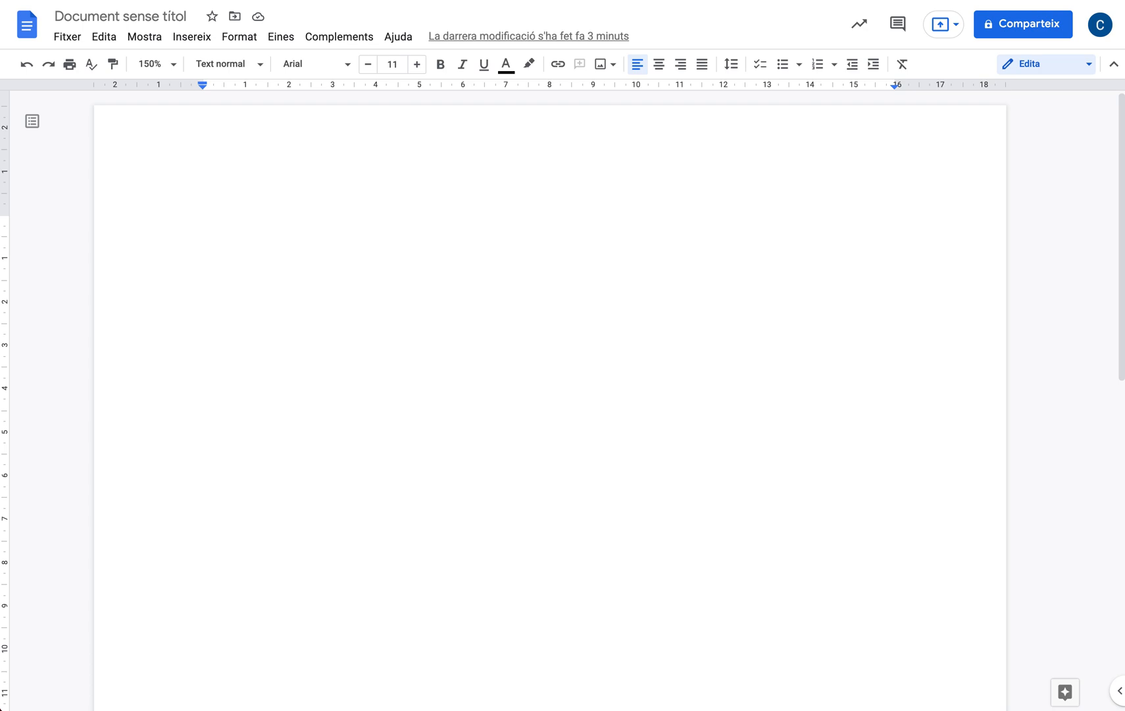
- Enter the section titles "Introducció", "Objectius" and "Arquitectura de la informació" on separate lines
{"action": "left_click", "coordinate": [216, 213]}
{"action": "type", "text": "Introduc"}
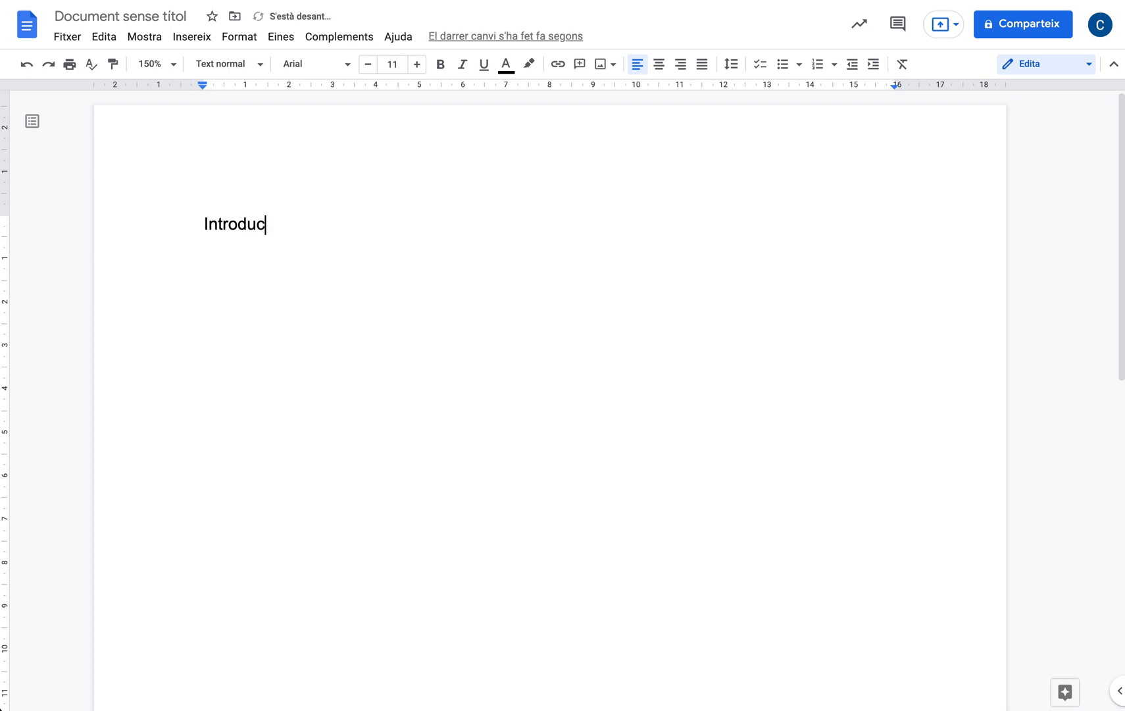
{"action": "type", "text": "ció"}
{"action": "key", "text": "Return"}
{"action": "type", "text": "Objectius"}
{"action": "key", "text": "Return"}
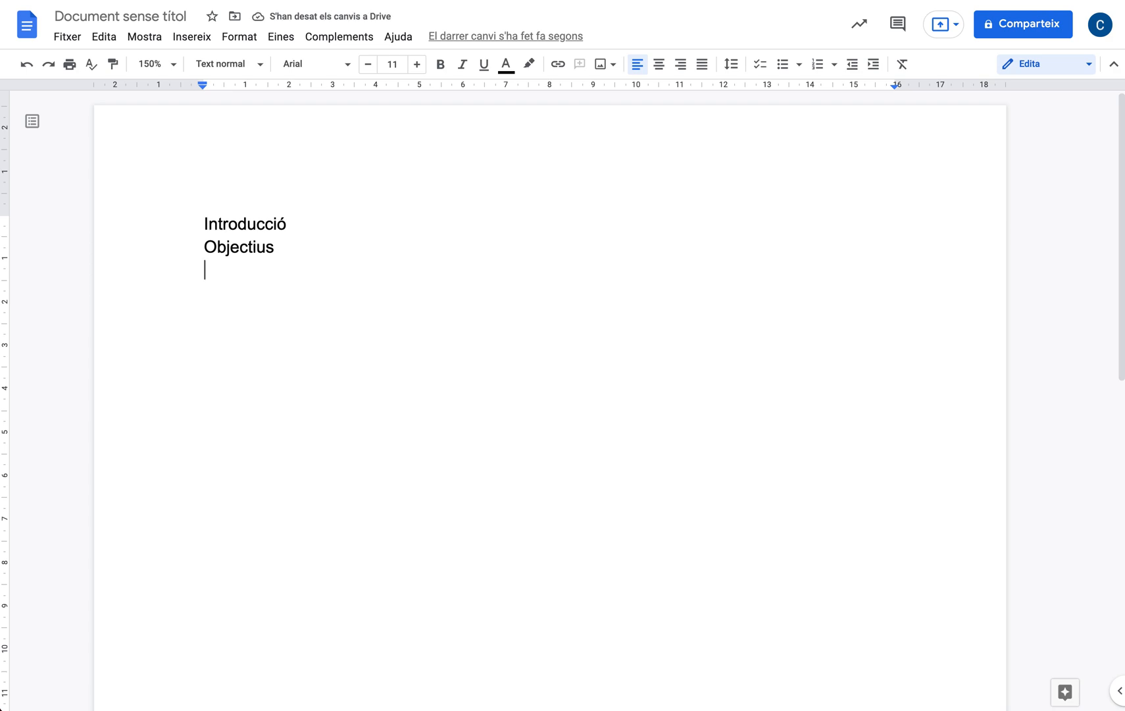
{"action": "type", "text": "Arq"}
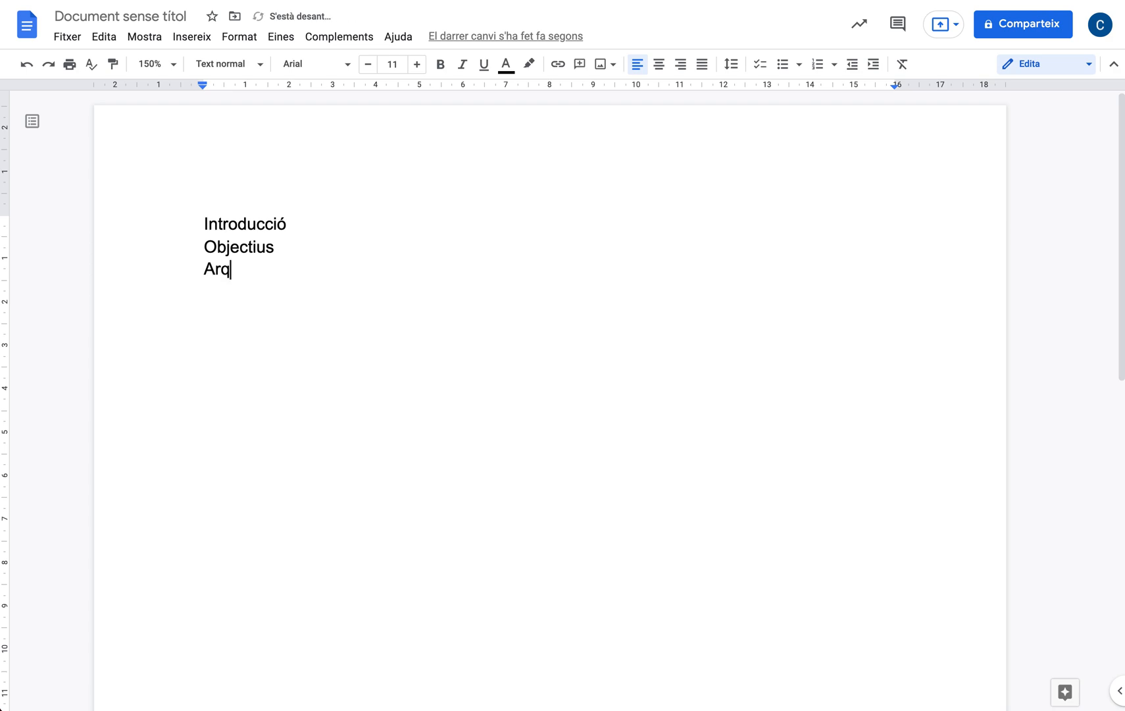
{"action": "type", "text": "uitectura d"}
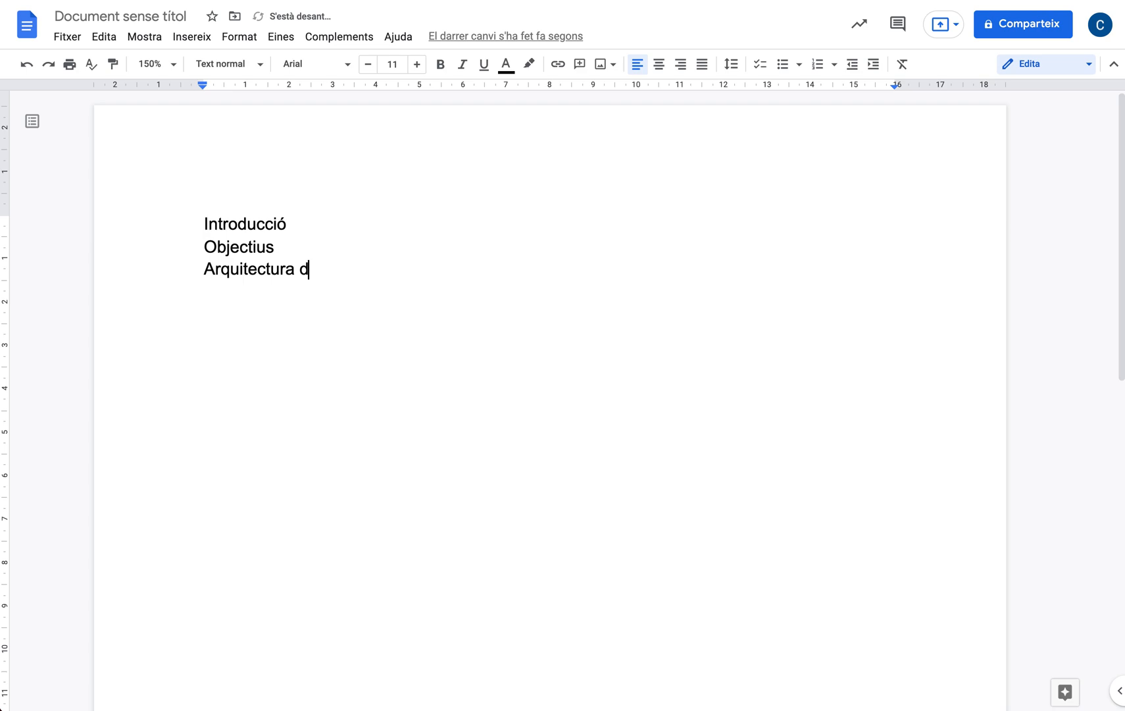
{"action": "type", "text": "e la informació"}
{"action": "key", "text": "Return"}
- Add the section titles "Desenvolupament", "Fases de construcció", "Avaluació" and "Conclusions" on separate lines below
{"action": "type", "text": "De"}
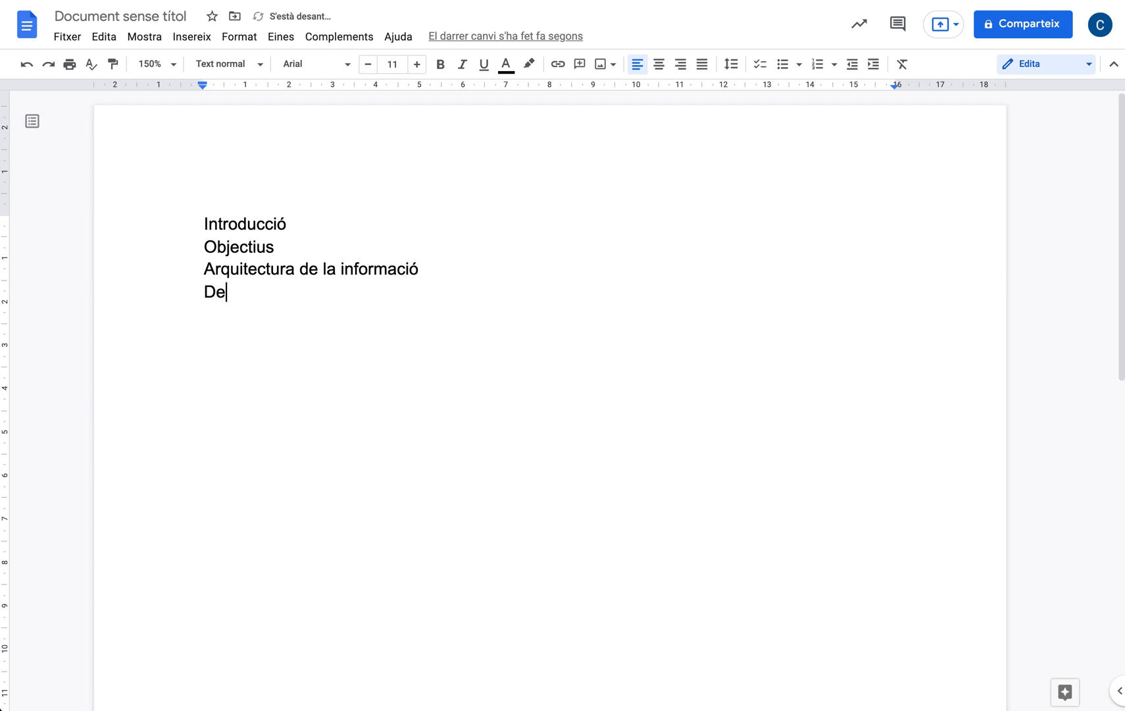
{"action": "type", "text": "senvolupament"}
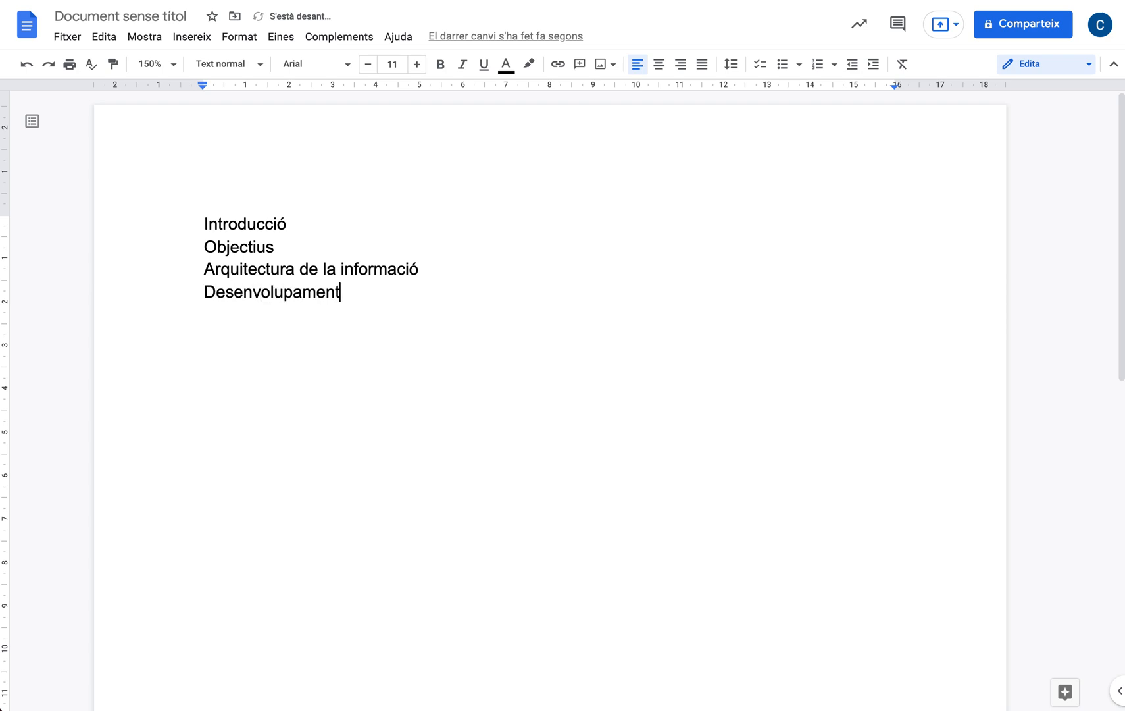
{"action": "key", "text": "Return"}
{"action": "type", "text": "Fases de construcció"}
{"action": "key", "text": "Return"}
{"action": "type", "text": "A"}
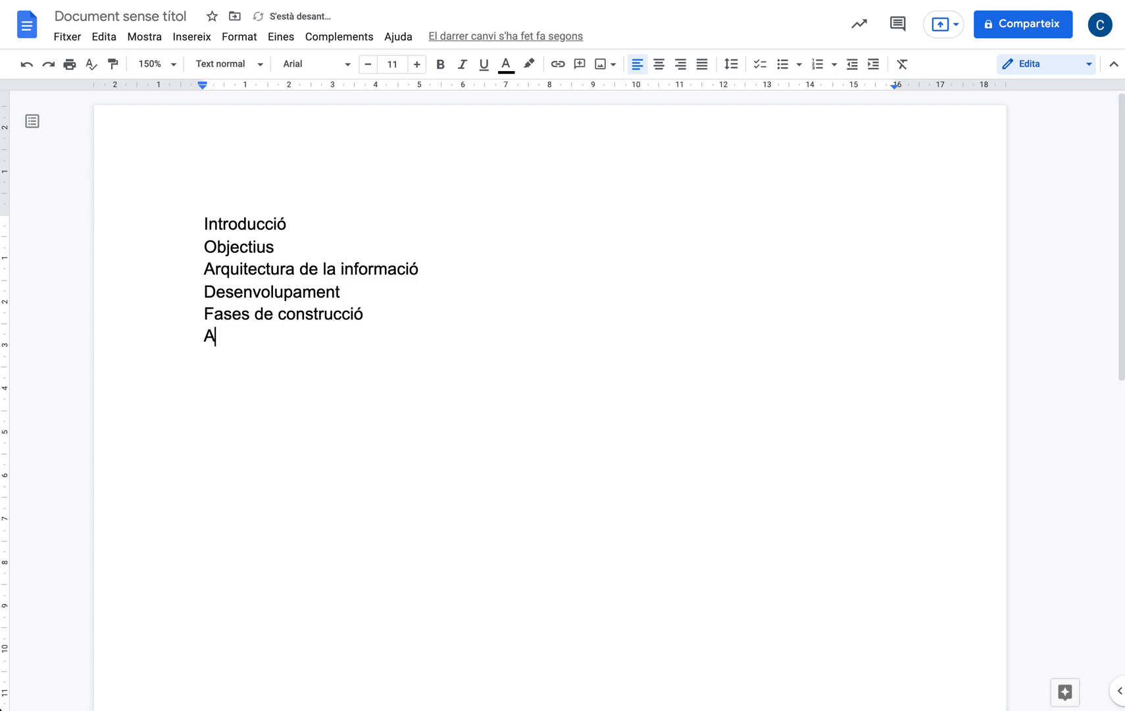
{"action": "type", "text": "valuació"}
{"action": "key", "text": "Return"}
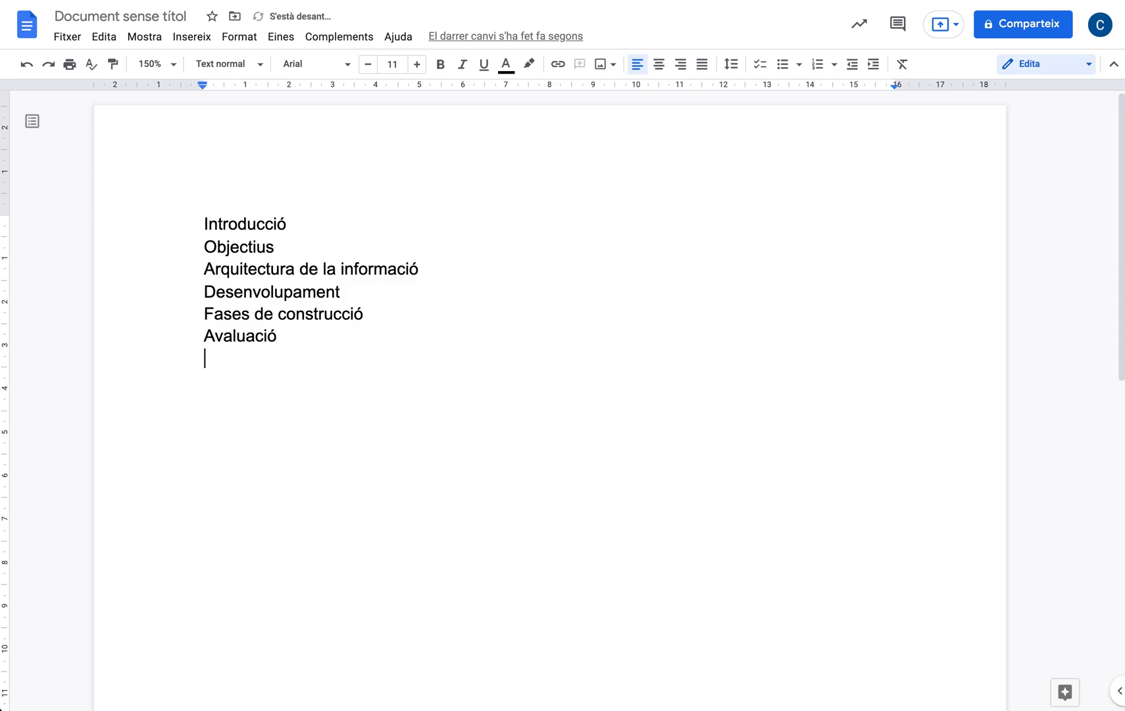
{"action": "type", "text": "Conclusions"}
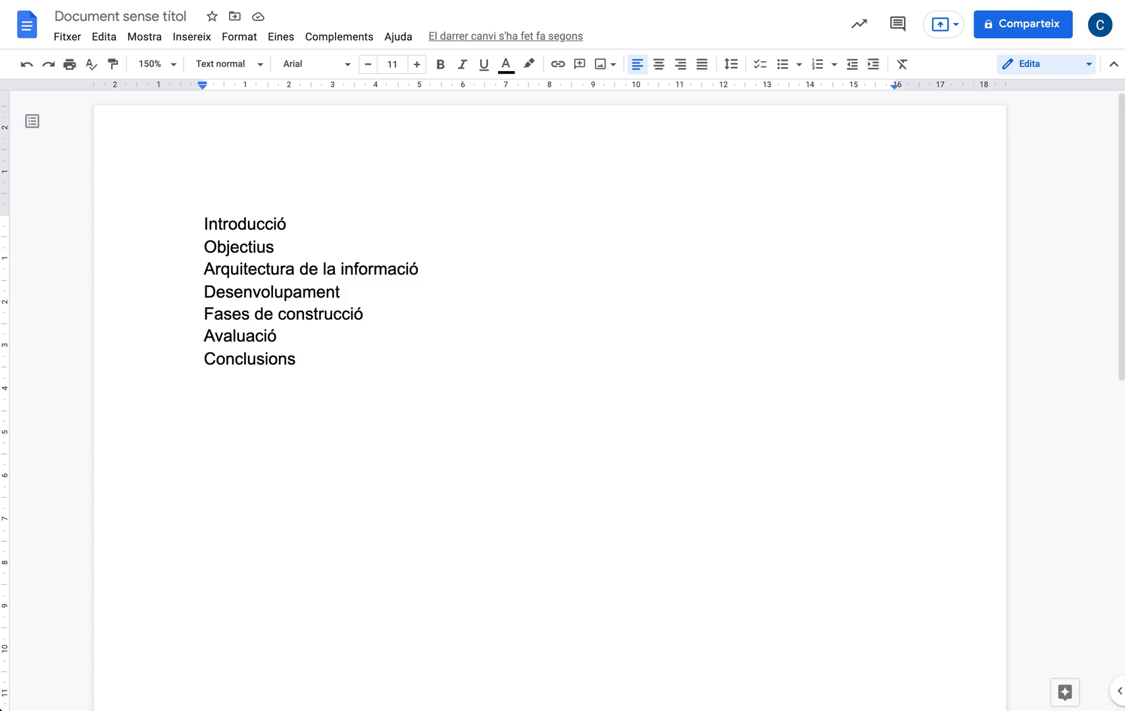
{"action": "left_click_drag", "start_coordinate": [201, 216], "coordinate": [350, 370]}
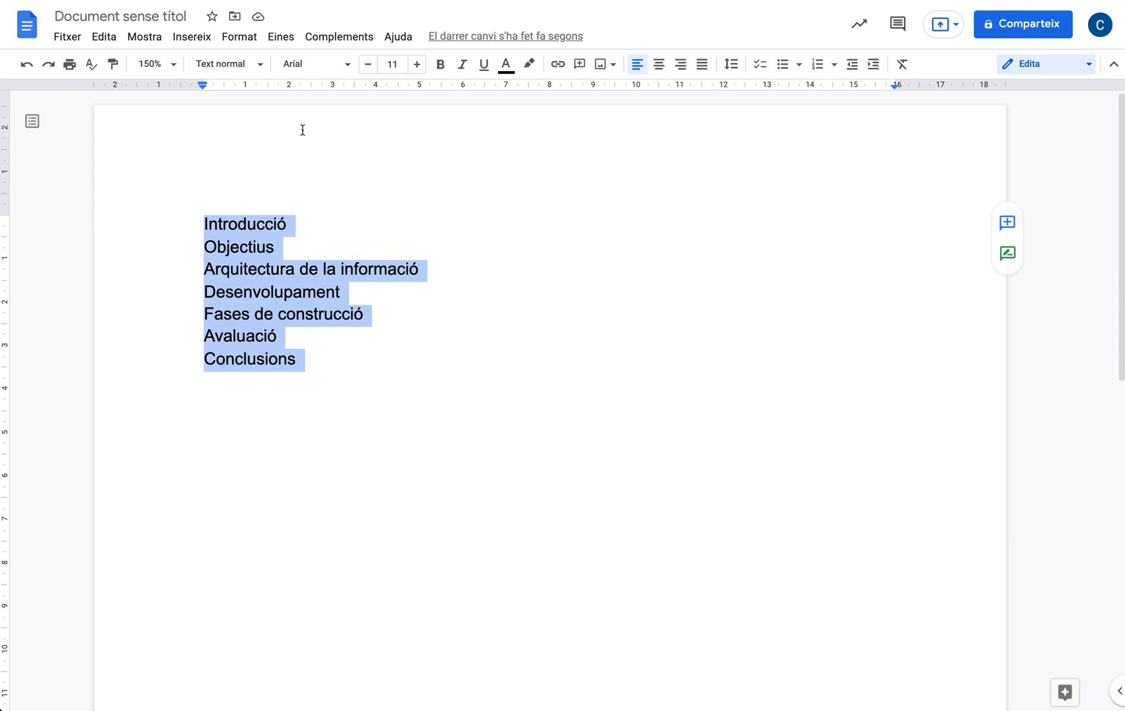
{"action": "left_click", "coordinate": [260, 69]}
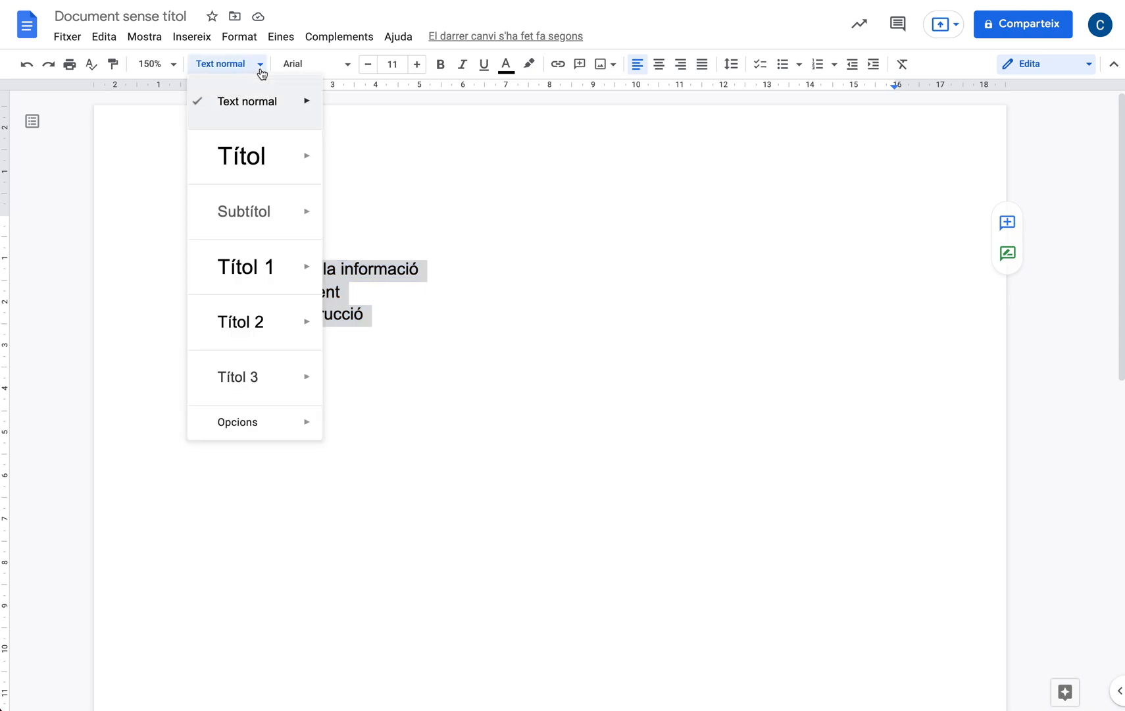
{"action": "mouse_move", "coordinate": [261, 259]}
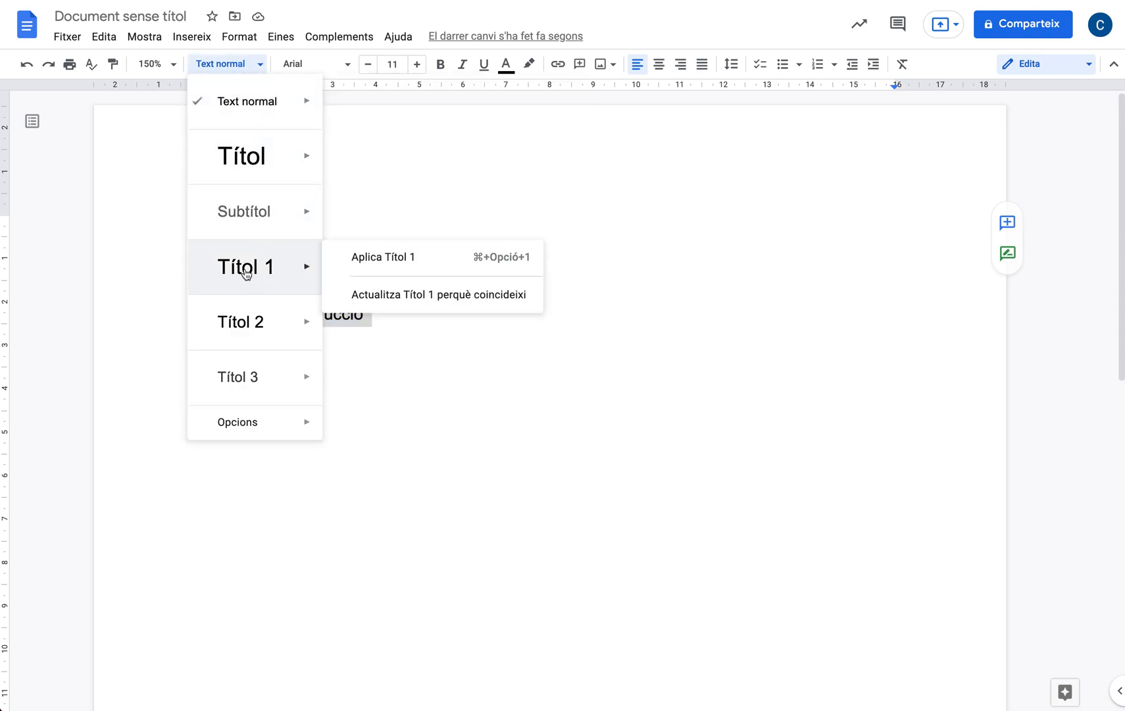
{"action": "left_click", "coordinate": [392, 148]}
{"action": "left_click", "coordinate": [200, 220]}
- Apply the Títol 1 heading style to all seven section titles, from Introducció to Conclusions
{"action": "left_click_drag", "start_coordinate": [201, 219], "coordinate": [348, 377]}
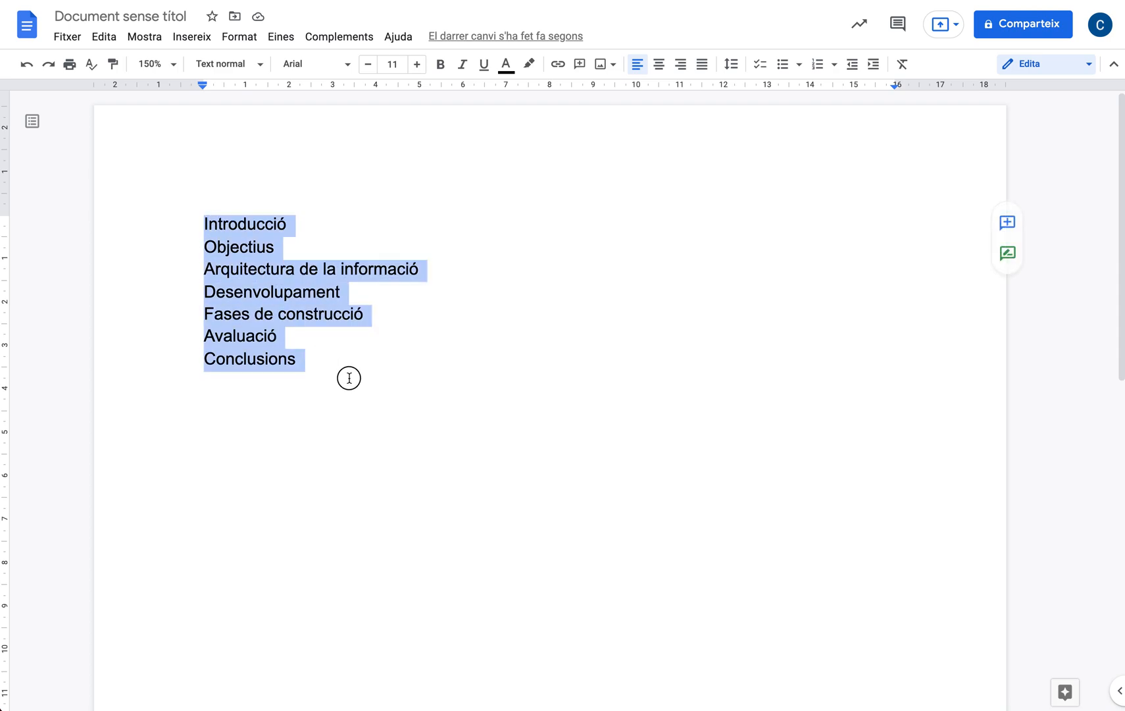
{"action": "left_click", "coordinate": [225, 66]}
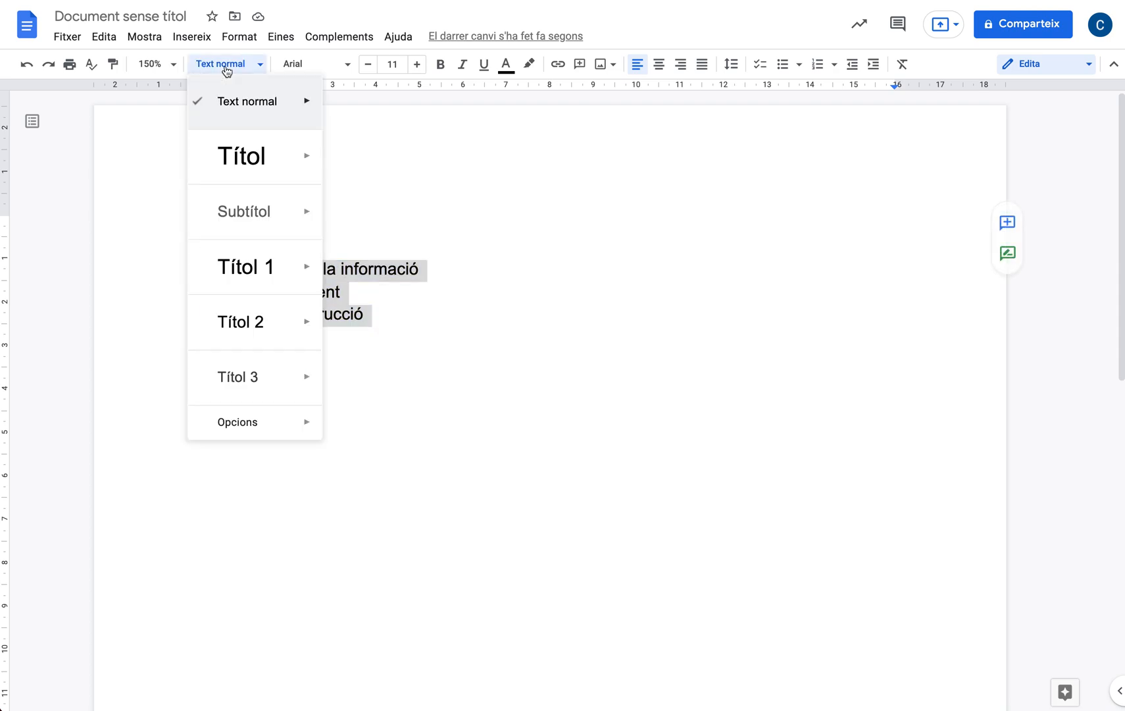
{"action": "left_click", "coordinate": [239, 266]}
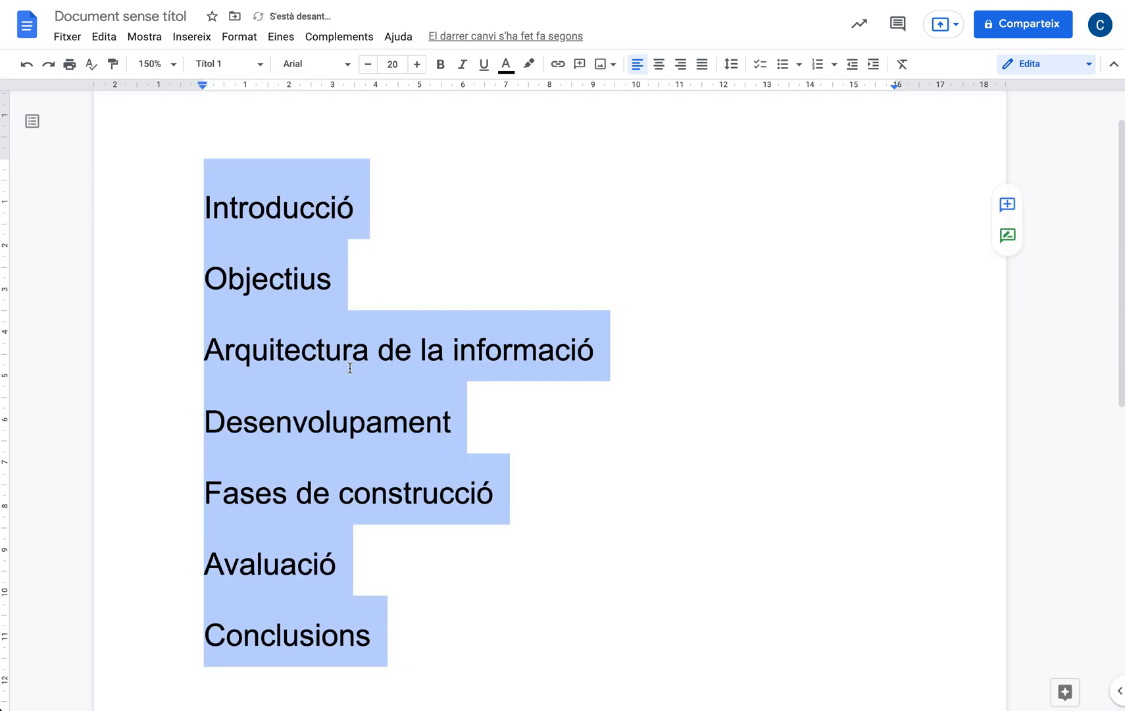
- Set the document zoom to 100% and deselect the headings
{"action": "scroll", "coordinate": [363, 401], "scroll_direction": "down", "scroll_amount": 2}
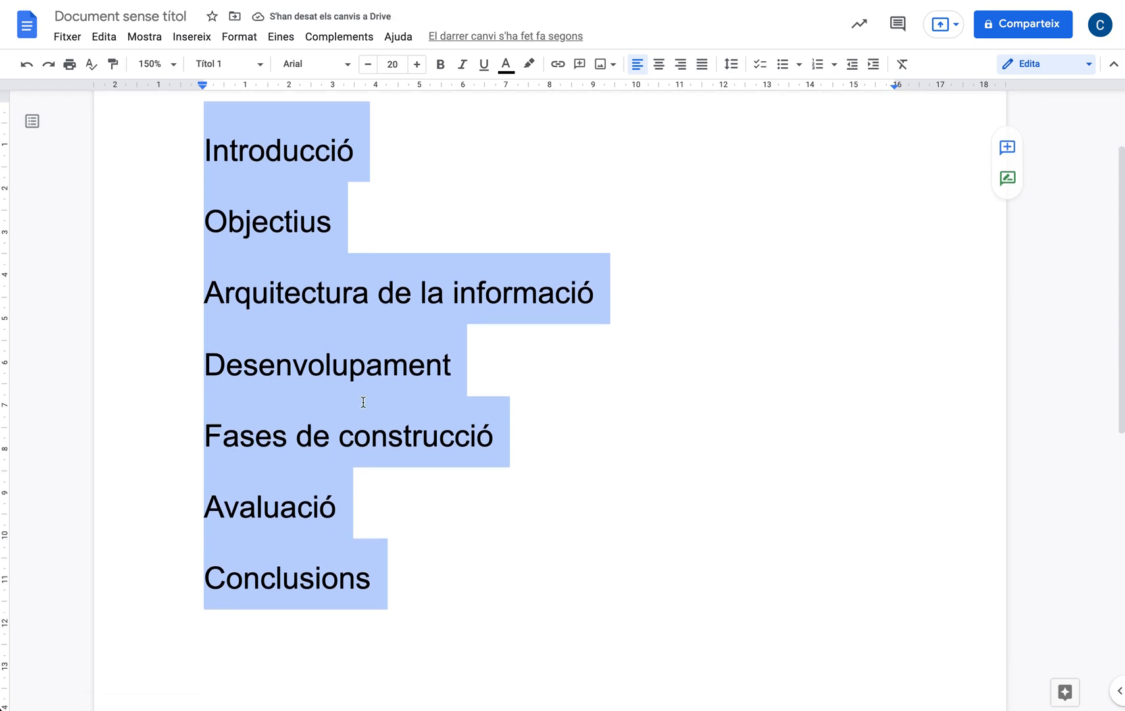
{"action": "left_click", "coordinate": [172, 66]}
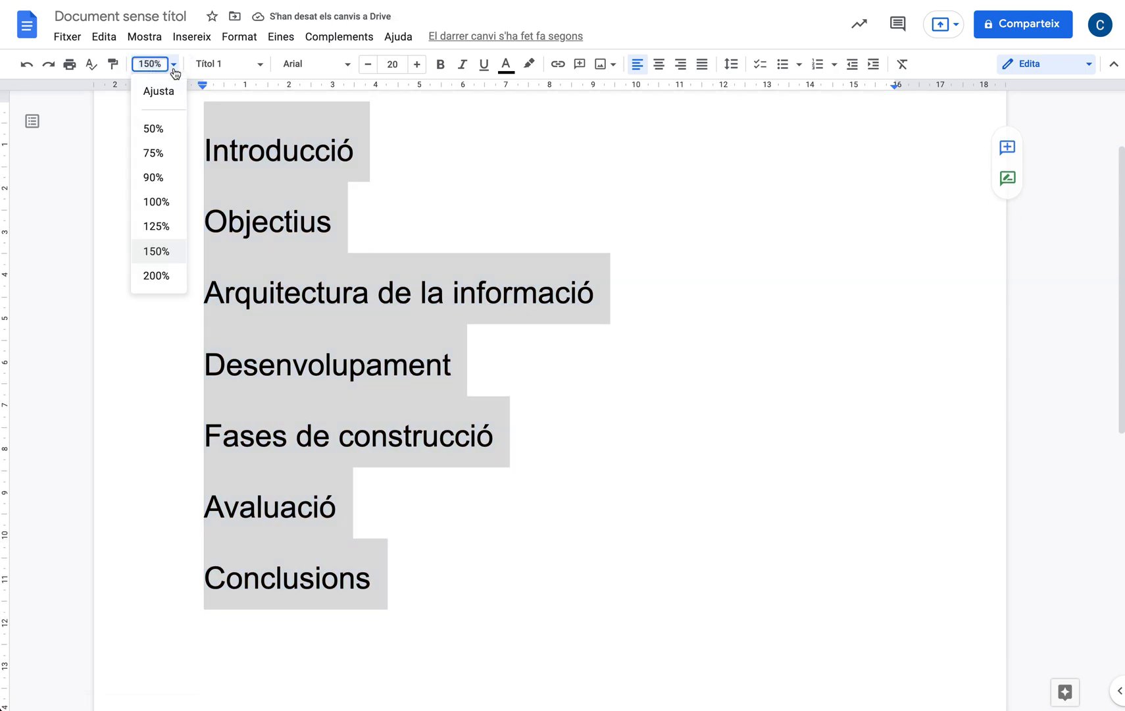
{"action": "left_click", "coordinate": [157, 203]}
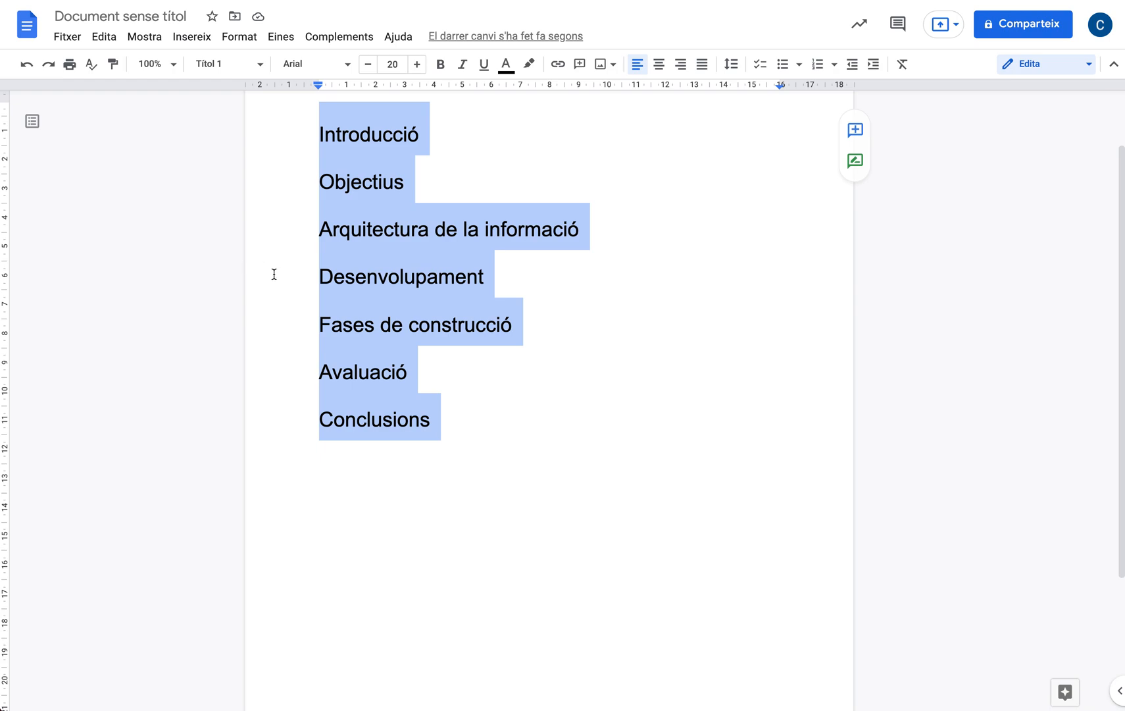
{"action": "scroll", "coordinate": [365, 296], "scroll_direction": "up", "scroll_amount": 1}
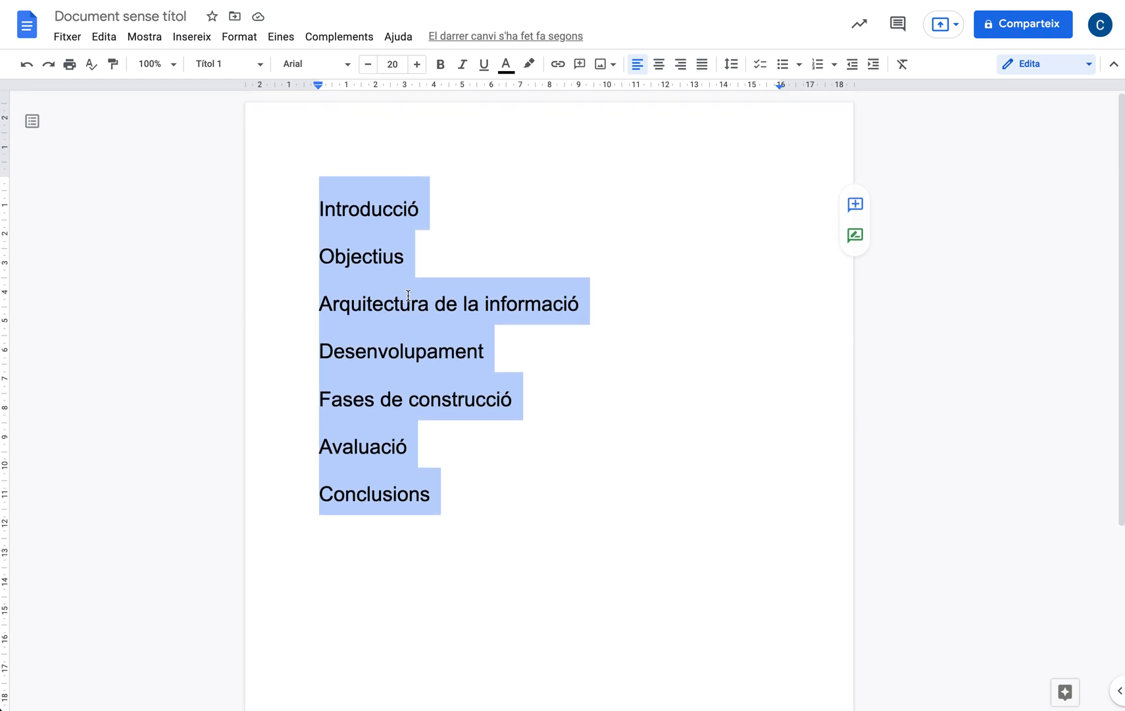
{"action": "left_click", "coordinate": [490, 209]}
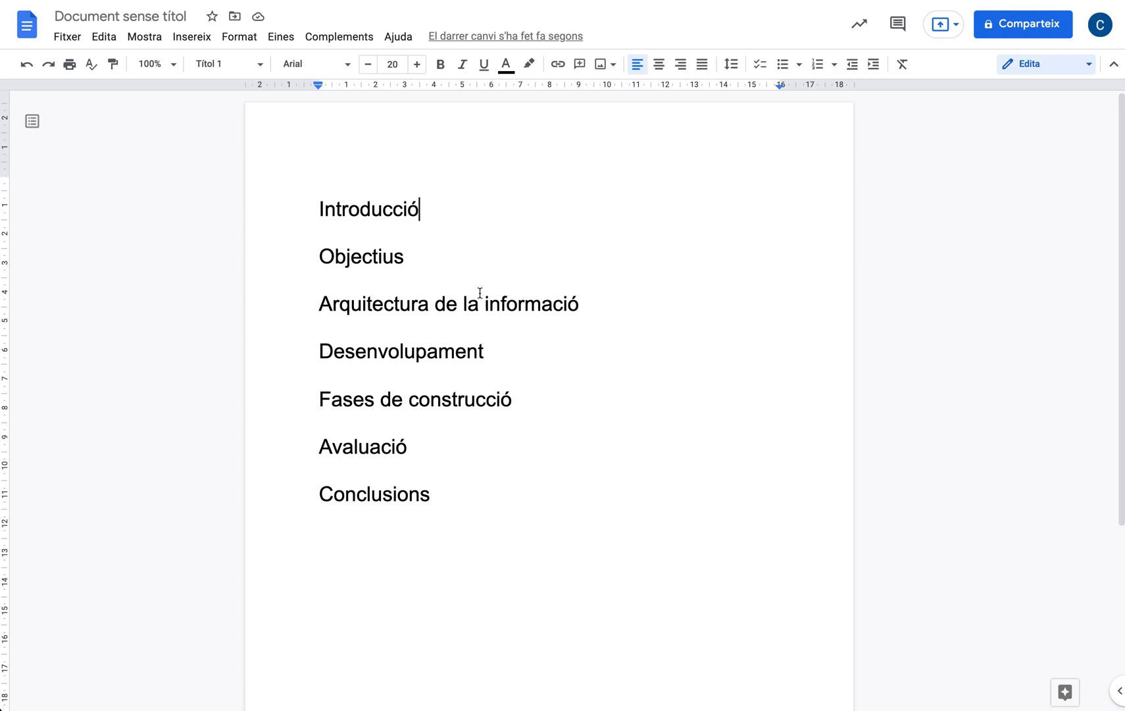
- Add an empty line above the Introducció heading and give it the Text normal style
{"action": "left_click", "coordinate": [320, 208]}
{"action": "key", "text": "Return"}
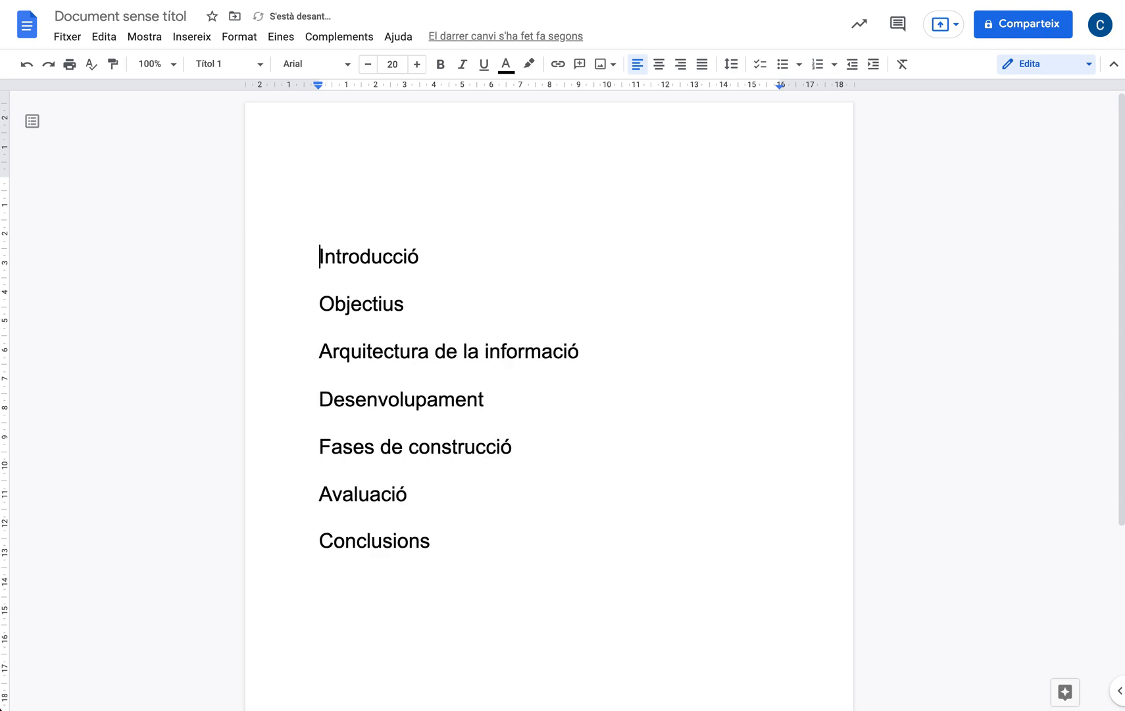
{"action": "double_click", "coordinate": [337, 201]}
{"action": "left_click", "coordinate": [328, 204]}
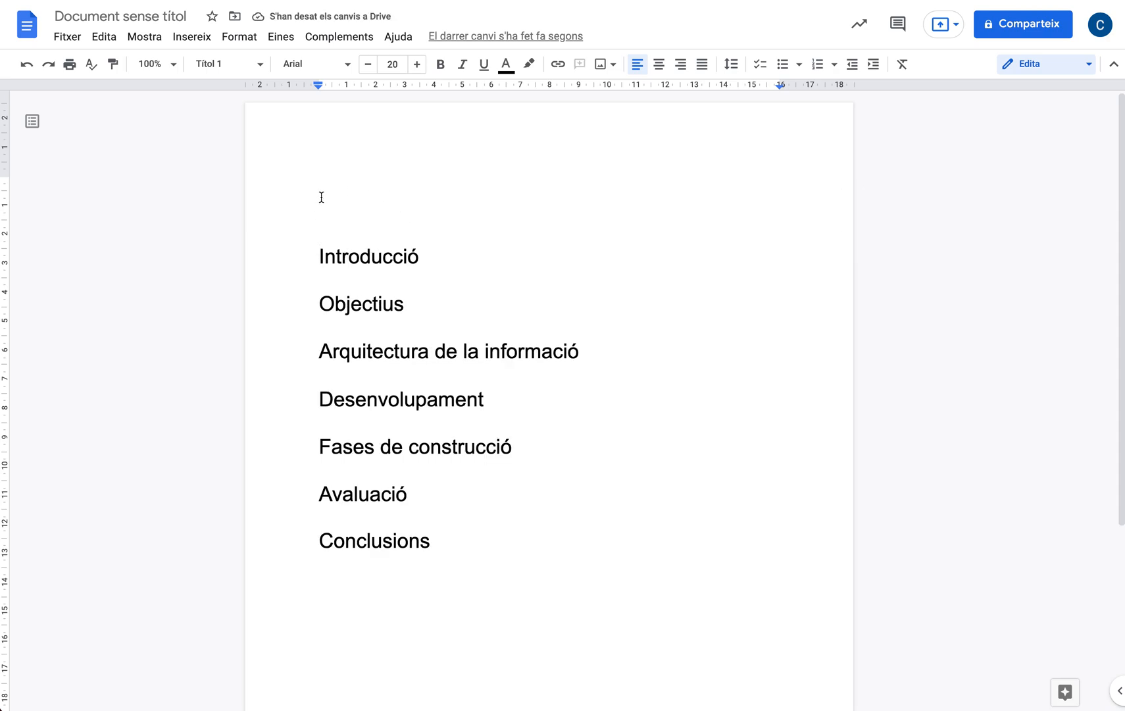
{"action": "left_click", "coordinate": [228, 69]}
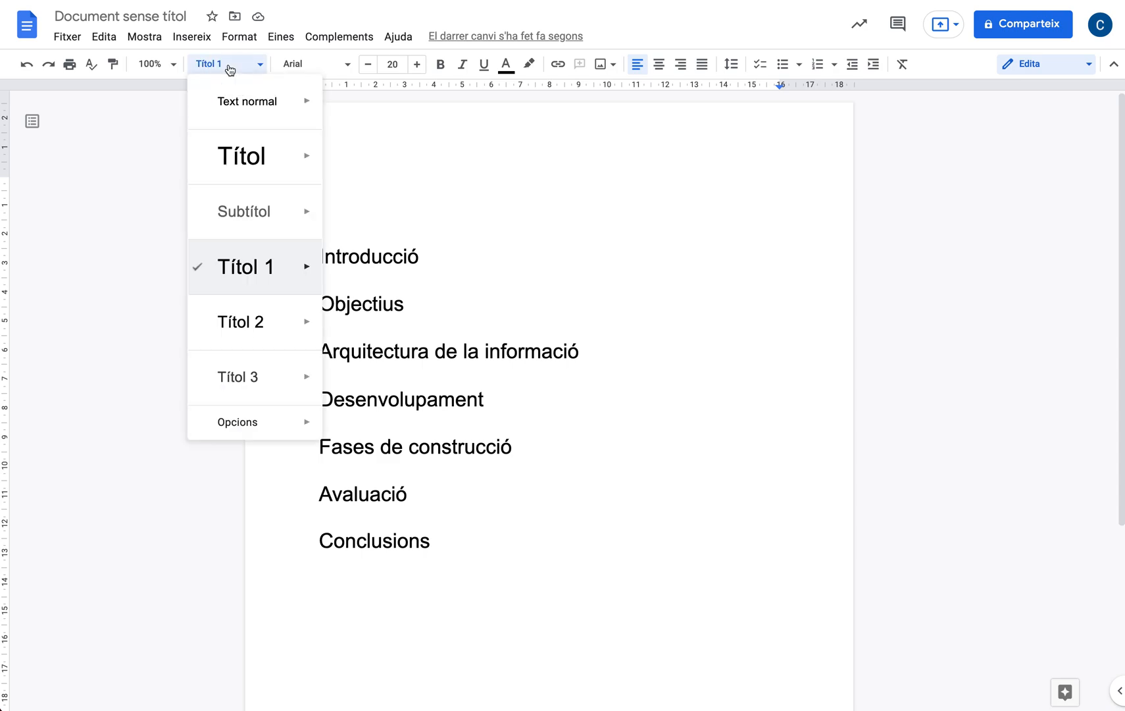
{"action": "left_click", "coordinate": [243, 105]}
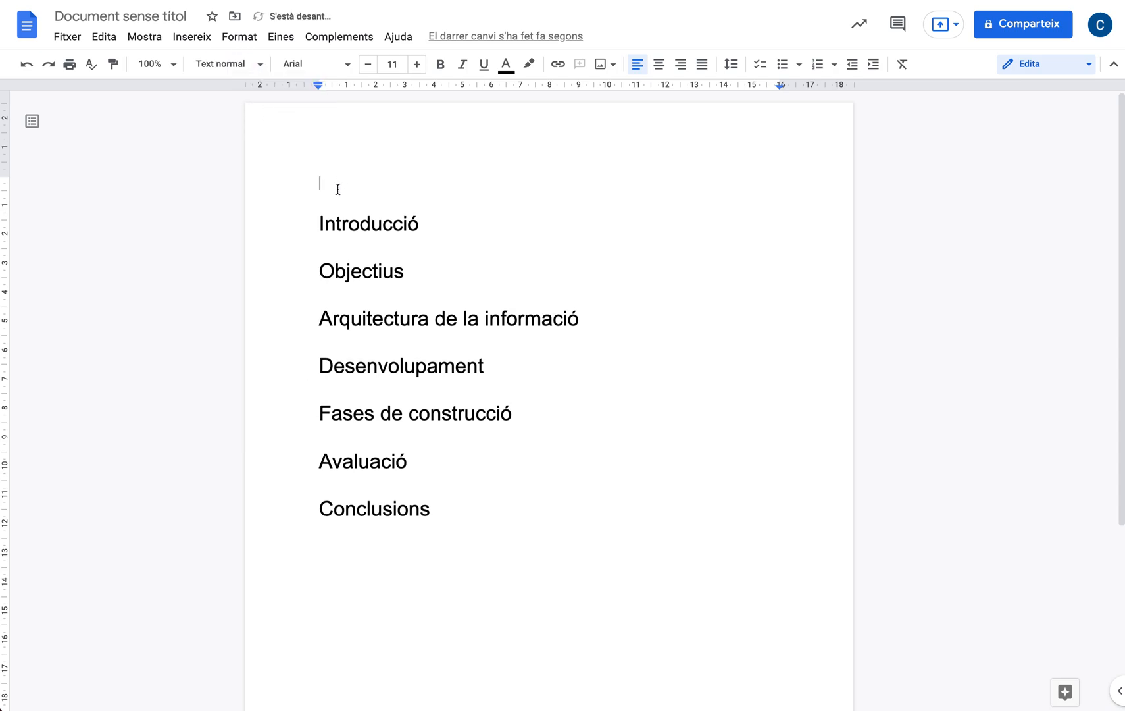
- Insert a table of contents with page numbers on the empty line above the headings
{"action": "left_click", "coordinate": [191, 37]}
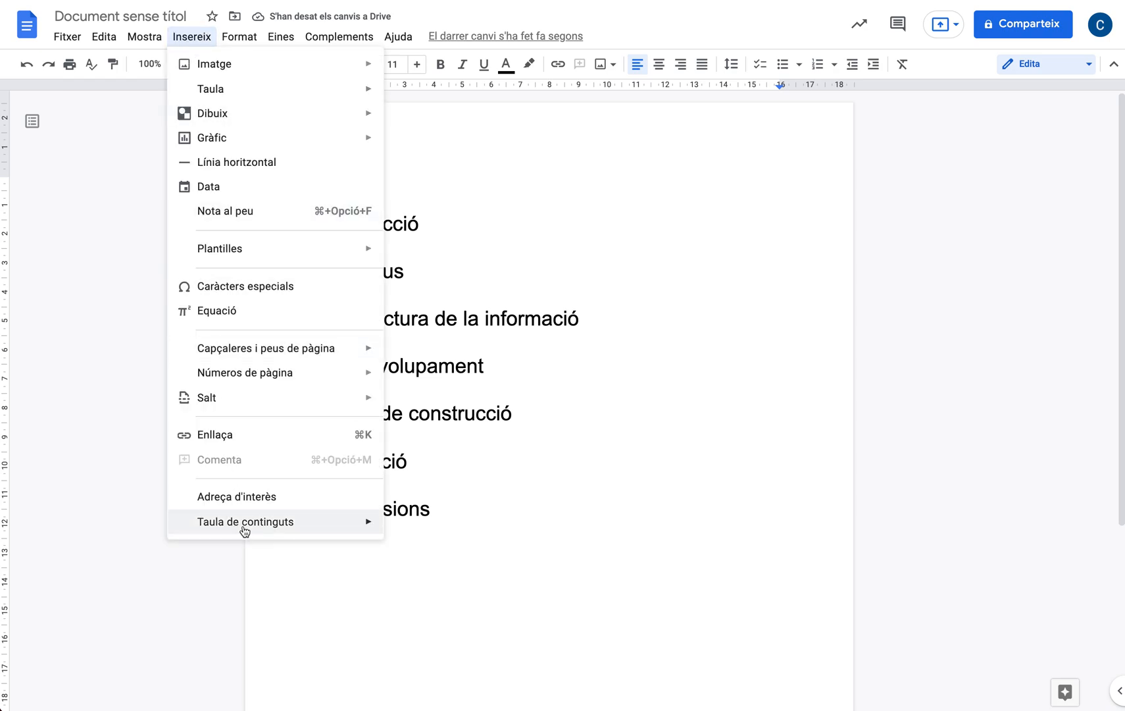
{"action": "mouse_move", "coordinate": [250, 529]}
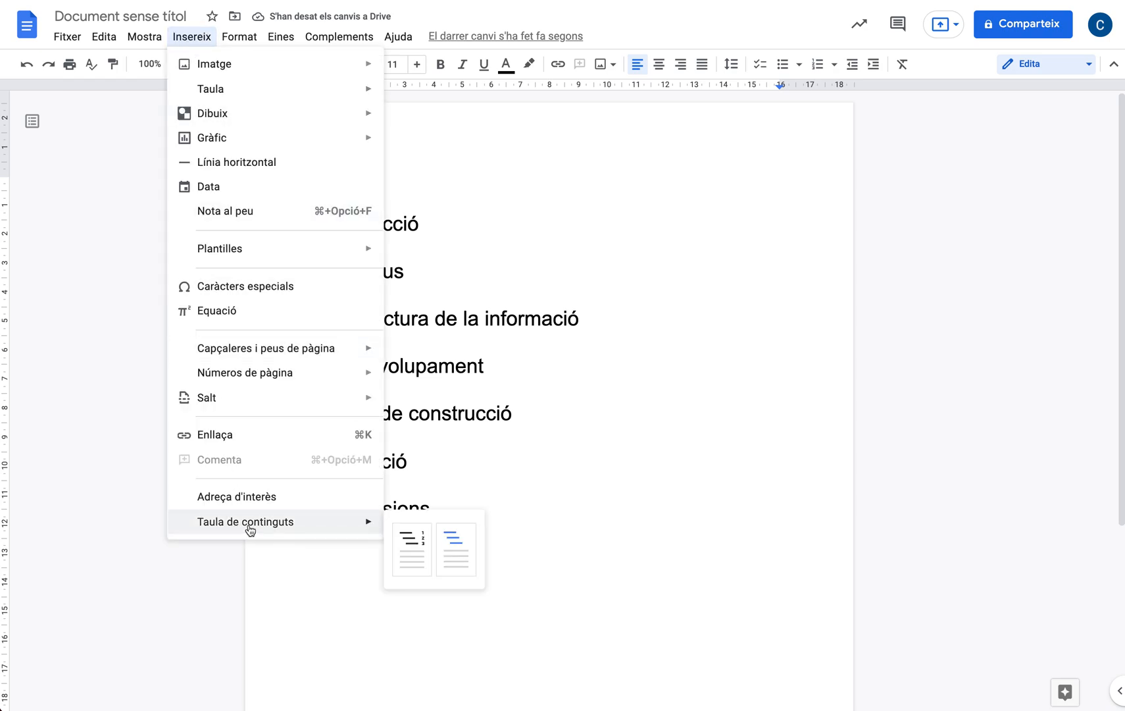
{"action": "left_click", "coordinate": [420, 561]}
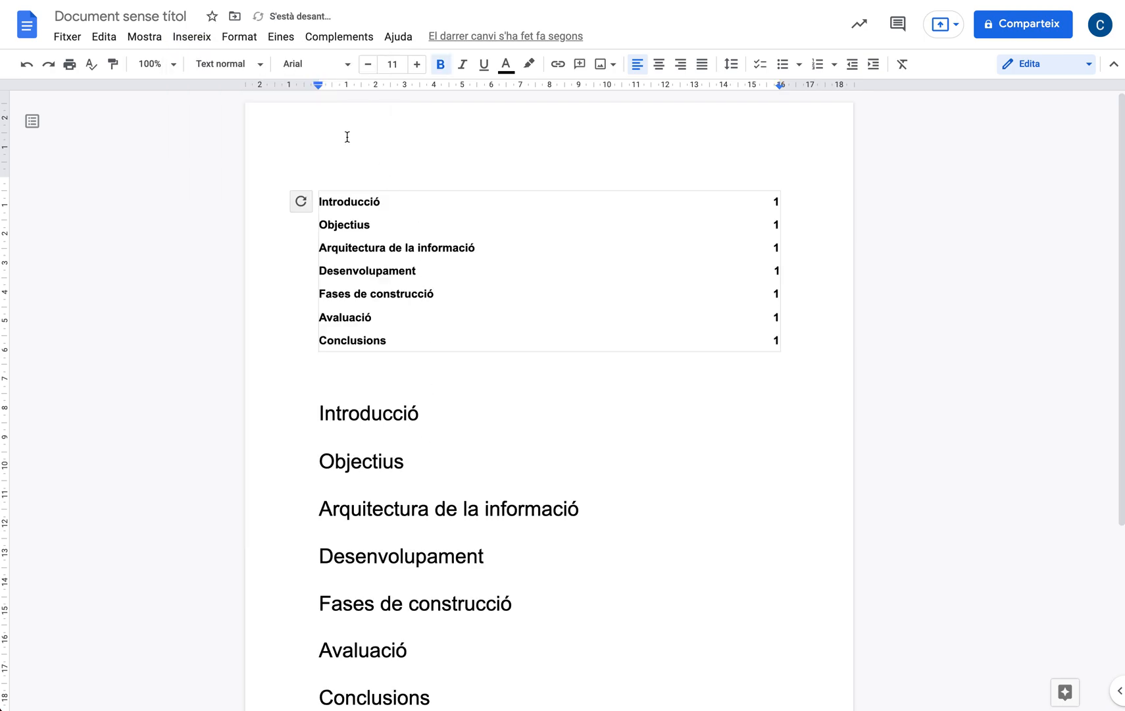
- Check the alternative table of contents format with blue links without inserting it
{"action": "left_click", "coordinate": [191, 37]}
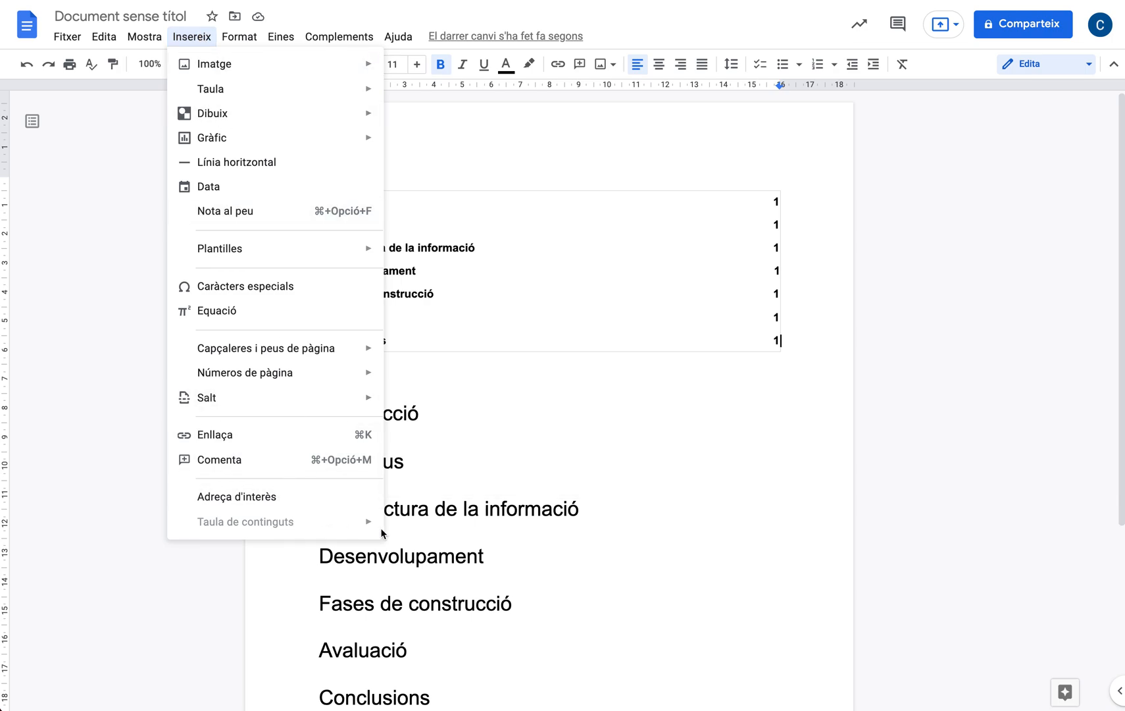
{"action": "left_click", "coordinate": [471, 471]}
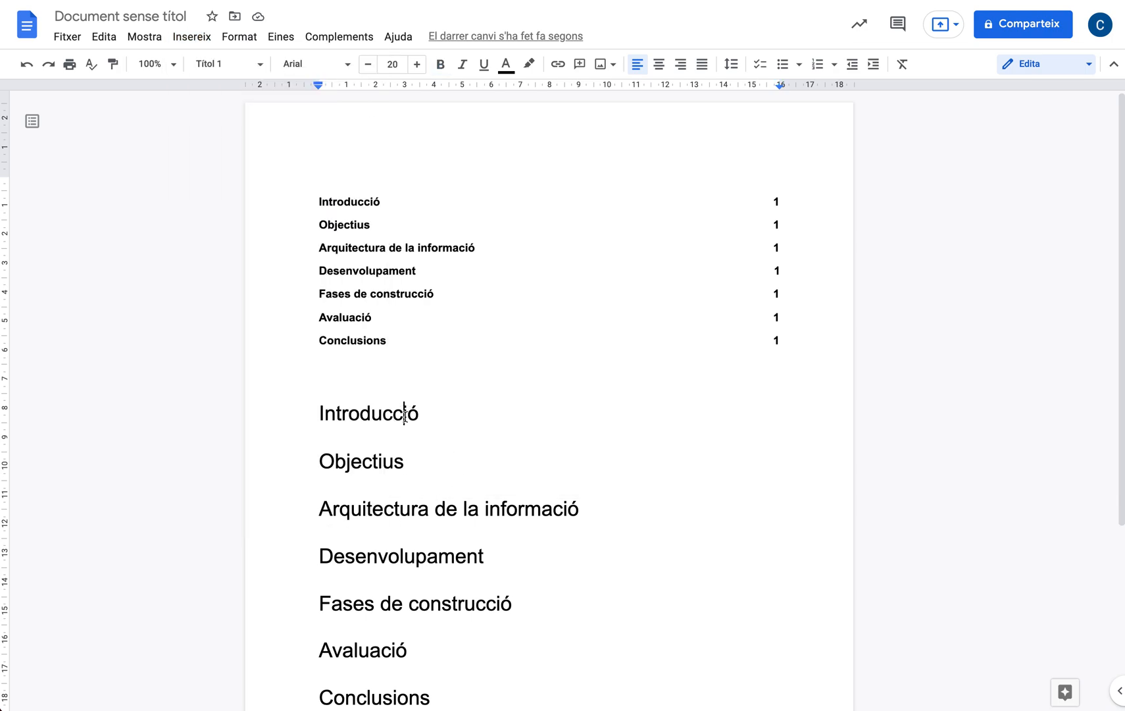
{"action": "left_click", "coordinate": [192, 36]}
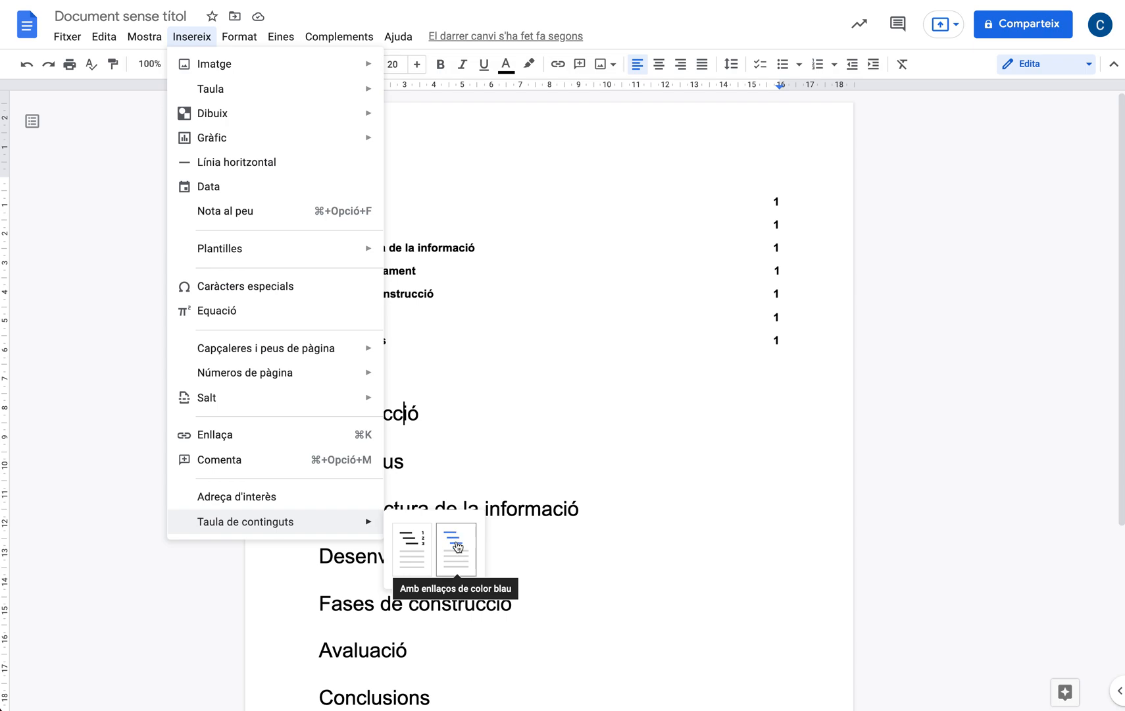
{"action": "left_click", "coordinate": [556, 508]}
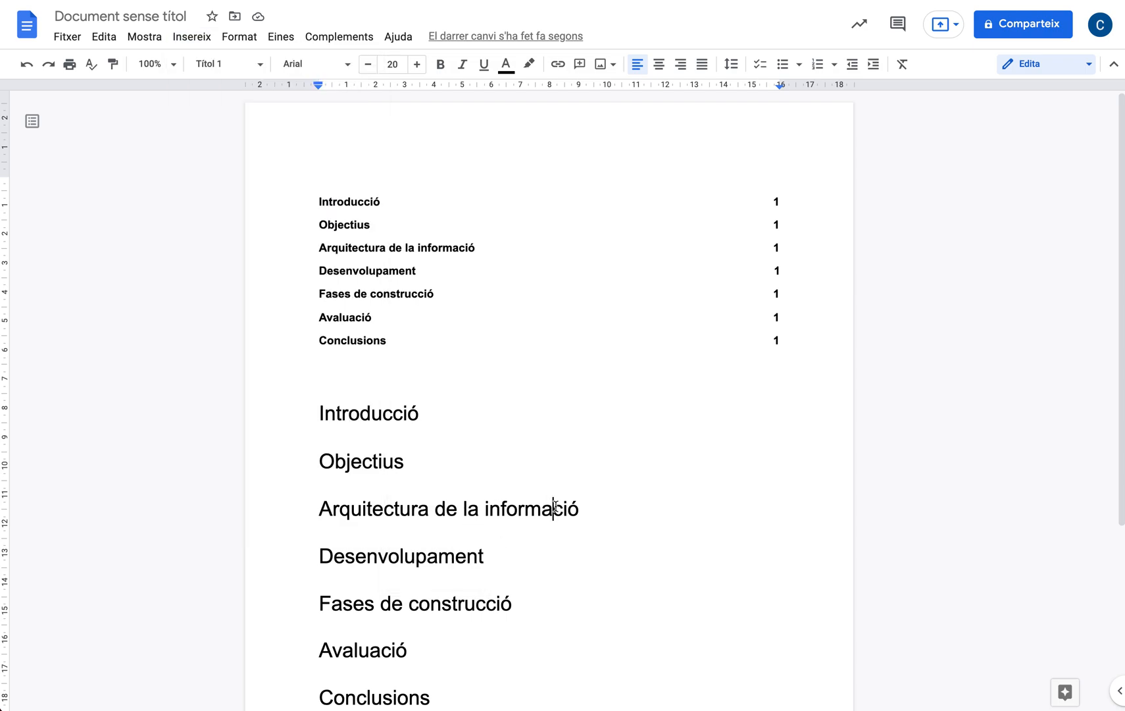
- Follow the Introducció entry's link in the table of contents to its heading
{"action": "left_click", "coordinate": [345, 200]}
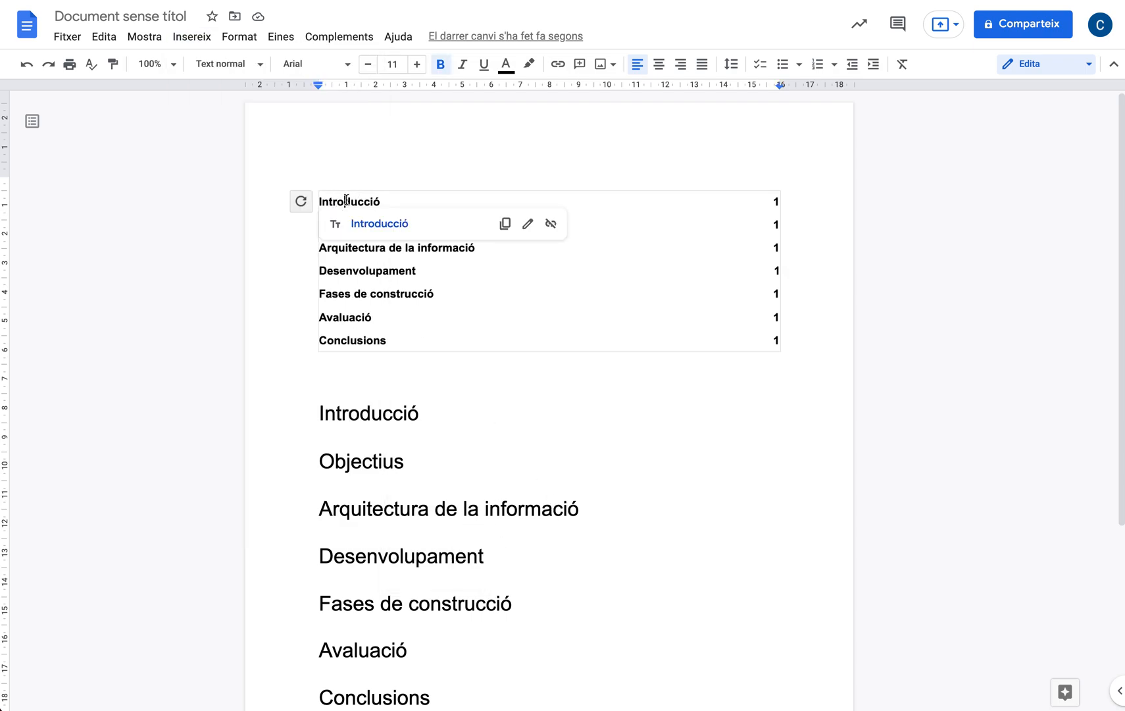
{"action": "left_click", "coordinate": [383, 226]}
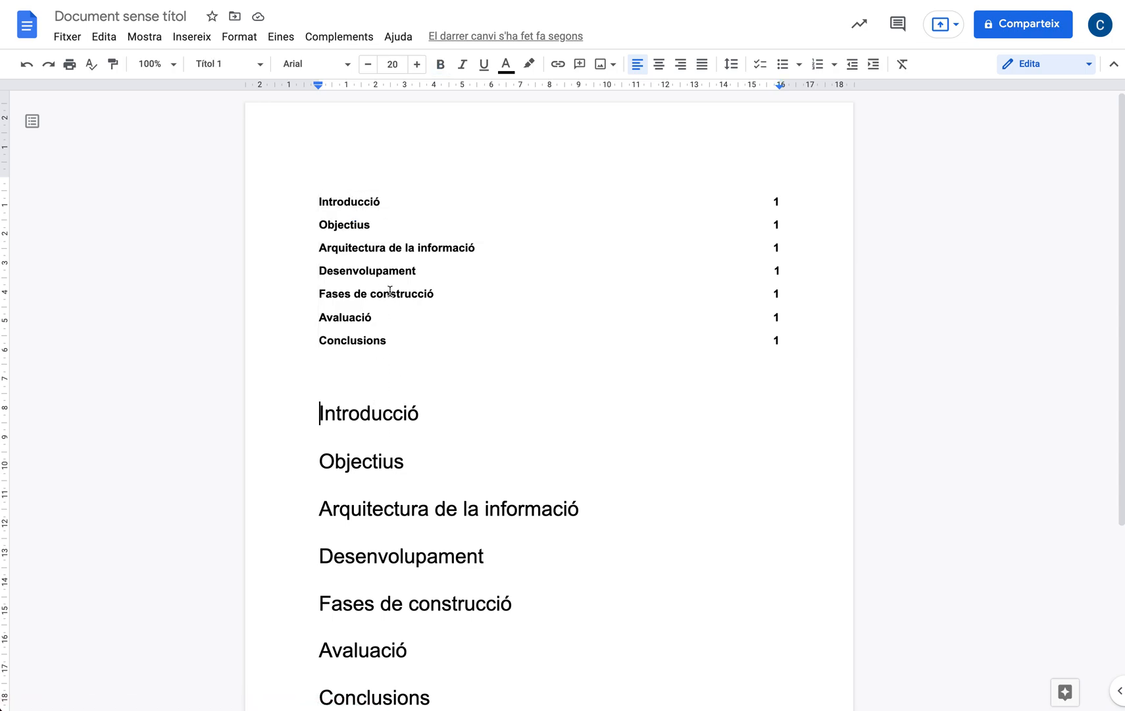
{"action": "left_click", "coordinate": [332, 166]}
- Insert a page break before the Introducció heading so the sections start on a new page
{"action": "left_click", "coordinate": [353, 459]}
{"action": "key", "text": "ctrl+Return"}
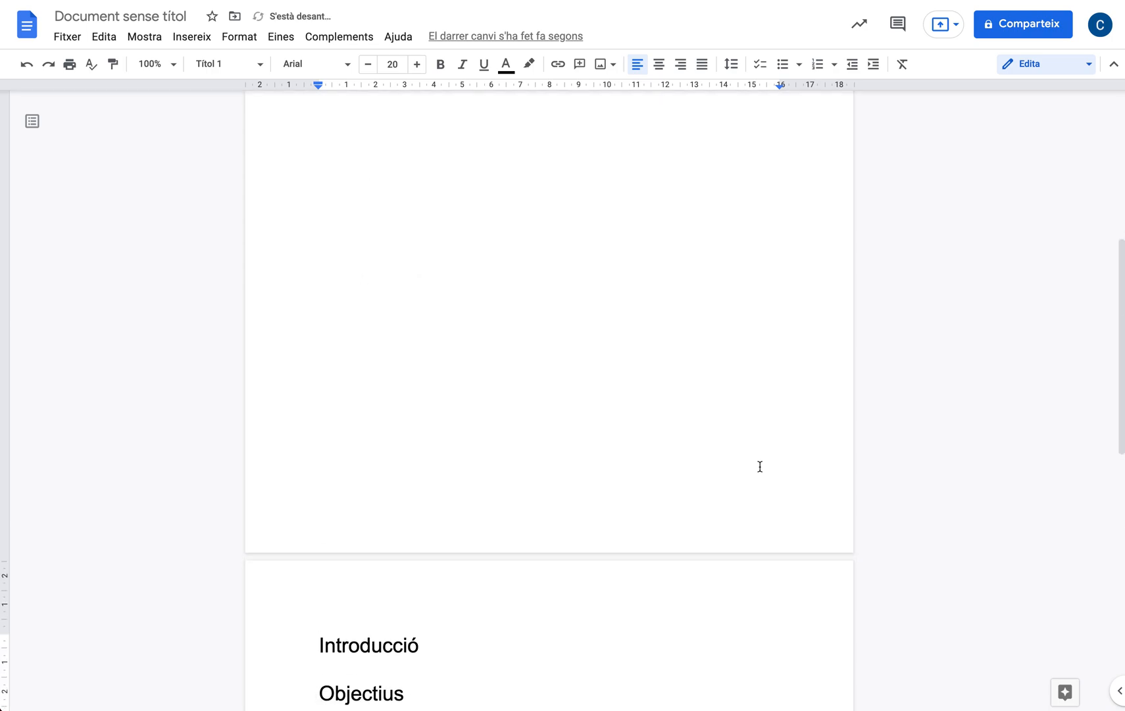
{"action": "scroll", "coordinate": [567, 469], "scroll_direction": "down", "scroll_amount": 3}
{"action": "scroll", "coordinate": [567, 469], "scroll_direction": "down", "scroll_amount": 3}
{"action": "scroll", "coordinate": [565, 467], "scroll_direction": "up", "scroll_amount": 8}
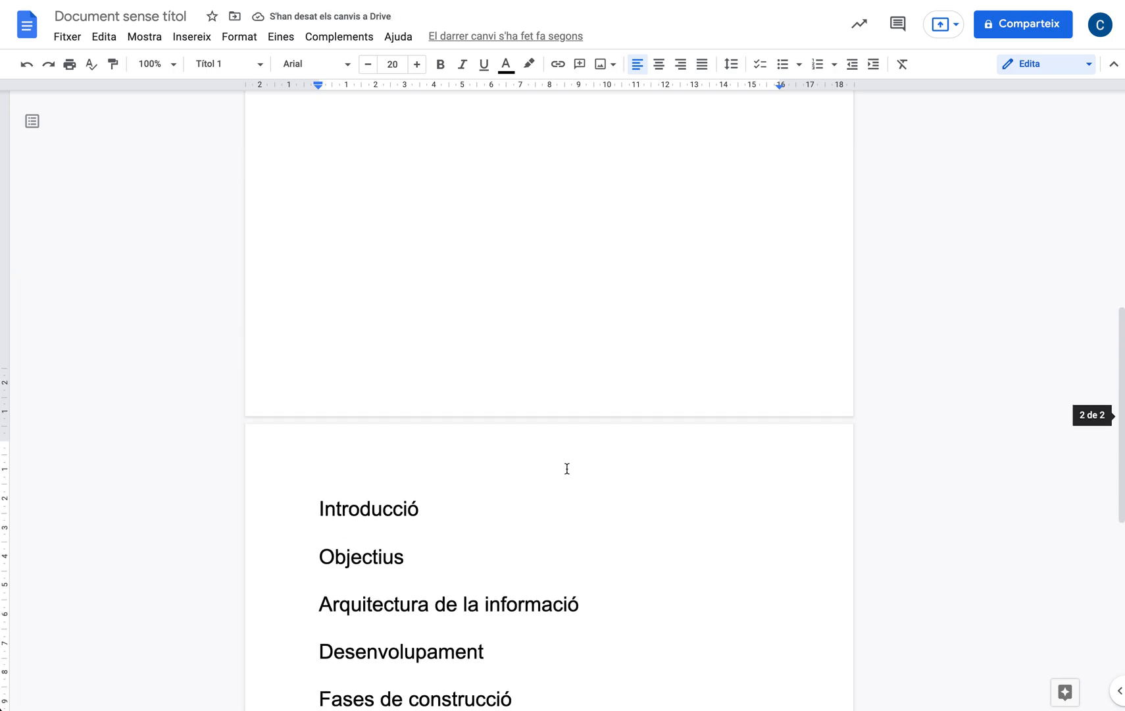
- Insert a page break before each heading from Objectius to Conclusions so every section starts on its own page
{"action": "scroll", "coordinate": [424, 307], "scroll_direction": "down", "scroll_amount": 10}
{"action": "scroll", "coordinate": [424, 307], "scroll_direction": "up", "scroll_amount": 2}
{"action": "scroll", "coordinate": [426, 307], "scroll_direction": "down", "scroll_amount": 1}
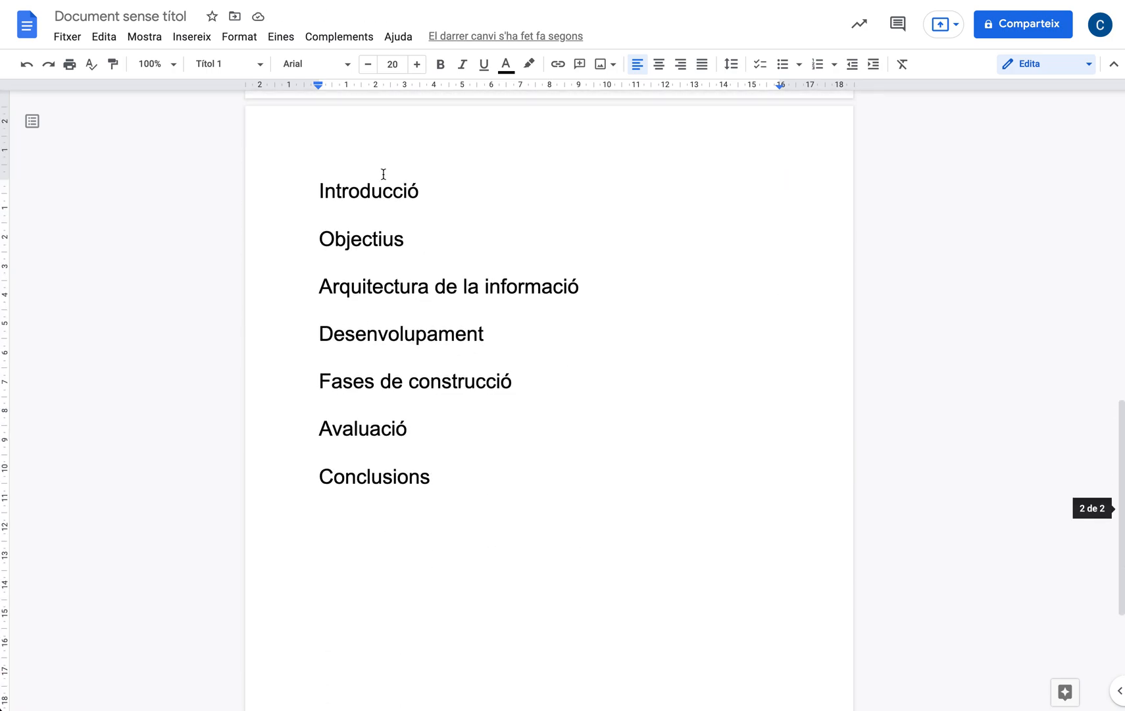
{"action": "left_click", "coordinate": [321, 237]}
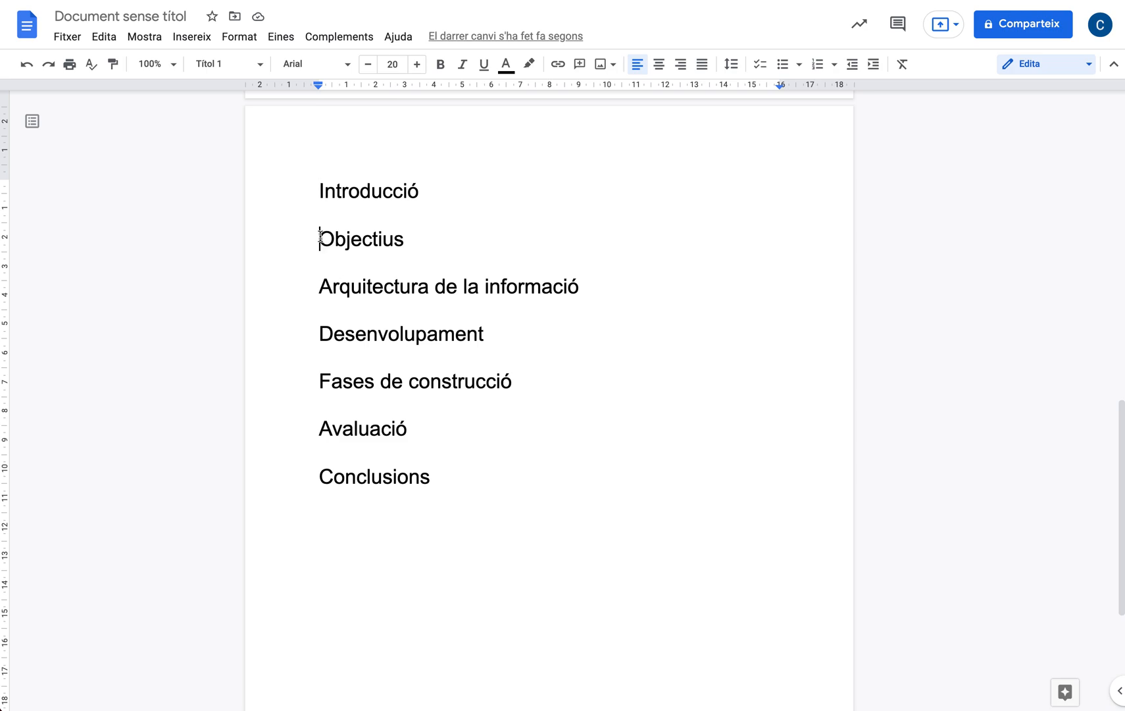
{"action": "key", "text": "ctrl+Return"}
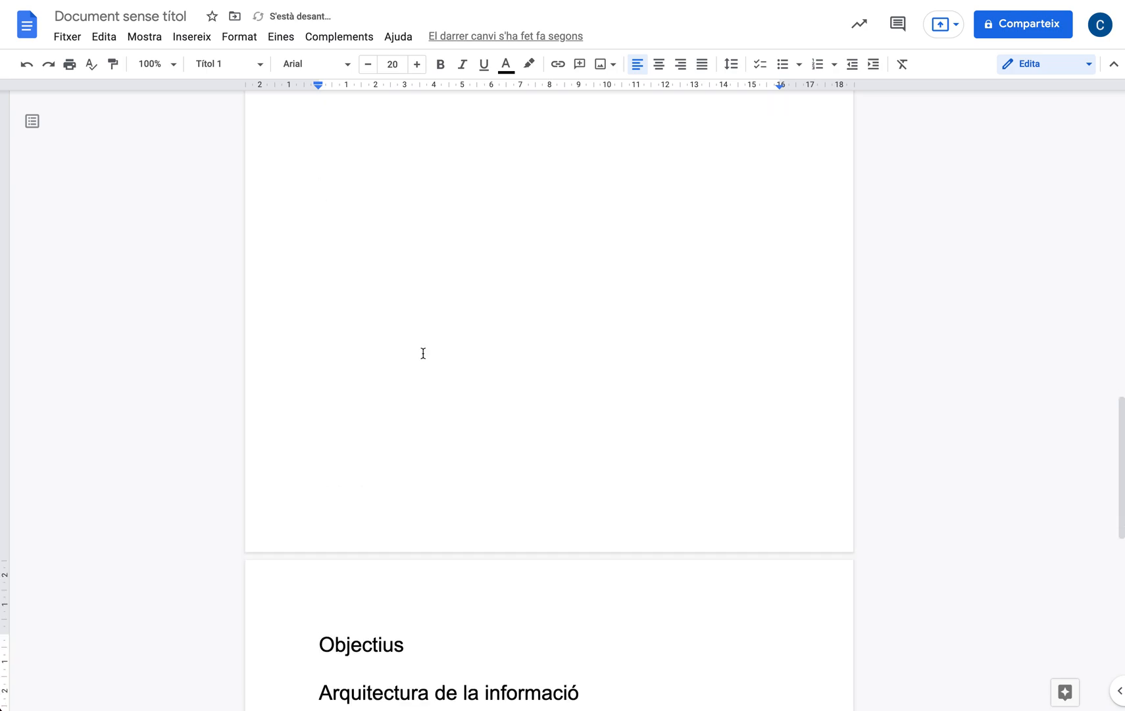
{"action": "key", "text": "Down"}
{"action": "key", "text": "ctrl+Return"}
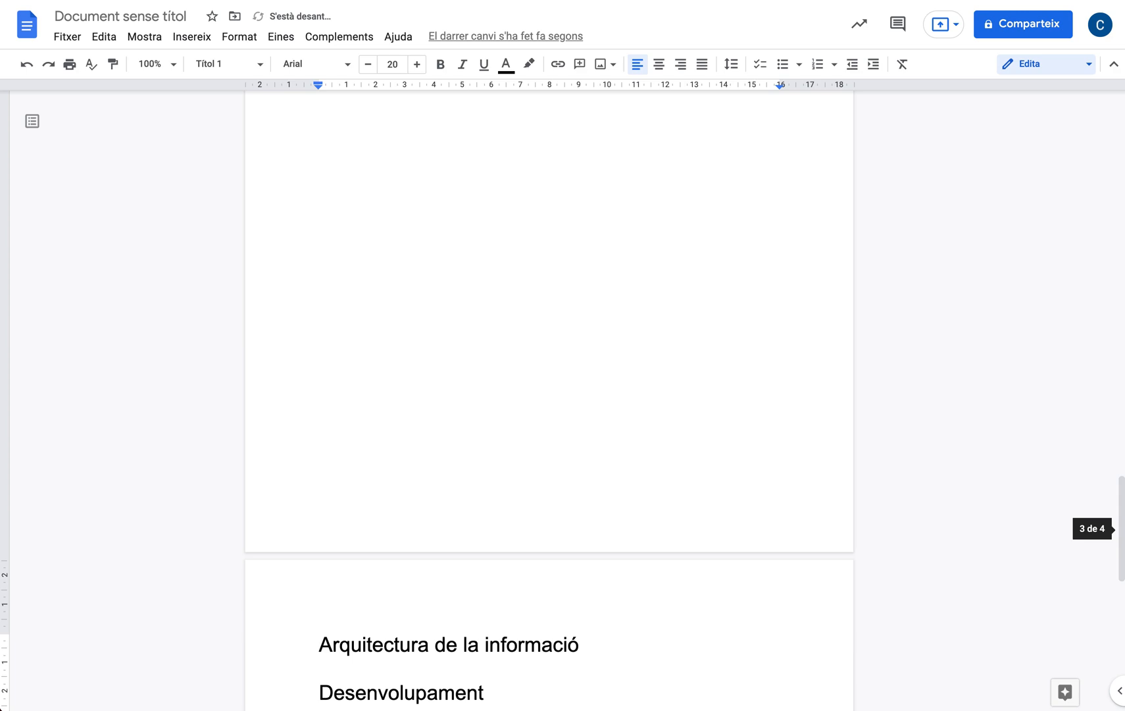
{"action": "key", "text": "Down"}
{"action": "key", "text": "ctrl+Return"}
{"action": "key", "text": "Down"}
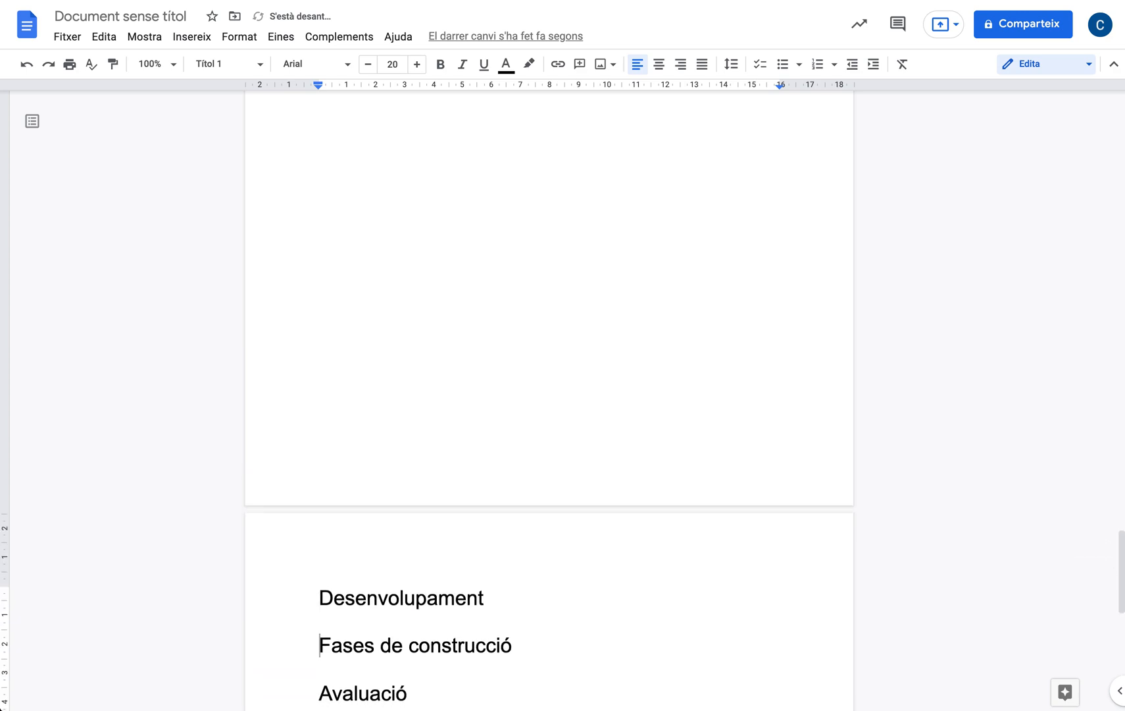
{"action": "key", "text": "ctrl+Return"}
{"action": "key", "text": "Down"}
{"action": "key", "text": "ctrl+Return"}
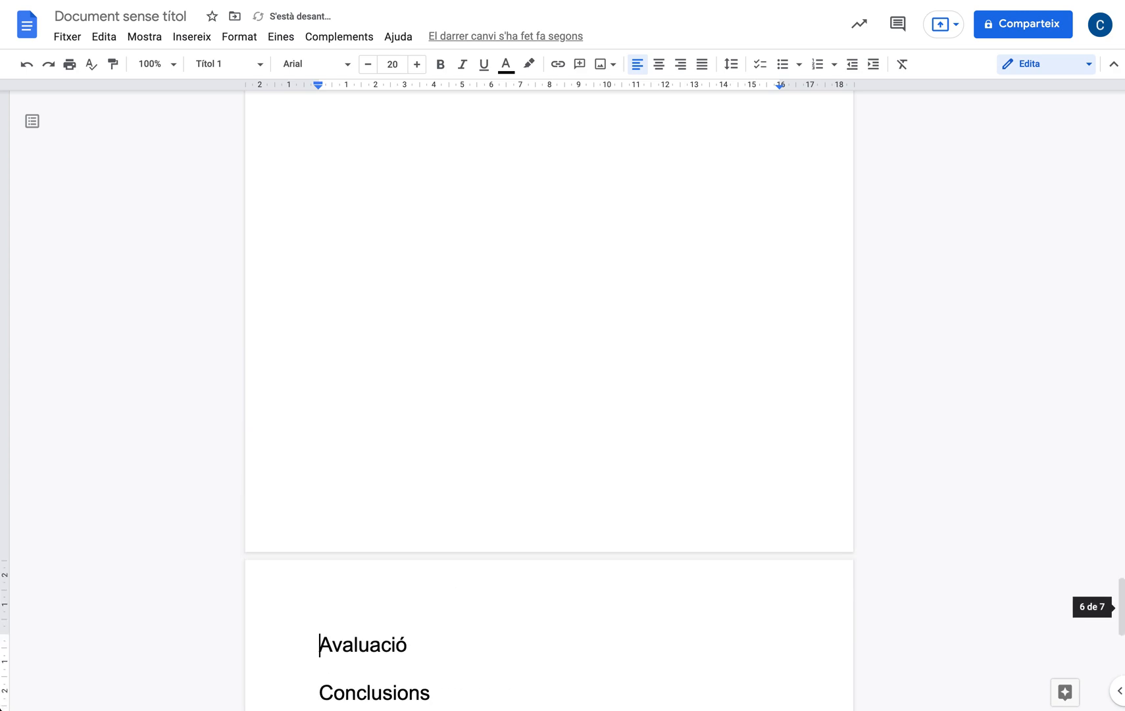
{"action": "key", "text": "Down"}
{"action": "key", "text": "ctrl+Return"}
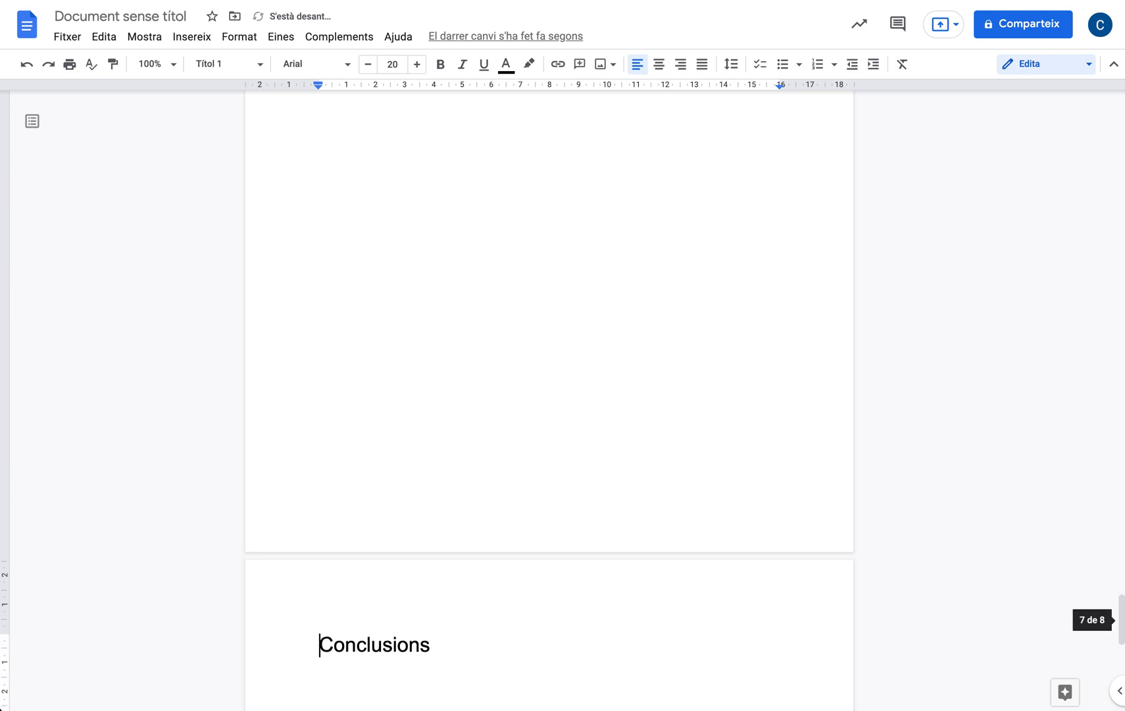
- Update the table of contents on the first page to refresh its page numbers
{"action": "scroll", "coordinate": [462, 405], "scroll_direction": "down", "scroll_amount": 8}
{"action": "scroll", "coordinate": [462, 404], "scroll_direction": "up", "scroll_amount": 20}
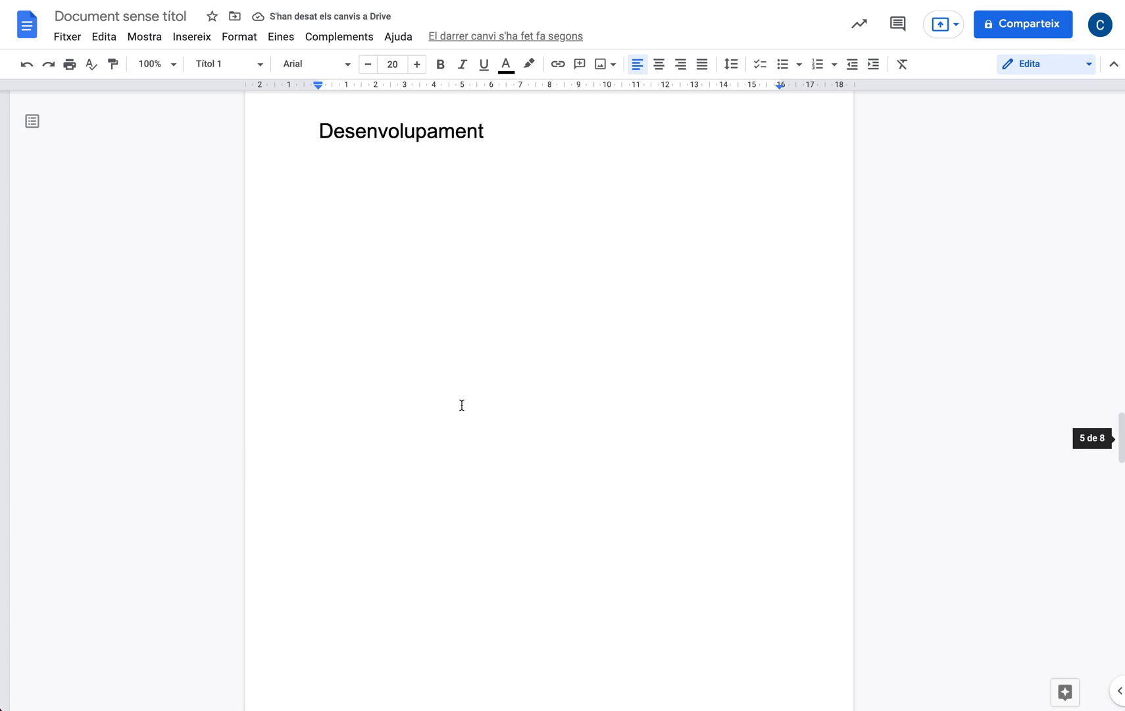
{"action": "scroll", "coordinate": [462, 405], "scroll_direction": "up", "scroll_amount": 20}
{"action": "scroll", "coordinate": [461, 405], "scroll_direction": "up", "scroll_amount": 3}
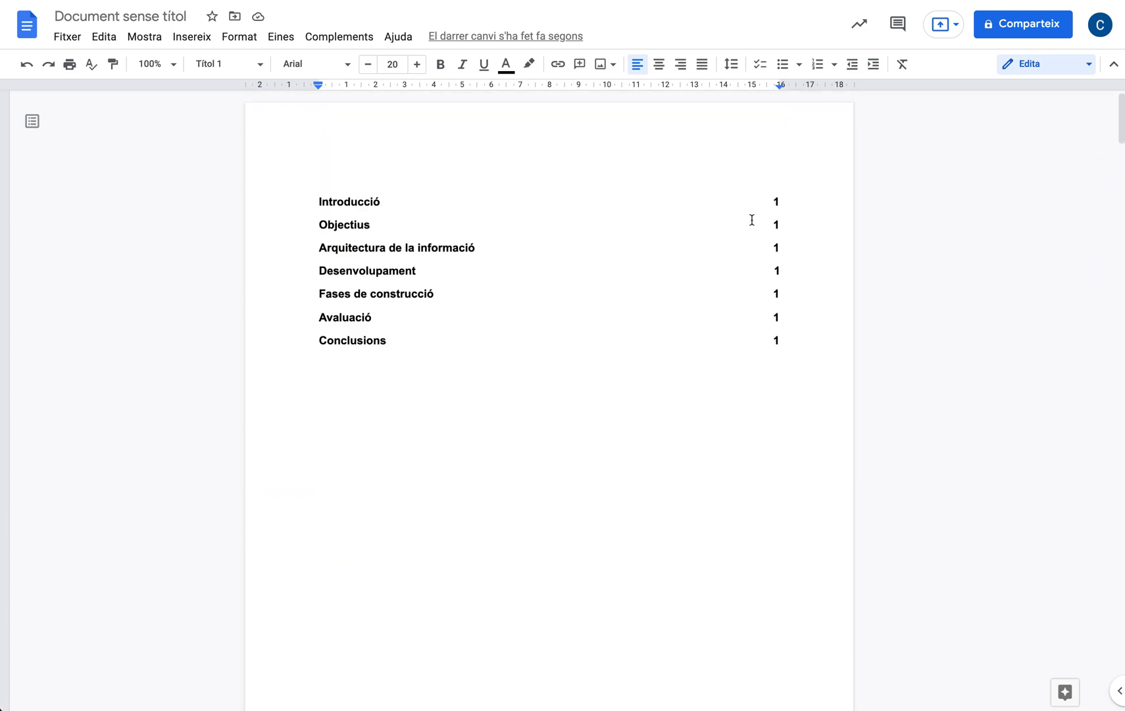
{"action": "left_click", "coordinate": [416, 238]}
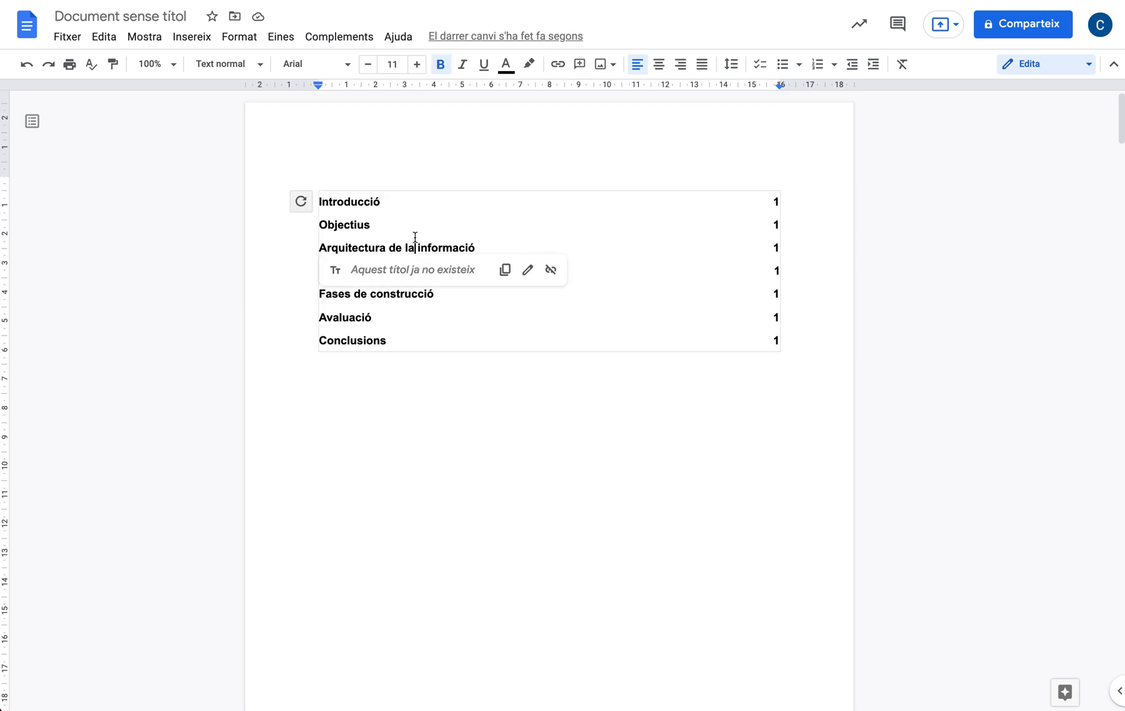
{"action": "left_click", "coordinate": [306, 202]}
{"action": "left_click", "coordinate": [376, 178]}
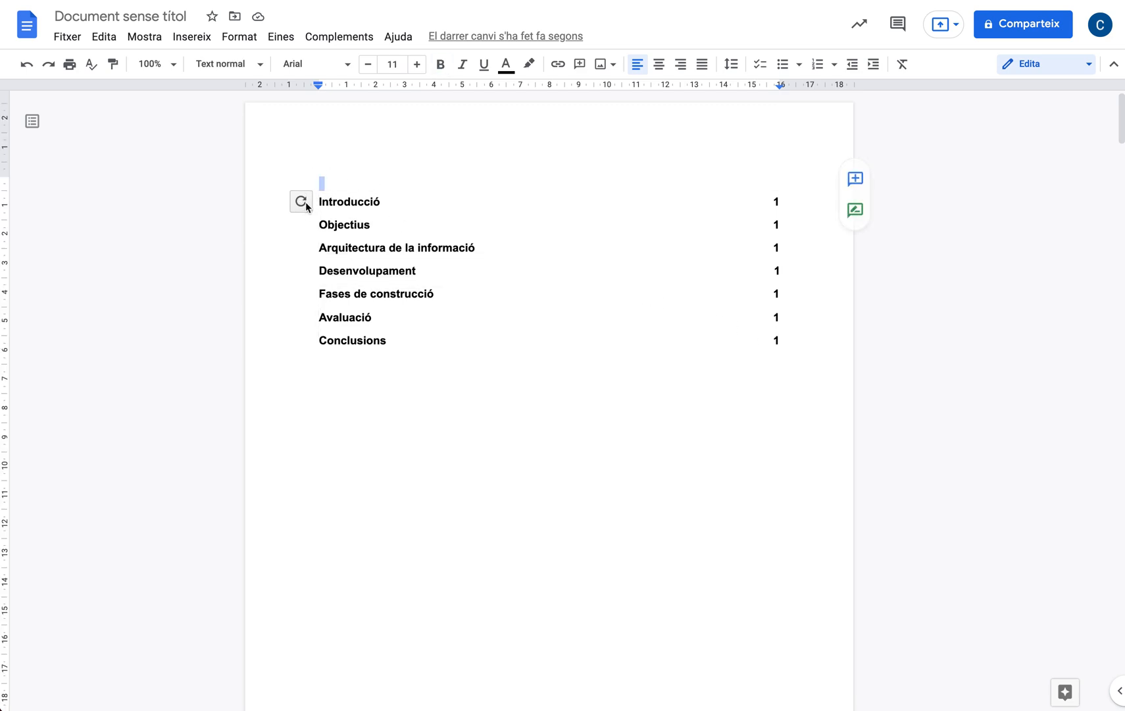
{"action": "left_click", "coordinate": [430, 225]}
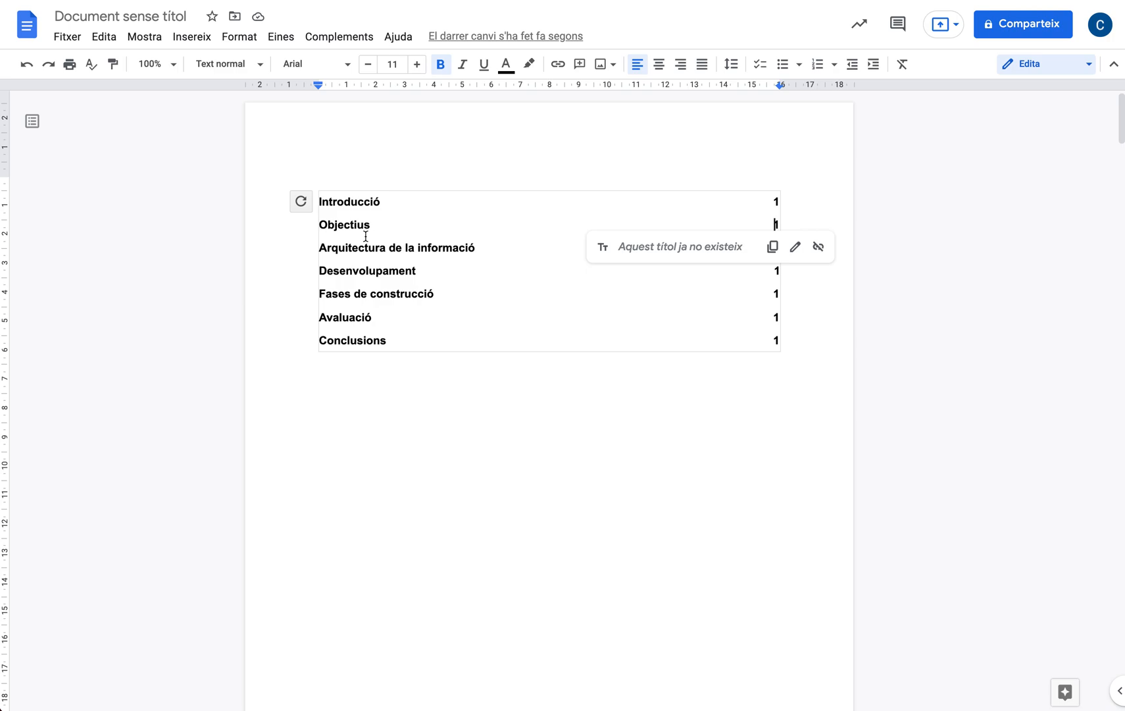
{"action": "left_click", "coordinate": [301, 203]}
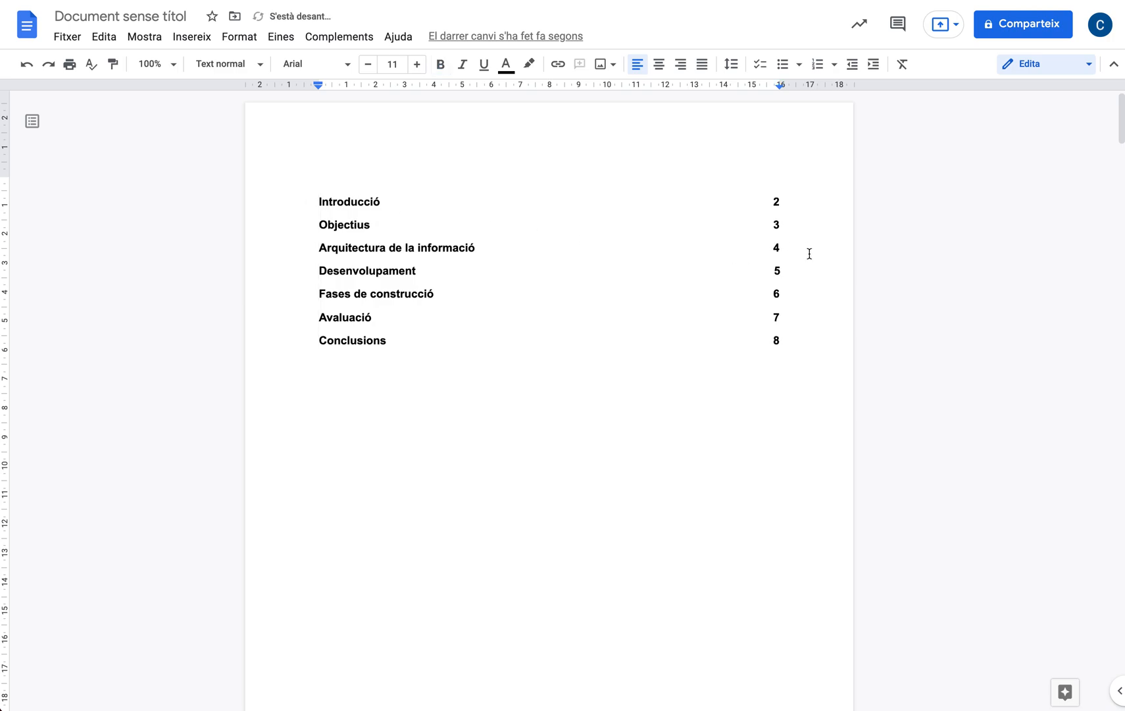
- Add the title "Índex" on the empty line above the table of contents
{"action": "double_click", "coordinate": [324, 182]}
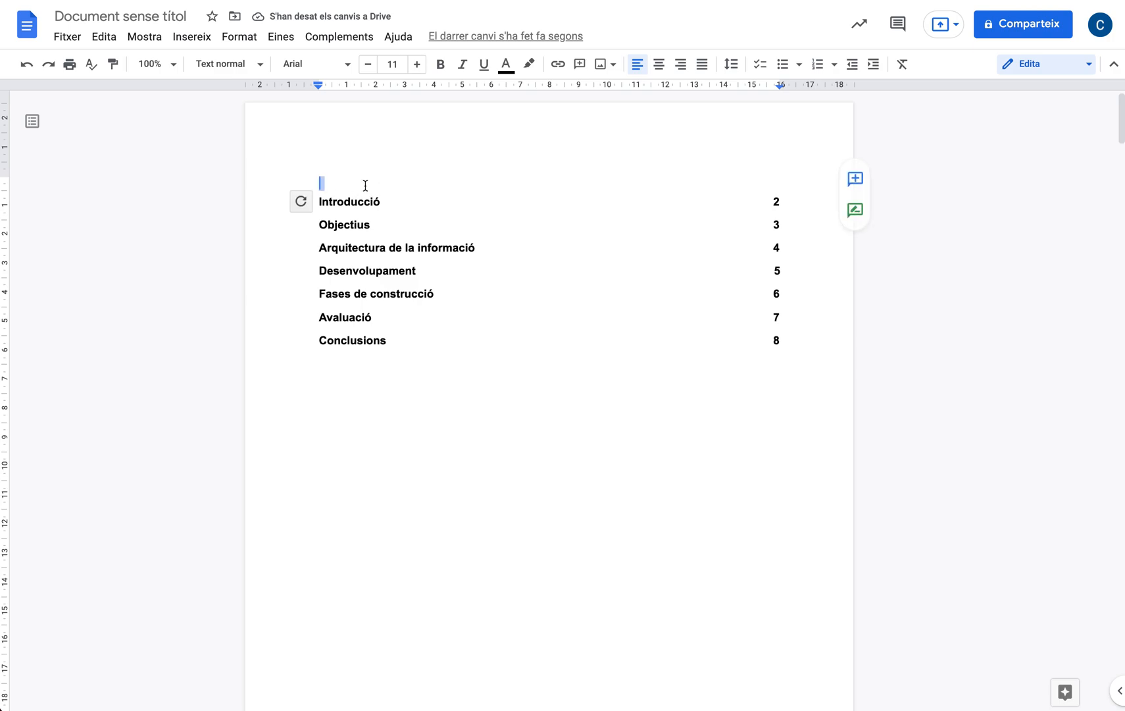
{"action": "left_click", "coordinate": [332, 182]}
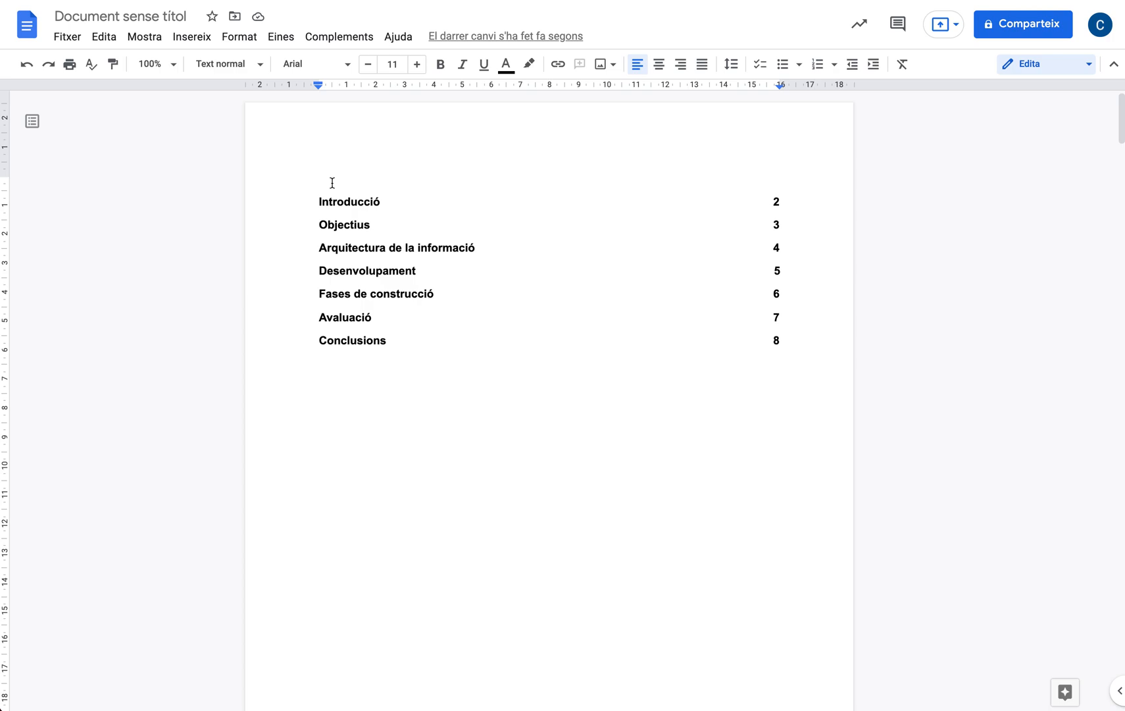
{"action": "type", "text": "1"}
- Apply the Títol 1 style to the Índex title and update the table of contents
{"action": "double_click", "coordinate": [337, 184]}
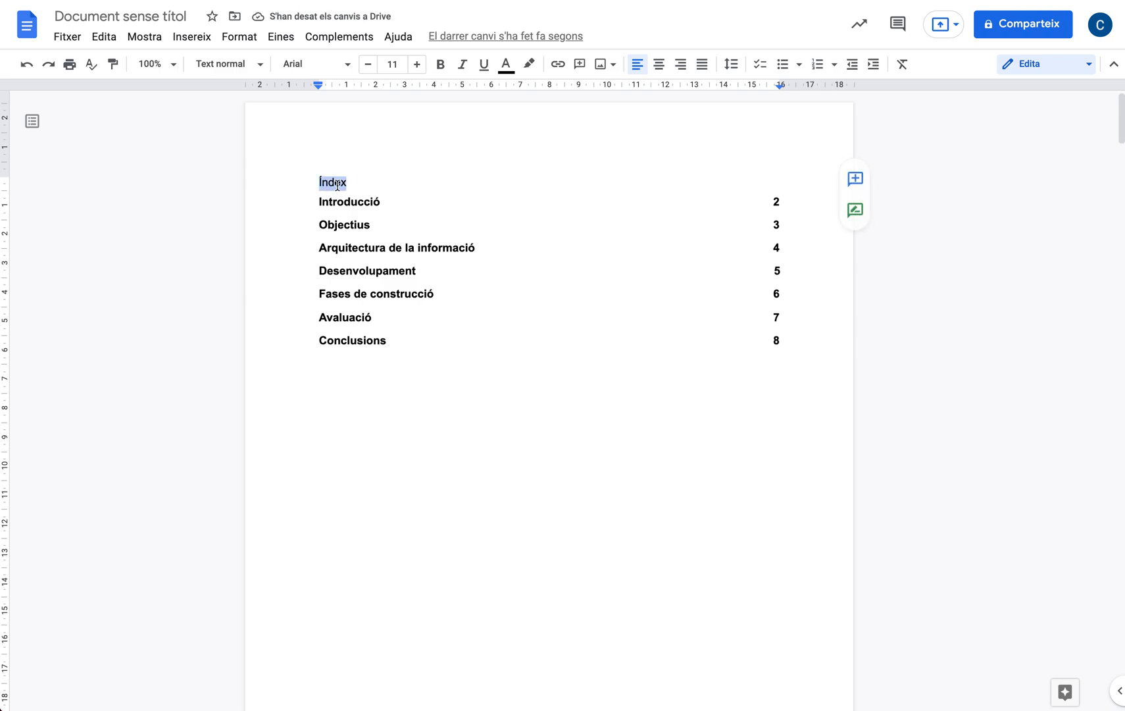
{"action": "left_click", "coordinate": [220, 69]}
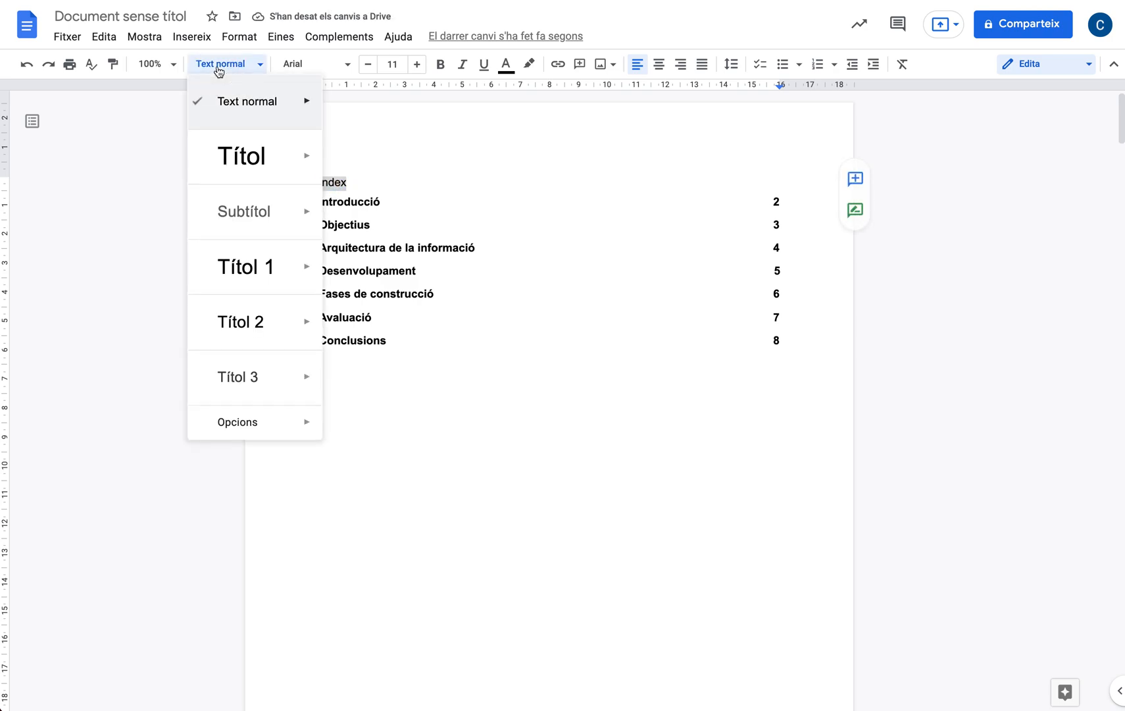
{"action": "left_click", "coordinate": [260, 278]}
{"action": "left_click", "coordinate": [363, 281]}
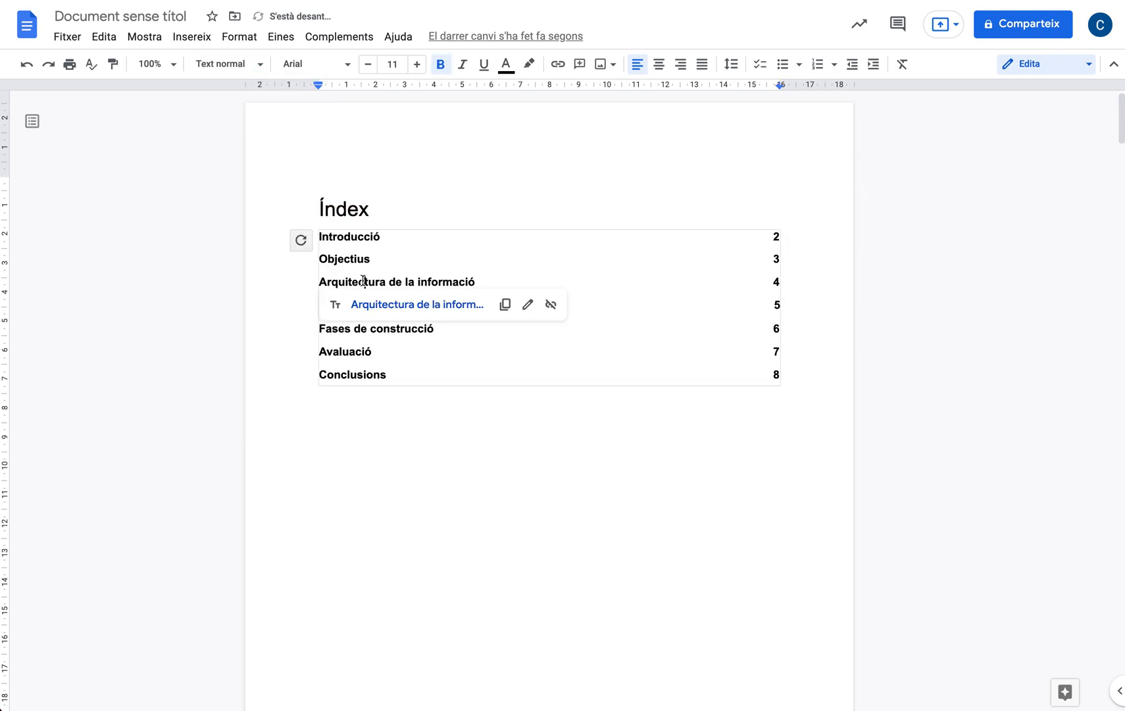
{"action": "left_click", "coordinate": [299, 240]}
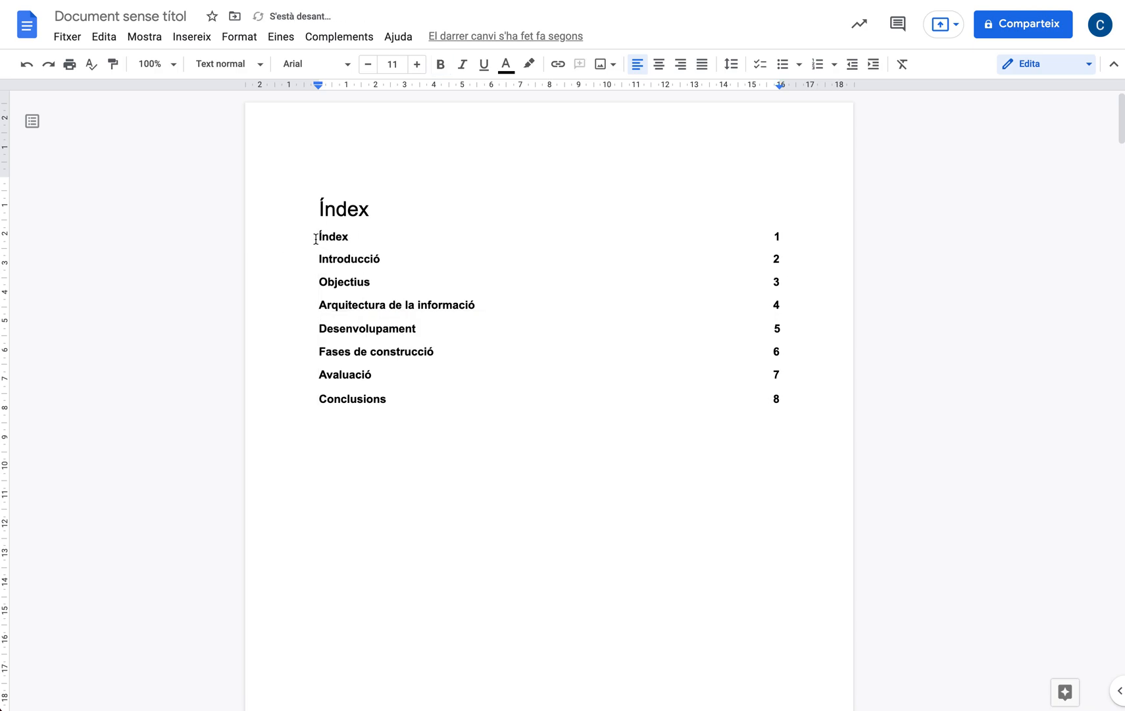
- Set the Índex title back to the Text normal style and update the table of contents to remove its entry
{"action": "double_click", "coordinate": [346, 204]}
{"action": "left_click", "coordinate": [239, 64]}
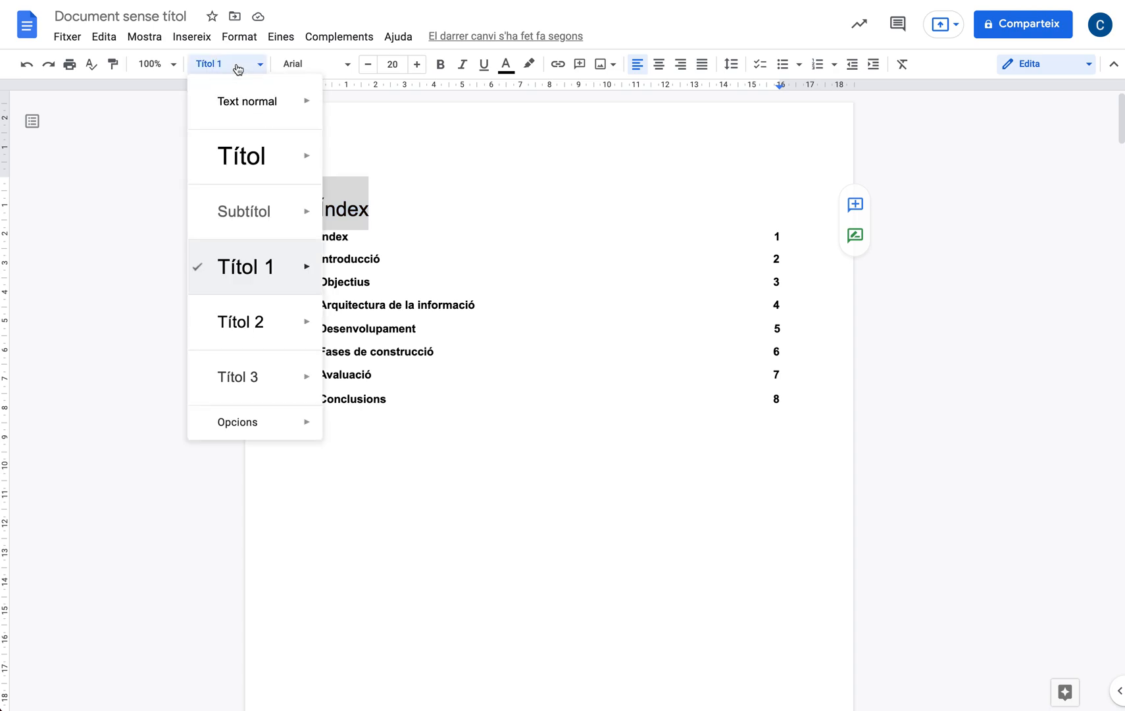
{"action": "left_click", "coordinate": [241, 114]}
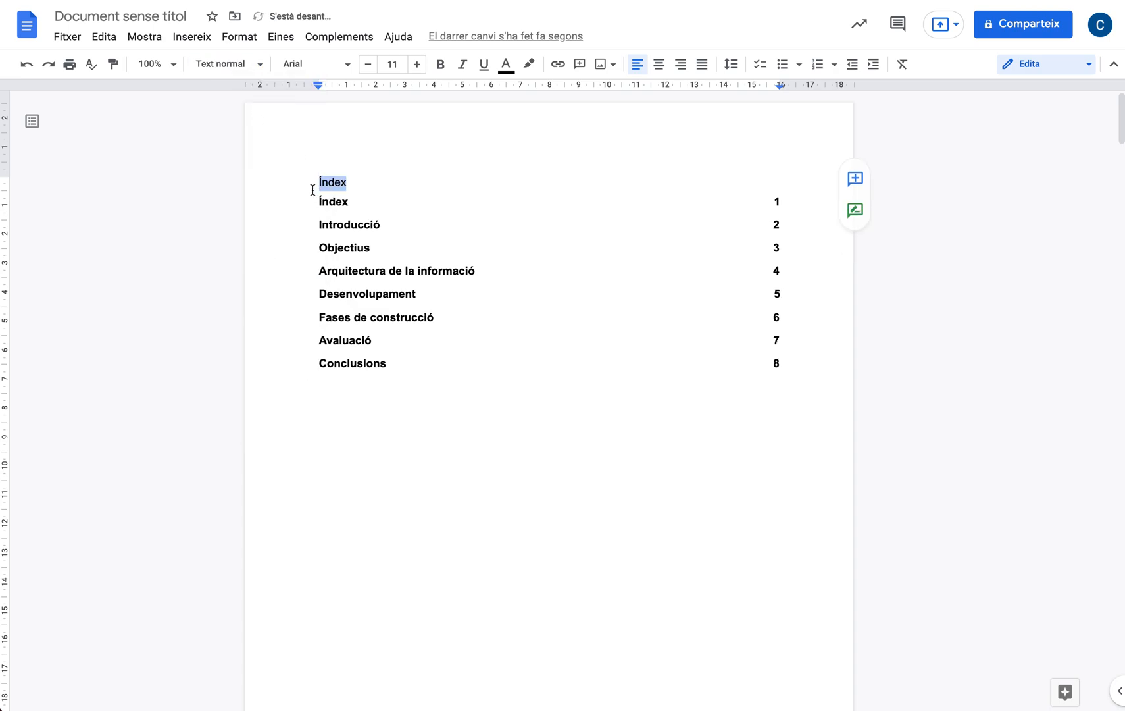
{"action": "left_click", "coordinate": [346, 247]}
{"action": "left_click", "coordinate": [300, 202]}
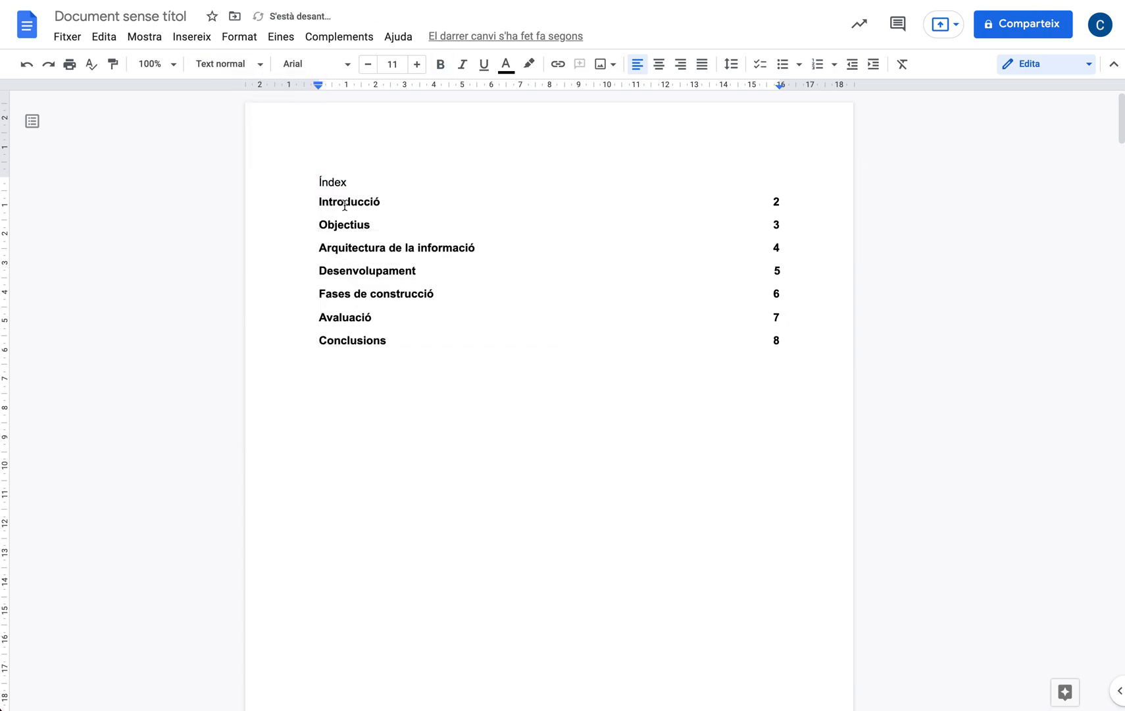
- Increase the Índex title's font size to 16, trying bold on it and removing the bold again
{"action": "double_click", "coordinate": [333, 182]}
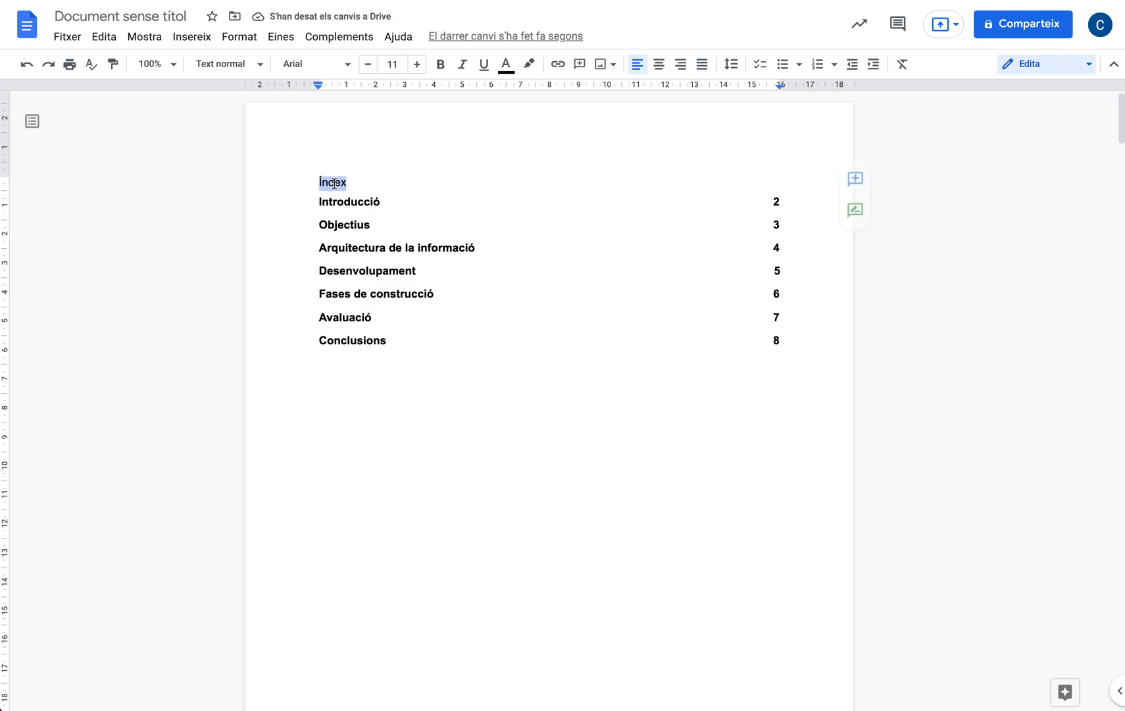
{"action": "left_click", "coordinate": [417, 64]}
{"action": "left_click", "coordinate": [417, 65]}
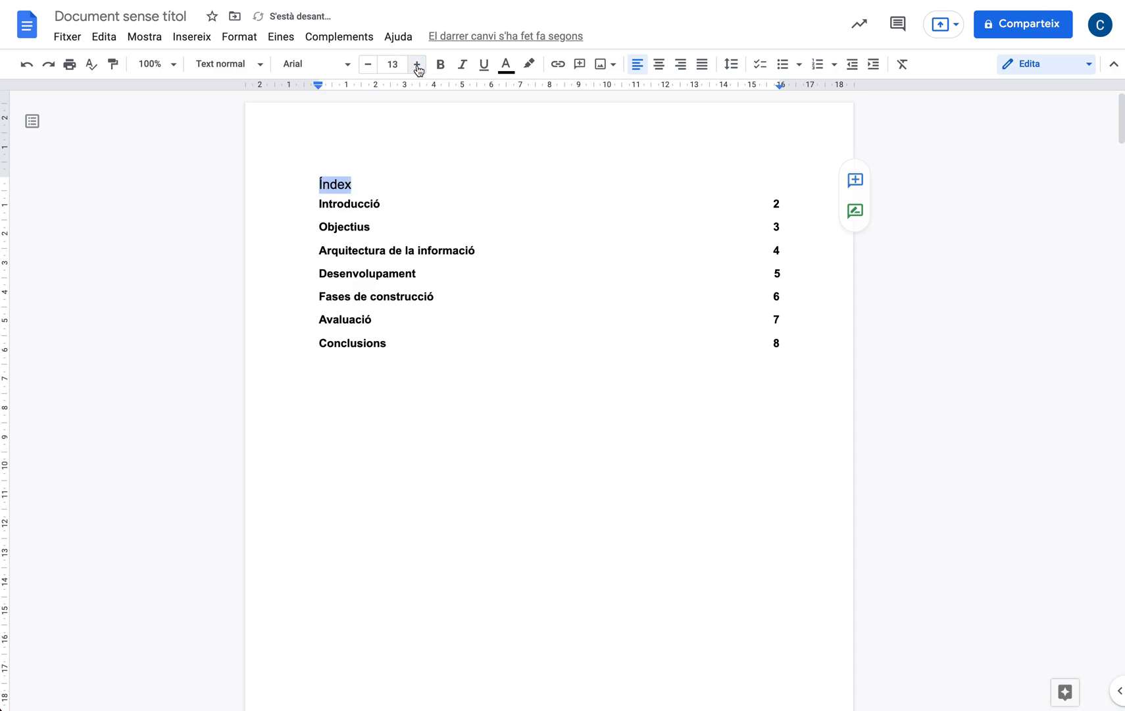
{"action": "left_click", "coordinate": [417, 64]}
{"action": "left_click", "coordinate": [417, 64]}
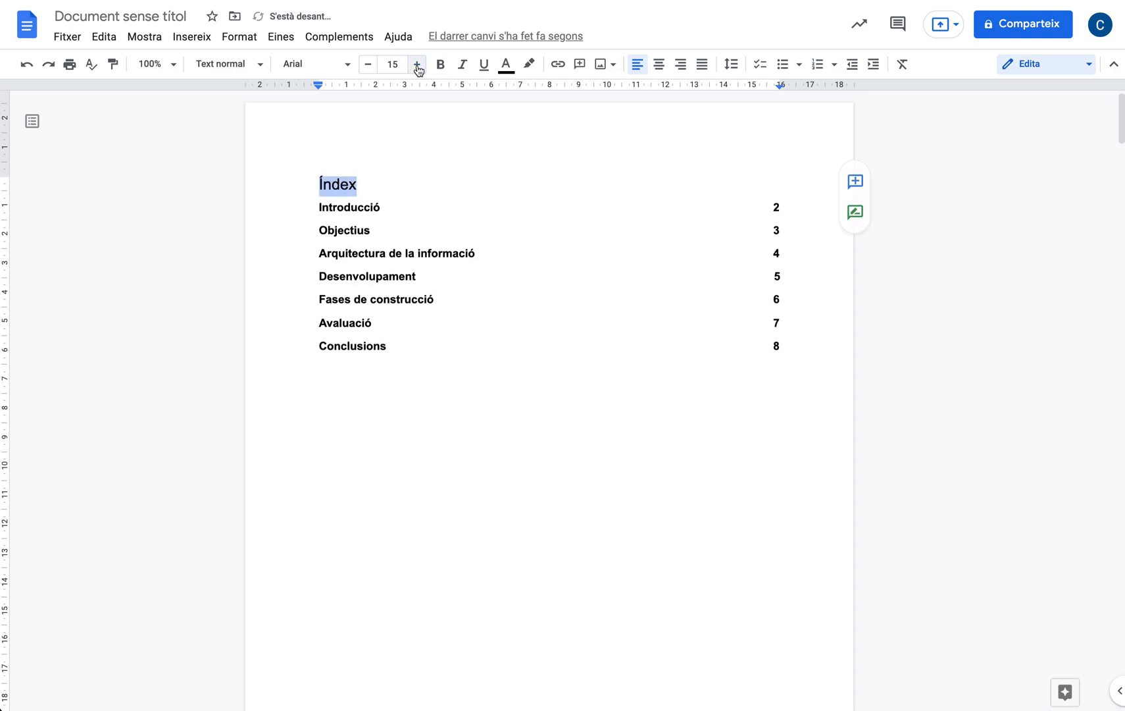
{"action": "left_click", "coordinate": [417, 64]}
{"action": "left_click", "coordinate": [440, 64]}
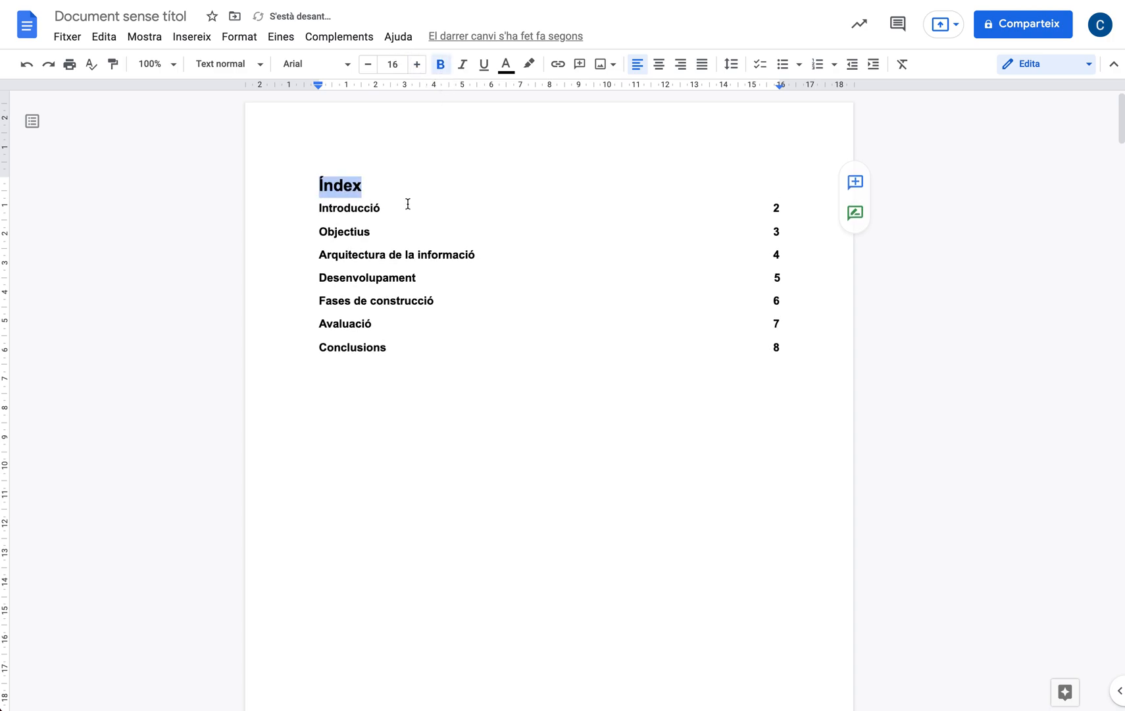
{"action": "left_click", "coordinate": [440, 64]}
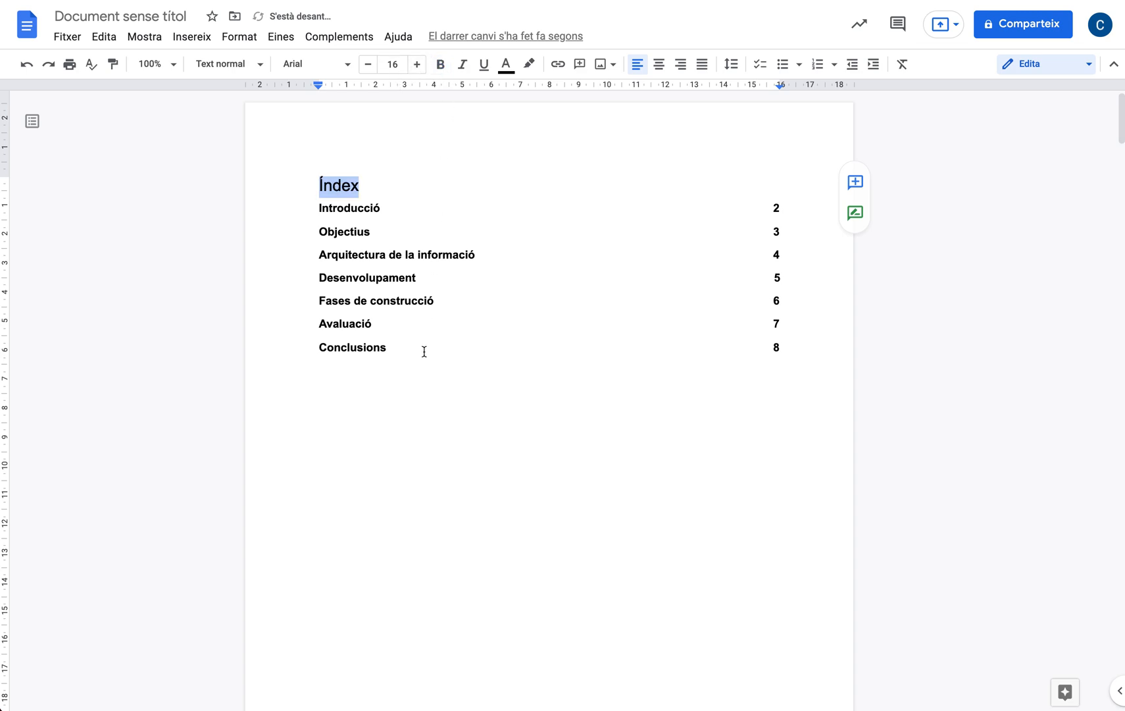
- Check the Introducció heading's font size and set the Índex title to the same size, 20
{"action": "left_click", "coordinate": [423, 374]}
{"action": "scroll", "coordinate": [423, 374], "scroll_direction": "down", "scroll_amount": 8}
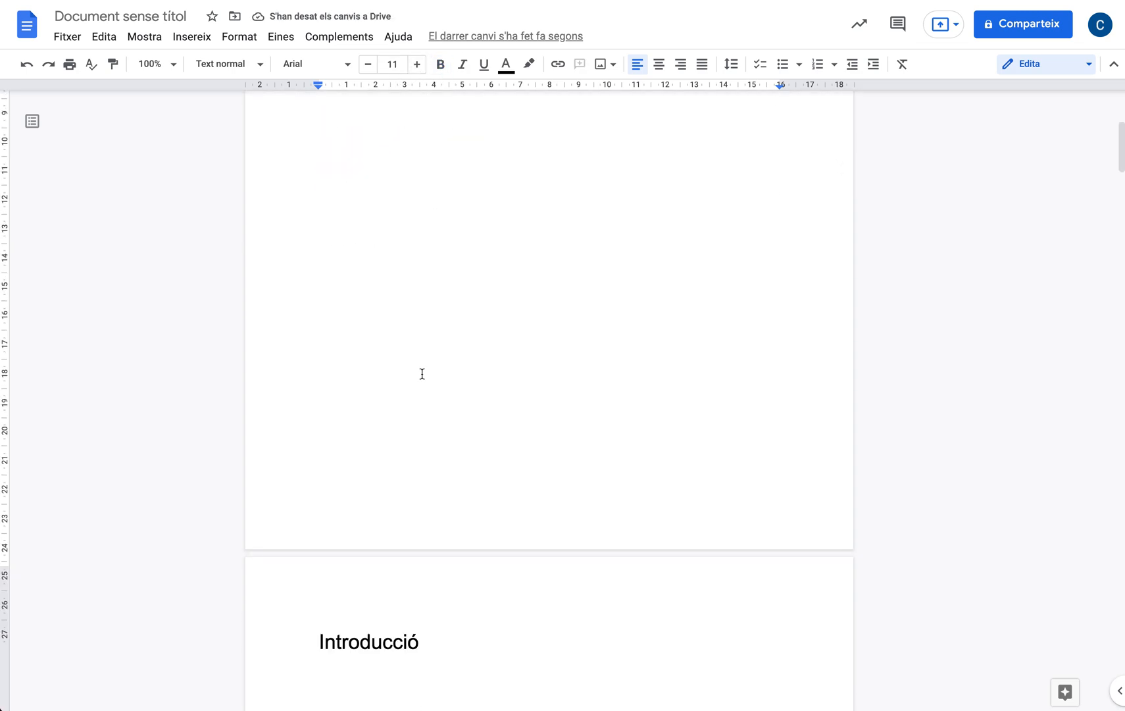
{"action": "scroll", "coordinate": [423, 374], "scroll_direction": "up", "scroll_amount": 1}
{"action": "left_click", "coordinate": [377, 539]}
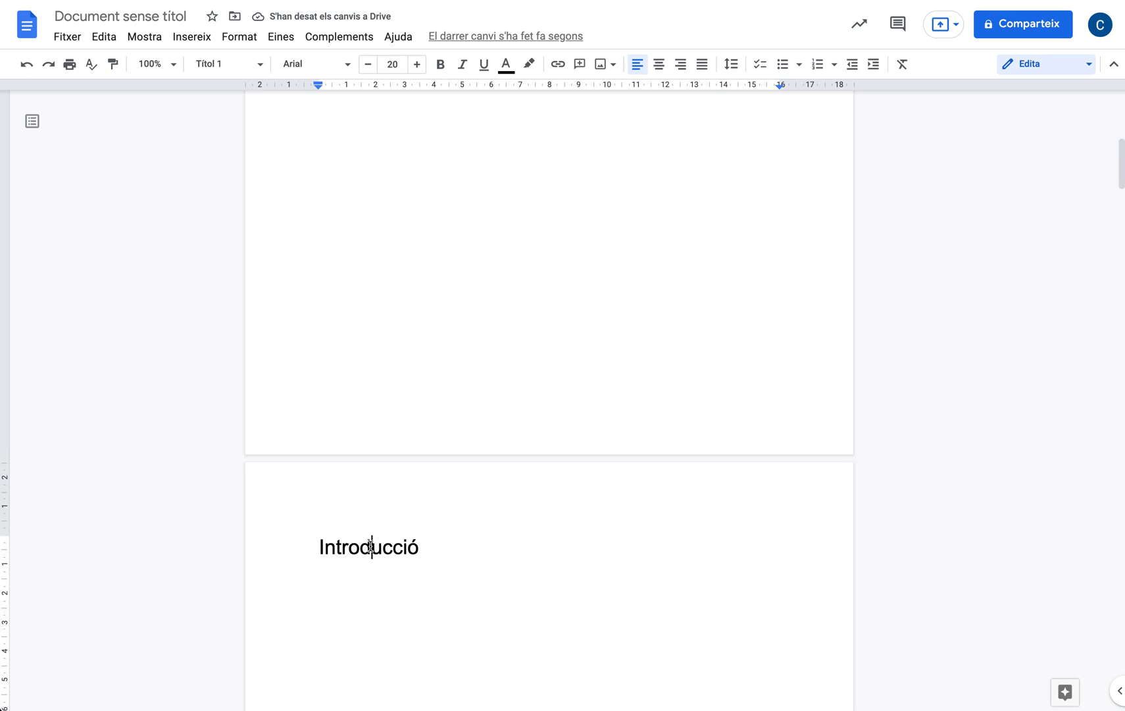
{"action": "scroll", "coordinate": [416, 217], "scroll_direction": "up", "scroll_amount": 5}
{"action": "scroll", "coordinate": [408, 218], "scroll_direction": "up", "scroll_amount": 2}
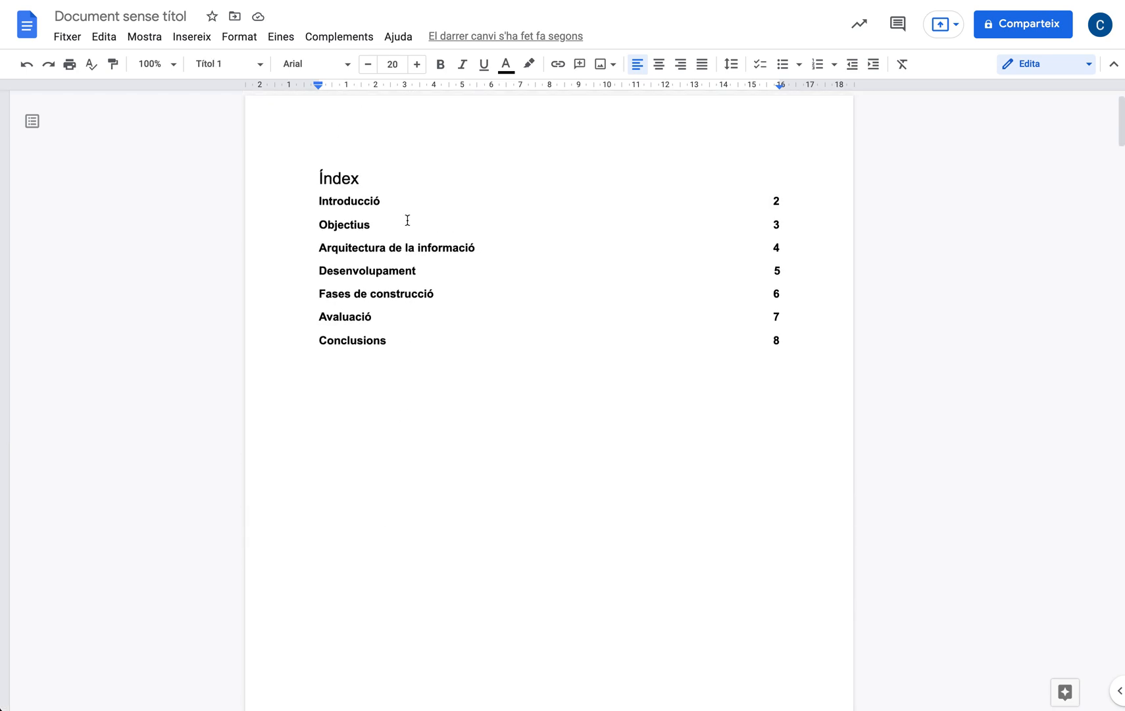
{"action": "left_click", "coordinate": [356, 186]}
{"action": "left_click", "coordinate": [417, 64]}
{"action": "left_click", "coordinate": [416, 64]}
{"action": "double_click", "coordinate": [343, 181]}
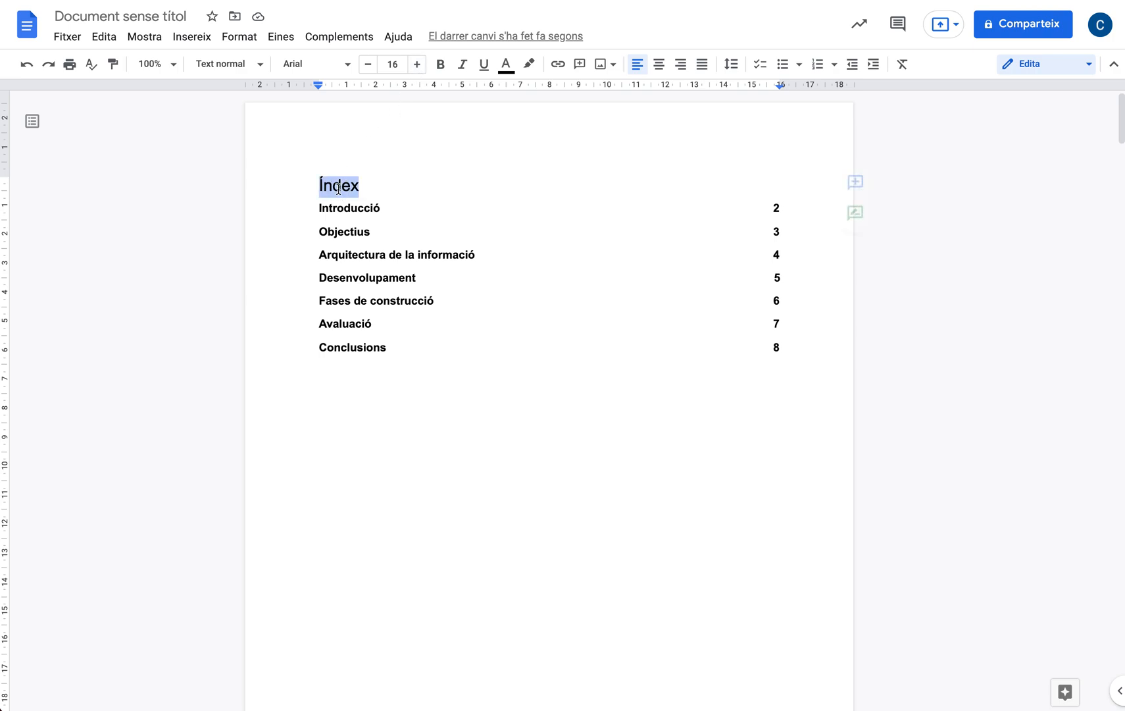
{"action": "left_click", "coordinate": [421, 66]}
{"action": "left_click", "coordinate": [421, 65]}
{"action": "left_click", "coordinate": [421, 66]}
{"action": "left_click", "coordinate": [421, 65]}
{"action": "left_click", "coordinate": [384, 233]}
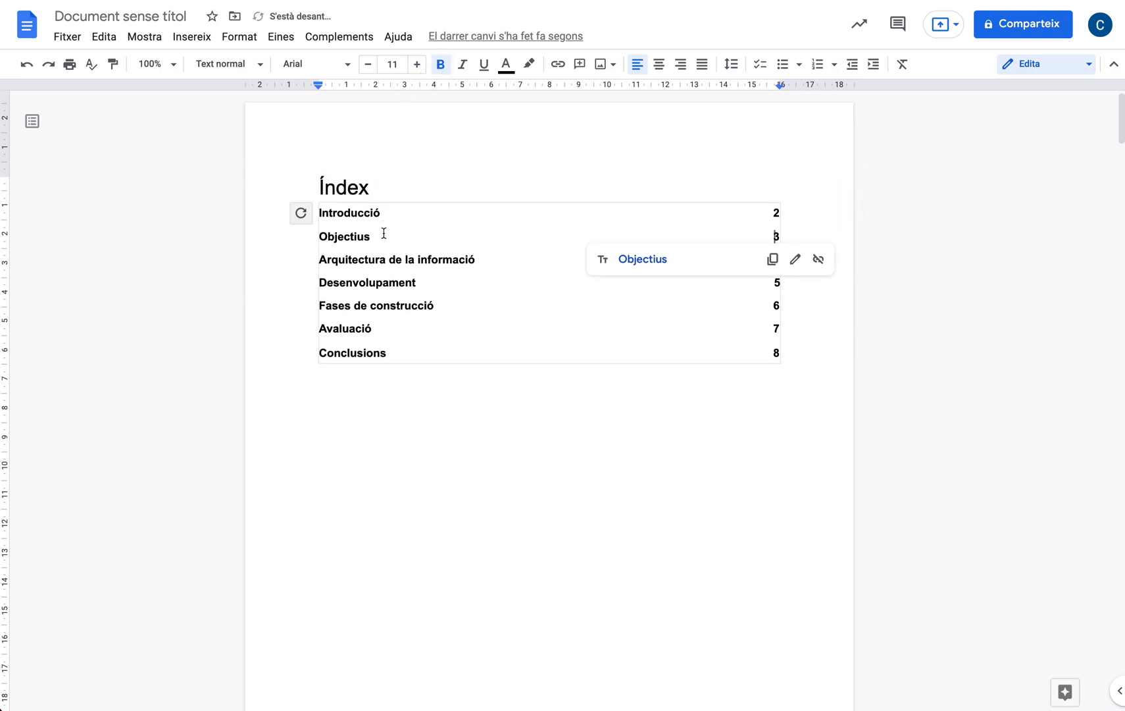
- Insert a page break before the Índex title and place the cursor on the new blank first page
{"action": "left_click", "coordinate": [381, 188]}
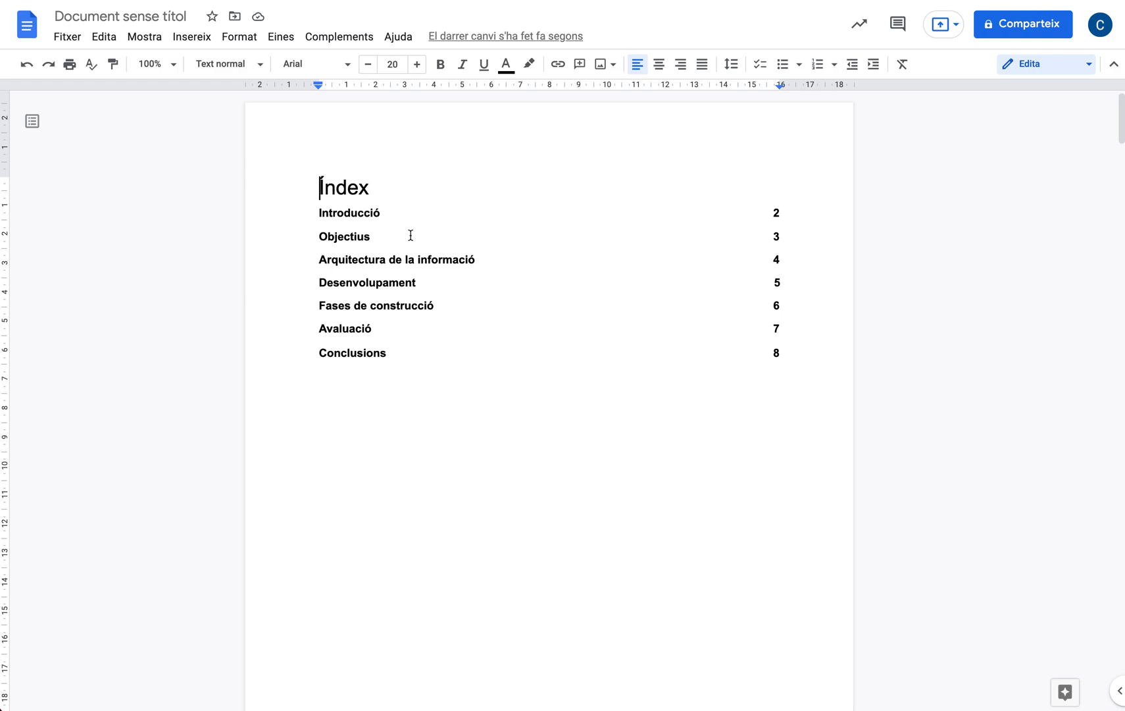
{"action": "key", "text": "ctrl+Return"}
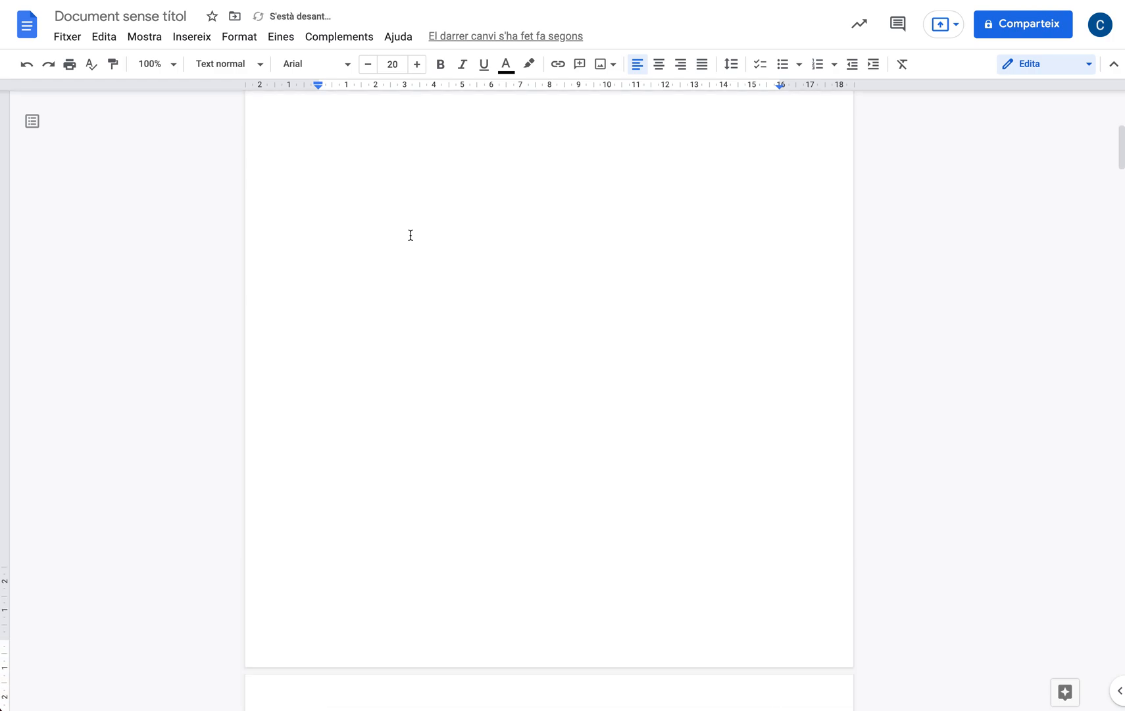
{"action": "double_click", "coordinate": [473, 182]}
{"action": "left_click", "coordinate": [319, 196]}
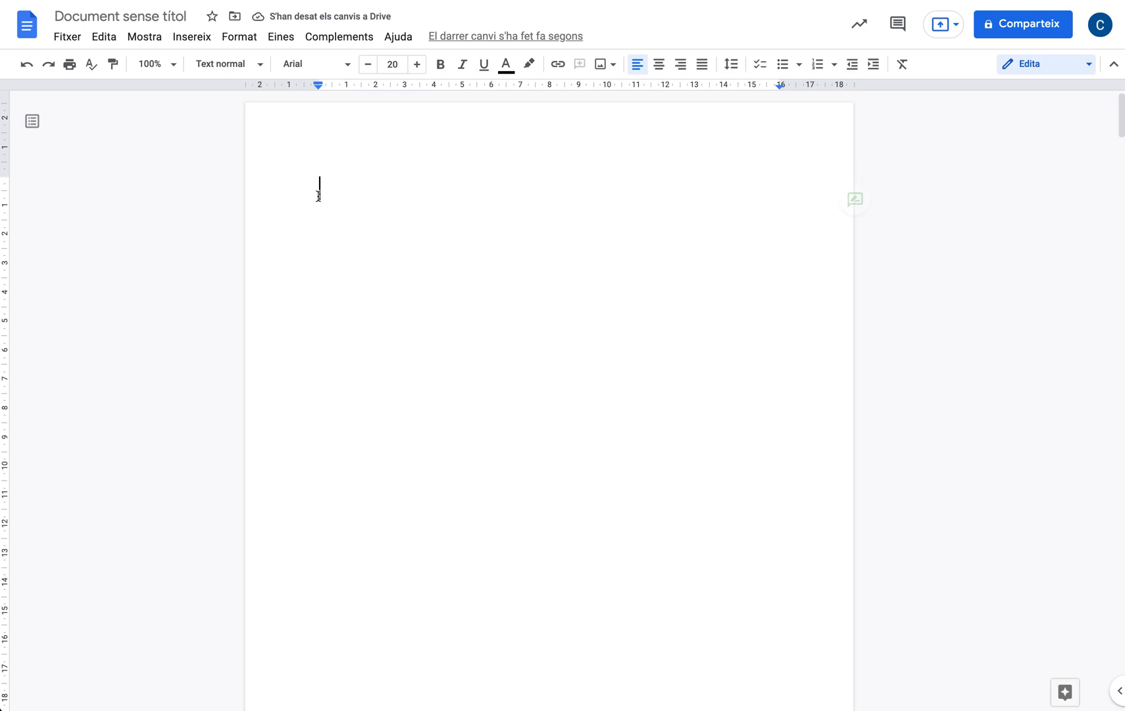
- Try entering the test text 2342 on the blank first page
{"action": "left_click", "coordinate": [403, 181]}
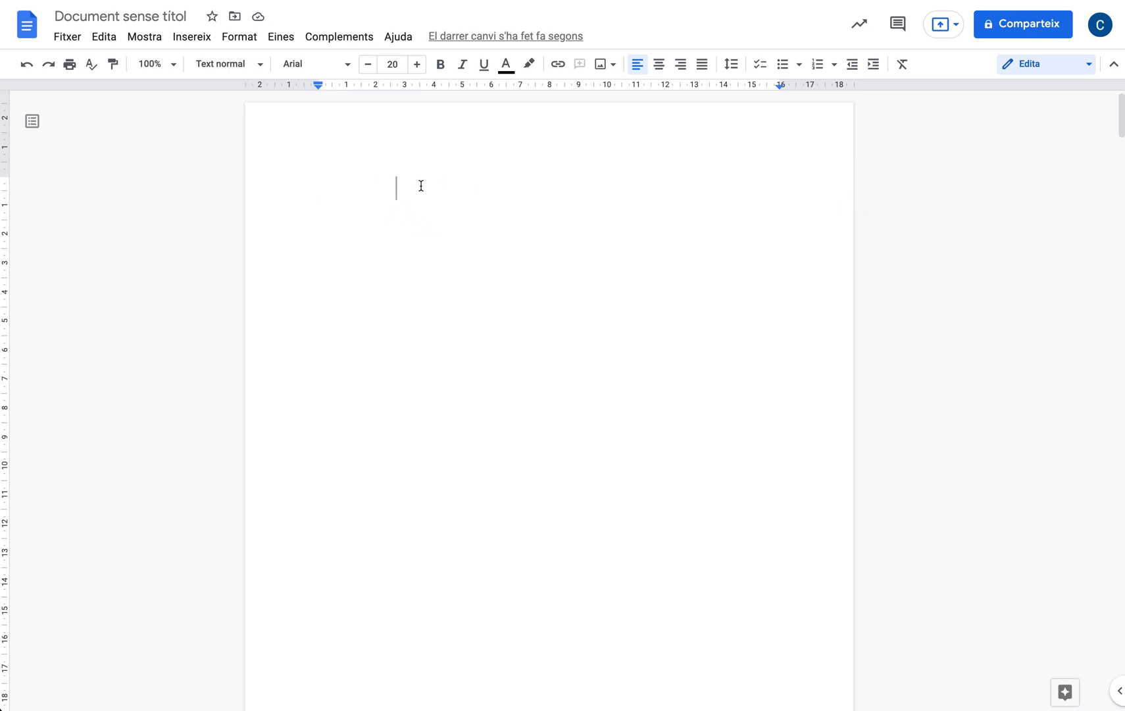
{"action": "left_click", "coordinate": [327, 184]}
{"action": "double_click", "coordinate": [410, 188]}
{"action": "left_click", "coordinate": [406, 189]}
{"action": "left_click", "coordinate": [320, 191]}
{"action": "left_click", "coordinate": [409, 187]}
{"action": "type", "text": "2342"}
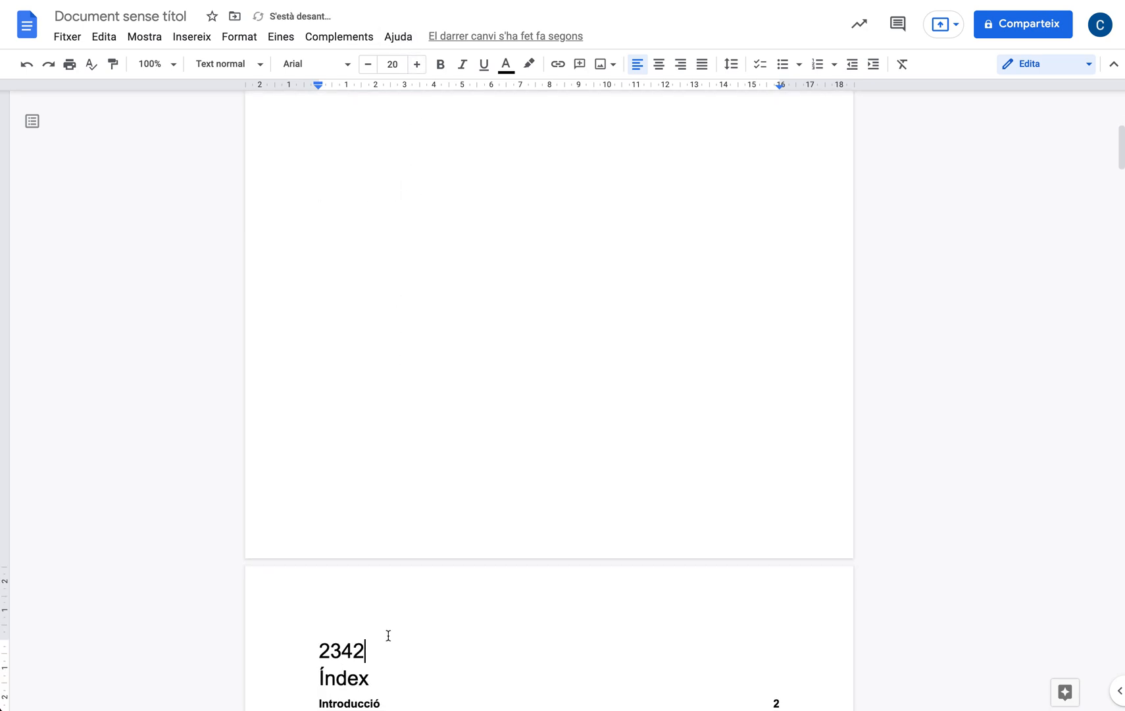
{"action": "scroll", "coordinate": [355, 657], "scroll_direction": "down", "scroll_amount": 1}
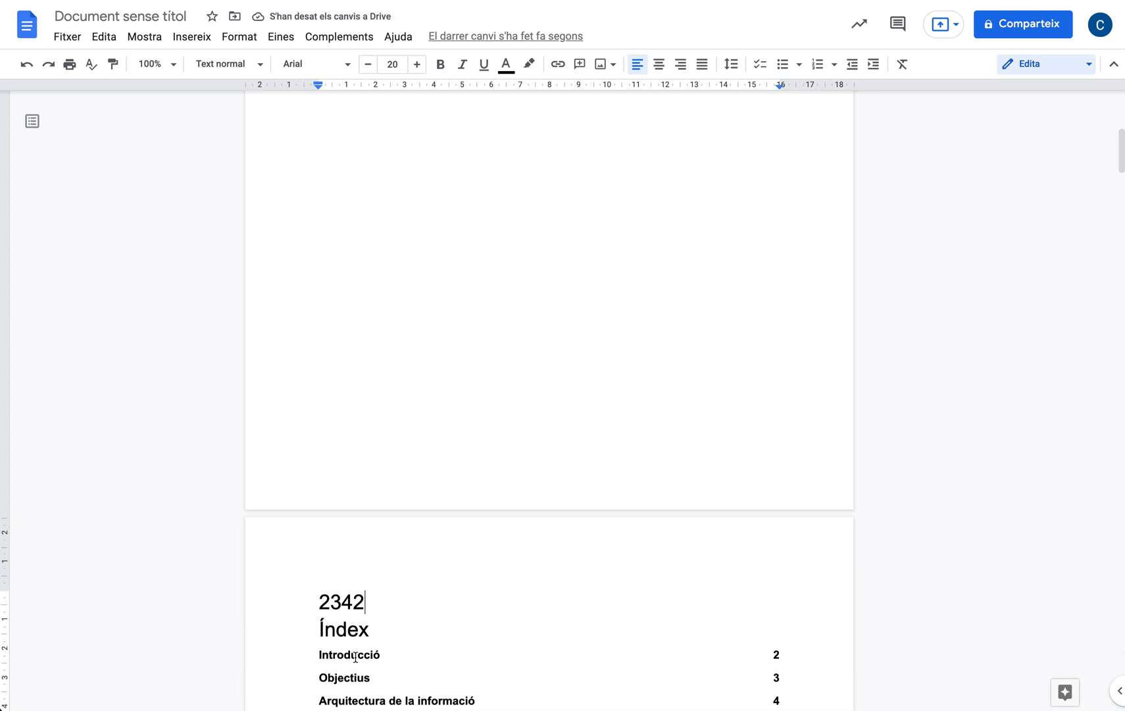
{"action": "scroll", "coordinate": [409, 188], "scroll_direction": "up", "scroll_amount": 4}
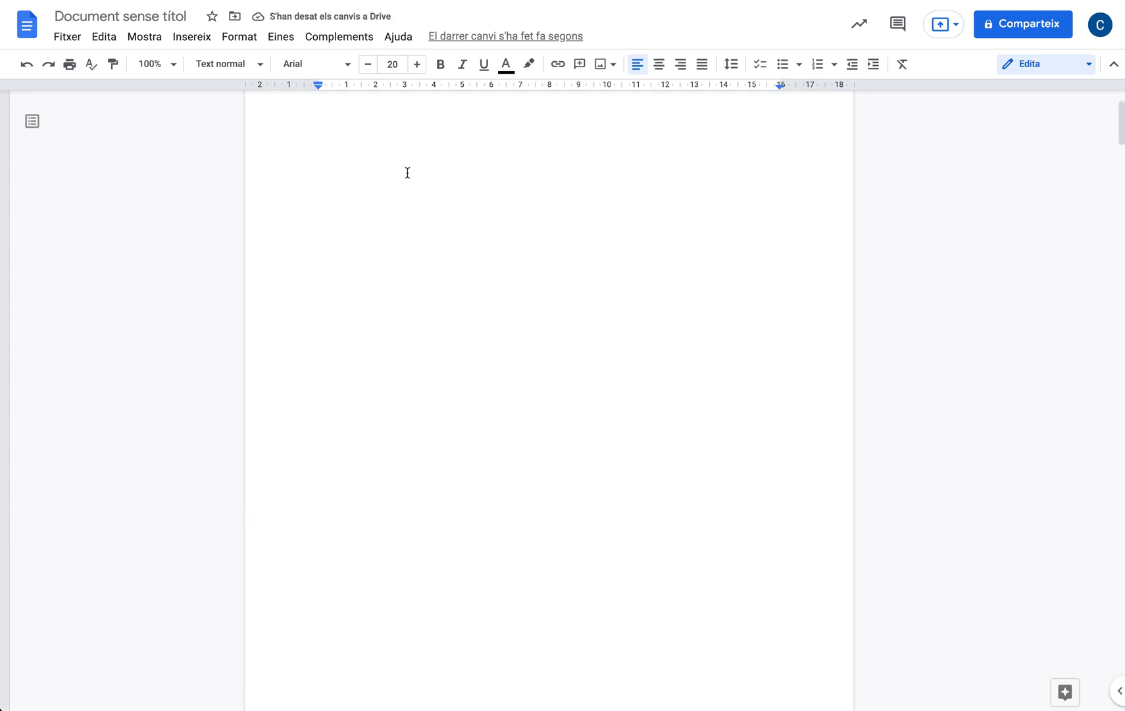
{"action": "scroll", "coordinate": [389, 133], "scroll_direction": "up", "scroll_amount": 1}
{"action": "left_click", "coordinate": [406, 140]}
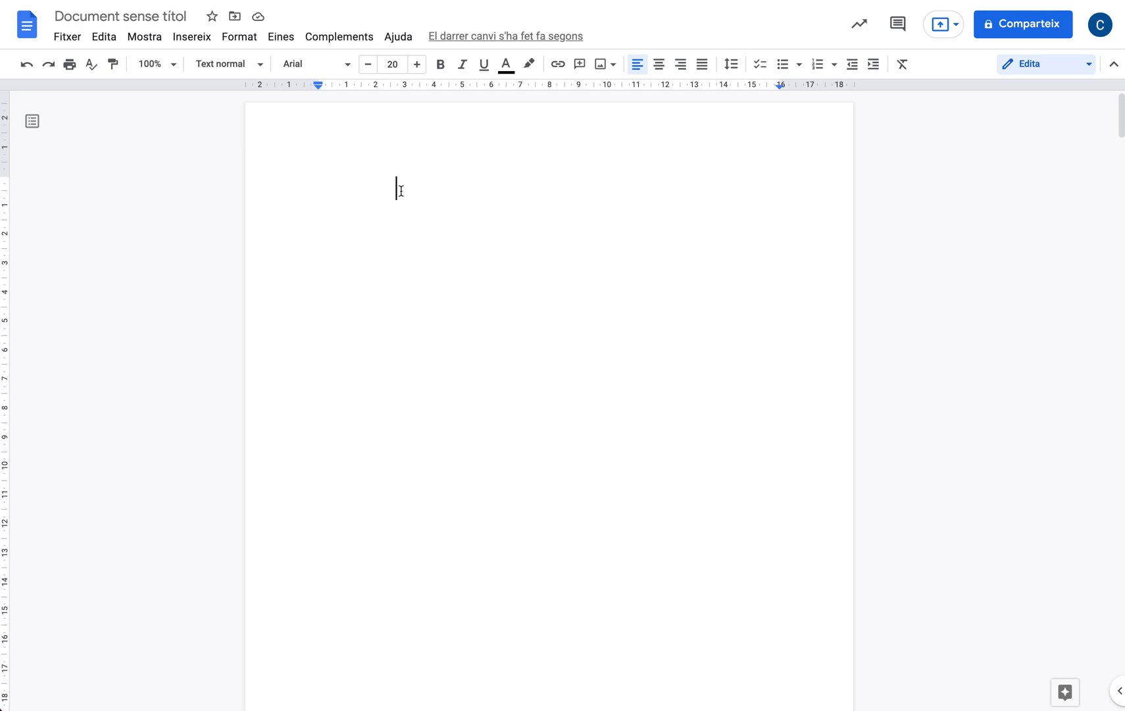
- Delete the test text 2342 and the page break, reinsert the page break before the Índex title, and place the cursor on the first page
{"action": "scroll", "coordinate": [400, 191], "scroll_direction": "down", "scroll_amount": 7}
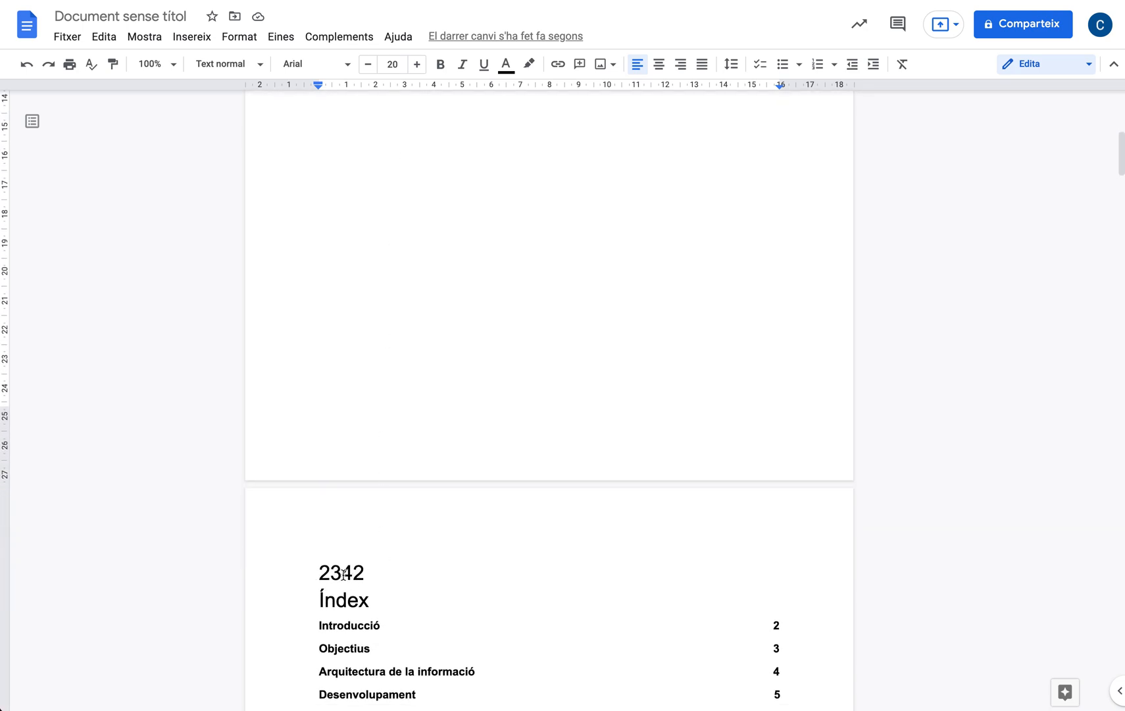
{"action": "double_click", "coordinate": [353, 574]}
{"action": "key", "text": "BackSpace"}
{"action": "key", "text": "BackSpace"}
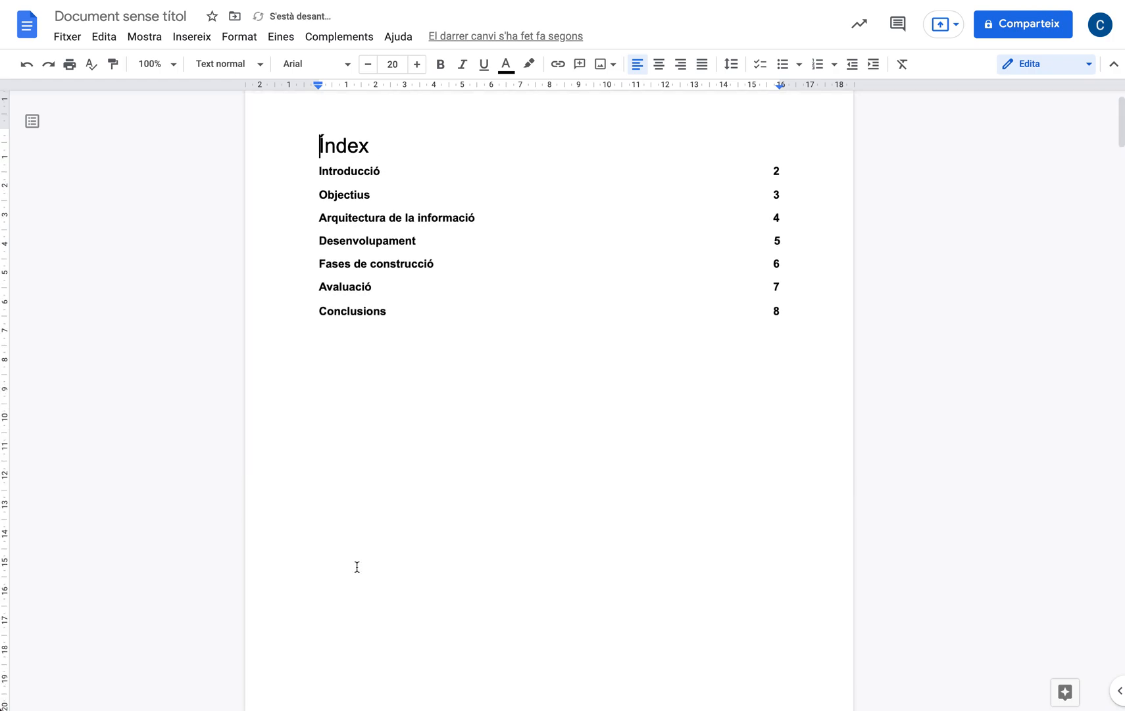
{"action": "key", "text": "ctrl+Return"}
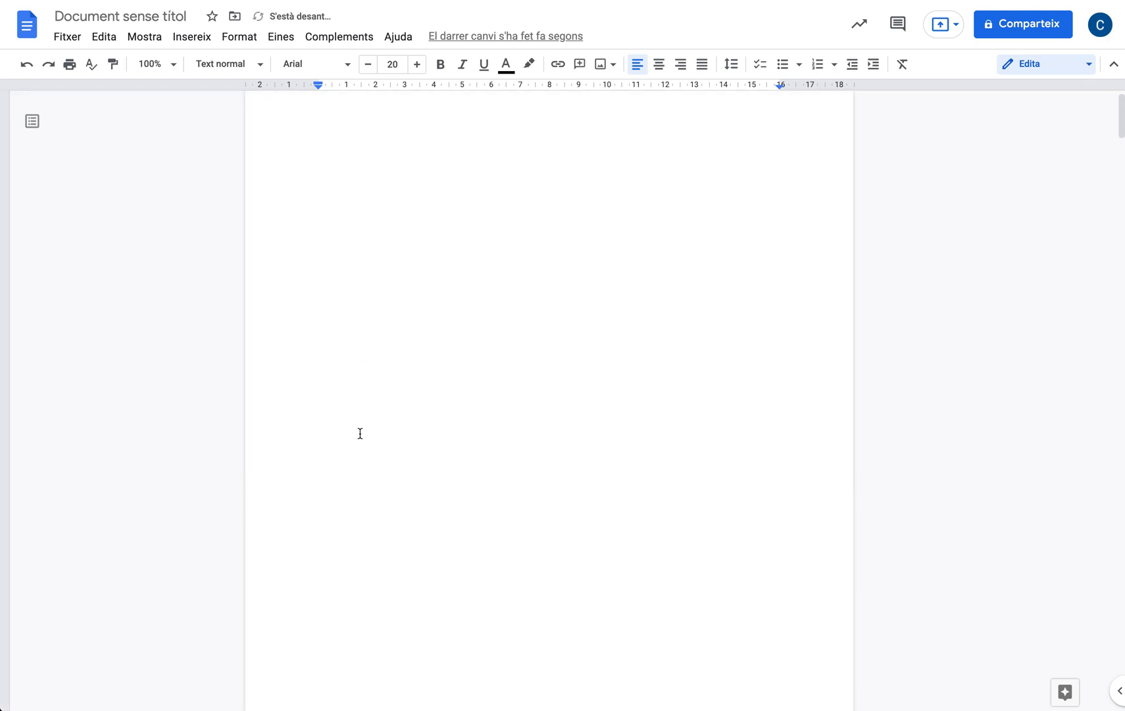
{"action": "scroll", "coordinate": [360, 433], "scroll_direction": "up", "scroll_amount": 7}
{"action": "left_click", "coordinate": [325, 194]}
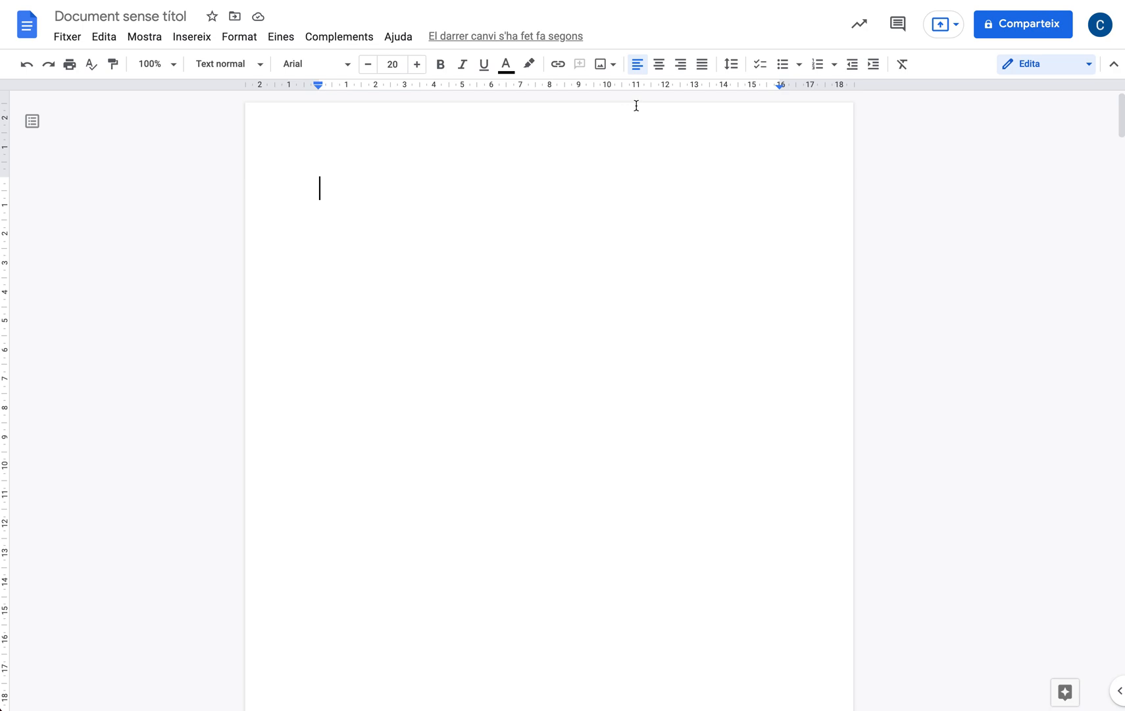
- Center the first page's empty paragraph and add two line breaks
{"action": "left_click", "coordinate": [661, 66]}
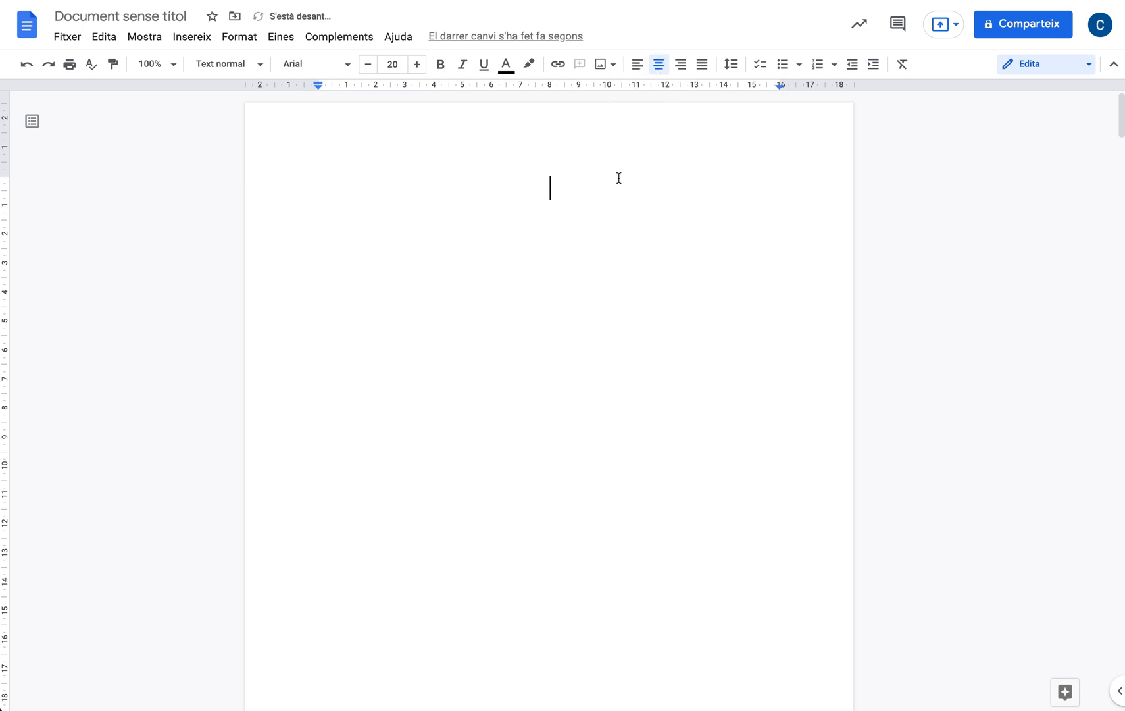
{"action": "key", "text": "Return"}
{"action": "key", "text": "Return"}
- Write the cover title "Projecte de tecnologia" in the Títol style and start a new line below it
{"action": "left_click", "coordinate": [230, 66]}
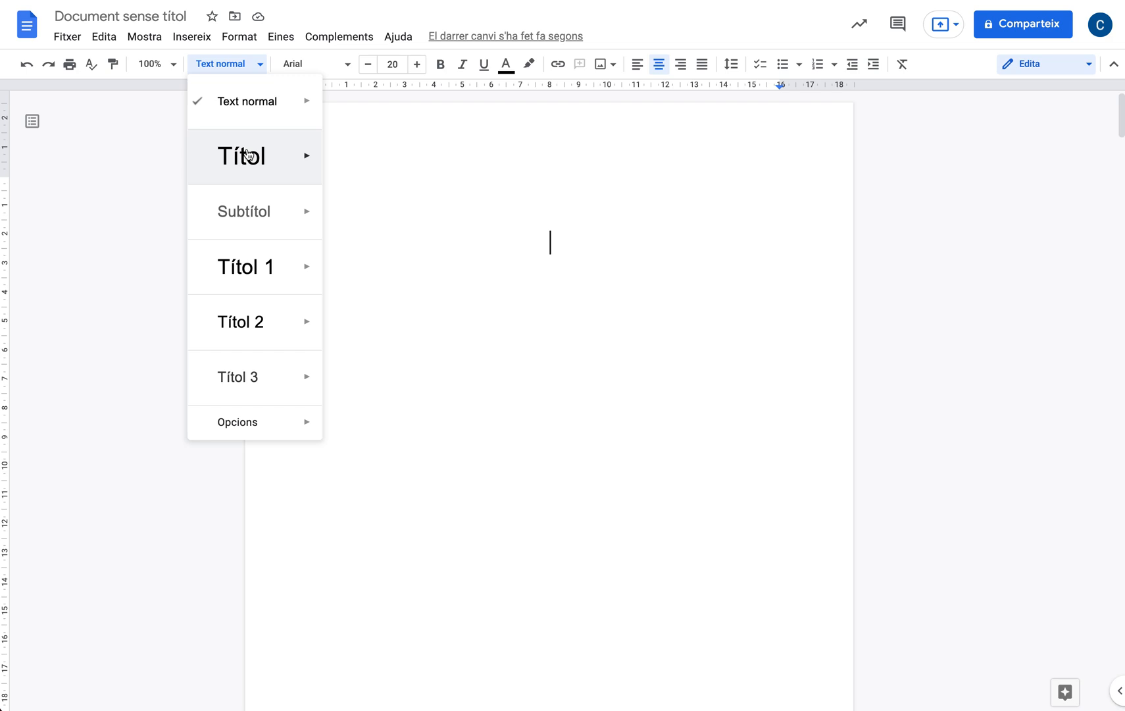
{"action": "left_click", "coordinate": [249, 155]}
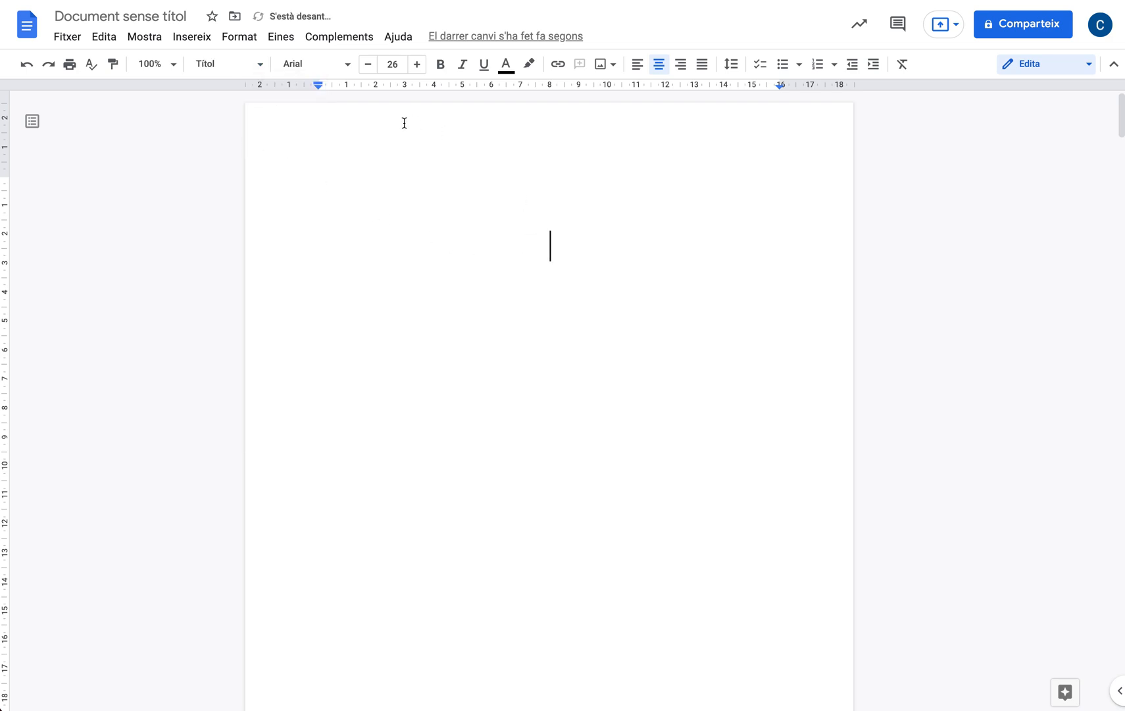
{"action": "type", "text": "Projecte"}
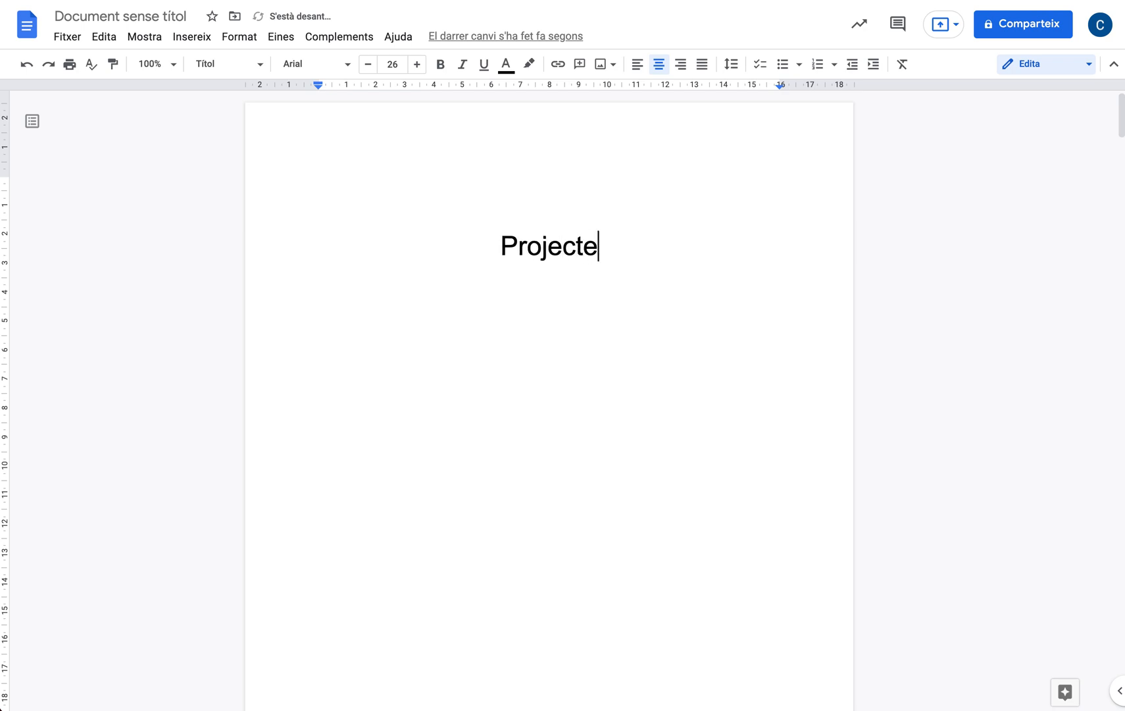
{"action": "type", "text": " de tecnolog"}
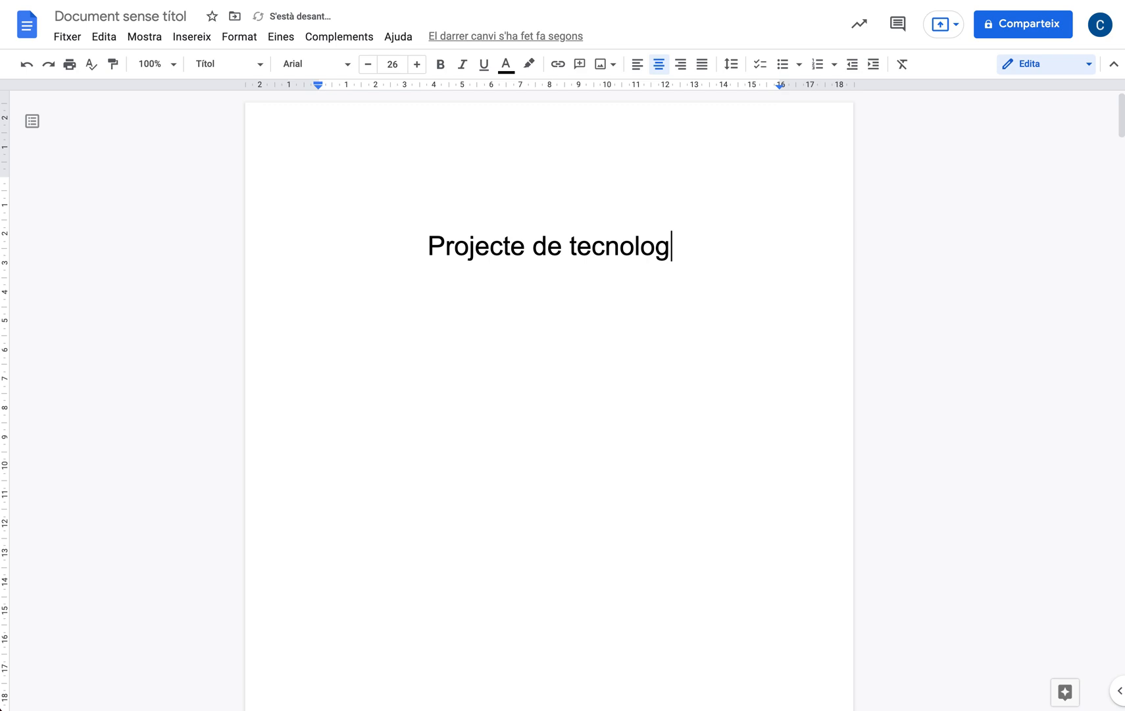
{"action": "type", "text": "ia"}
{"action": "key", "text": "Return"}
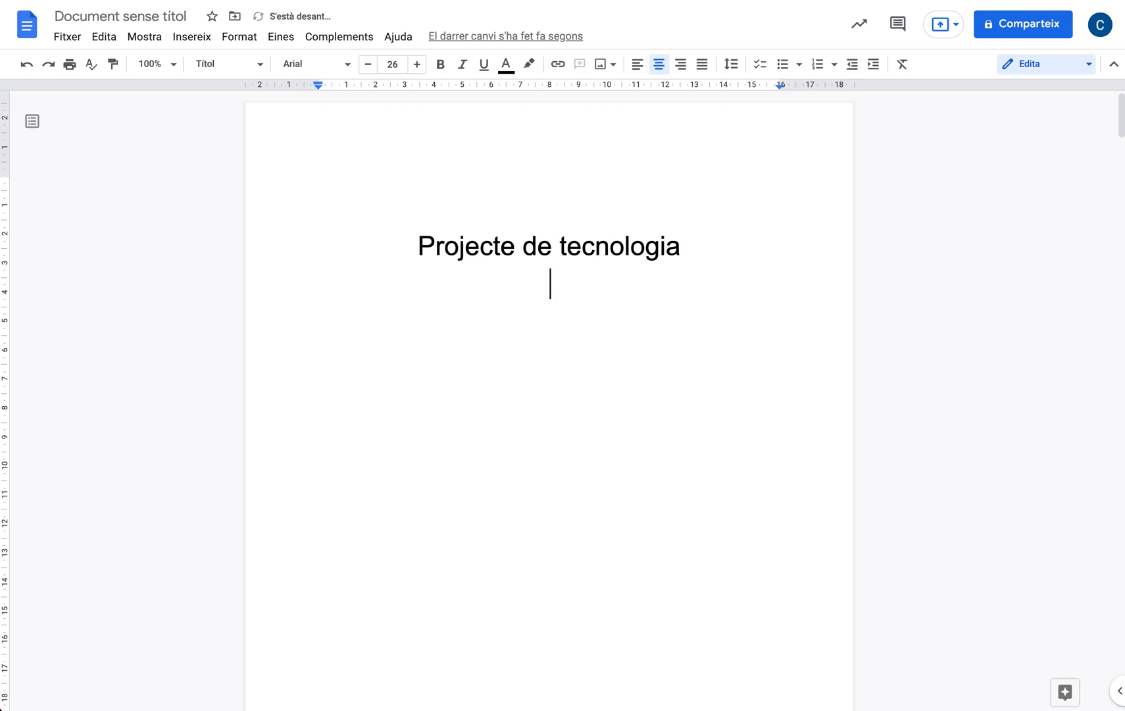
- Add a line below the title in the Subtítol style with the author's full name and 2021
{"action": "left_click", "coordinate": [244, 66]}
{"action": "left_click", "coordinate": [262, 225]}
{"action": "type", "text": "Carle"}
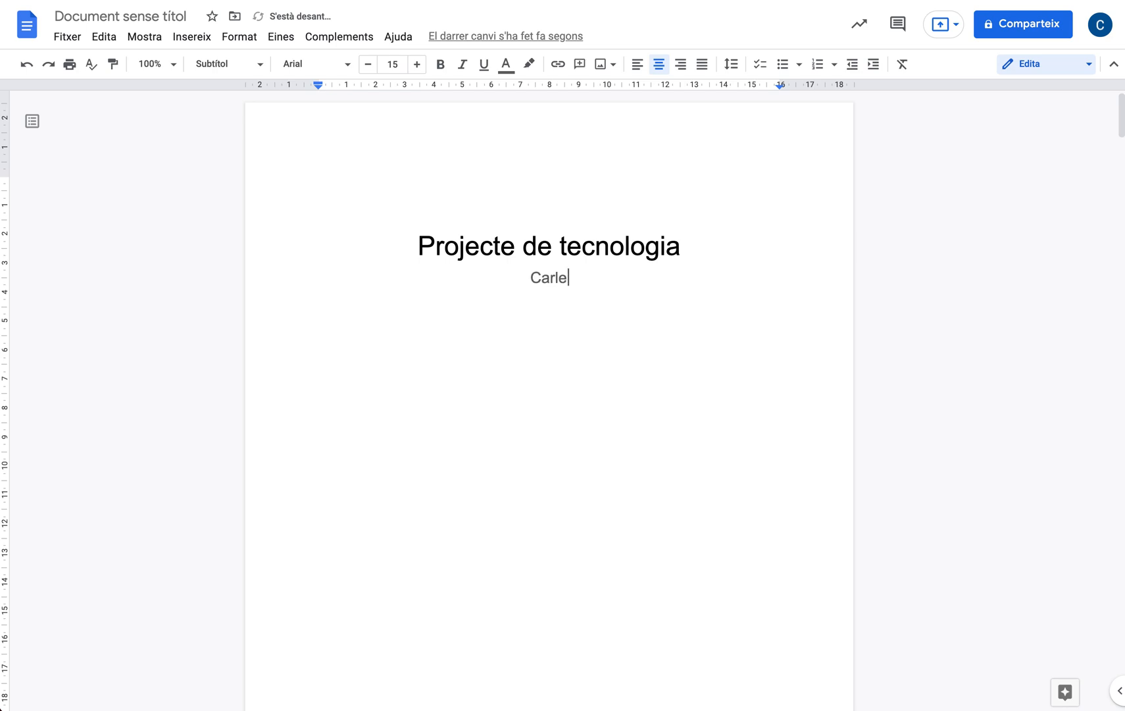
{"action": "type", "text": "s Gòdi"}
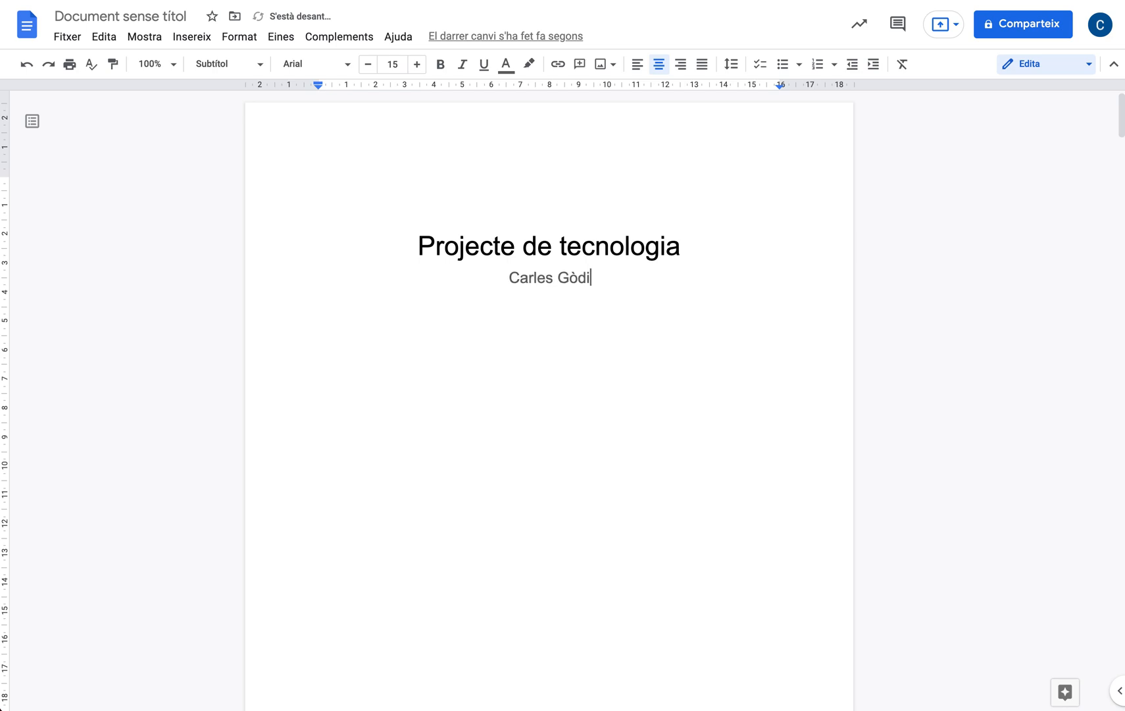
{"action": "type", "text": "a 2021"}
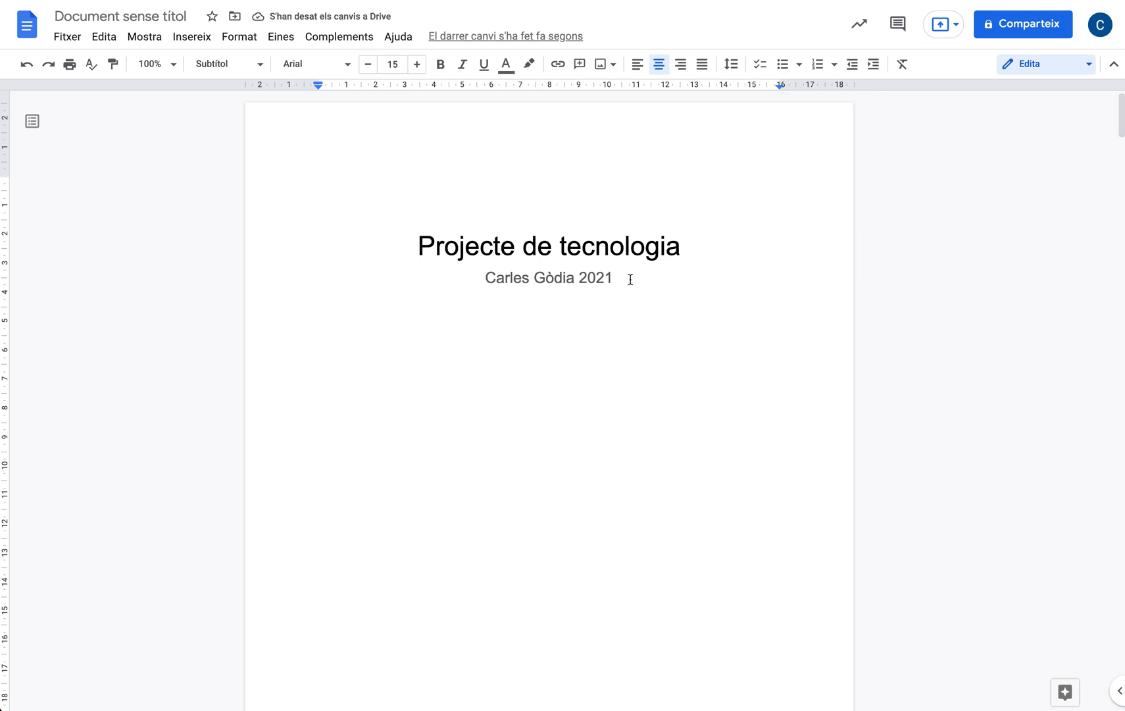
- Add blank lines below the subtitle and search the web for images of "tecnologia"
{"action": "key", "text": "Return"}
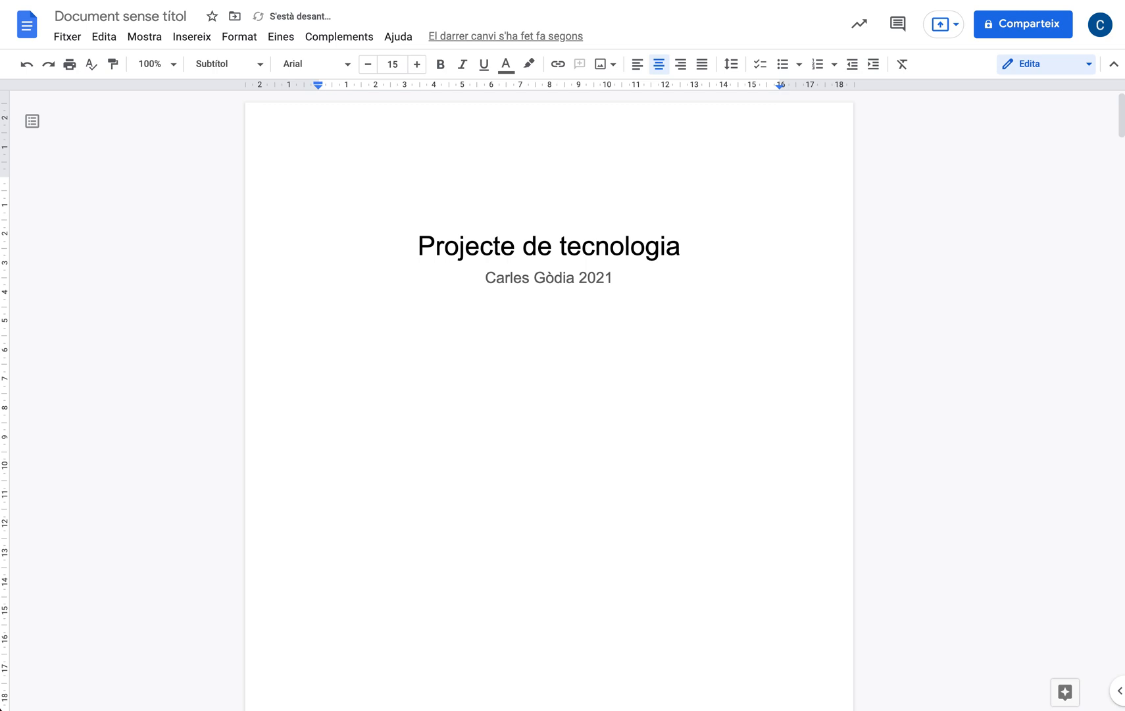
{"action": "key", "text": "Return"}
{"action": "left_click", "coordinate": [603, 68]}
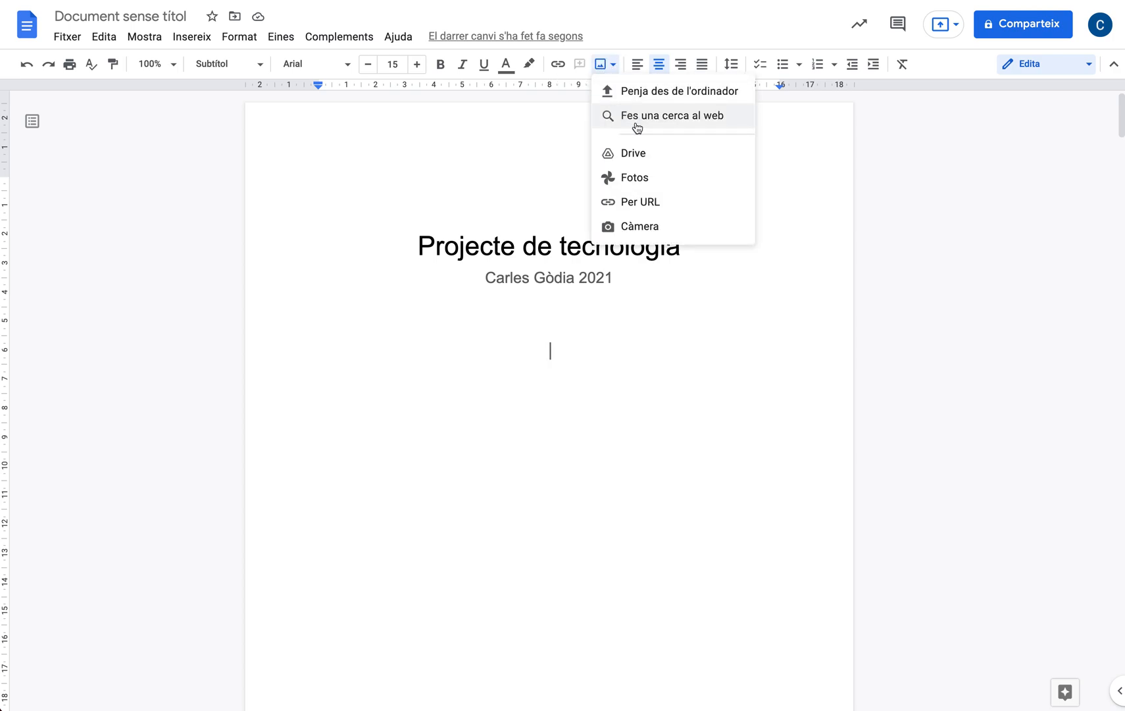
{"action": "left_click", "coordinate": [660, 117]}
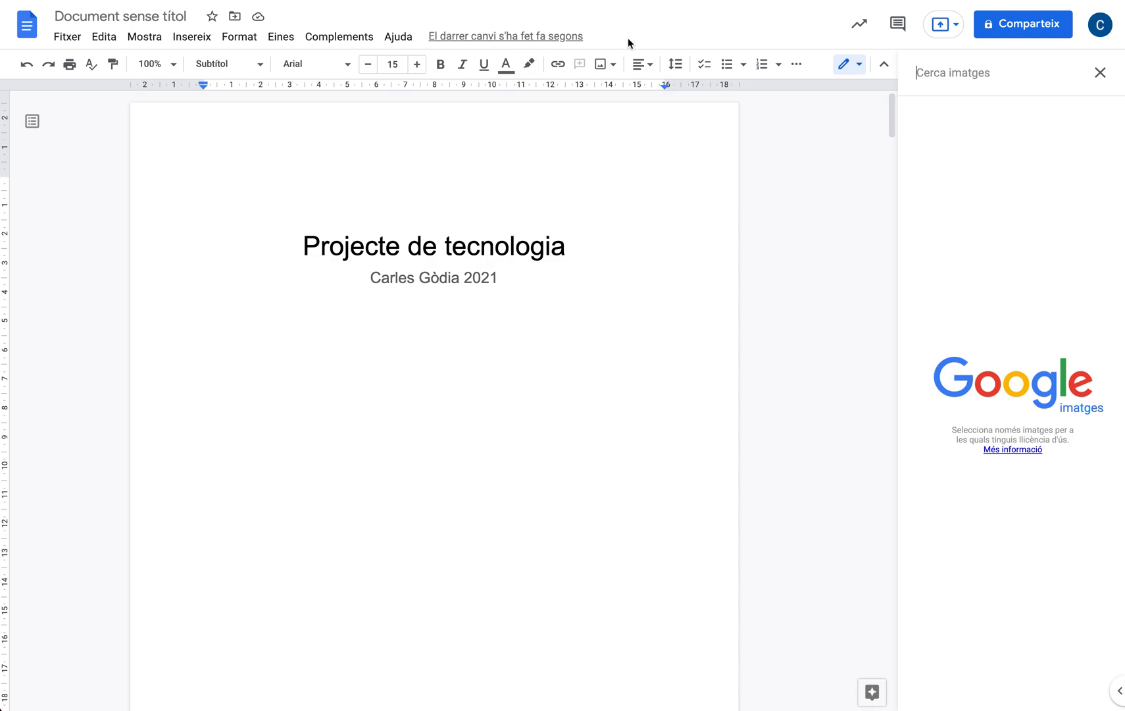
{"action": "left_click", "coordinate": [1050, 71]}
{"action": "type", "text": "tecnologia"}
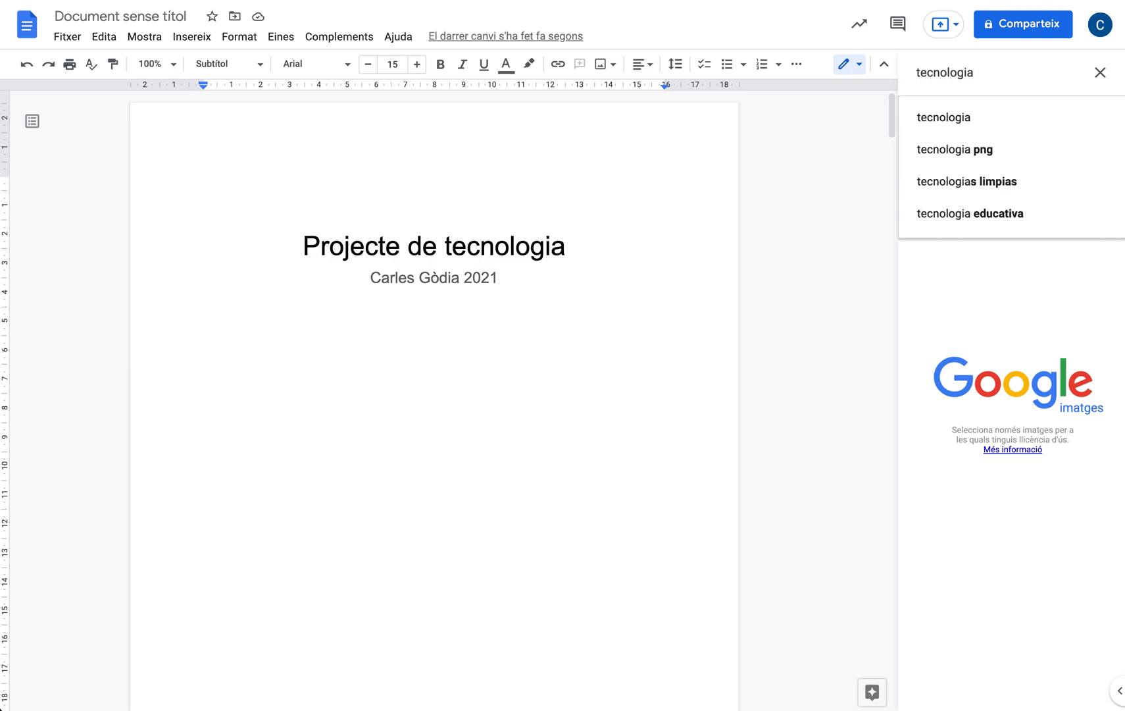
{"action": "key", "text": "Return"}
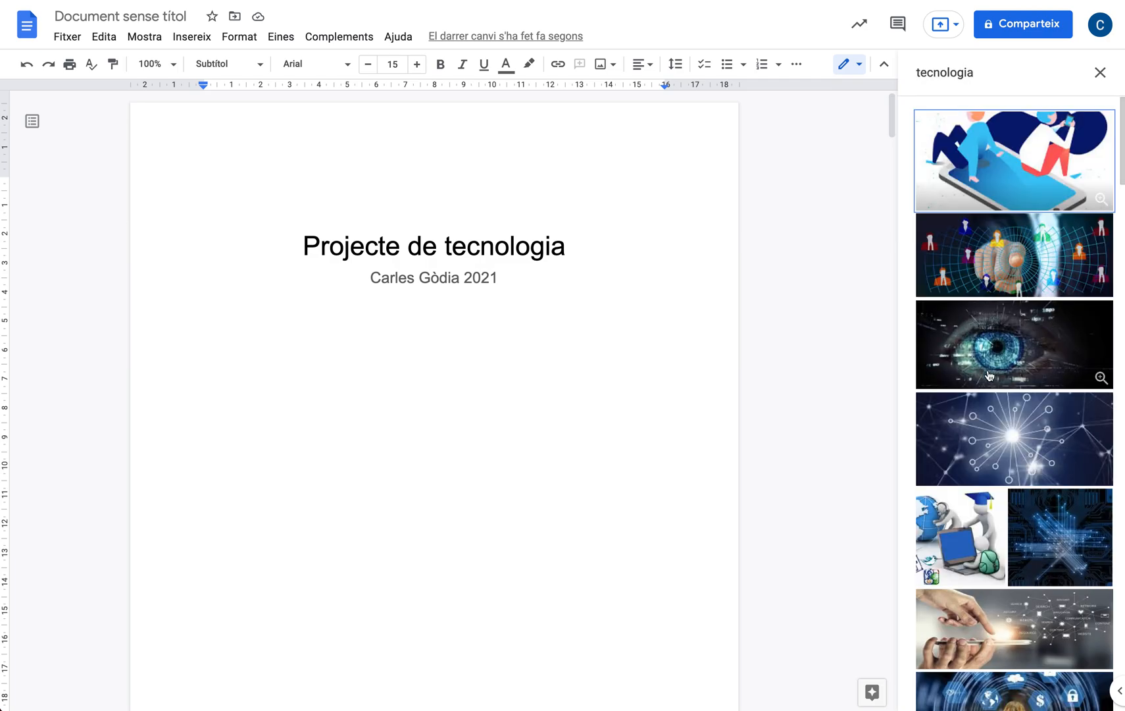
- Insert the desk photo with hands holding a phone, a calculator and a laptop below the cover subtitle
{"action": "scroll", "coordinate": [994, 380], "scroll_direction": "down", "scroll_amount": 1}
{"action": "scroll", "coordinate": [994, 381], "scroll_direction": "down", "scroll_amount": 8}
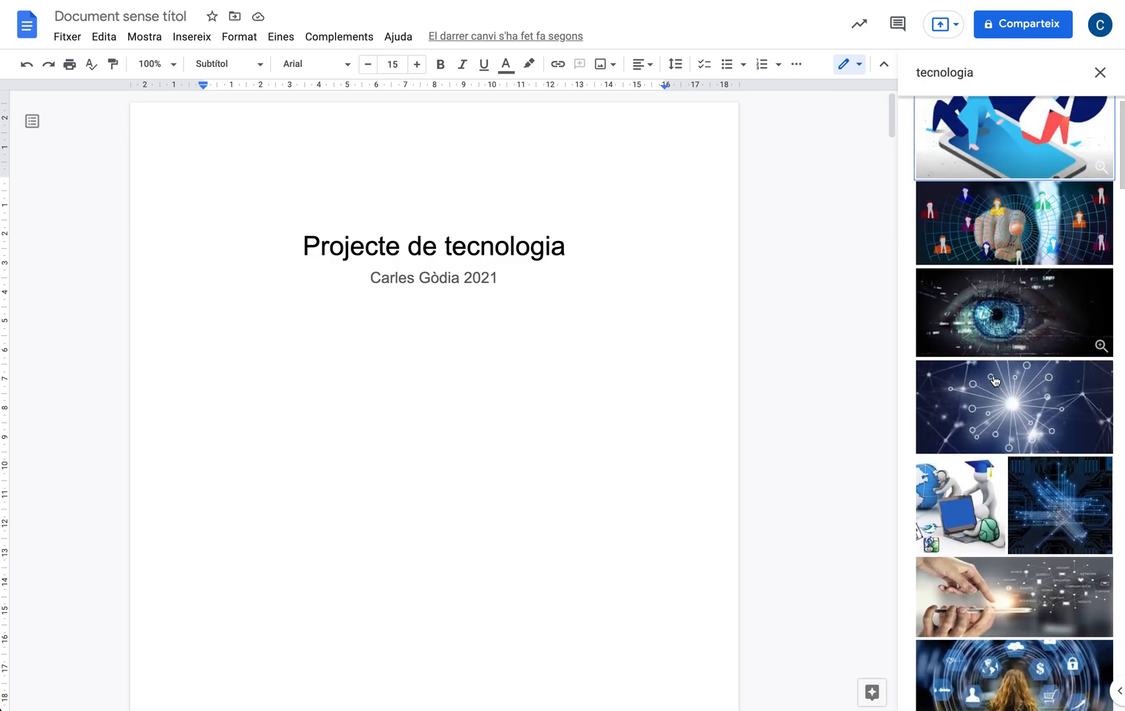
{"action": "scroll", "coordinate": [995, 381], "scroll_direction": "down", "scroll_amount": 1}
{"action": "scroll", "coordinate": [994, 380], "scroll_direction": "up", "scroll_amount": 6}
{"action": "scroll", "coordinate": [995, 380], "scroll_direction": "down", "scroll_amount": 7}
{"action": "scroll", "coordinate": [995, 380], "scroll_direction": "down", "scroll_amount": 1}
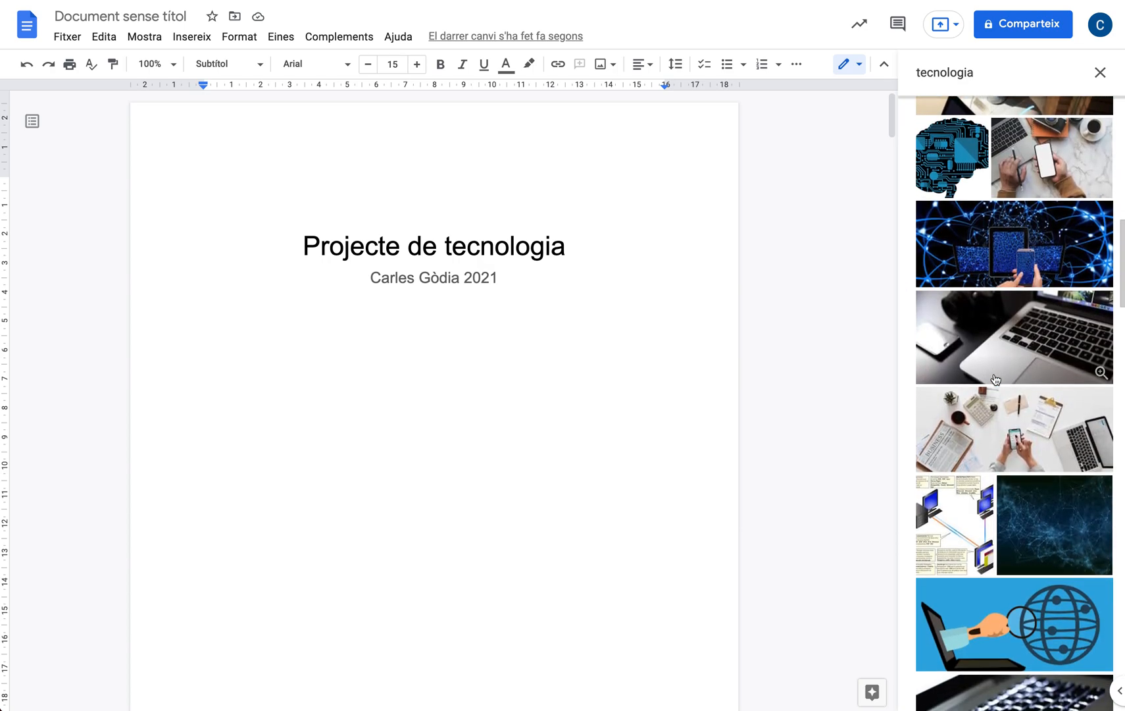
{"action": "left_click_drag", "start_coordinate": [1007, 421], "coordinate": [394, 359]}
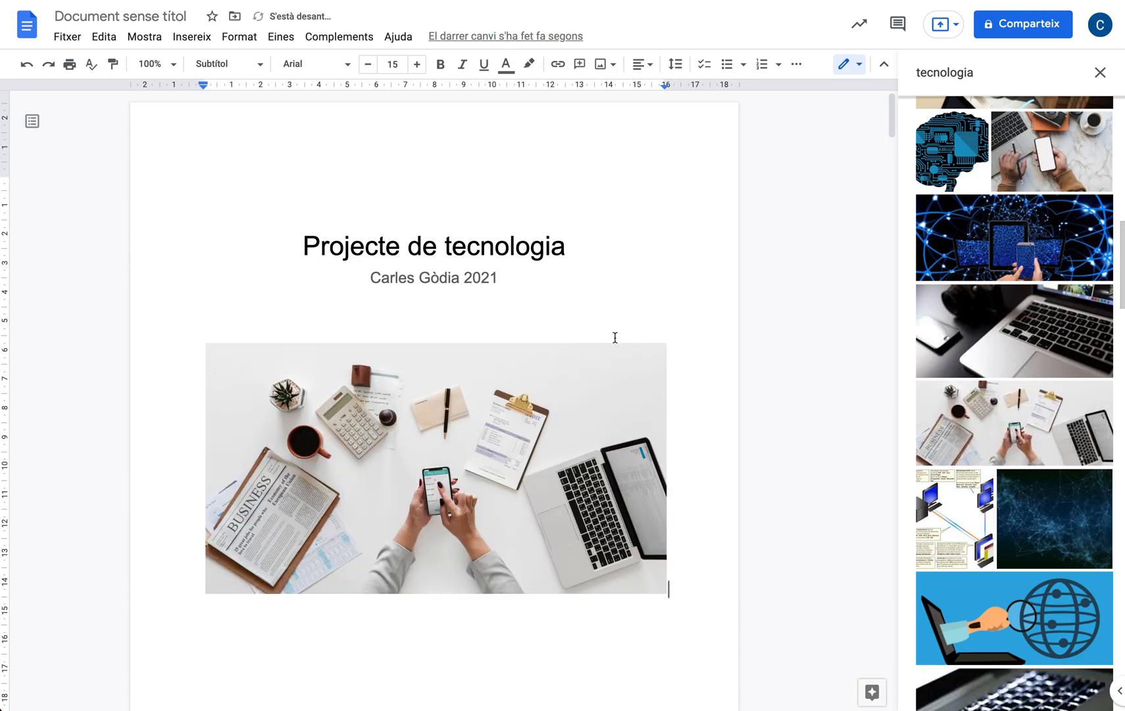
- Add the line "Institut Josep Lladonosa" below the cover image and close the image search
{"action": "scroll", "coordinate": [431, 337], "scroll_direction": "down", "scroll_amount": 3}
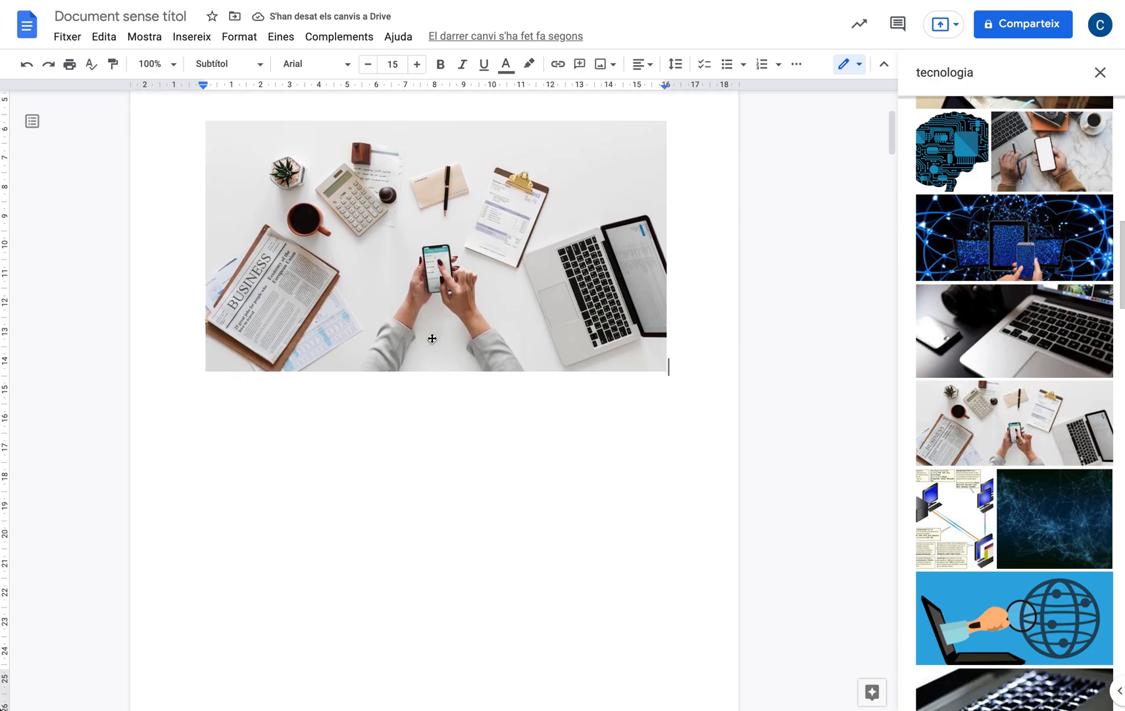
{"action": "key", "text": "Return"}
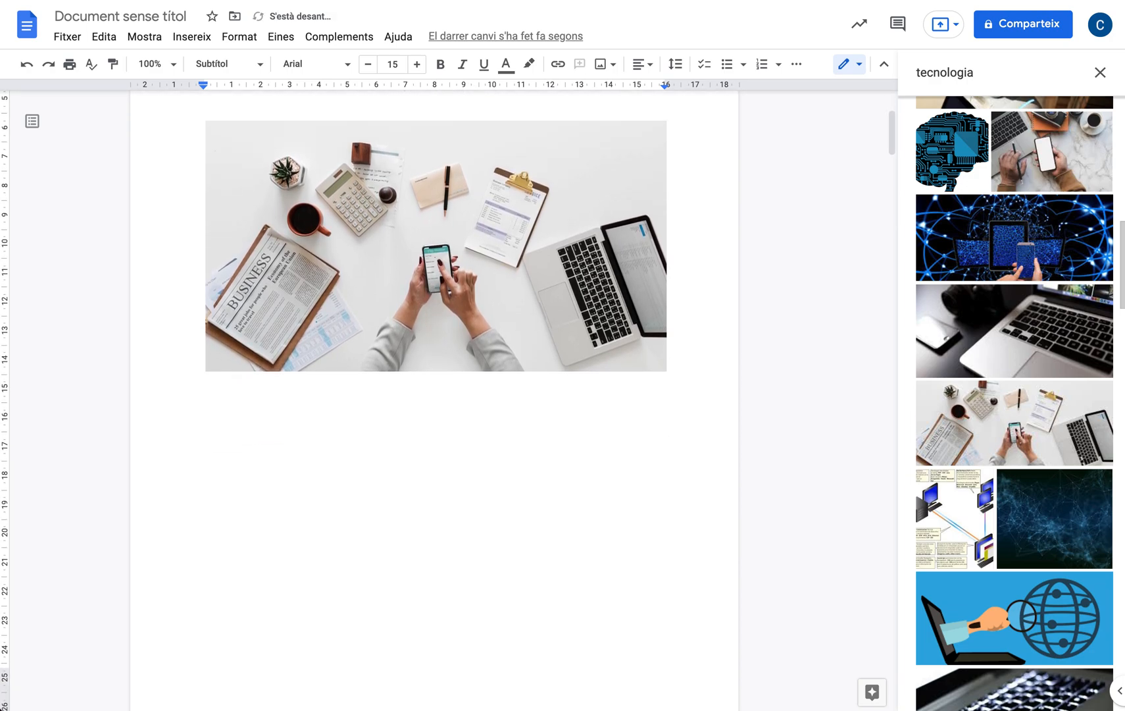
{"action": "type", "text": "Institut Josep Lladonosa"}
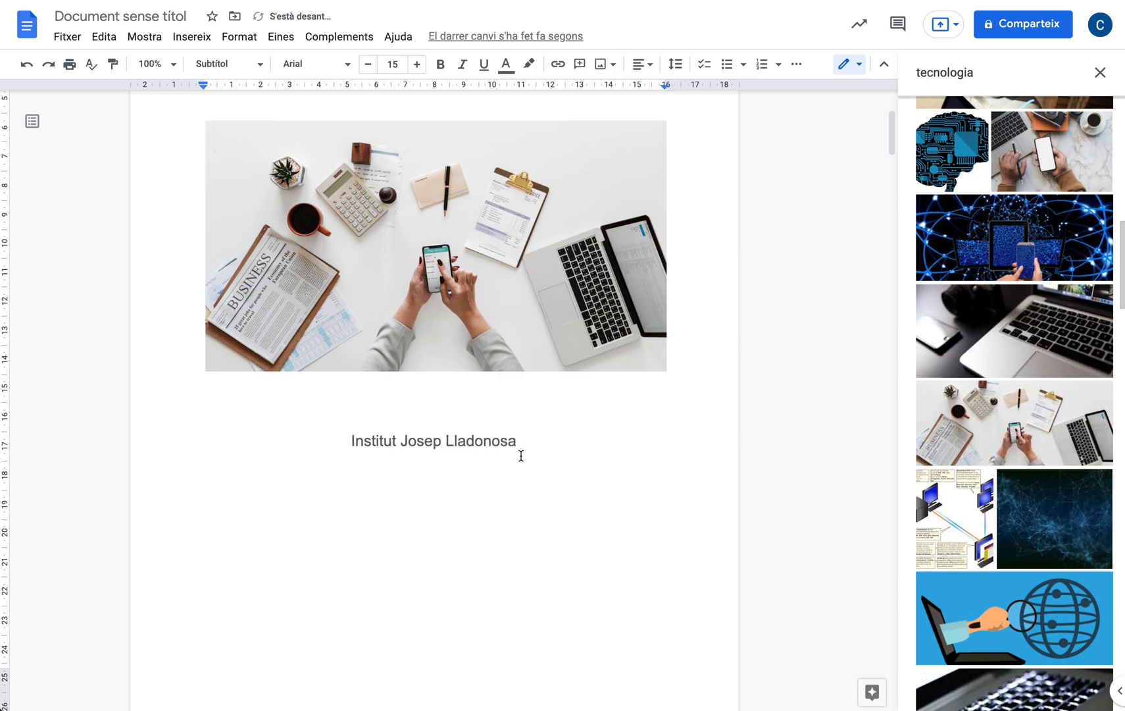
{"action": "scroll", "coordinate": [520, 454], "scroll_direction": "up", "scroll_amount": 3}
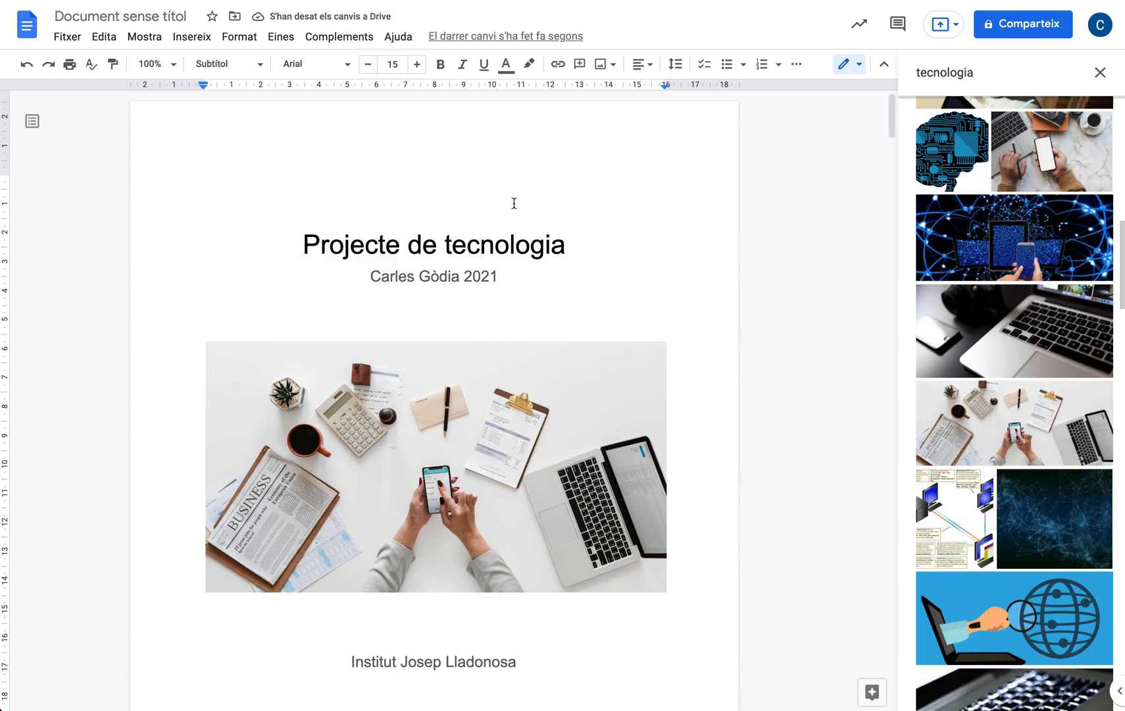
{"action": "scroll", "coordinate": [500, 642], "scroll_direction": "down", "scroll_amount": 3}
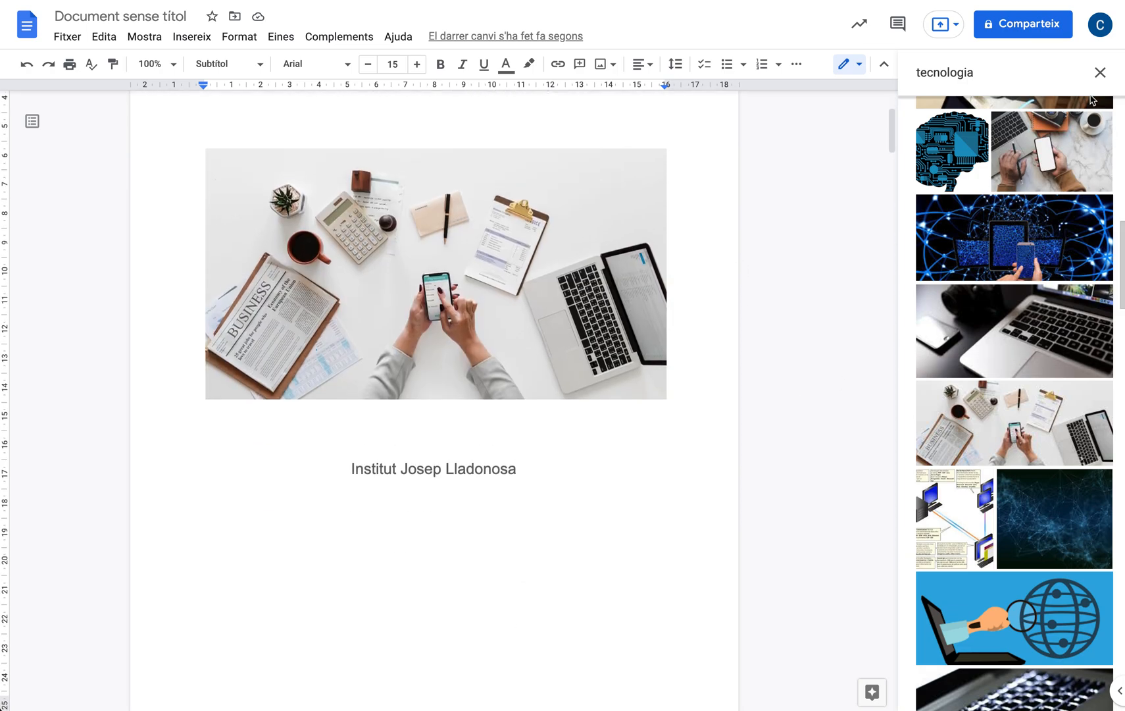
{"action": "left_click", "coordinate": [1099, 72]}
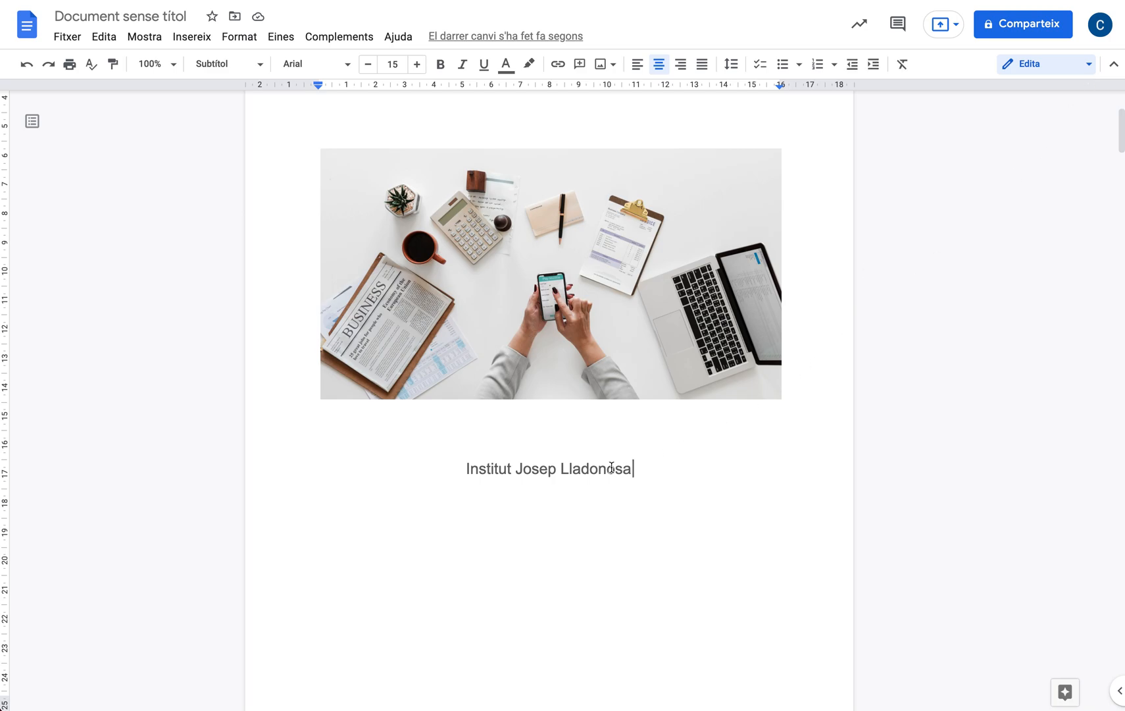
- Look through the document from the cover page past the Índex to the Introducció page
{"action": "scroll", "coordinate": [611, 467], "scroll_direction": "down", "scroll_amount": 5}
{"action": "scroll", "coordinate": [612, 467], "scroll_direction": "up", "scroll_amount": 8}
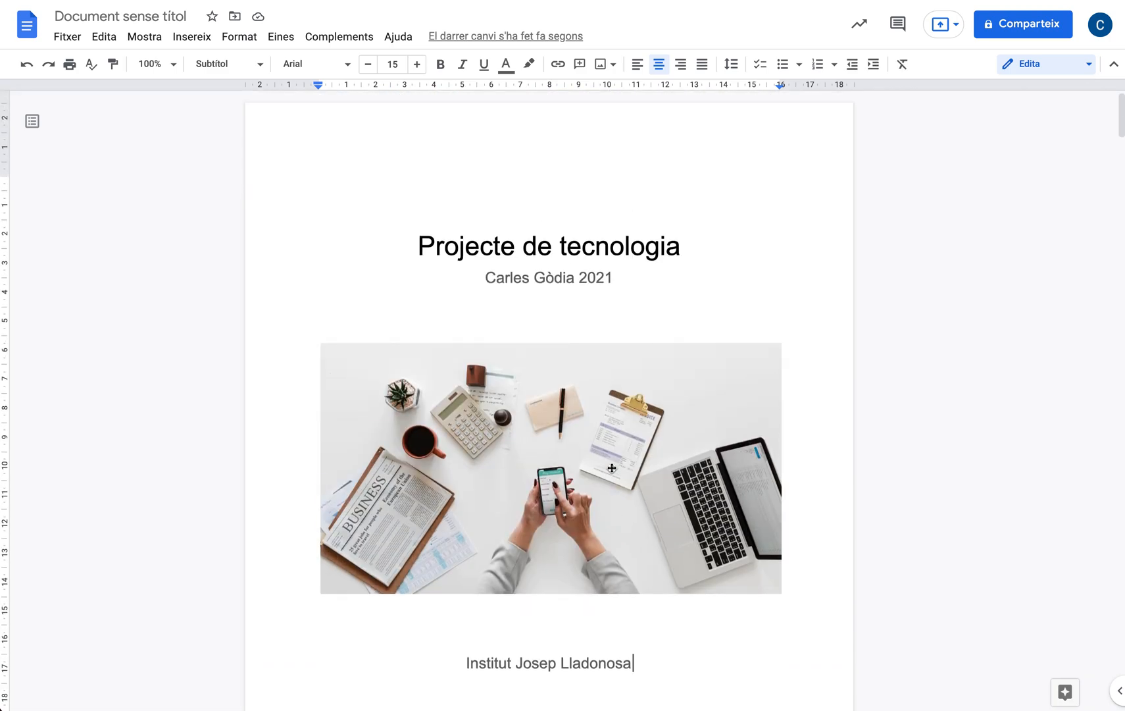
{"action": "scroll", "coordinate": [611, 468], "scroll_direction": "down", "scroll_amount": 10}
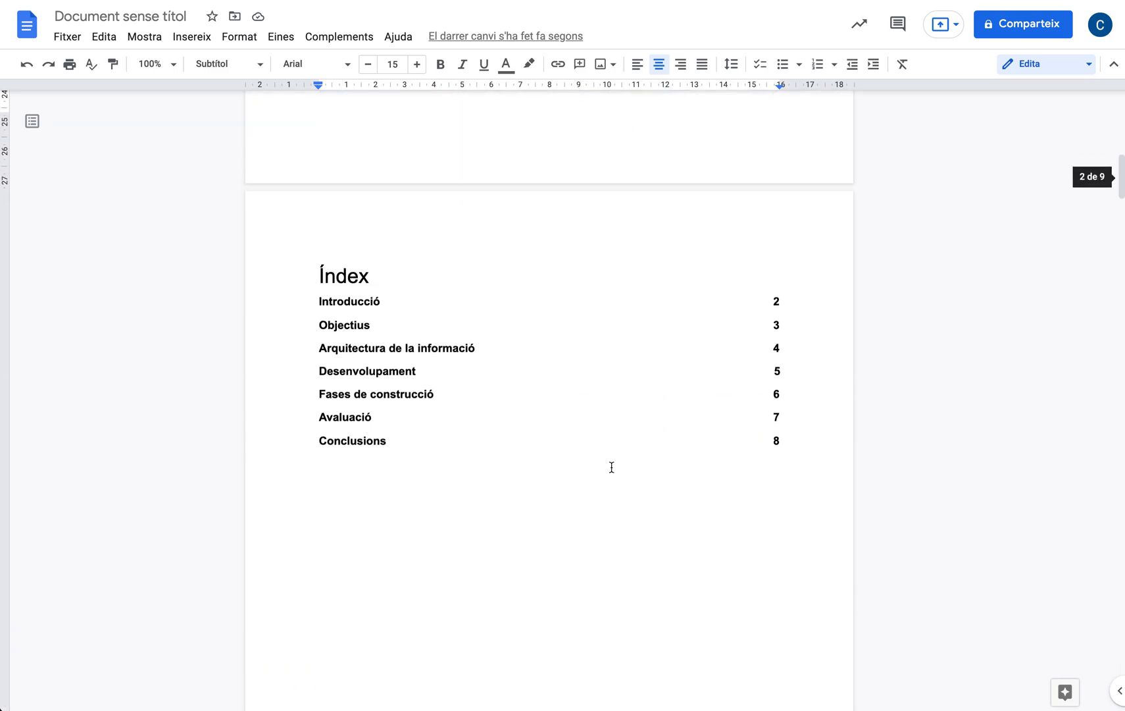
{"action": "scroll", "coordinate": [468, 400], "scroll_direction": "down", "scroll_amount": 10}
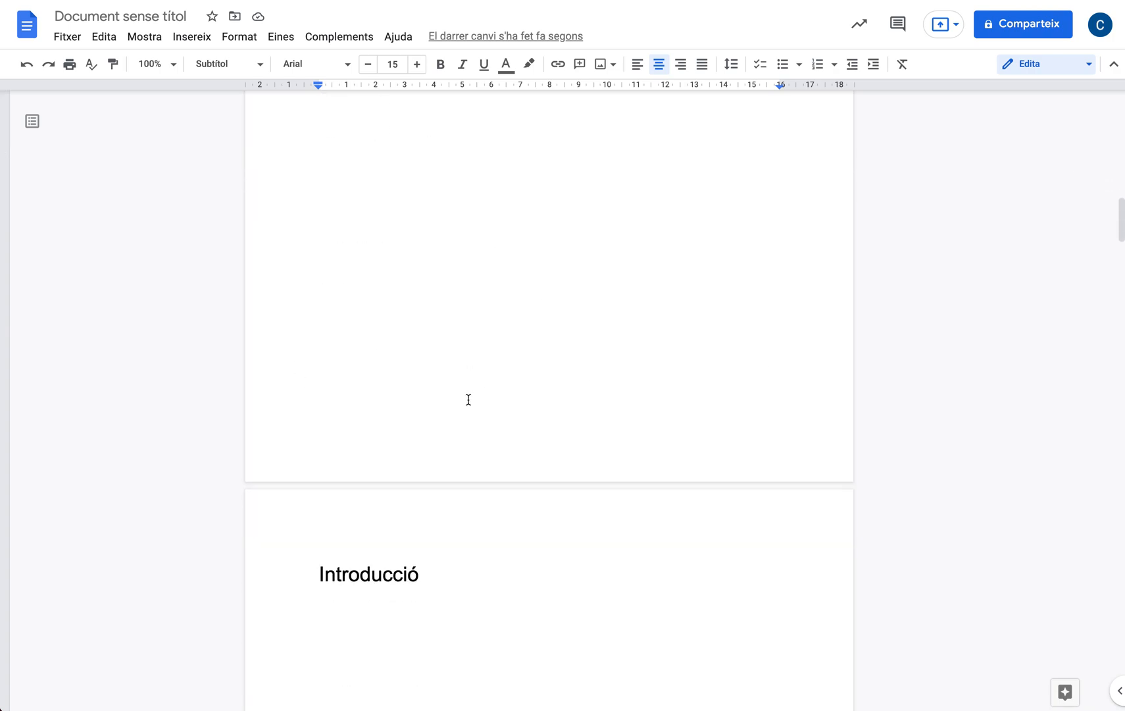
- Start a new line under the Introducció heading and paste the copied sample text there
{"action": "left_click", "coordinate": [405, 280]}
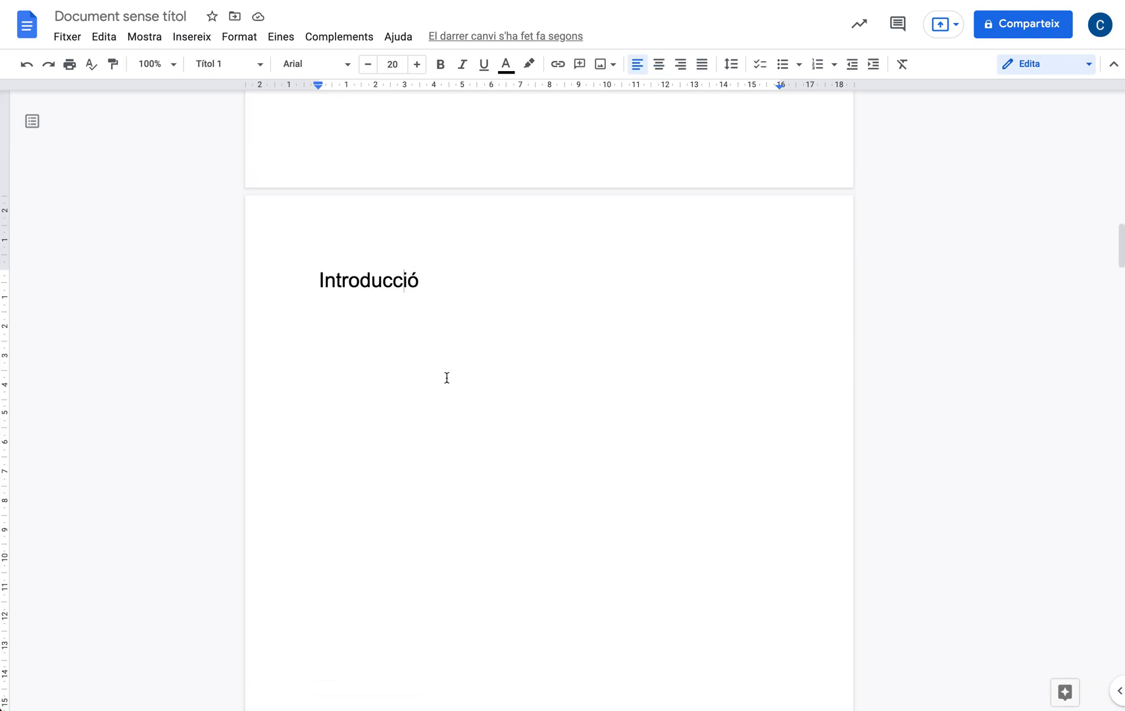
{"action": "left_click", "coordinate": [427, 281]}
{"action": "key", "text": "Return"}
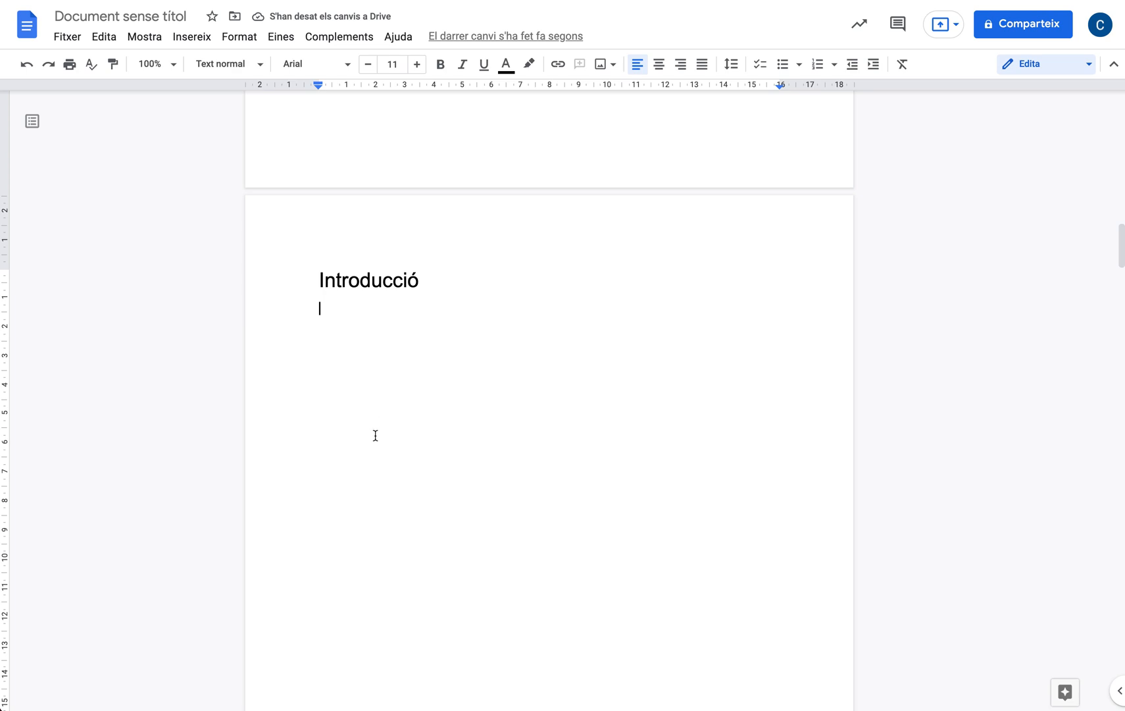
{"action": "scroll", "coordinate": [374, 434], "scroll_direction": "down", "scroll_amount": 3}
{"action": "scroll", "coordinate": [375, 436], "scroll_direction": "up", "scroll_amount": 1}
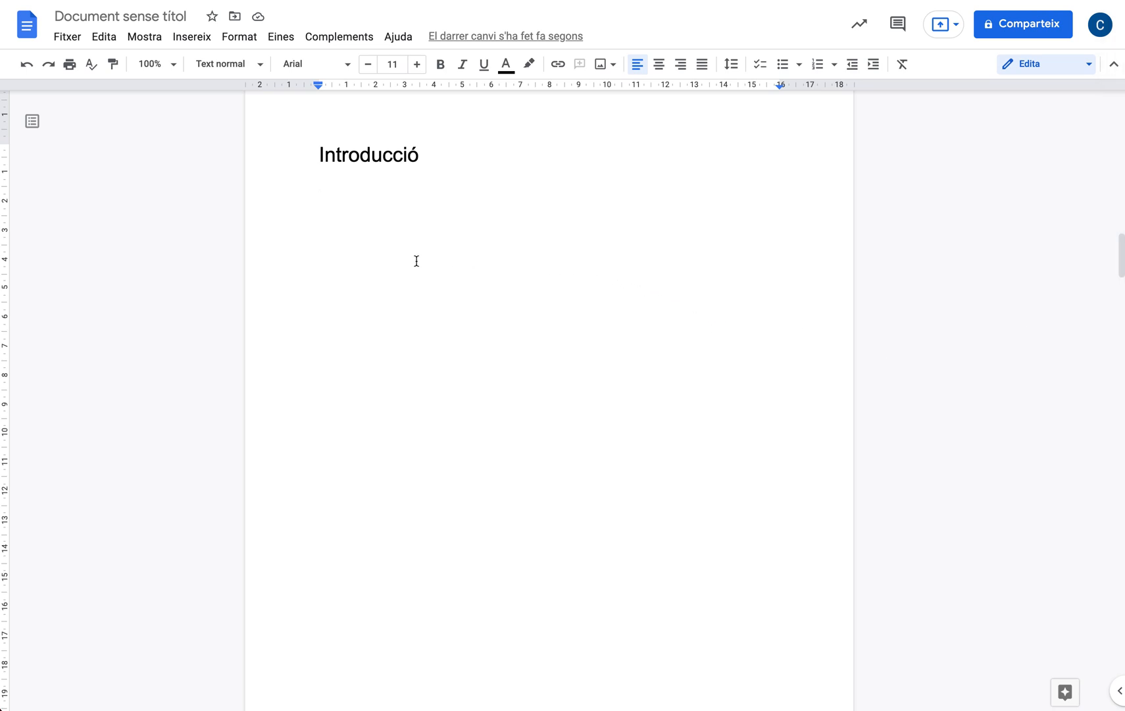
{"action": "key", "text": "ctrl+v"}
{"action": "scroll", "coordinate": [416, 261], "scroll_direction": "up", "scroll_amount": 5}
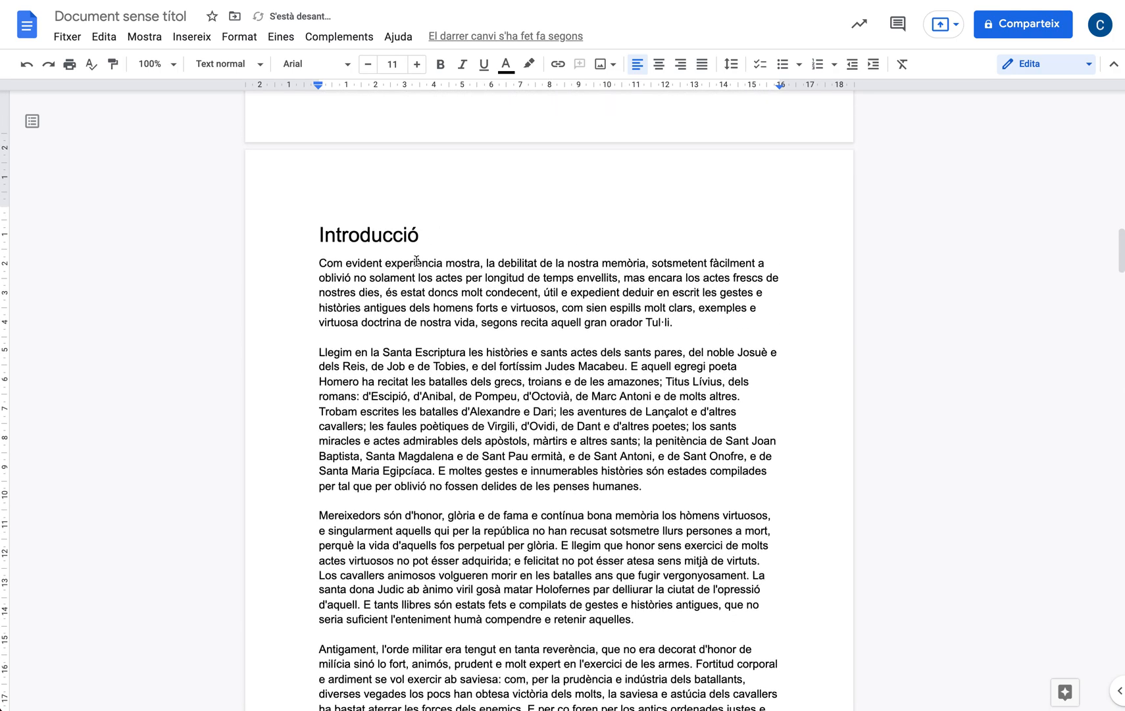
{"action": "scroll", "coordinate": [417, 262], "scroll_direction": "down", "scroll_amount": 6}
{"action": "scroll", "coordinate": [416, 261], "scroll_direction": "up", "scroll_amount": 3}
{"action": "scroll", "coordinate": [417, 261], "scroll_direction": "up", "scroll_amount": 3}
- Paste the same sample text on a new line under the Objectius heading
{"action": "scroll", "coordinate": [416, 261], "scroll_direction": "down", "scroll_amount": 10}
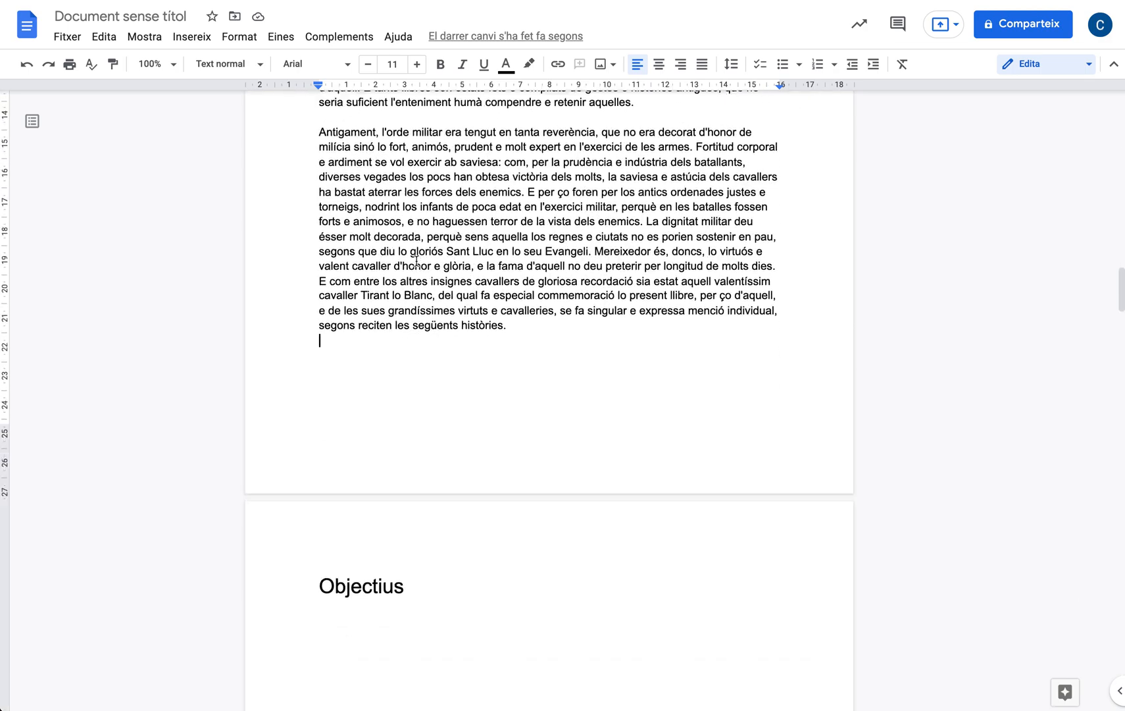
{"action": "double_click", "coordinate": [417, 426]}
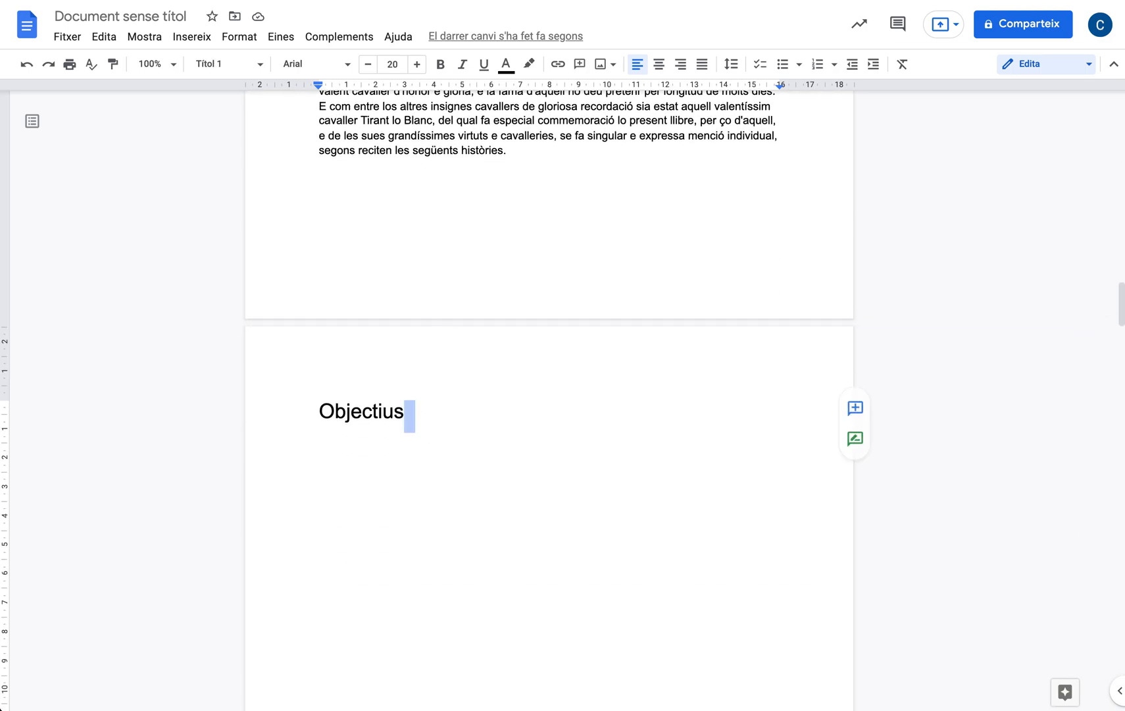
{"action": "key", "text": "Return"}
{"action": "key", "text": "ctrl+v"}
- Paste the same sample text on a new line under the Arquitectura de la informació heading
{"action": "scroll", "coordinate": [549, 395], "scroll_direction": "down", "scroll_amount": 10}
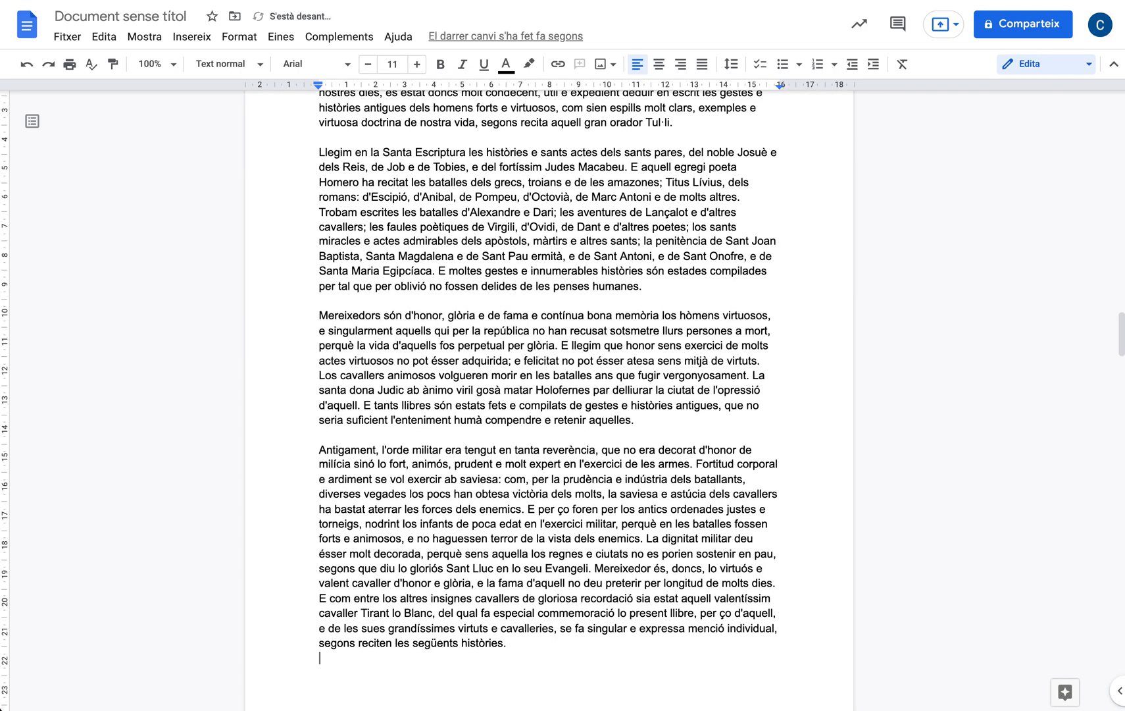
{"action": "scroll", "coordinate": [563, 352], "scroll_direction": "down", "scroll_amount": 3}
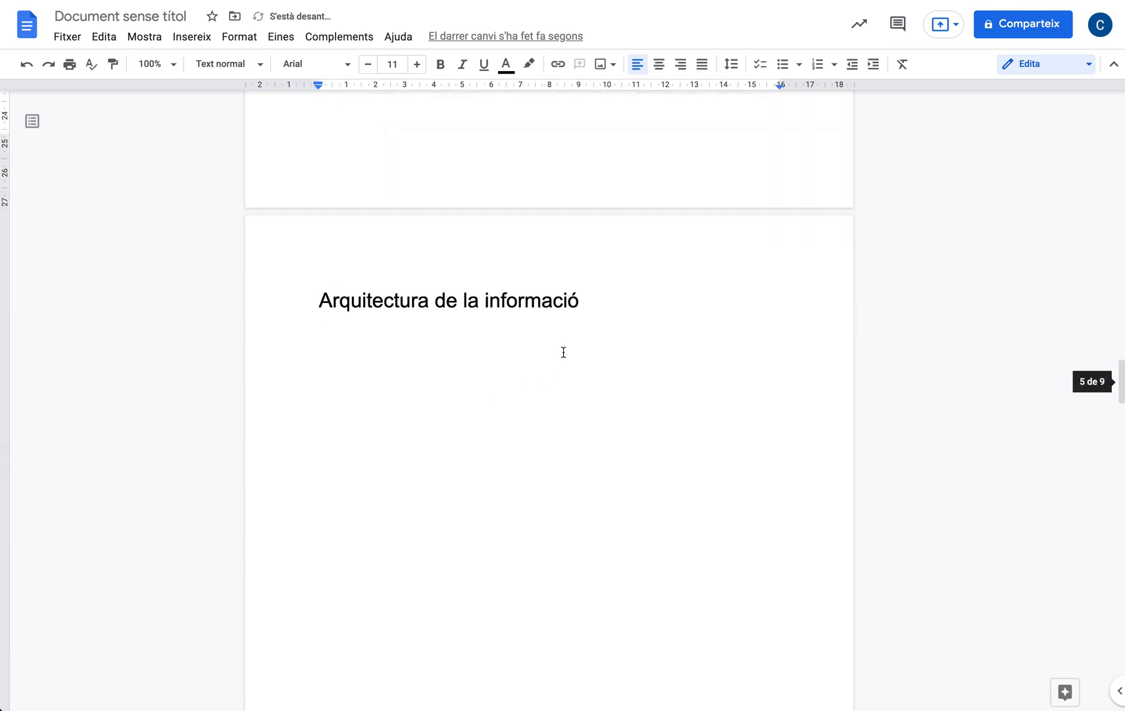
{"action": "double_click", "coordinate": [598, 304]}
{"action": "key", "text": "Return"}
{"action": "key", "text": "ctrl+v"}
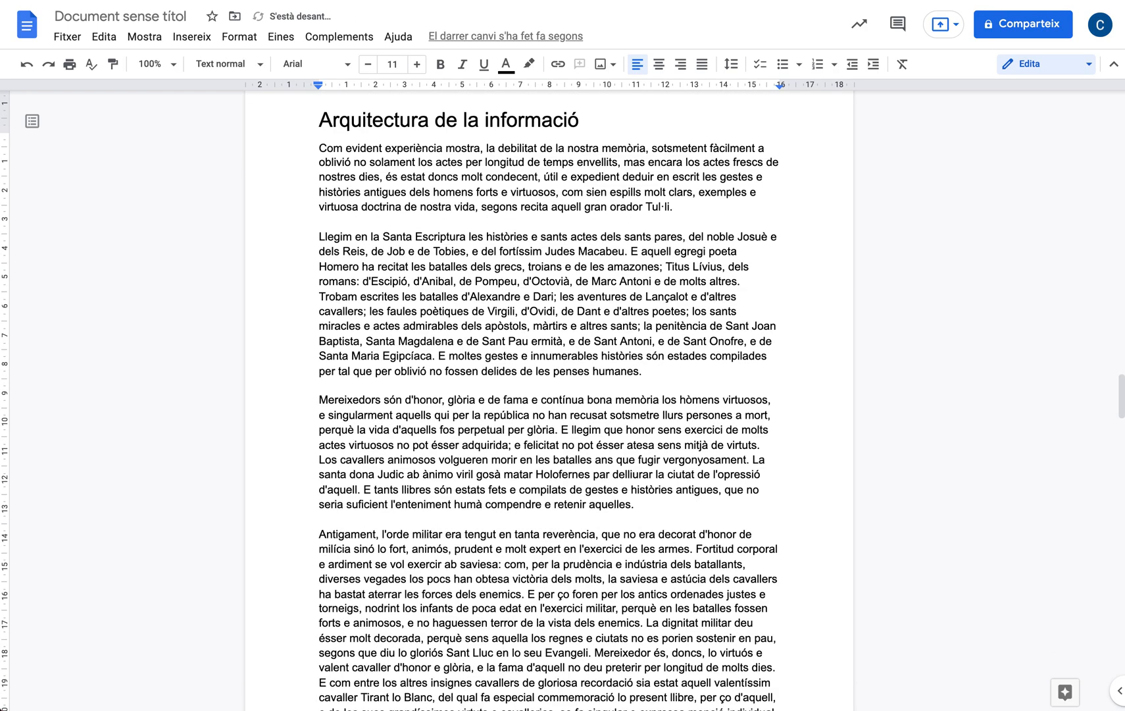
- Look back through the filled sections, the cover page and the Índex entries with their page numbers
{"action": "scroll", "coordinate": [549, 394], "scroll_direction": "up", "scroll_amount": 10}
{"action": "scroll", "coordinate": [549, 395], "scroll_direction": "up", "scroll_amount": 15}
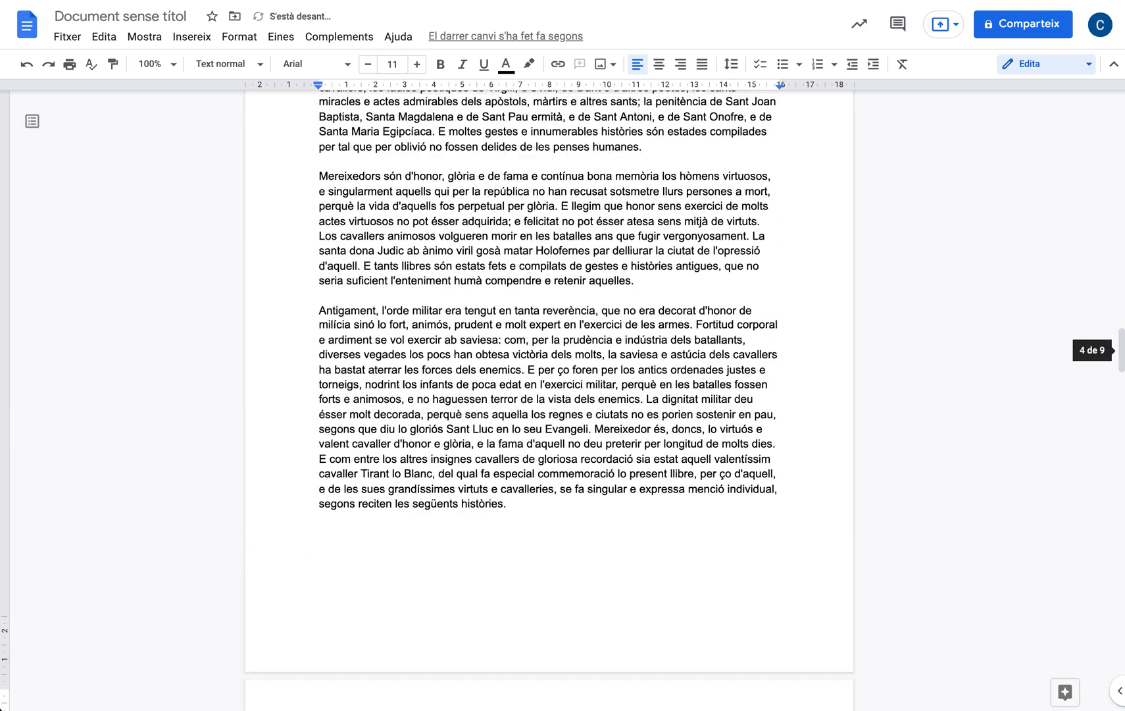
{"action": "scroll", "coordinate": [515, 332], "scroll_direction": "up", "scroll_amount": 6}
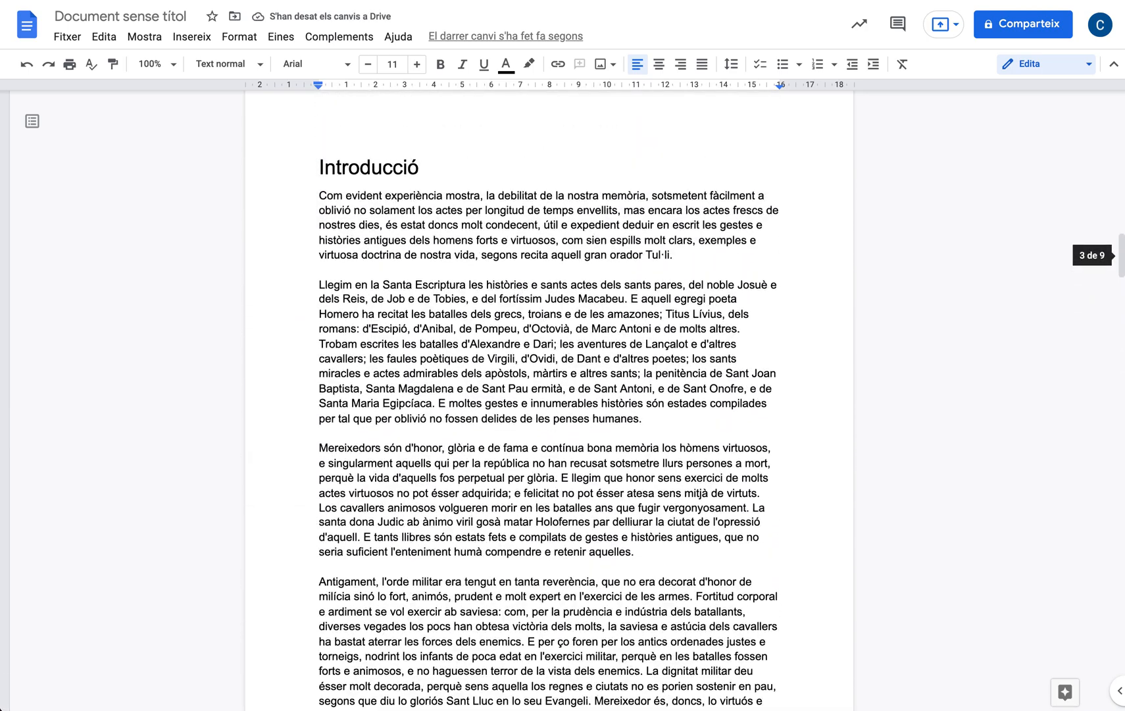
{"action": "scroll", "coordinate": [515, 333], "scroll_direction": "up", "scroll_amount": 1}
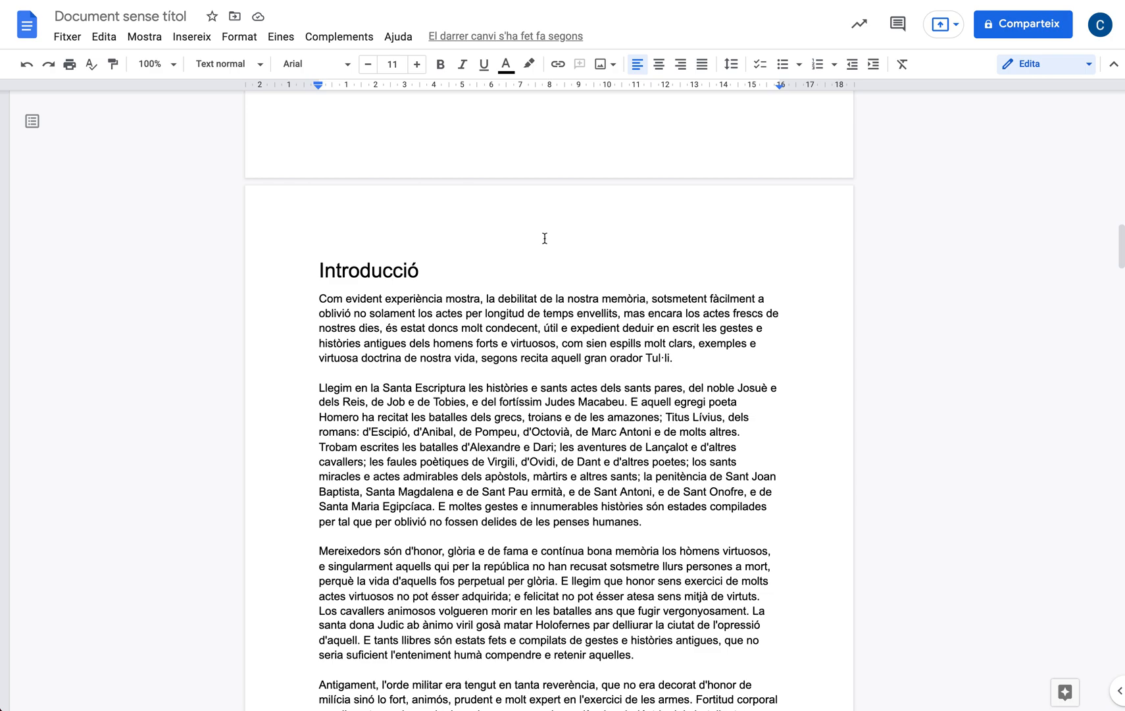
{"action": "scroll", "coordinate": [544, 238], "scroll_direction": "up", "scroll_amount": 5}
{"action": "scroll", "coordinate": [544, 241], "scroll_direction": "up", "scroll_amount": 10}
{"action": "scroll", "coordinate": [544, 241], "scroll_direction": "up", "scroll_amount": 2}
{"action": "scroll", "coordinate": [544, 241], "scroll_direction": "down", "scroll_amount": 7}
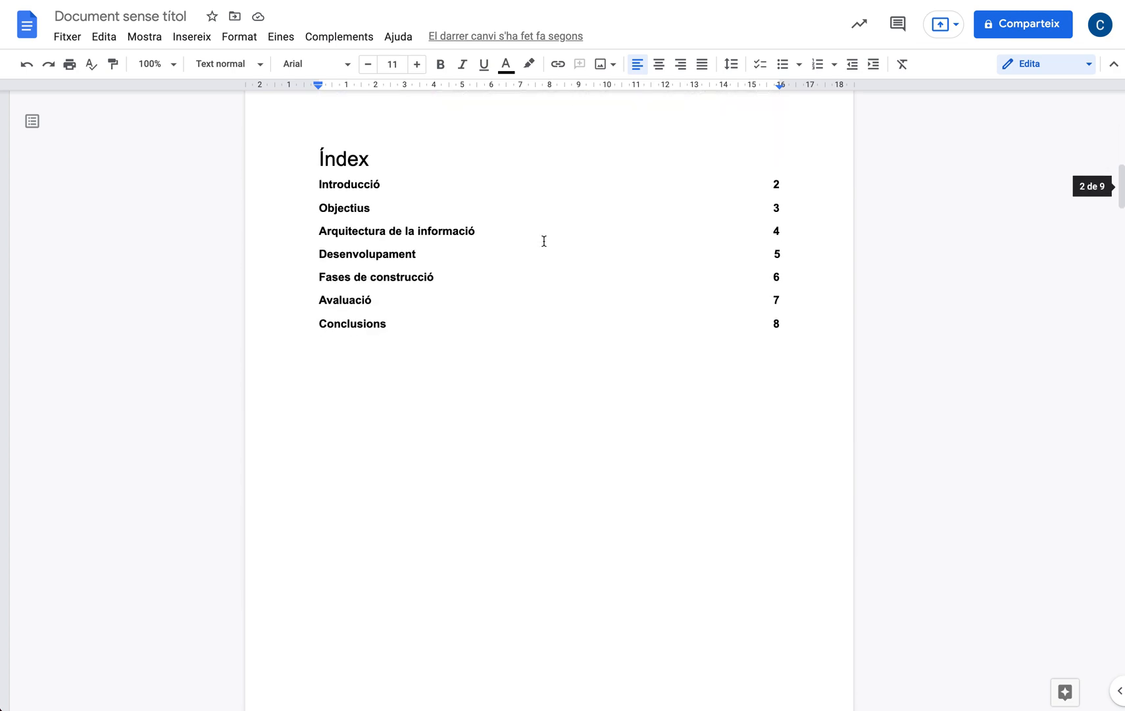
{"action": "scroll", "coordinate": [544, 241], "scroll_direction": "down", "scroll_amount": 2}
{"action": "scroll", "coordinate": [544, 241], "scroll_direction": "up", "scroll_amount": 2}
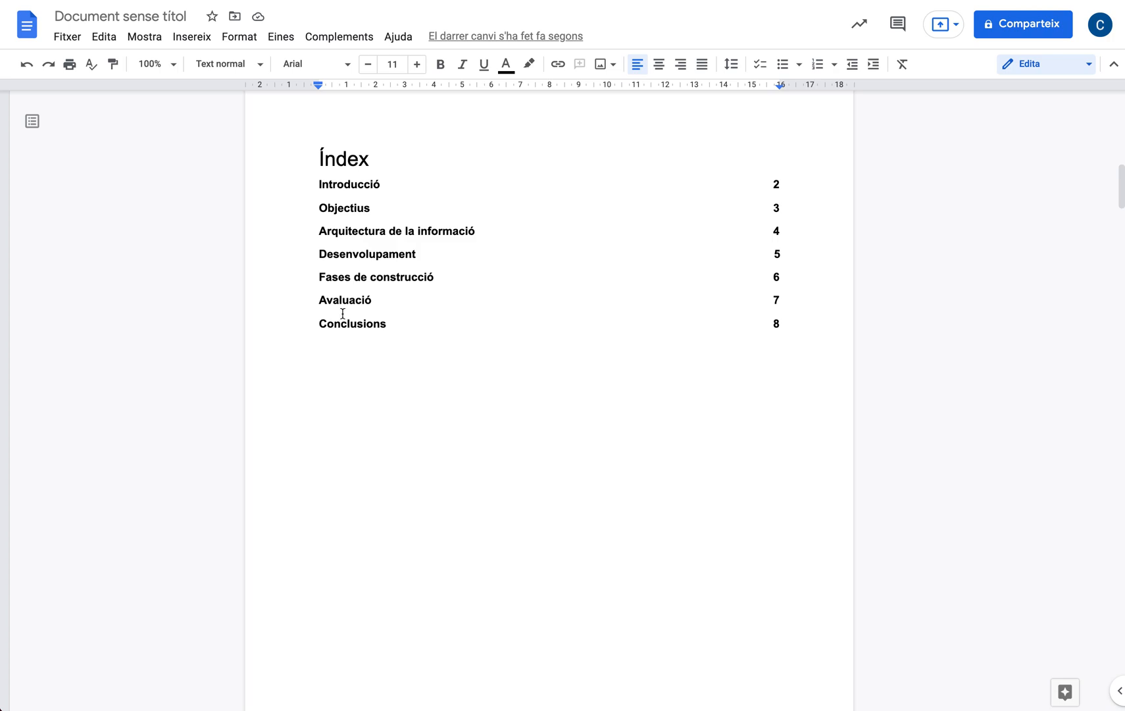
{"action": "scroll", "coordinate": [343, 314], "scroll_direction": "down", "scroll_amount": 10}
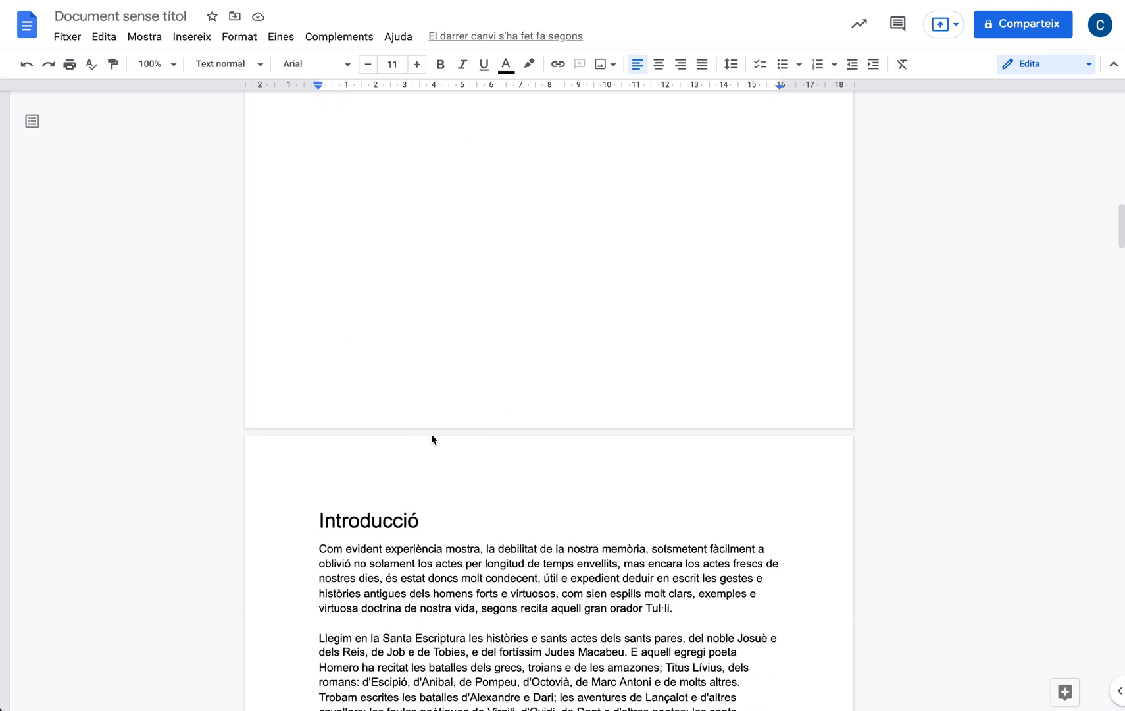
{"action": "double_click", "coordinate": [543, 400]}
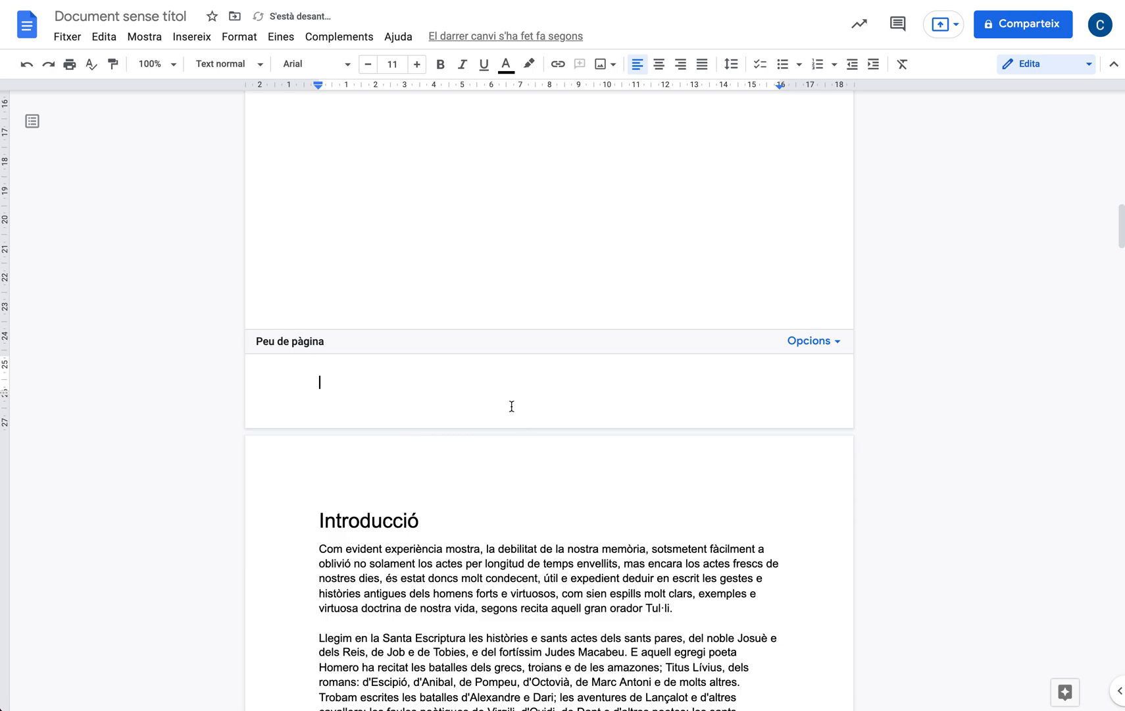
{"action": "left_click", "coordinate": [457, 305]}
{"action": "scroll", "coordinate": [456, 303], "scroll_direction": "down", "scroll_amount": 8}
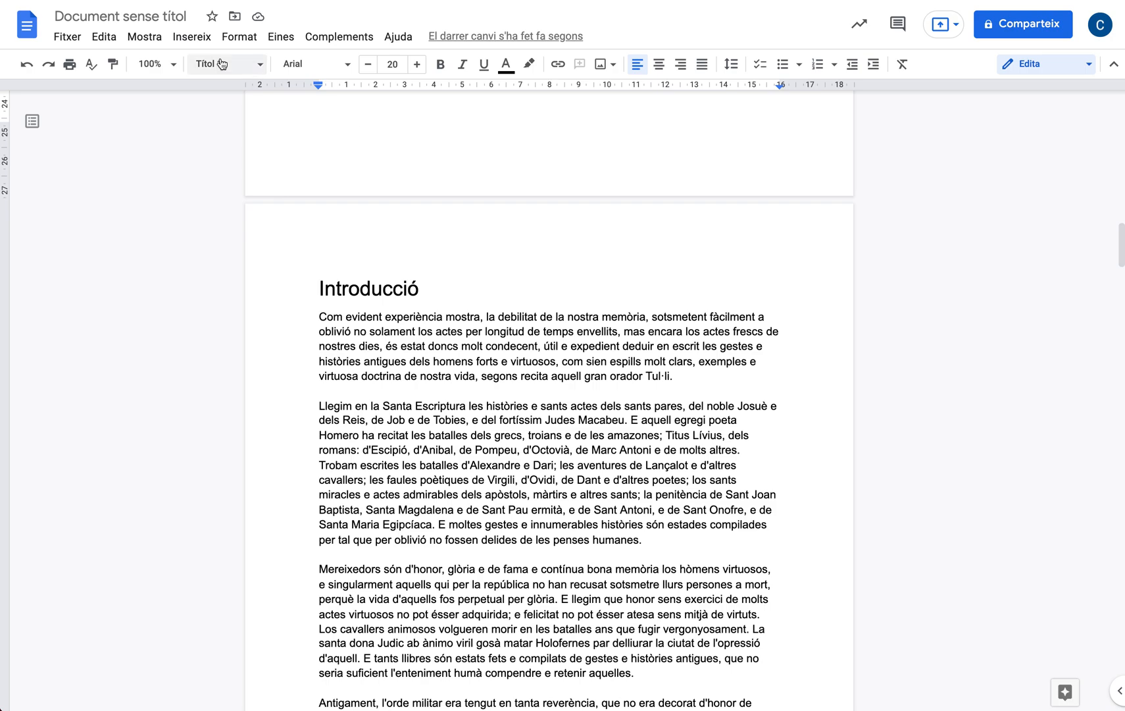
- Add a page header to the document and place the cursor in it on the Índex page
{"action": "left_click", "coordinate": [192, 37]}
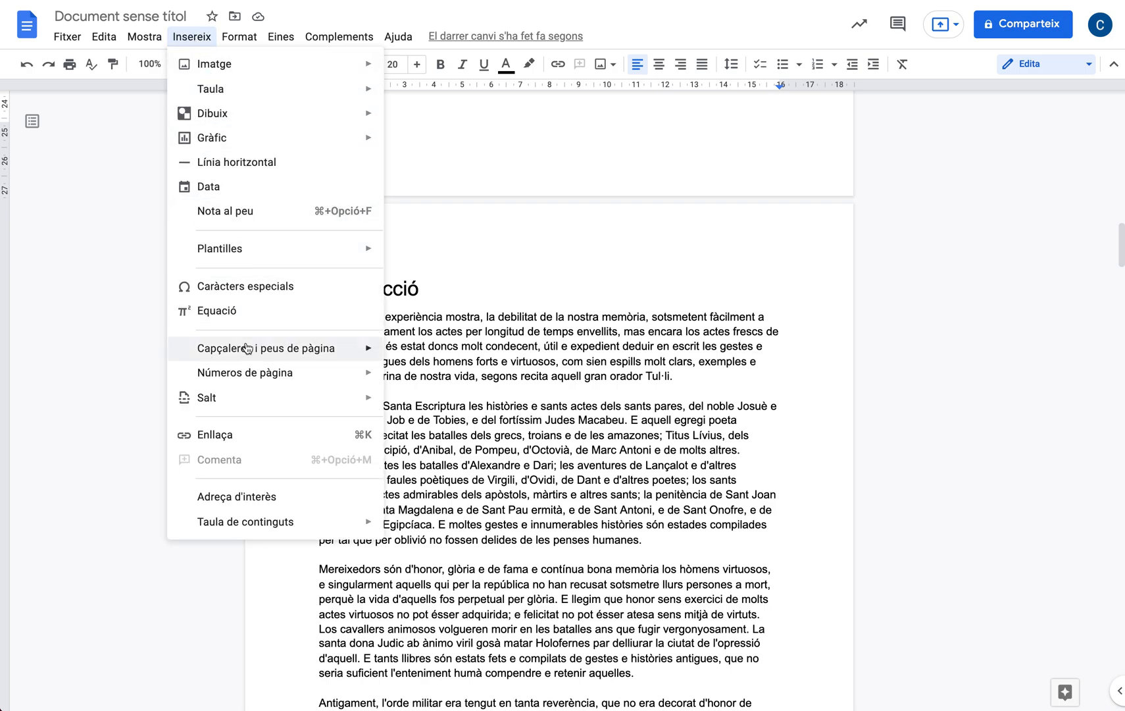
{"action": "mouse_move", "coordinate": [252, 359]}
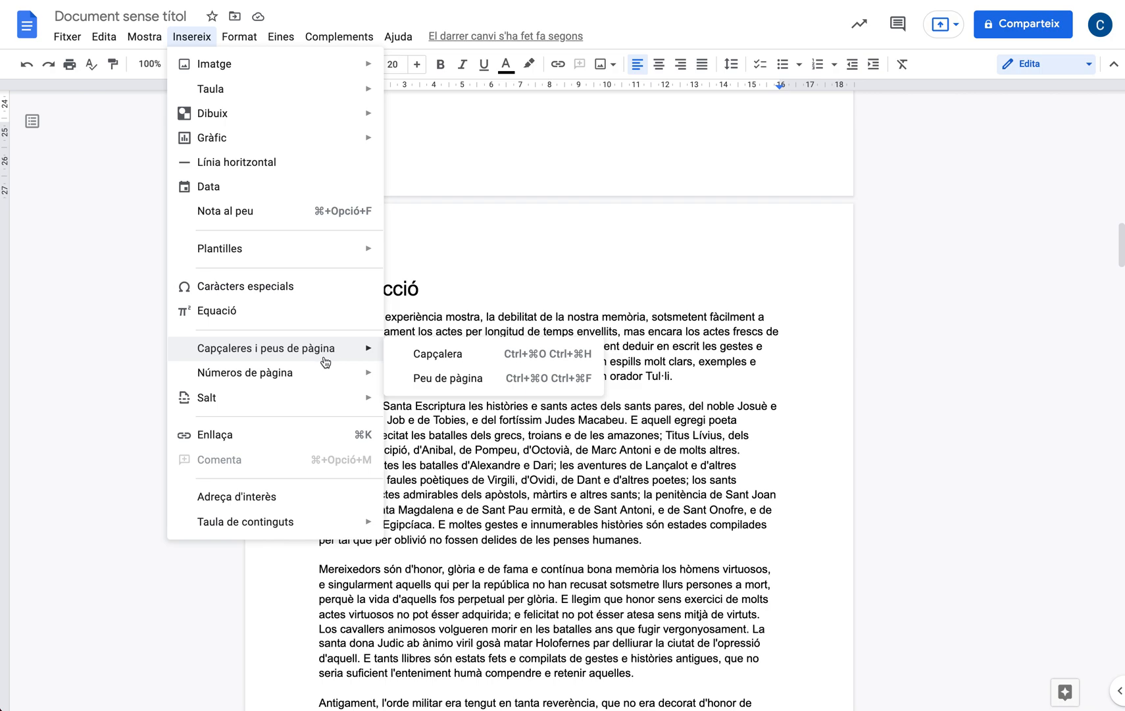
{"action": "left_click", "coordinate": [439, 355]}
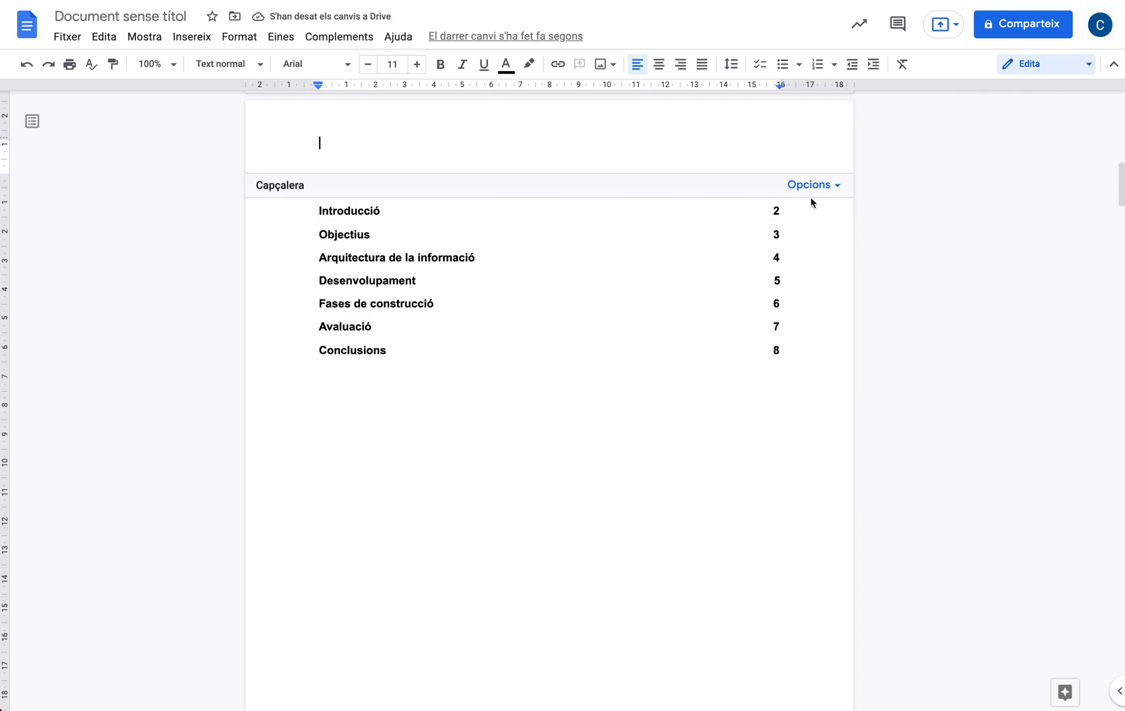
{"action": "left_click", "coordinate": [831, 187]}
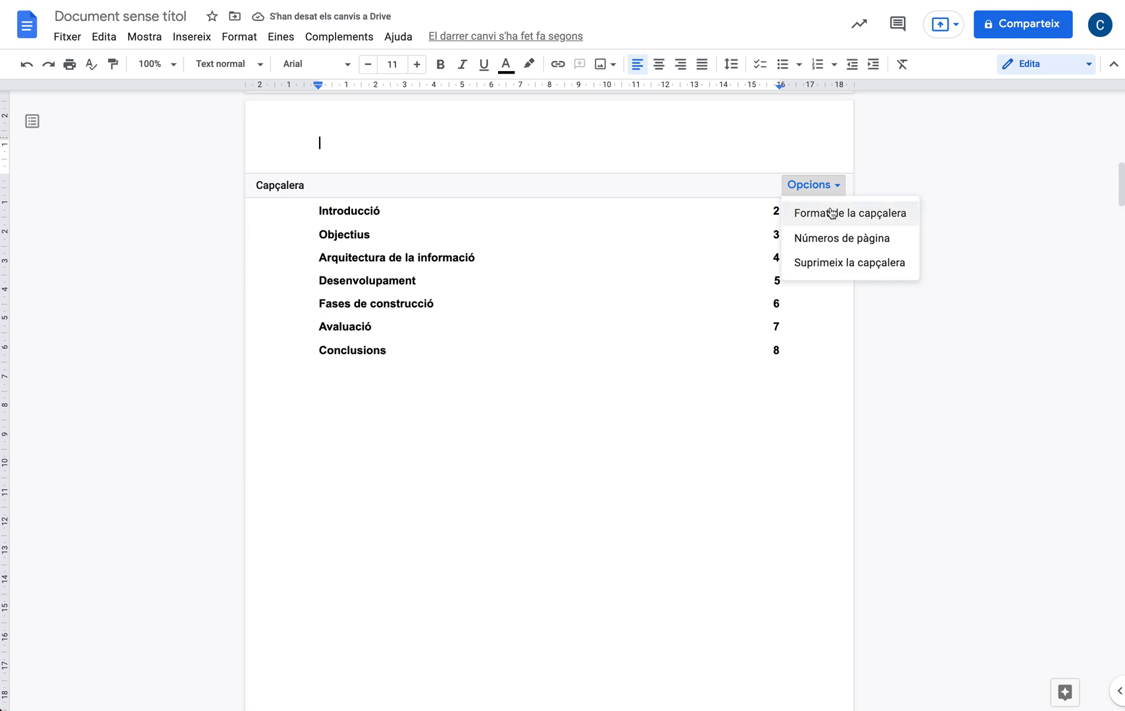
{"action": "left_click", "coordinate": [650, 137]}
{"action": "left_click", "coordinate": [410, 137]}
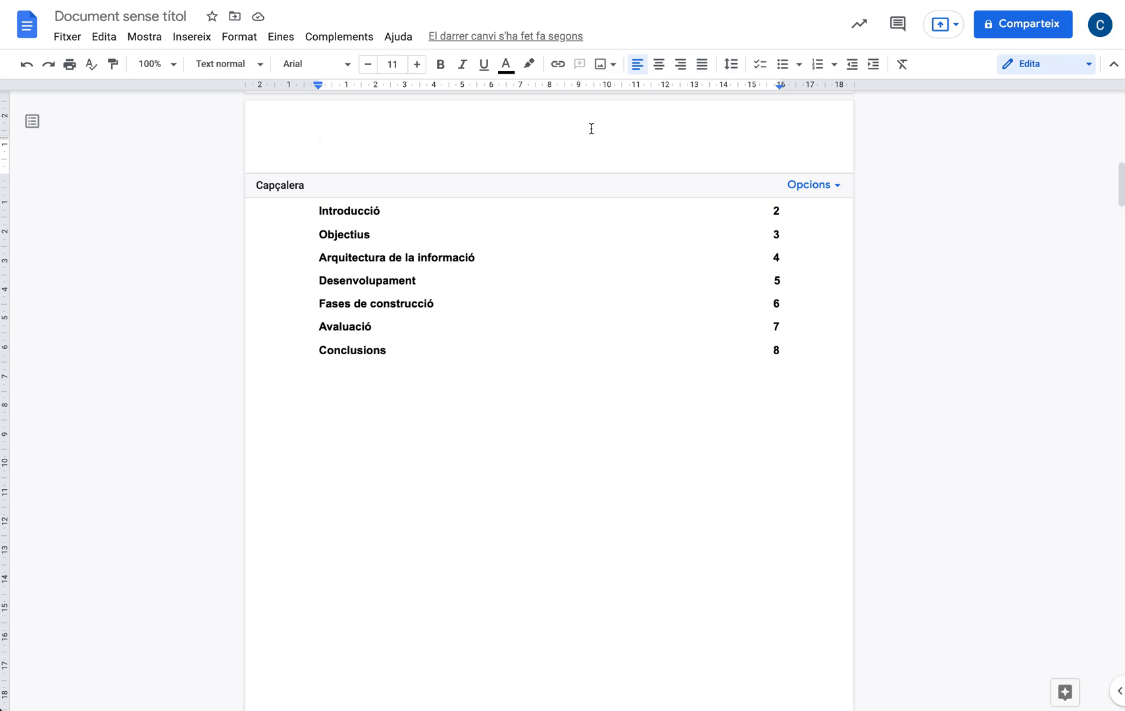
- Make the header different on the first page, using the cover page's header settings
{"action": "scroll", "coordinate": [591, 128], "scroll_direction": "up", "scroll_amount": 10}
{"action": "scroll", "coordinate": [591, 128], "scroll_direction": "up", "scroll_amount": 5}
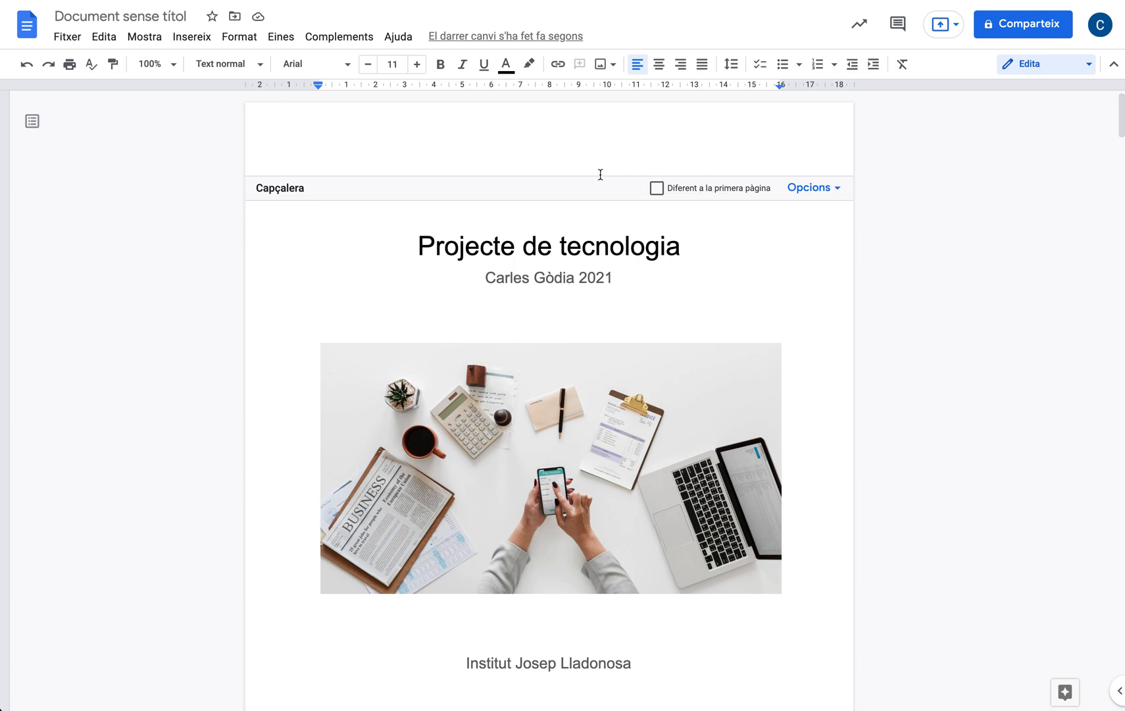
{"action": "left_click", "coordinate": [657, 189]}
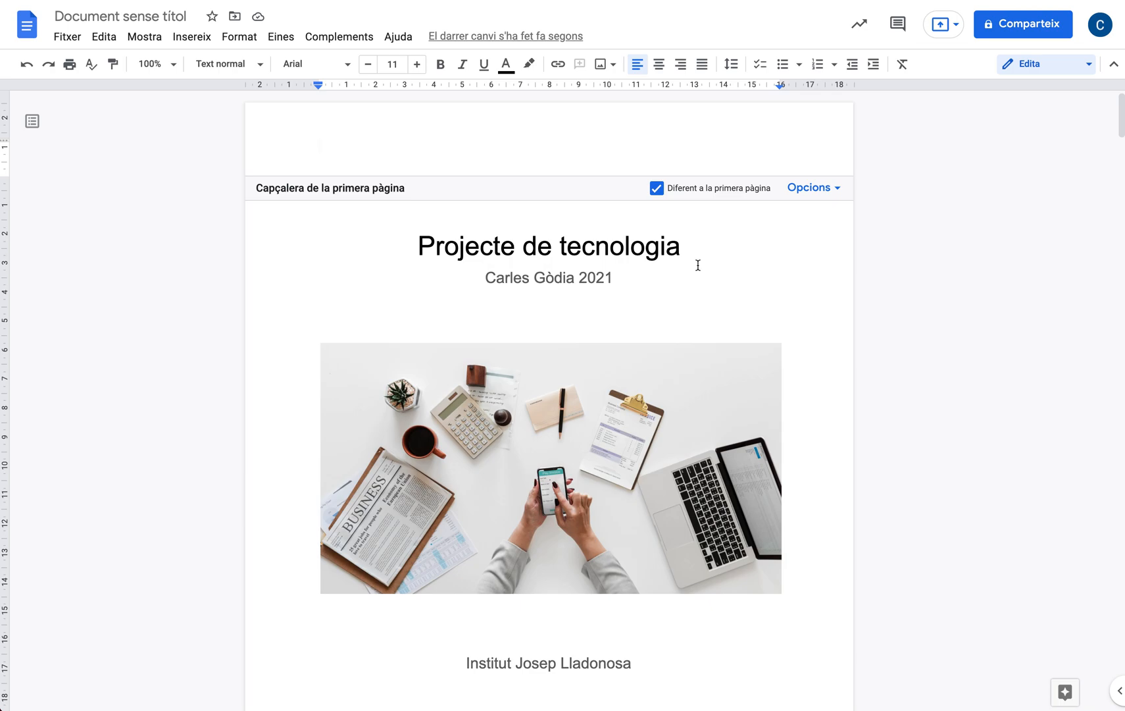
- Enter the centred text "Projecte de Tecnologia" in the header of the Índex page
{"action": "scroll", "coordinate": [698, 264], "scroll_direction": "down", "scroll_amount": 12}
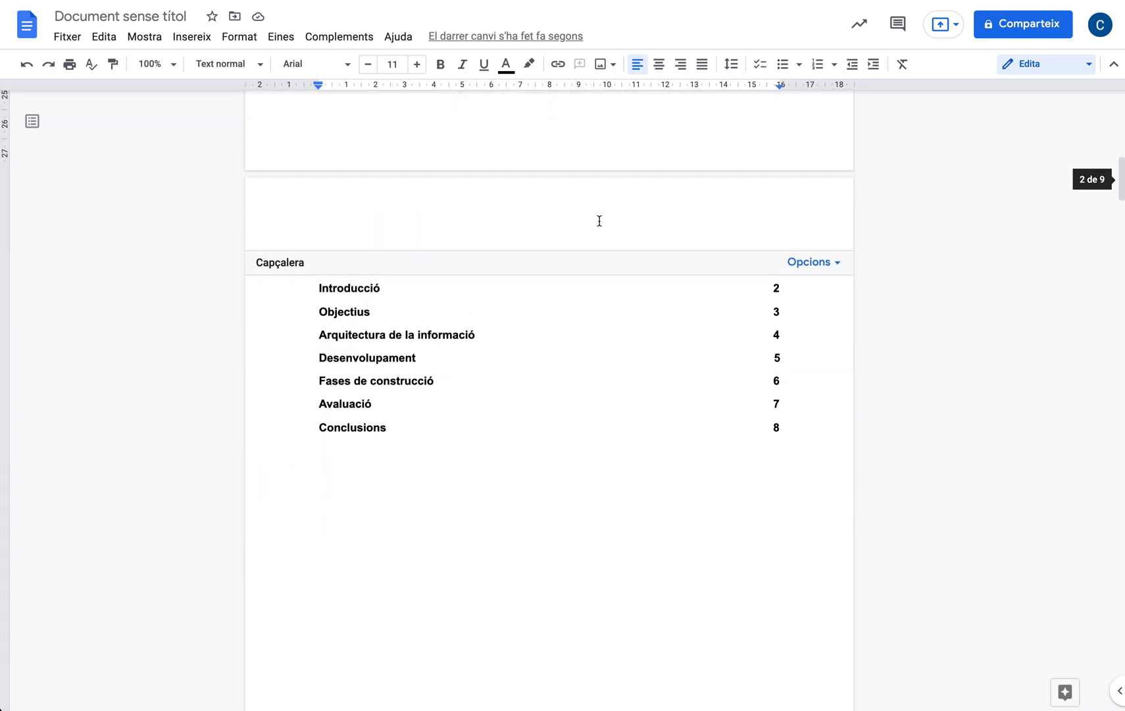
{"action": "left_click", "coordinate": [562, 232]}
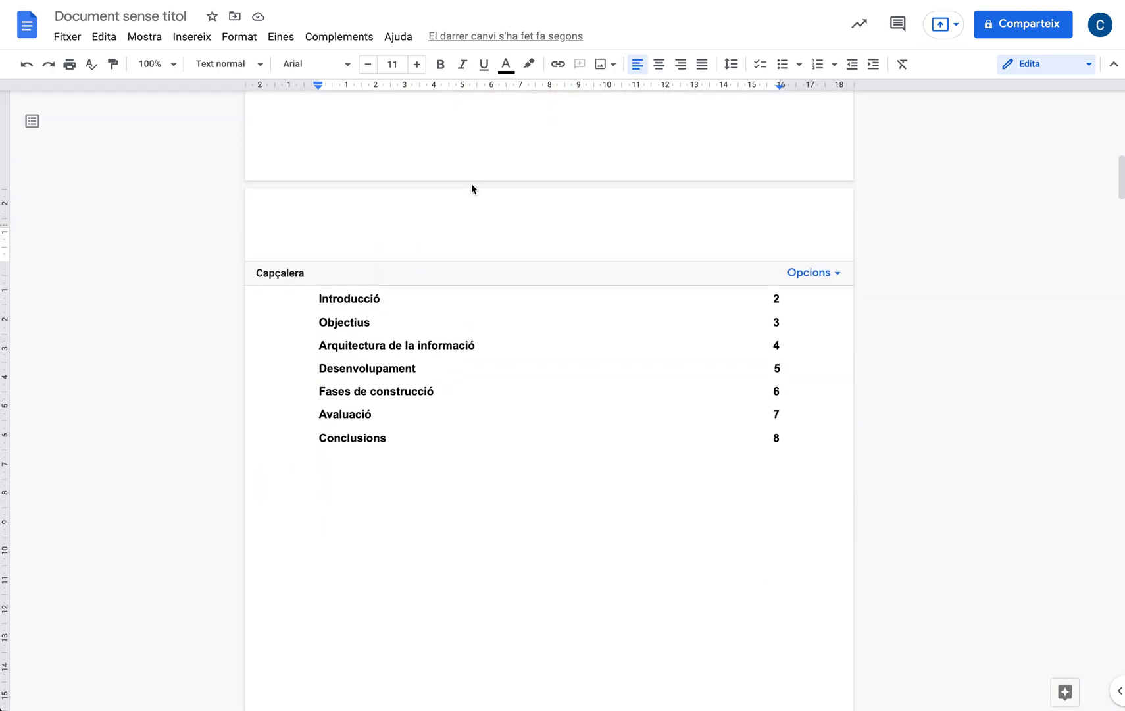
{"action": "left_click", "coordinate": [658, 65]}
{"action": "type", "text": "Proje"}
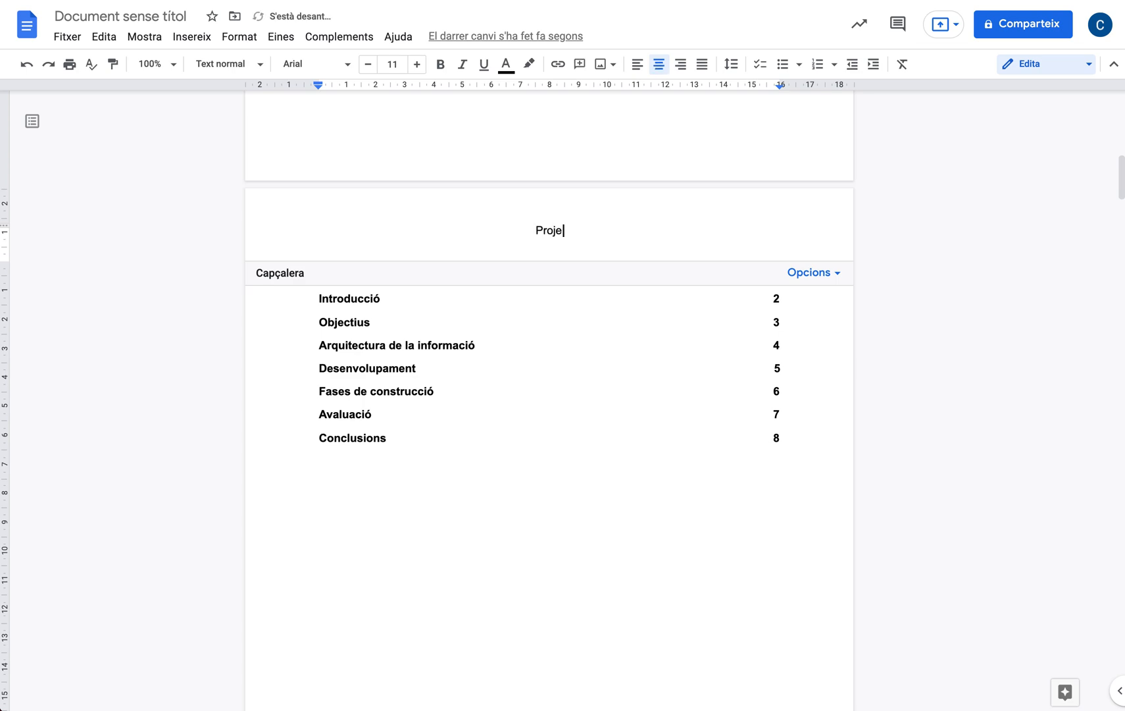
{"action": "type", "text": "cte de Tecnologia"}
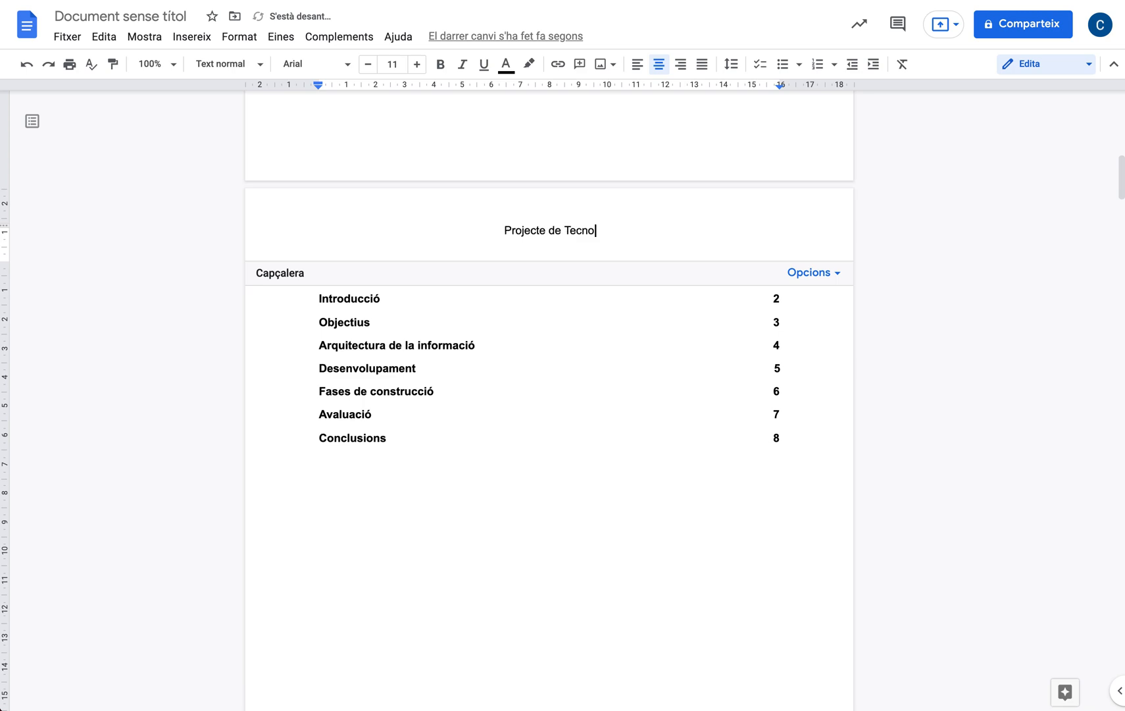
- Format the header text "Projecte de Tecnologia" with font size 10 and a dark grey colour
{"action": "triple_click", "coordinate": [556, 229]}
{"action": "left_click", "coordinate": [369, 65]}
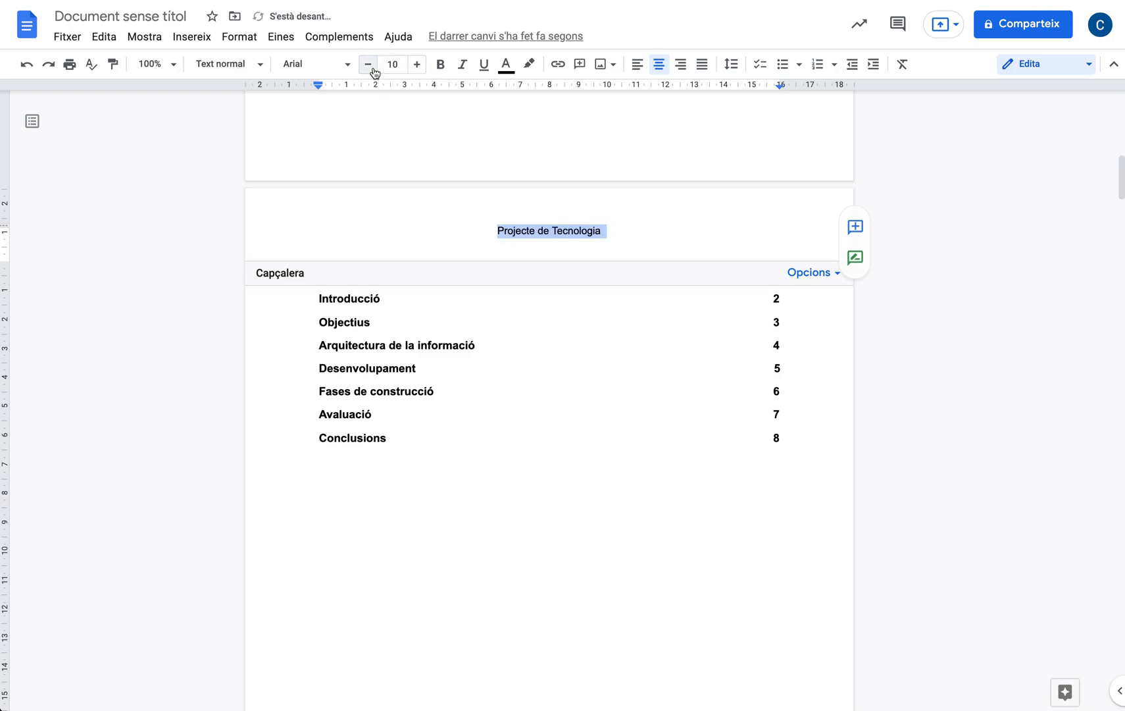
{"action": "left_click", "coordinate": [506, 65]}
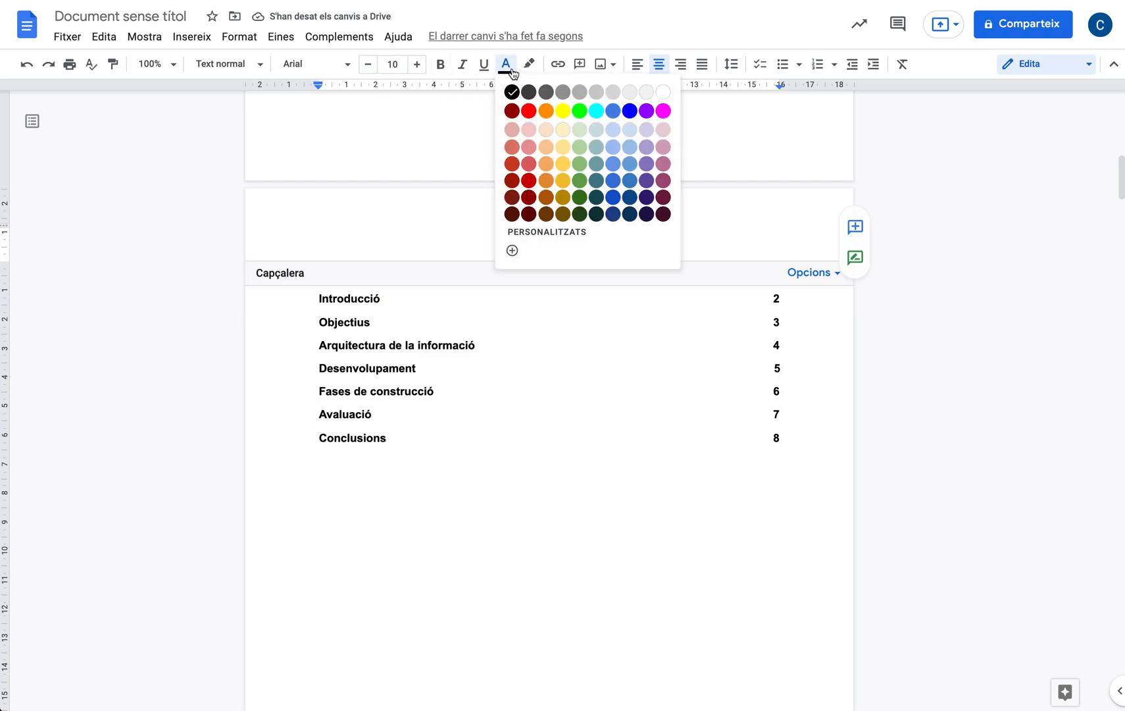
{"action": "left_click", "coordinate": [545, 92]}
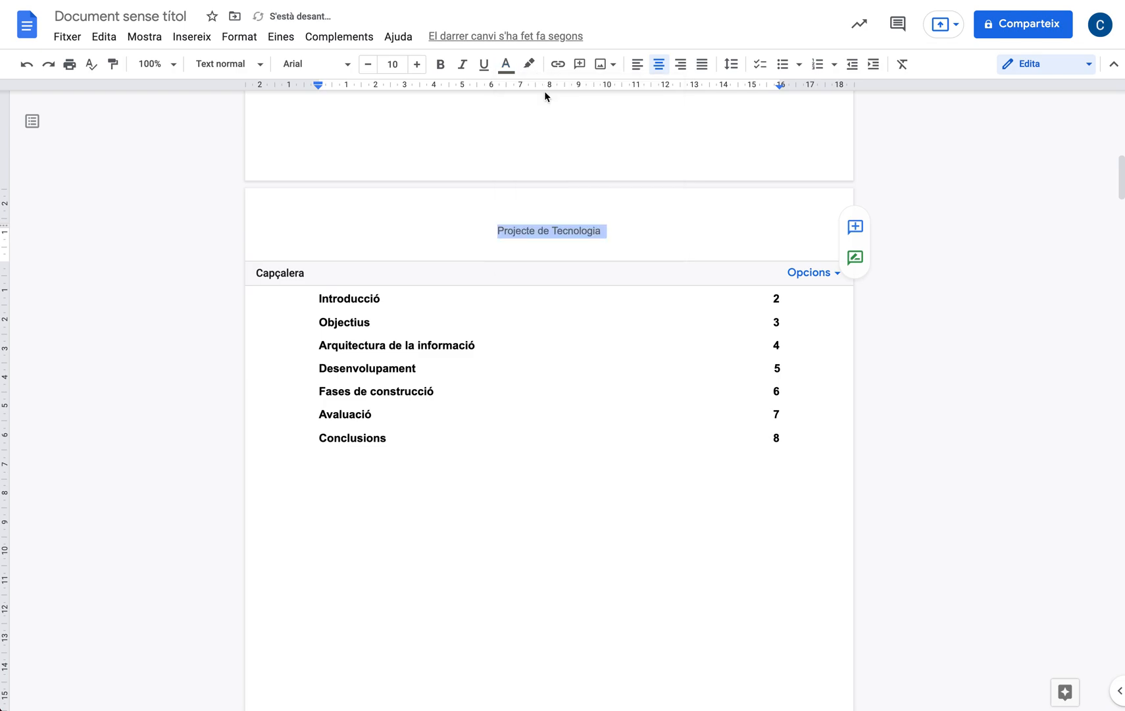
{"action": "left_click", "coordinate": [612, 233]}
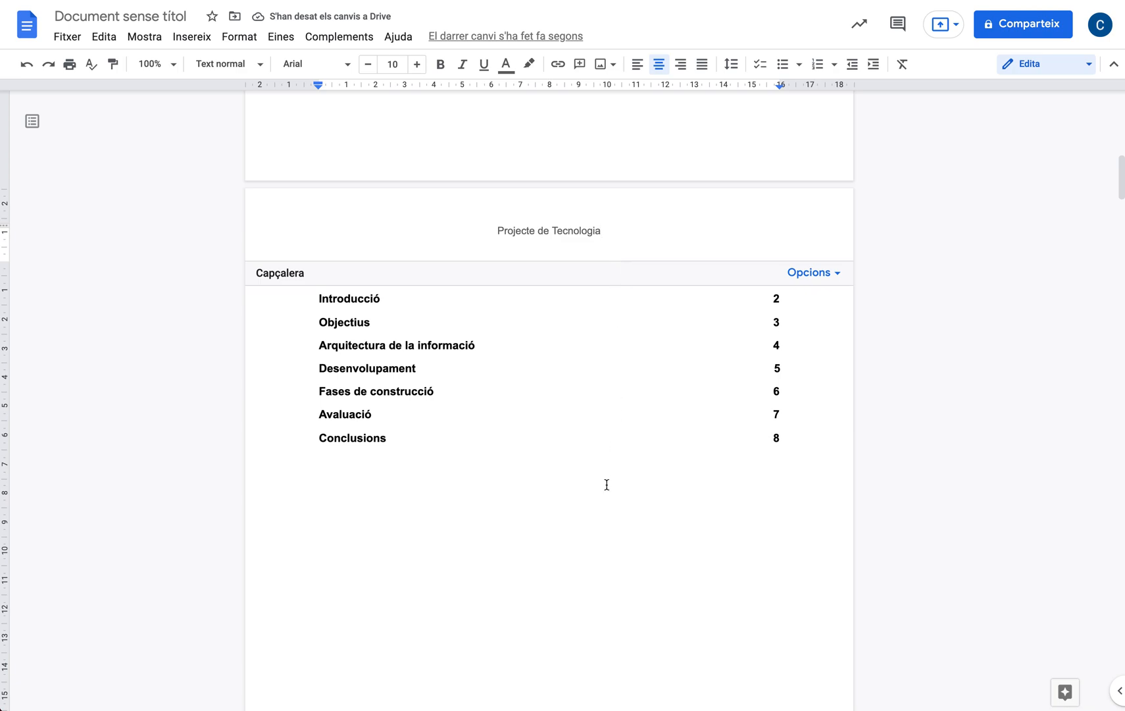
- Insert an automatic page number, centred, in the footer of the Índex page
{"action": "scroll", "coordinate": [607, 484], "scroll_direction": "down", "scroll_amount": 5}
{"action": "scroll", "coordinate": [606, 484], "scroll_direction": "down", "scroll_amount": 4}
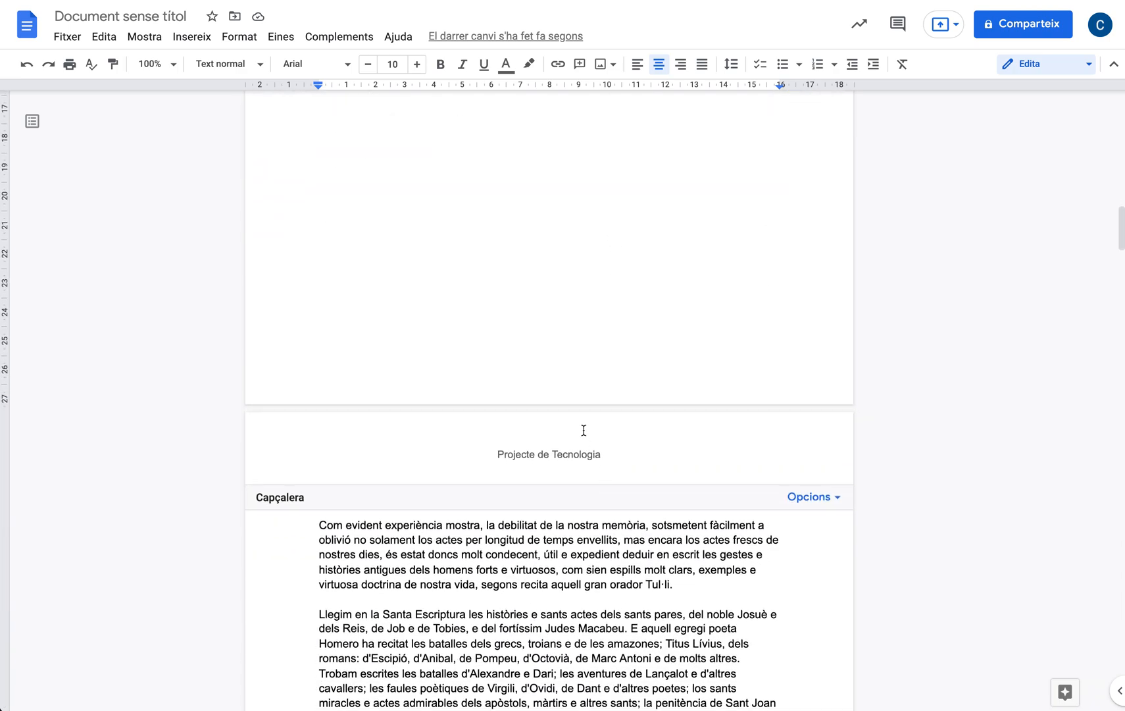
{"action": "left_click", "coordinate": [552, 359]}
{"action": "left_click", "coordinate": [512, 356]}
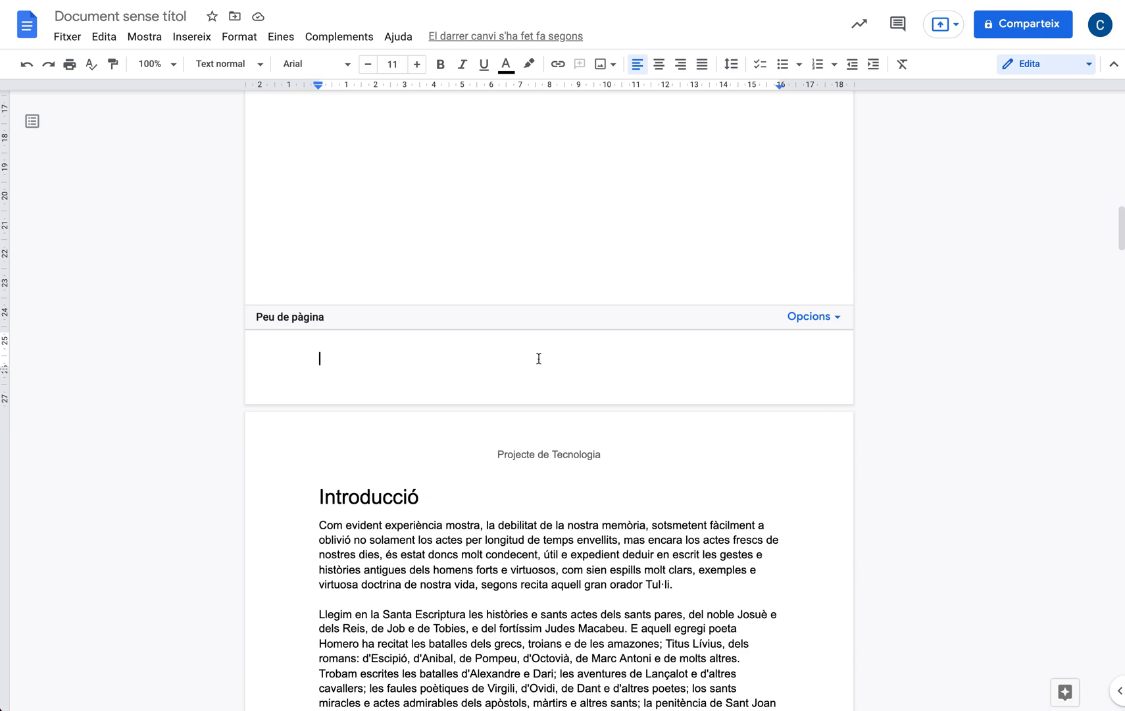
{"action": "left_click", "coordinate": [659, 64]}
{"action": "left_click", "coordinate": [206, 41]}
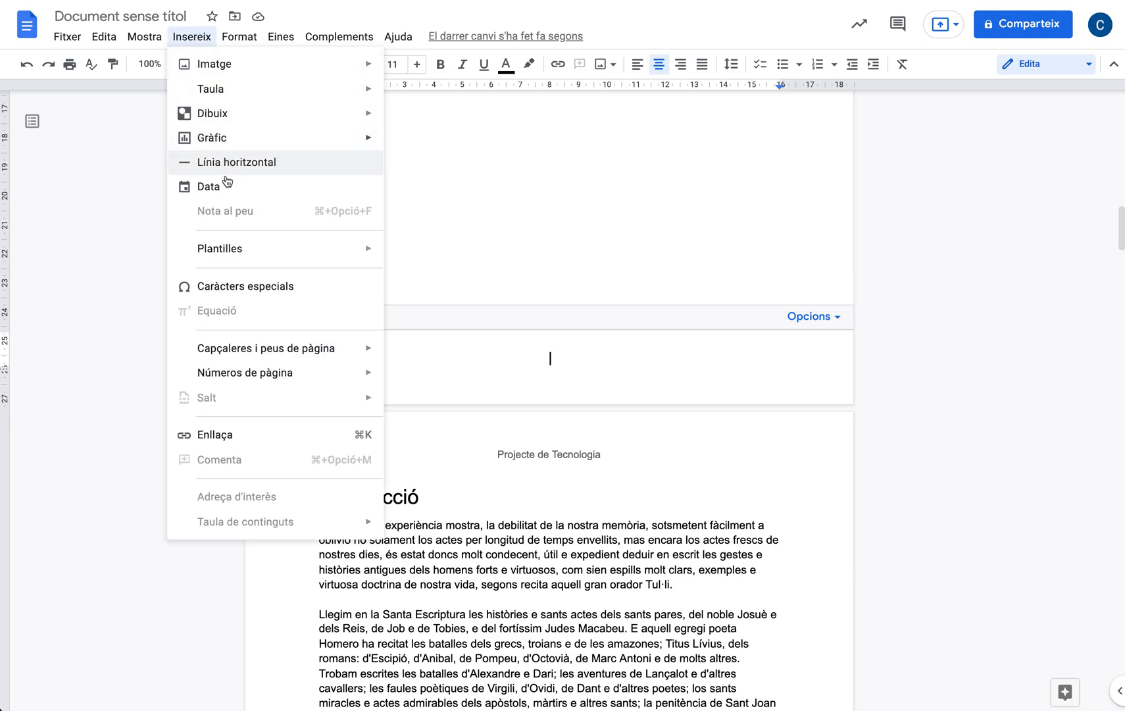
{"action": "mouse_move", "coordinate": [234, 375]}
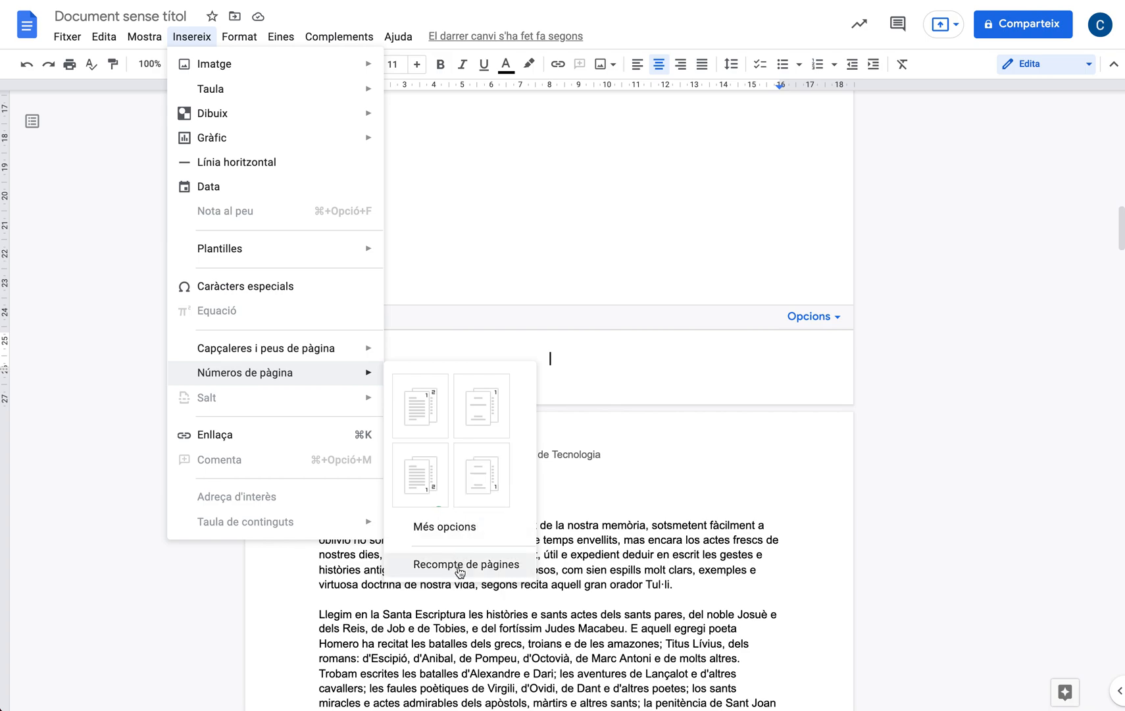
{"action": "left_click", "coordinate": [478, 479]}
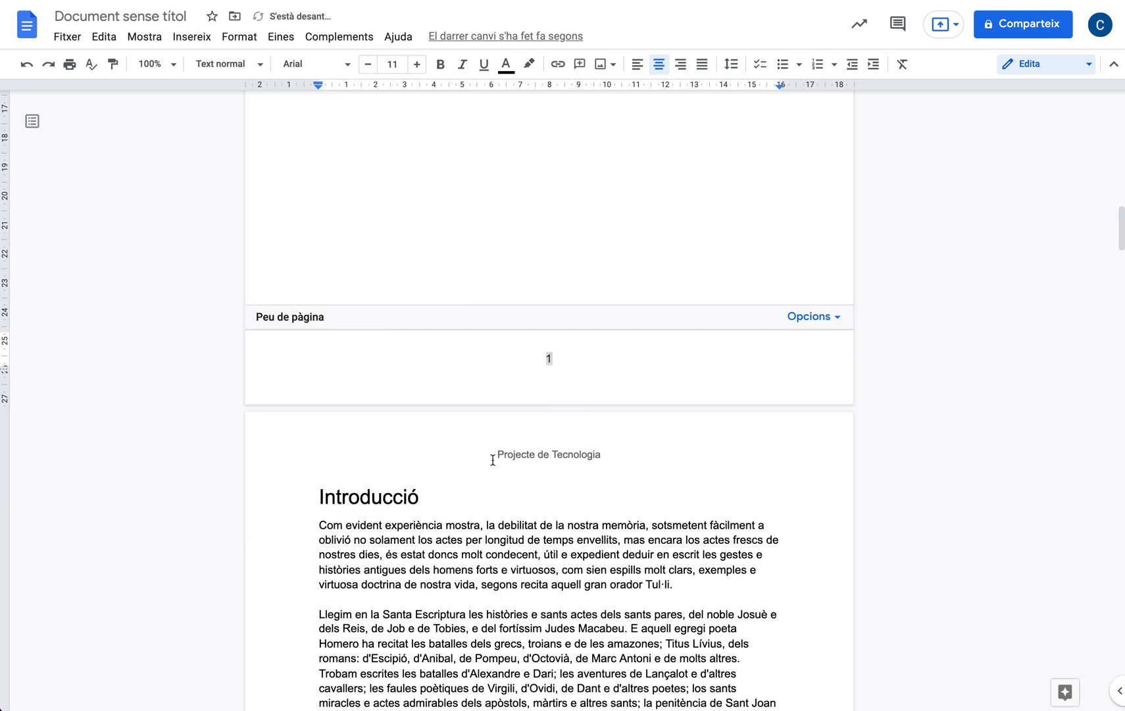
- Compare the footers of the cover and Índex pages to check where the page number appears
{"action": "double_click", "coordinate": [557, 360]}
{"action": "scroll", "coordinate": [575, 372], "scroll_direction": "up", "scroll_amount": 1}
{"action": "scroll", "coordinate": [575, 372], "scroll_direction": "up", "scroll_amount": 10}
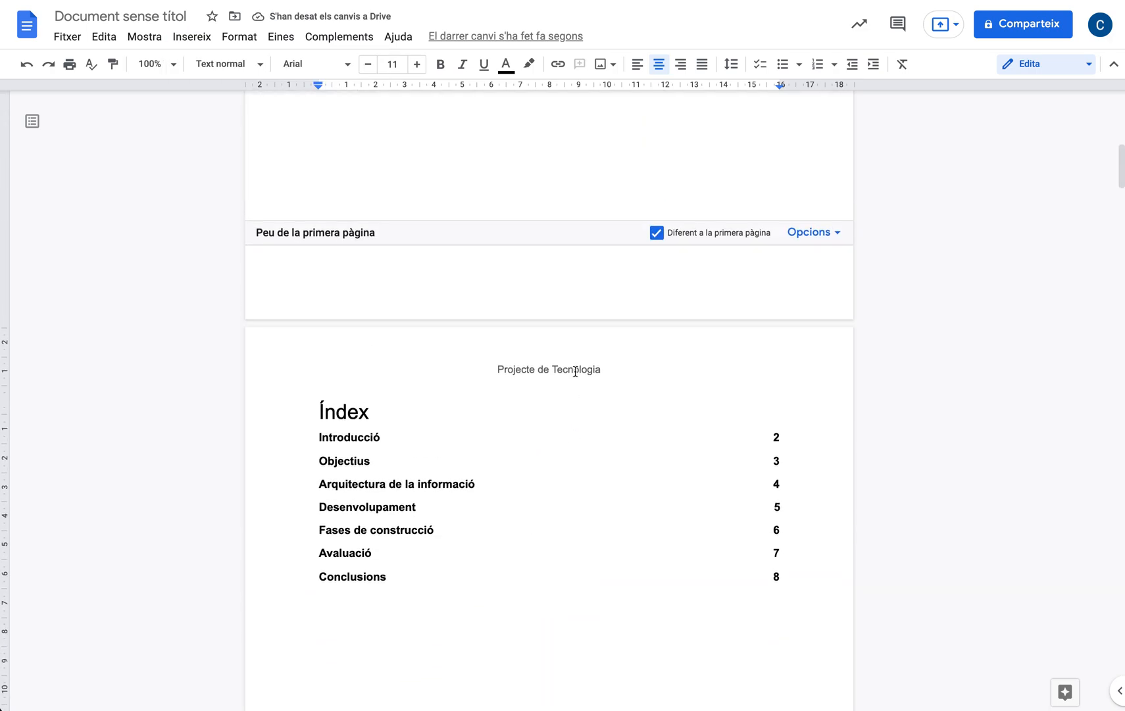
{"action": "scroll", "coordinate": [575, 372], "scroll_direction": "down", "scroll_amount": 8}
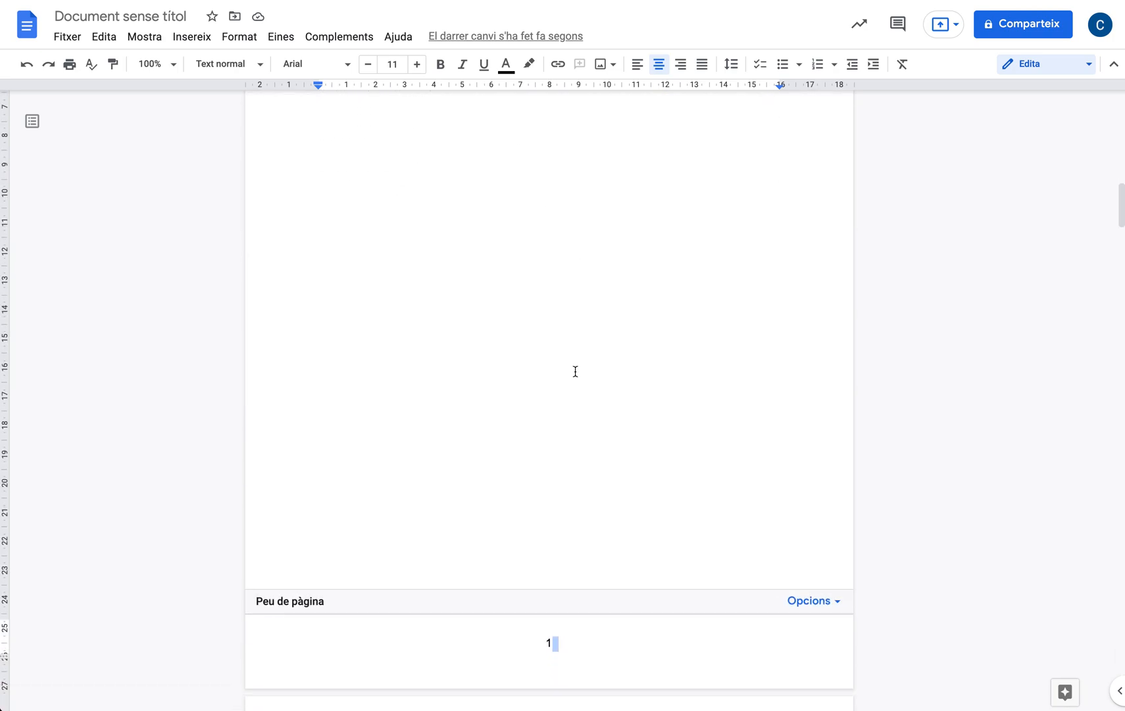
{"action": "scroll", "coordinate": [575, 371], "scroll_direction": "up", "scroll_amount": 4}
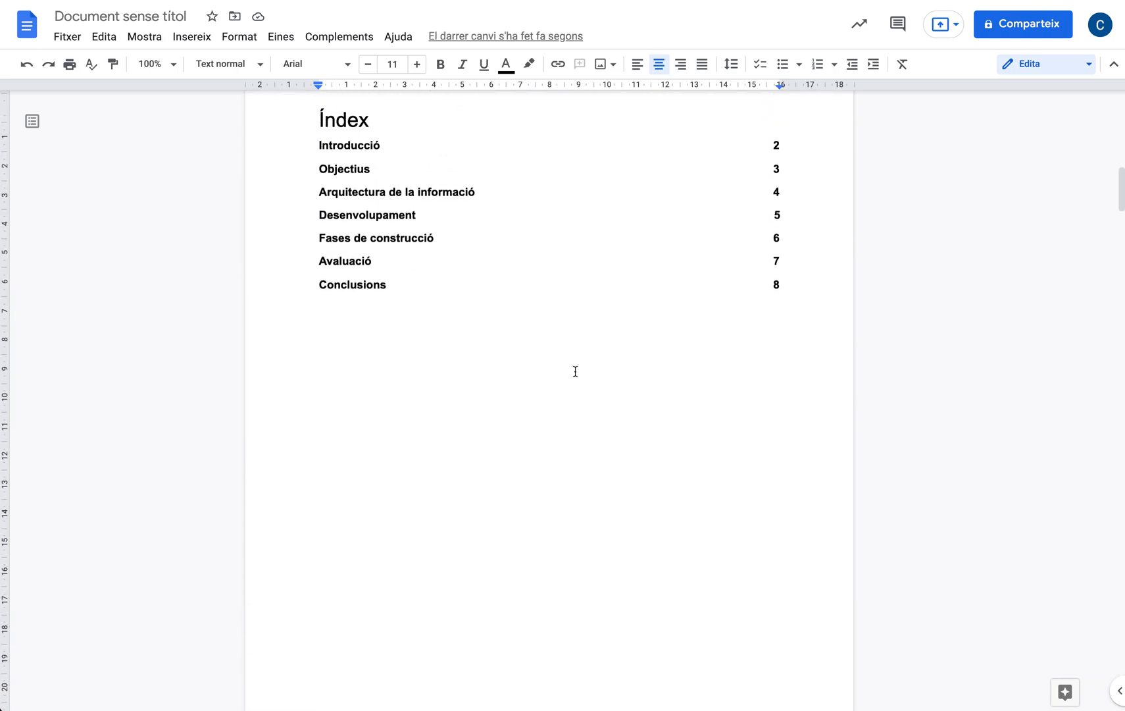
{"action": "scroll", "coordinate": [575, 371], "scroll_direction": "down", "scroll_amount": 5}
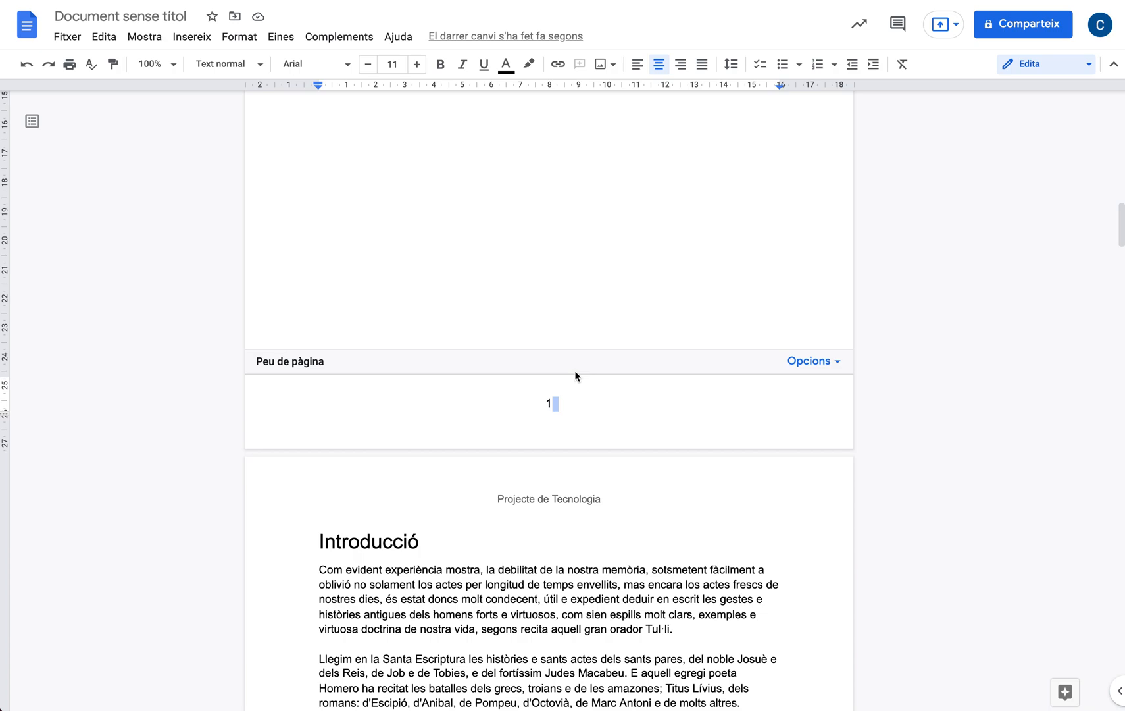
{"action": "scroll", "coordinate": [600, 387], "scroll_direction": "up", "scroll_amount": 5}
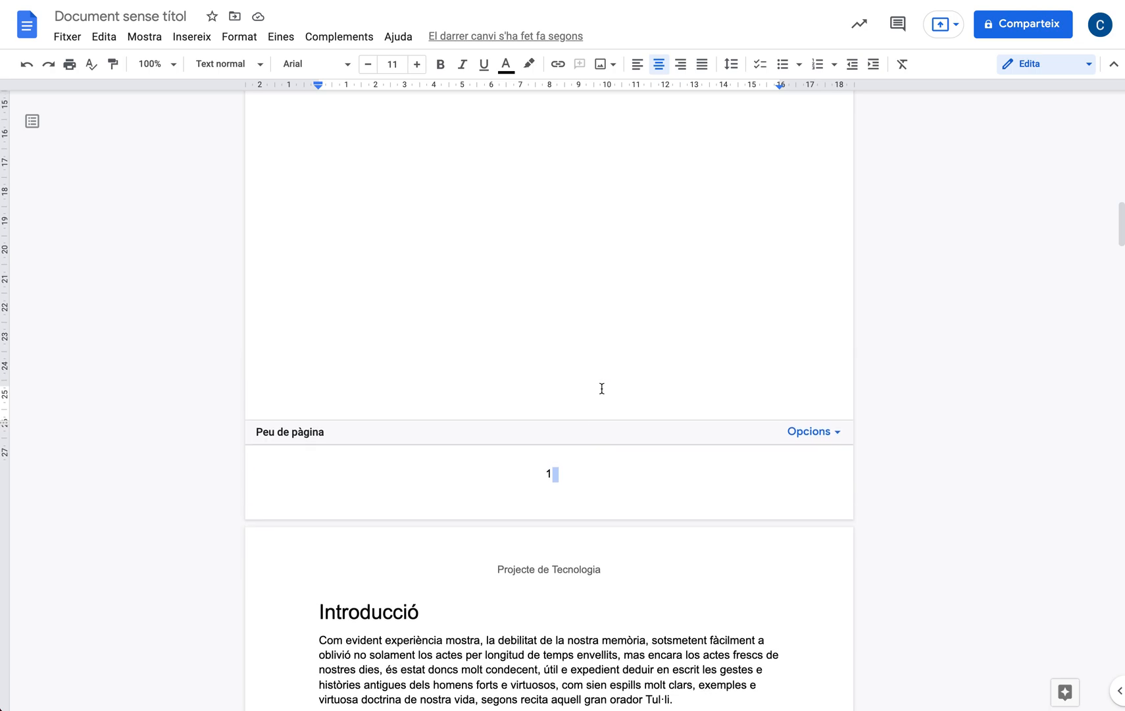
{"action": "scroll", "coordinate": [601, 388], "scroll_direction": "up", "scroll_amount": 3}
{"action": "scroll", "coordinate": [601, 389], "scroll_direction": "down", "scroll_amount": 4}
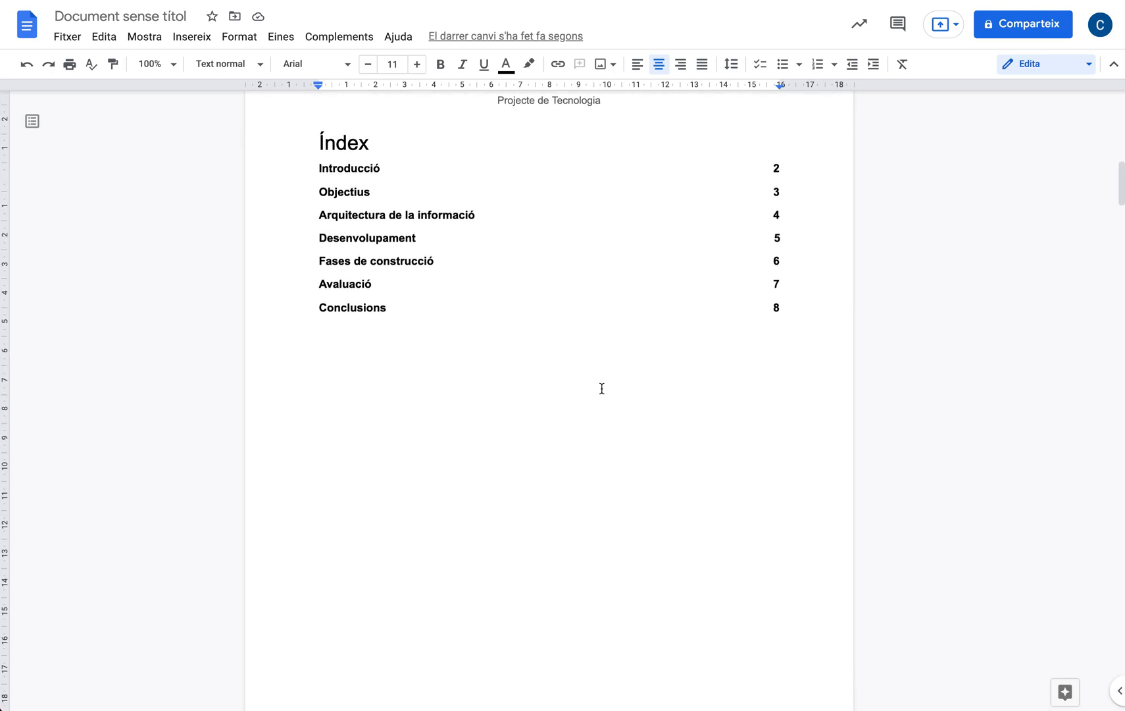
{"action": "scroll", "coordinate": [602, 388], "scroll_direction": "down", "scroll_amount": 8}
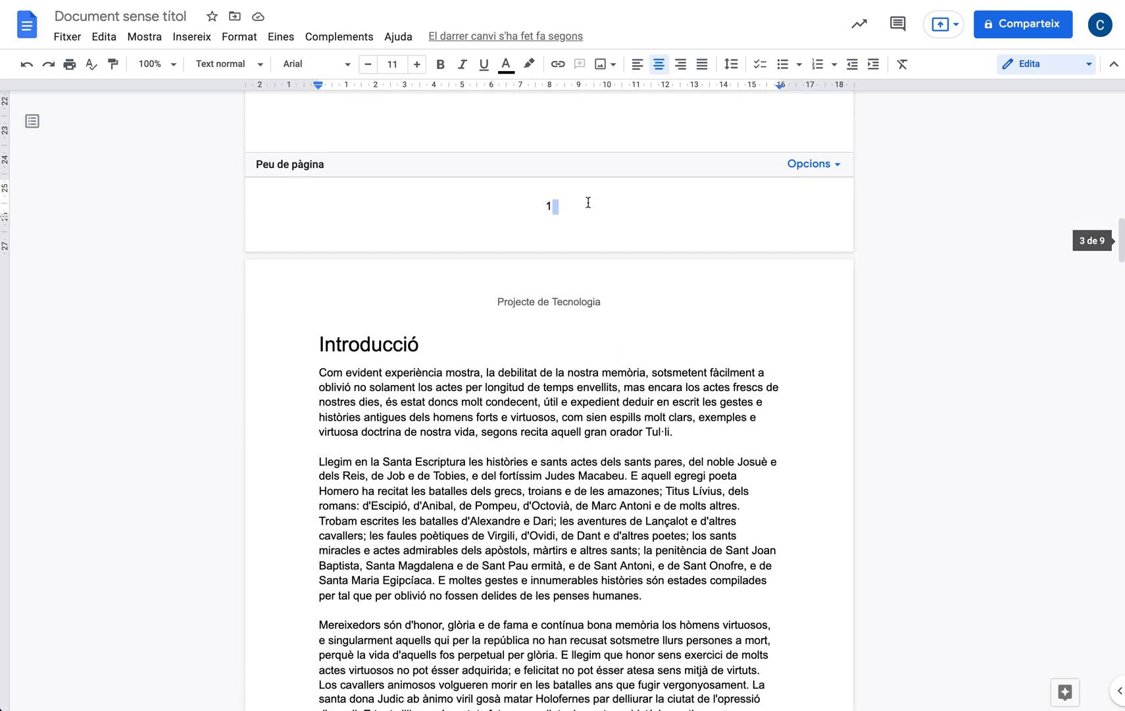
- Review the footer's margin and layout options and its page-numbering options, closing both dialogs without applying changes
{"action": "left_click", "coordinate": [550, 209]}
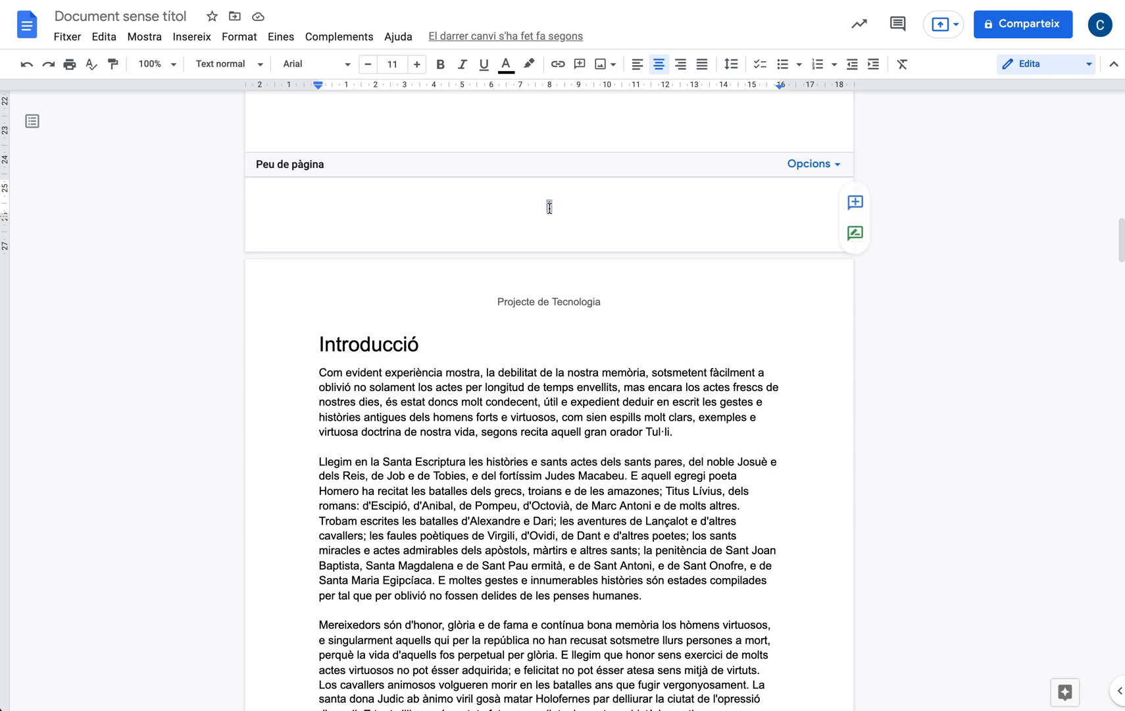
{"action": "left_click", "coordinate": [814, 165]}
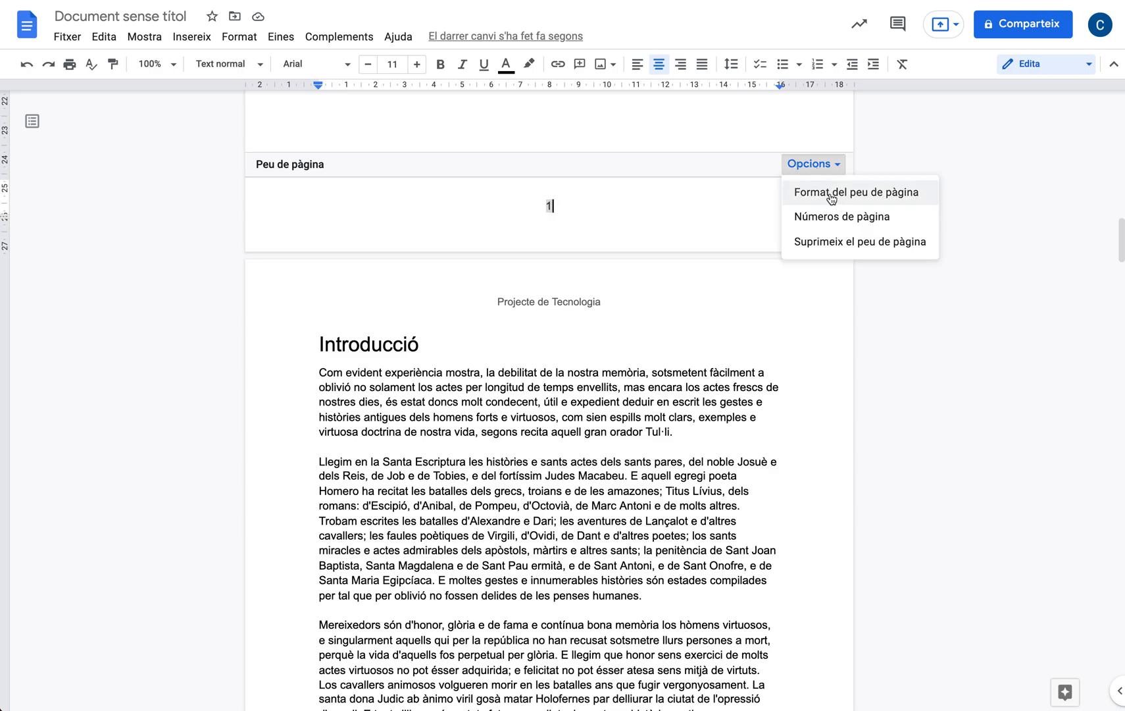
{"action": "left_click", "coordinate": [831, 194]}
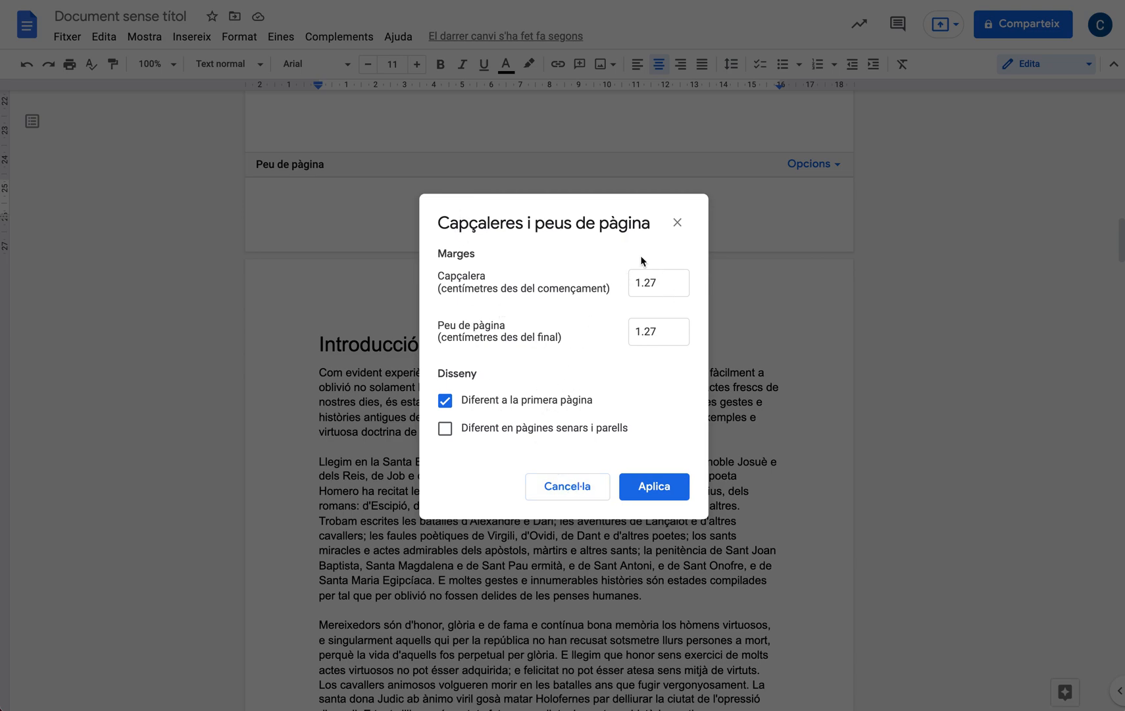
{"action": "left_click", "coordinate": [576, 491]}
{"action": "left_click", "coordinate": [839, 166]}
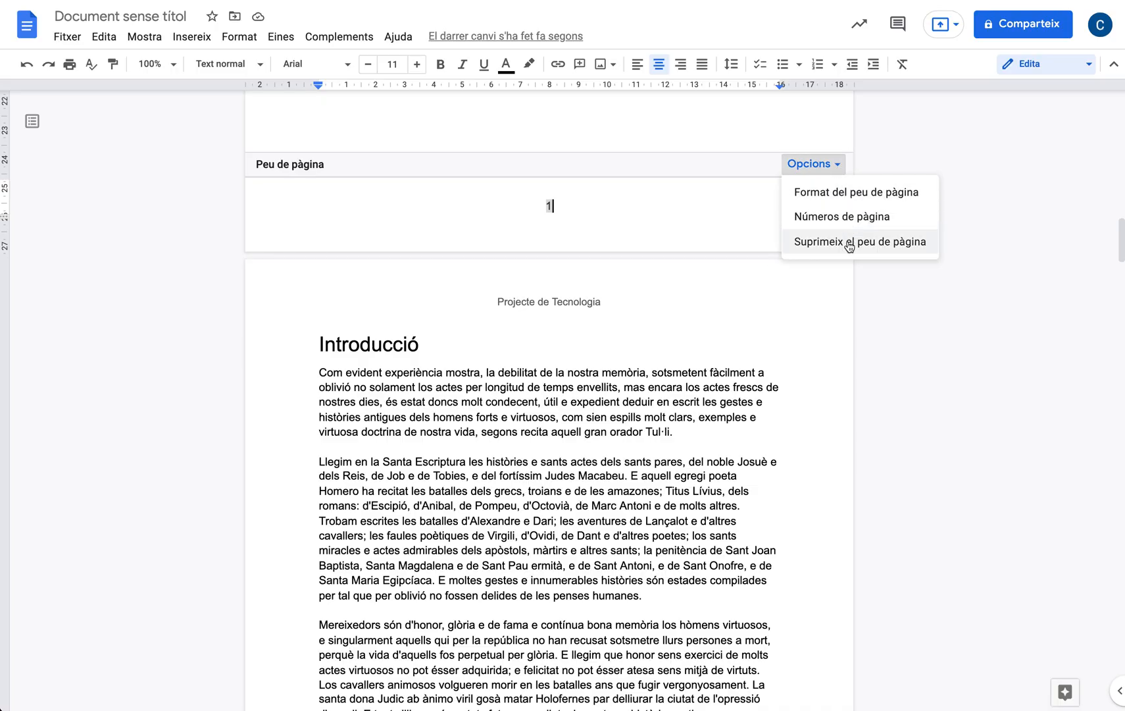
{"action": "left_click", "coordinate": [841, 218]}
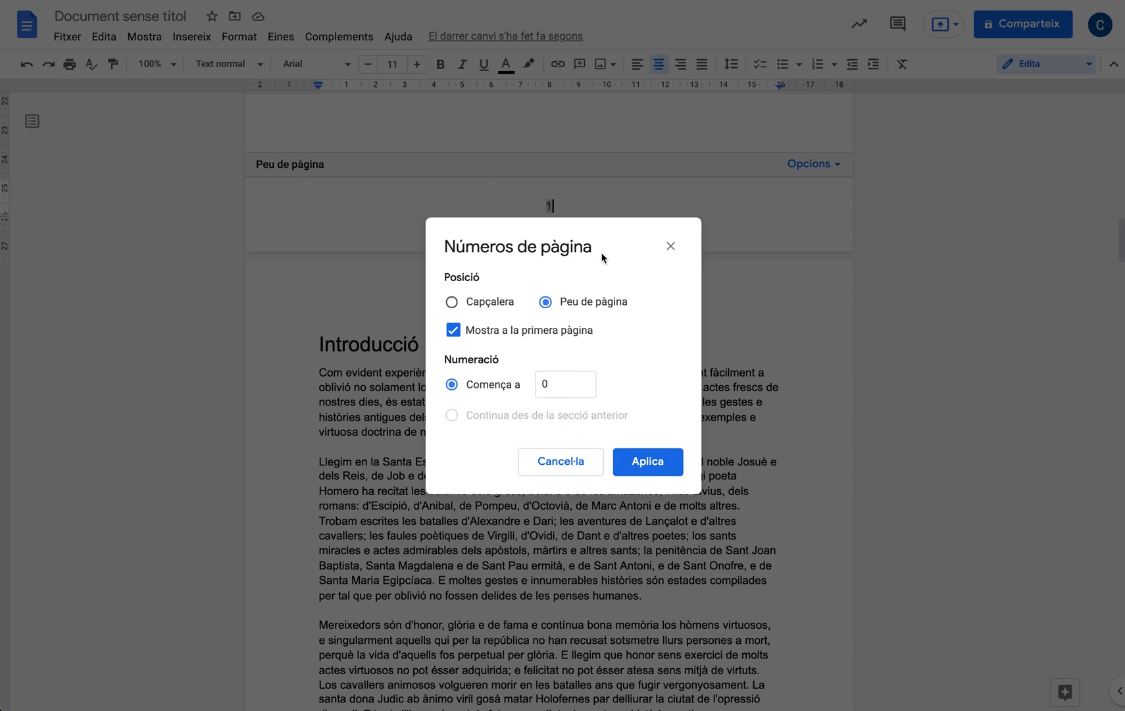
{"action": "left_click", "coordinate": [567, 469]}
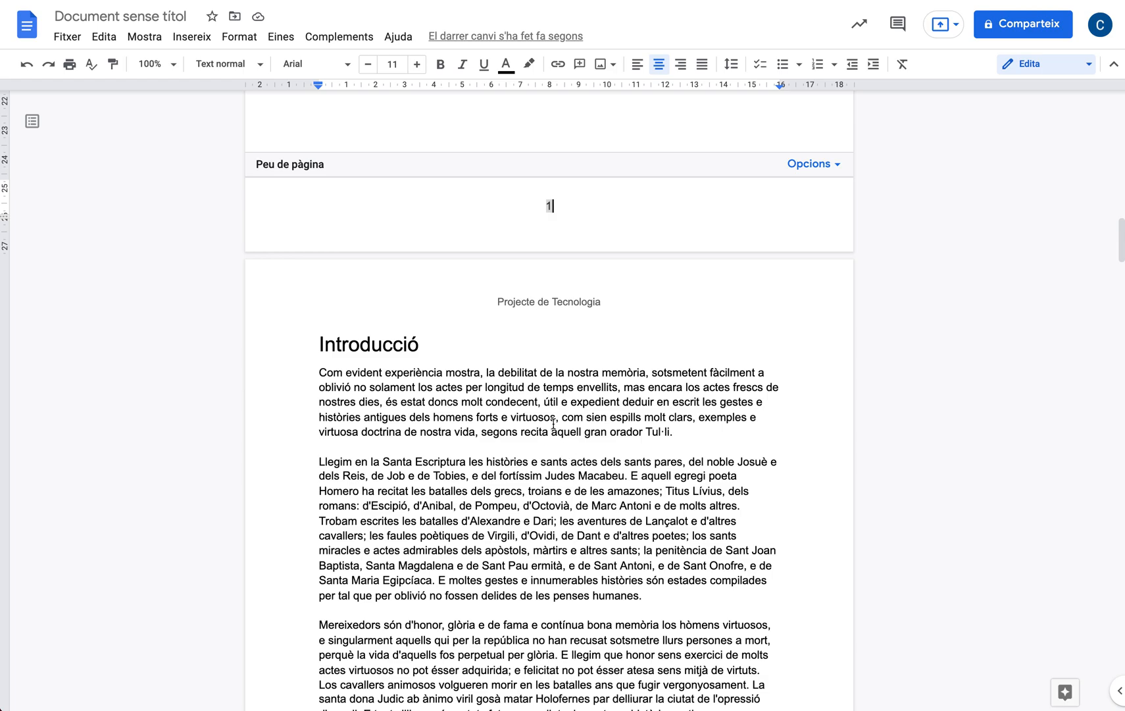
- Format the first paragraph of the Introducció section as justified Roboto text with font size 10
{"action": "scroll", "coordinate": [553, 425], "scroll_direction": "down", "scroll_amount": 7}
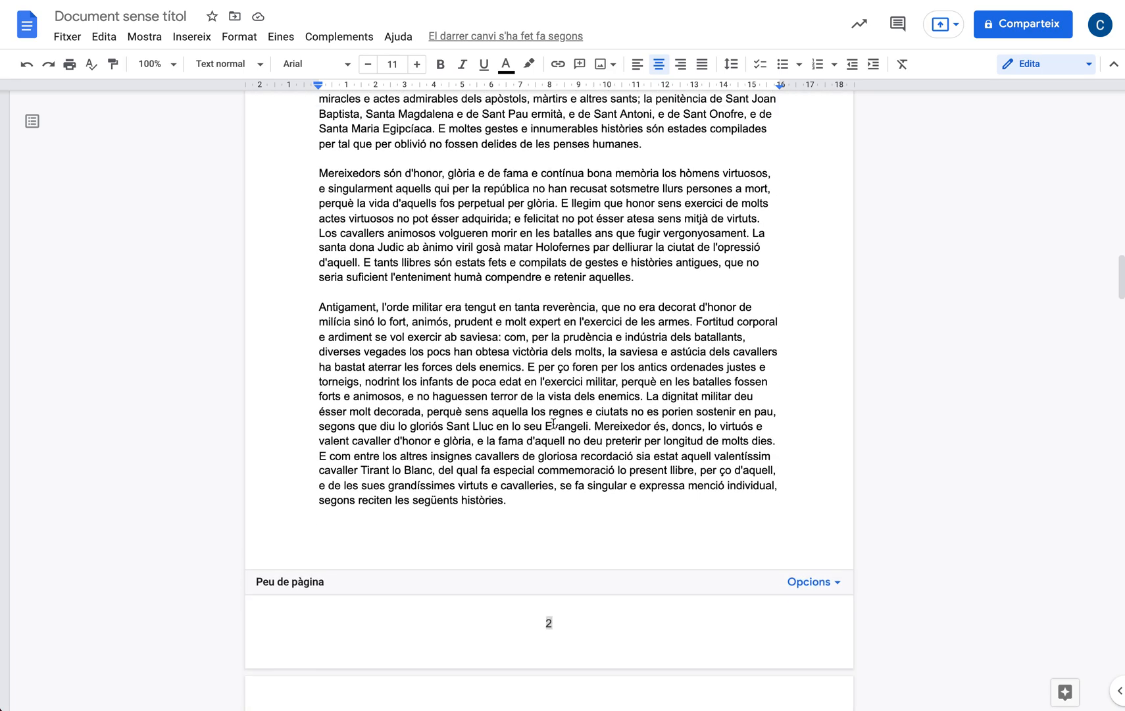
{"action": "scroll", "coordinate": [553, 424], "scroll_direction": "up", "scroll_amount": 5}
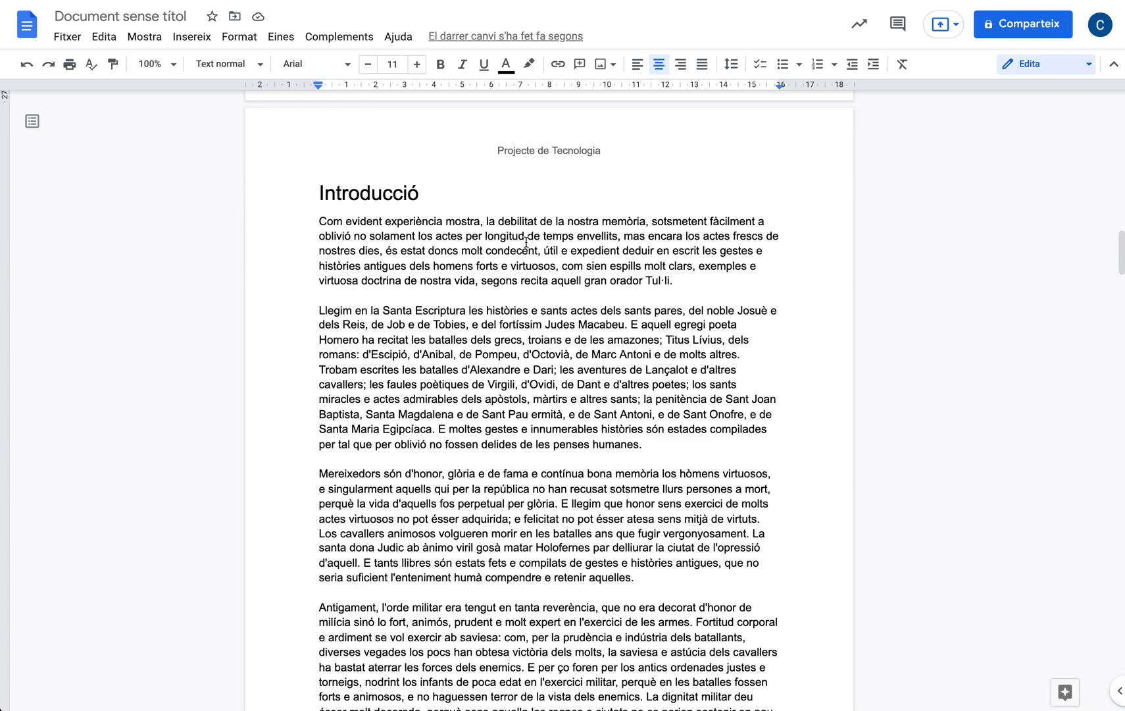
{"action": "left_click", "coordinate": [379, 224]}
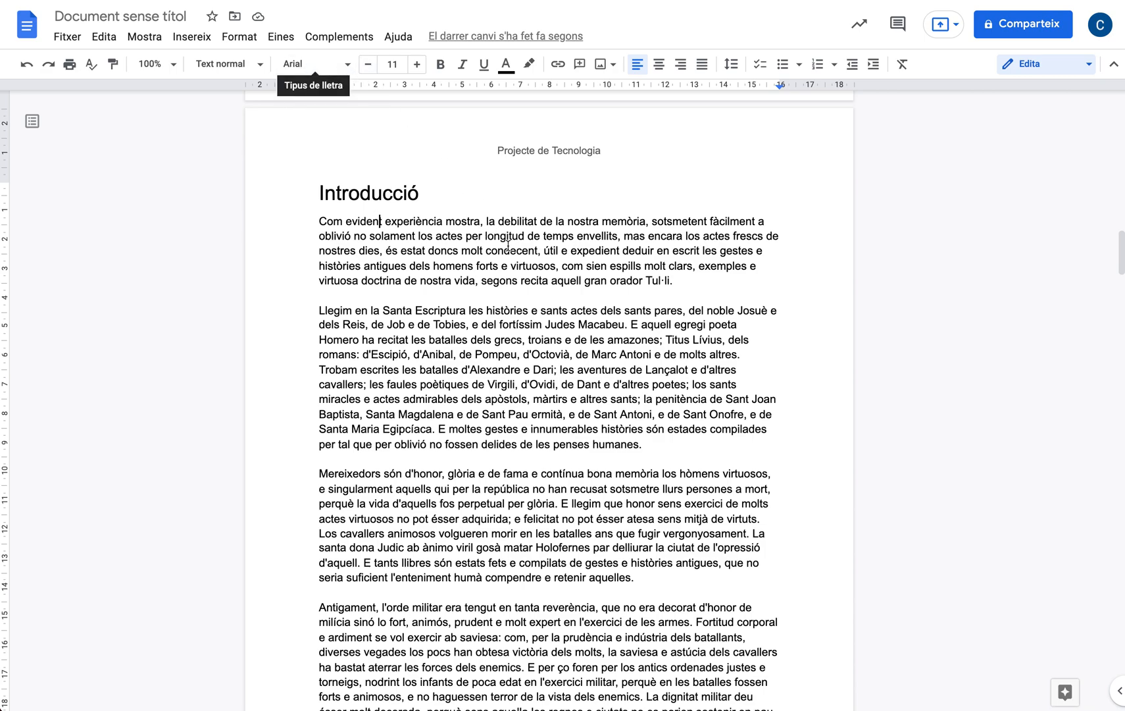
{"action": "left_click_drag", "start_coordinate": [324, 221], "coordinate": [678, 284]}
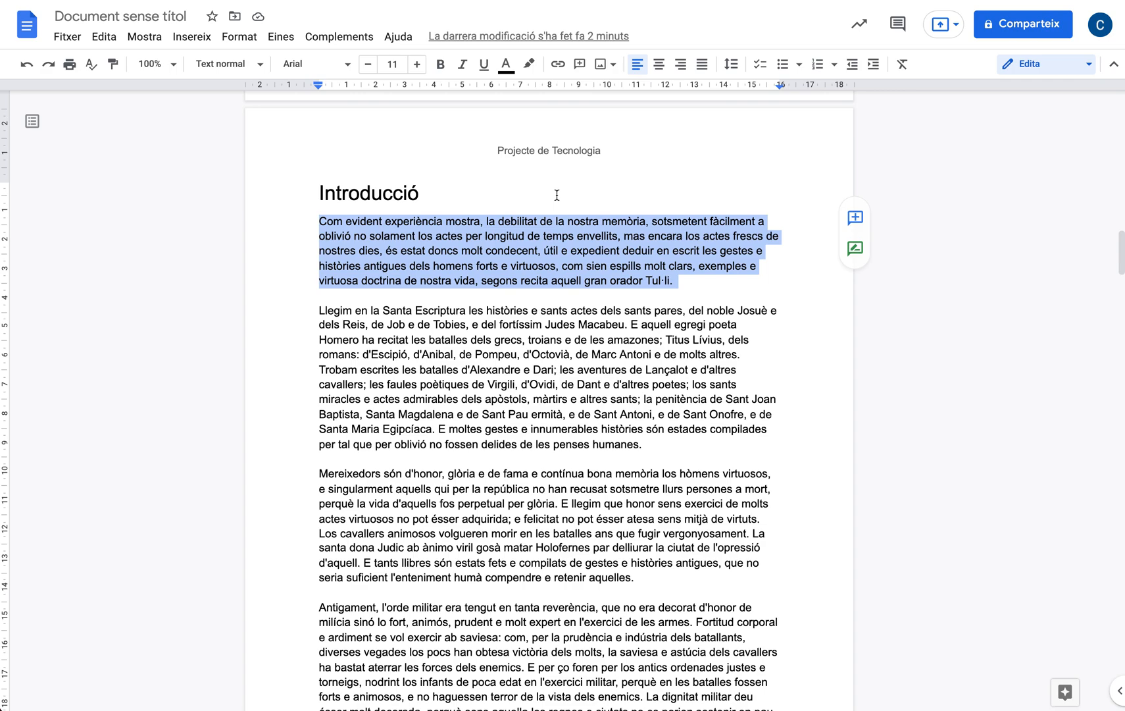
{"action": "left_click", "coordinate": [703, 66]}
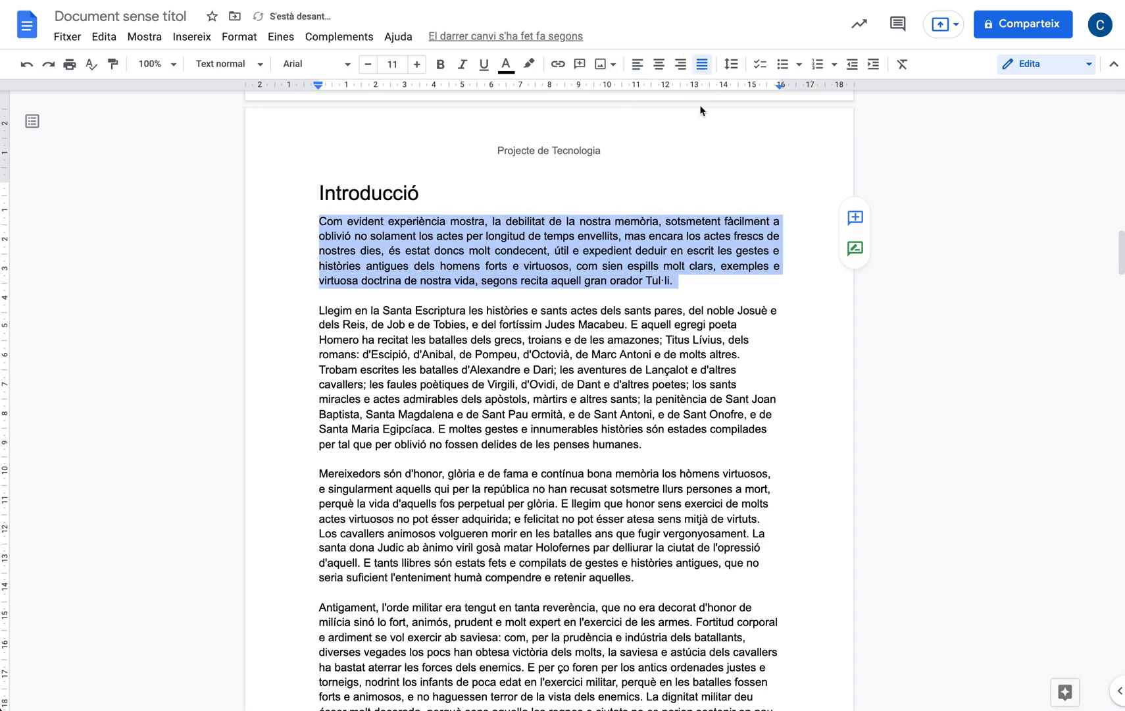
{"action": "left_click", "coordinate": [315, 64]}
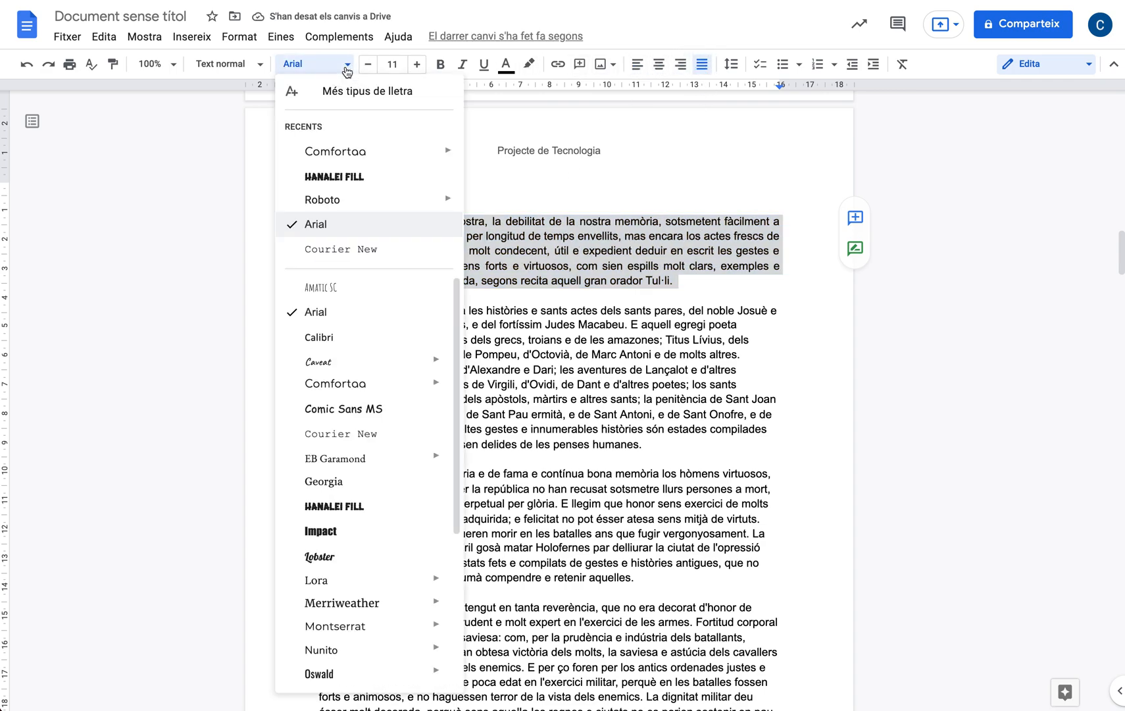
{"action": "left_click", "coordinate": [323, 199]}
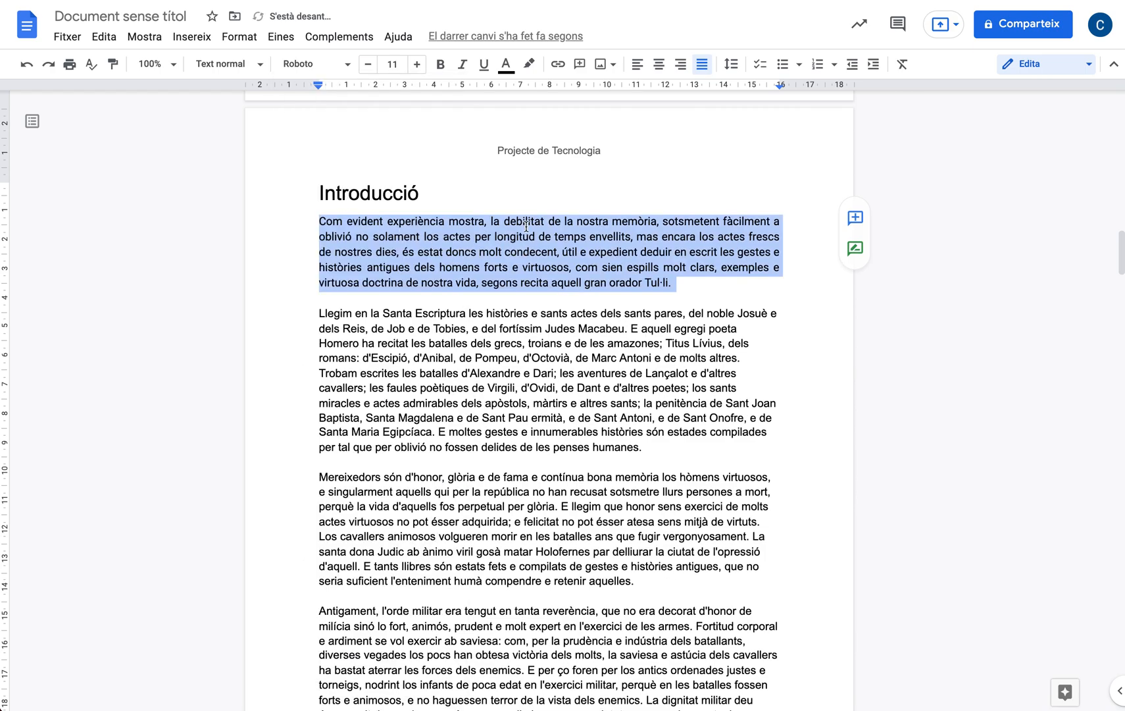
{"action": "left_click", "coordinate": [370, 70]}
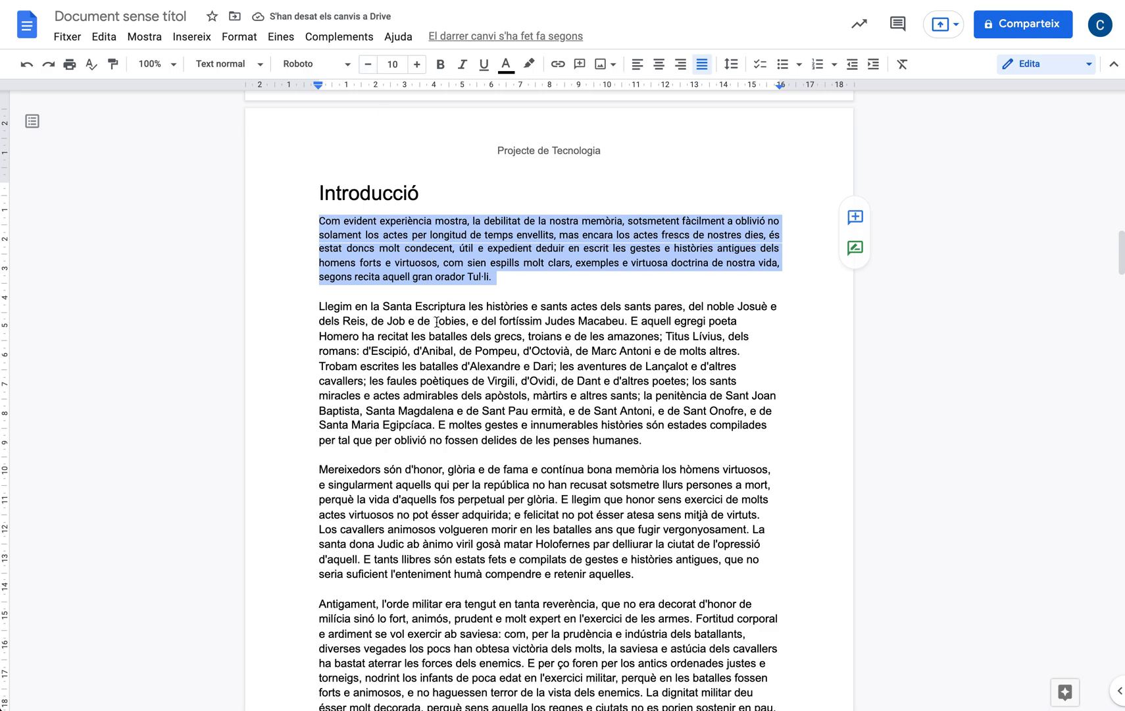
- Update the "Text normal" style to match the formatted first paragraph of the Introducció section
{"action": "left_click", "coordinate": [401, 262]}
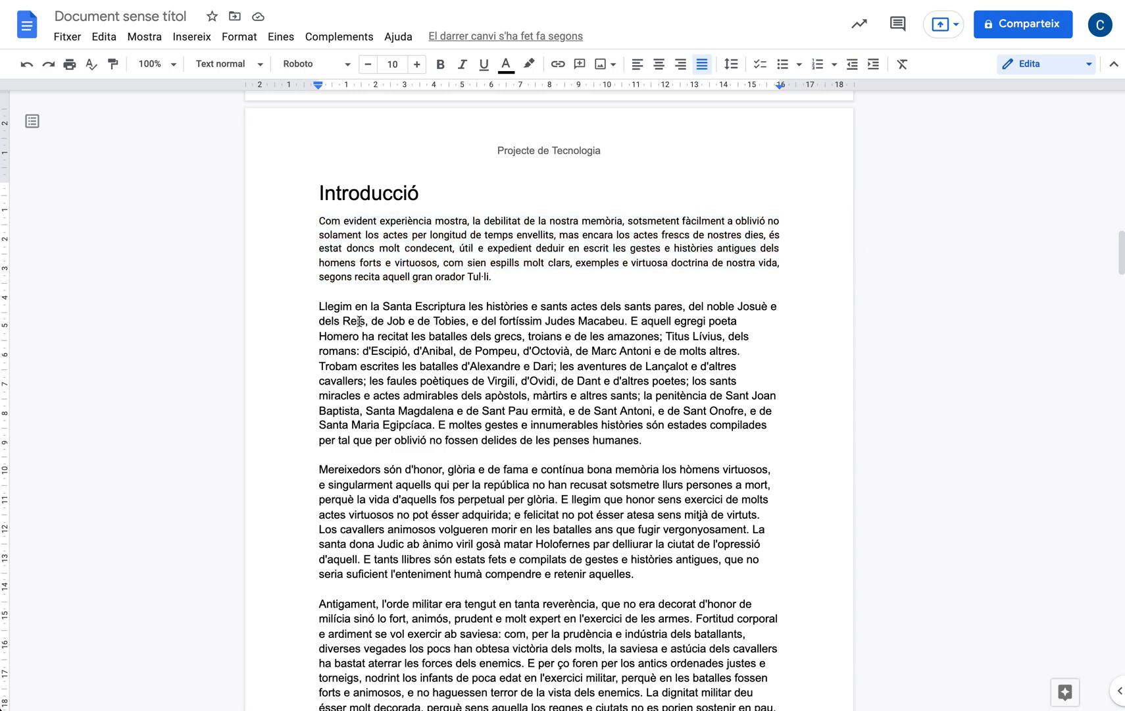
{"action": "left_click", "coordinate": [253, 65]}
{"action": "mouse_move", "coordinate": [260, 110]}
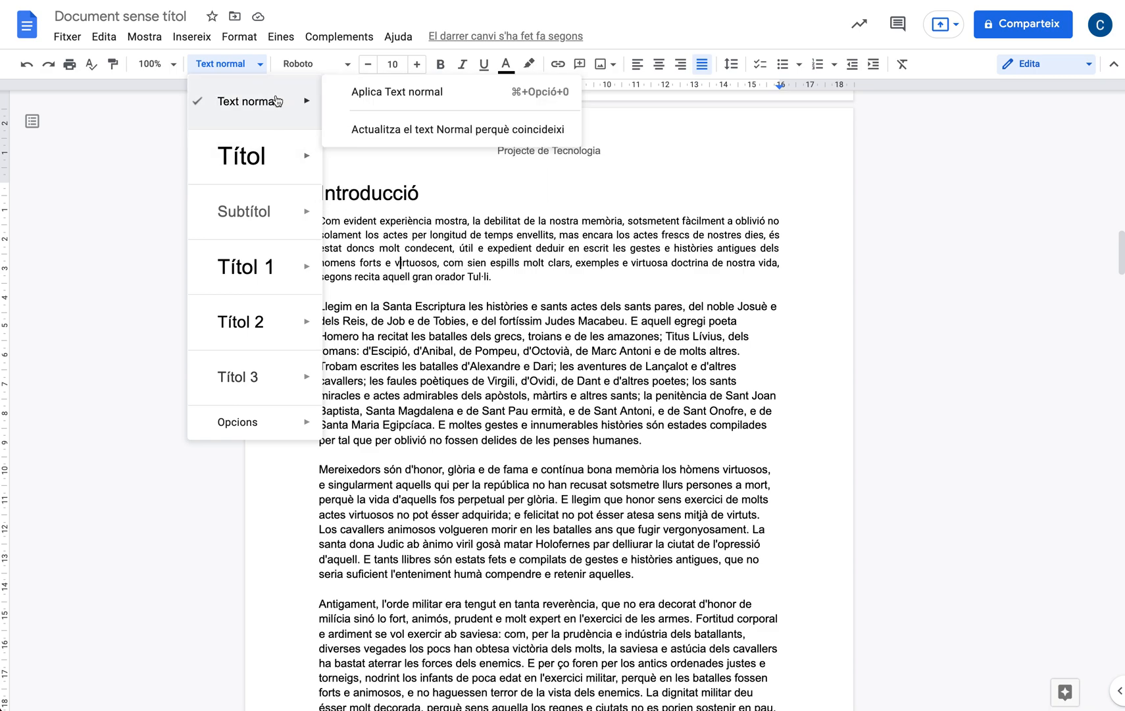
{"action": "left_click", "coordinate": [378, 131]}
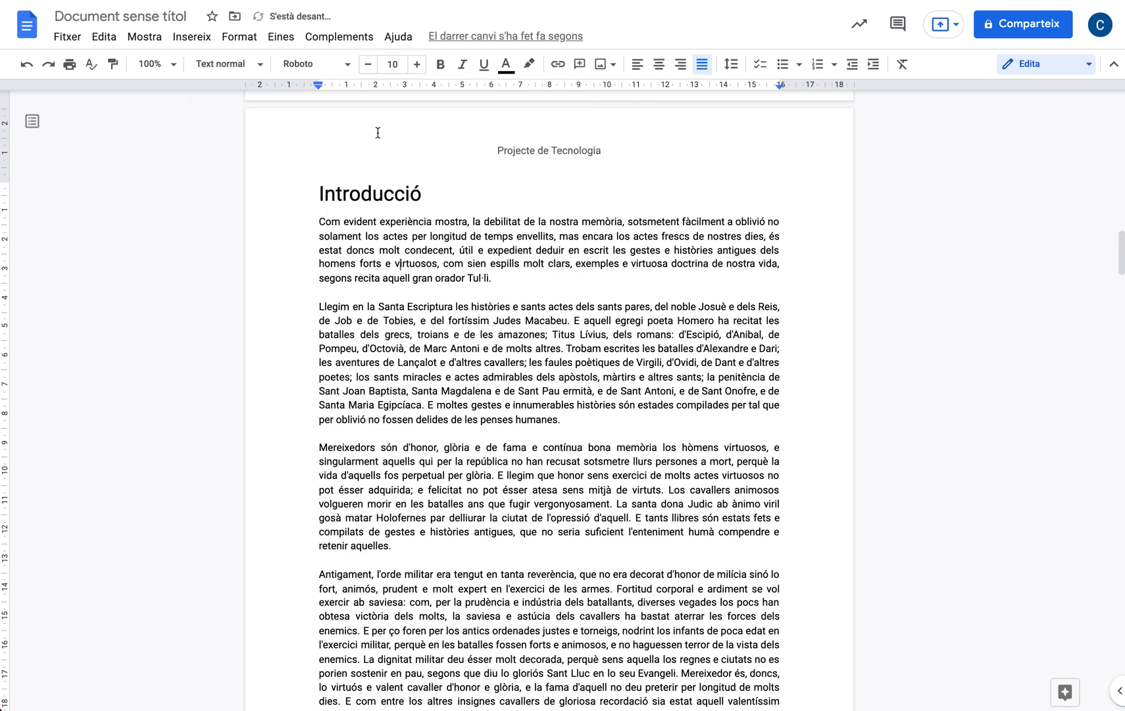
- Examine the body text formatting across the Introducció, Objectius and Arquitectura de la informació pages
{"action": "scroll", "coordinate": [421, 519], "scroll_direction": "down", "scroll_amount": 5}
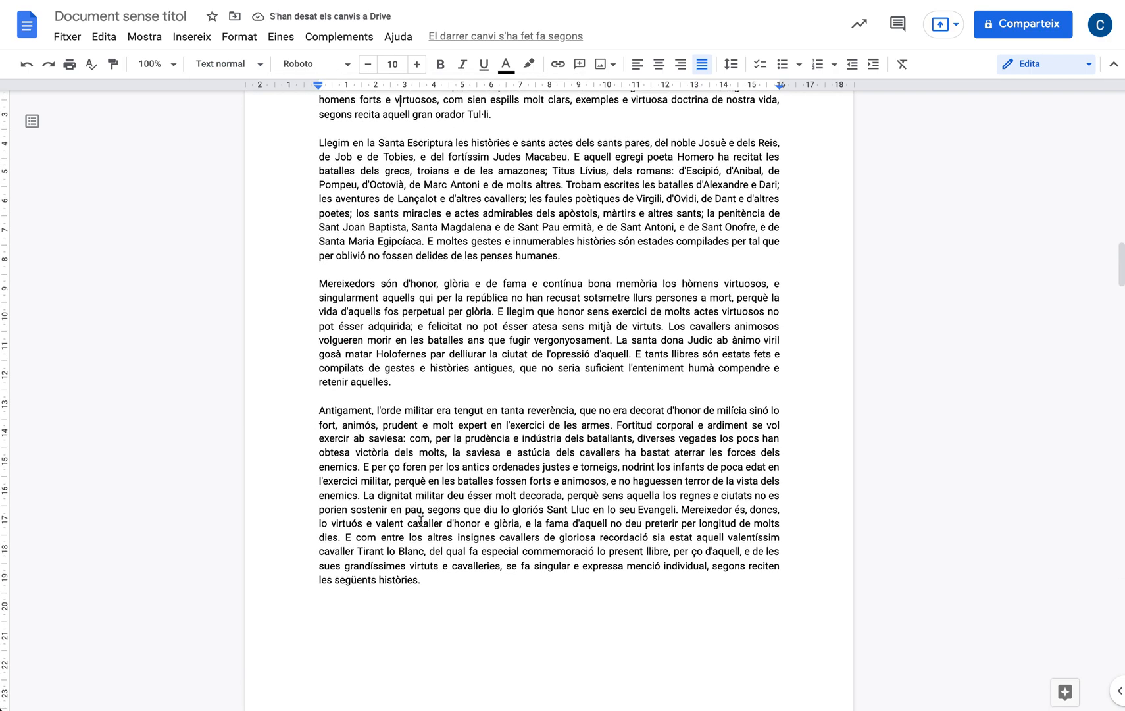
{"action": "scroll", "coordinate": [699, 367], "scroll_direction": "down", "scroll_amount": 12}
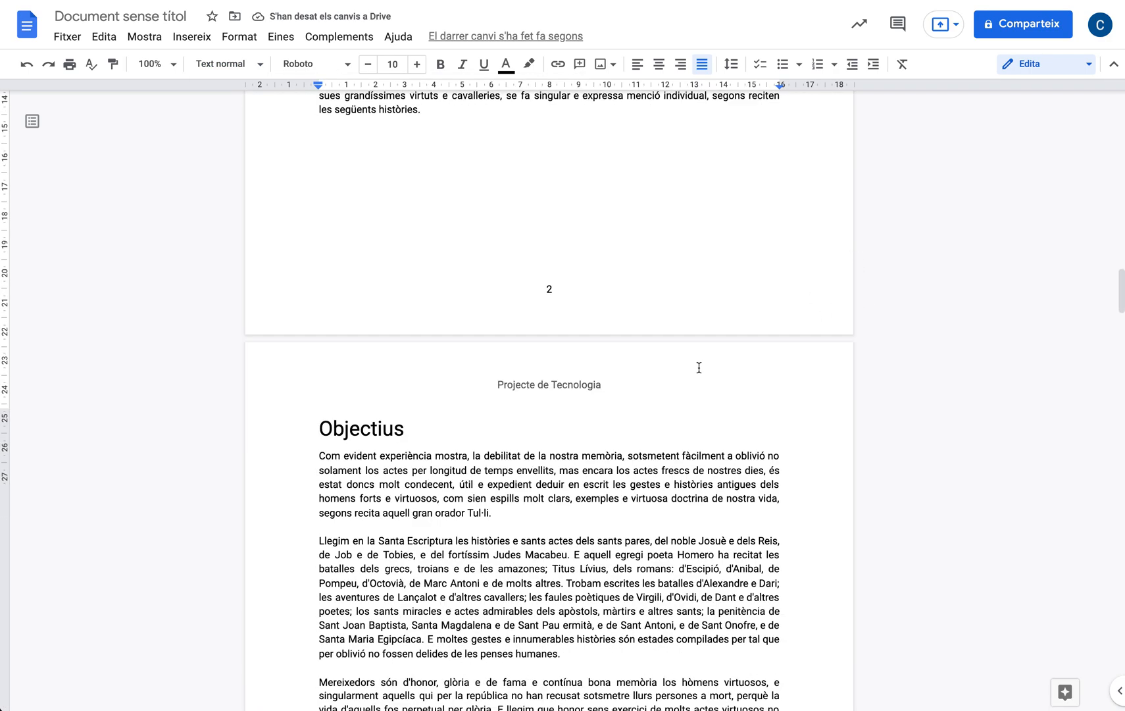
{"action": "scroll", "coordinate": [699, 367], "scroll_direction": "down", "scroll_amount": 15}
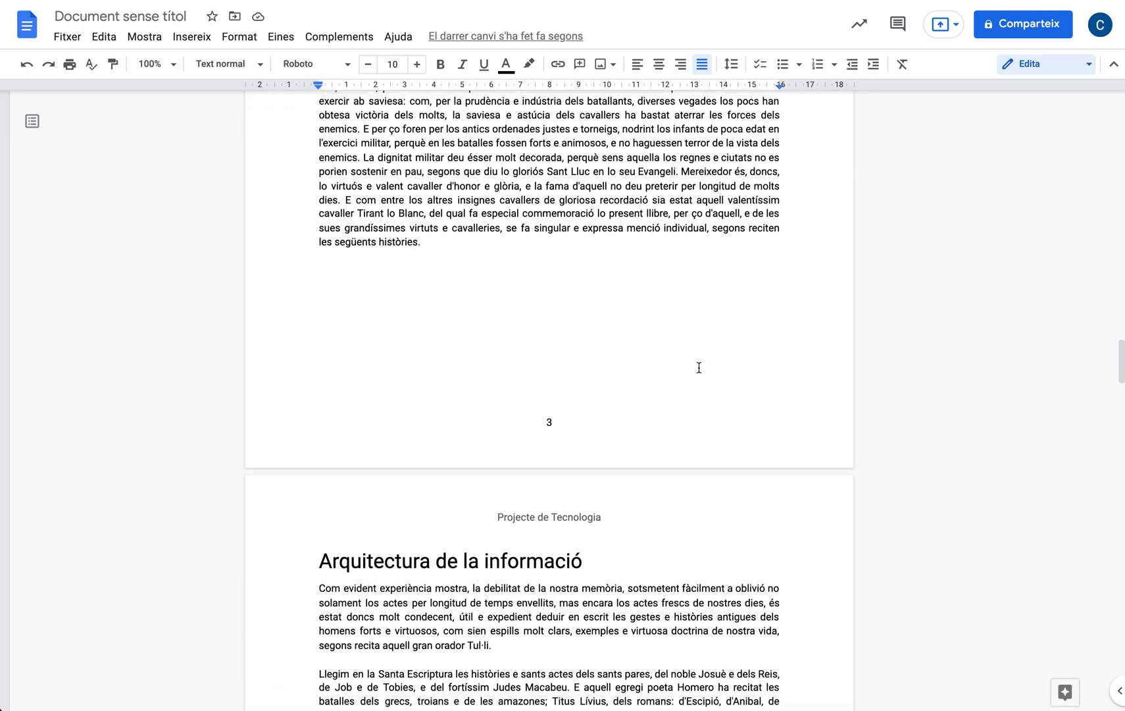
{"action": "scroll", "coordinate": [699, 368], "scroll_direction": "down", "scroll_amount": 4}
- Set the Introducció heading to font size 21 and colour its text dark purple
{"action": "scroll", "coordinate": [699, 367], "scroll_direction": "up", "scroll_amount": 12}
{"action": "scroll", "coordinate": [699, 367], "scroll_direction": "up", "scroll_amount": 15}
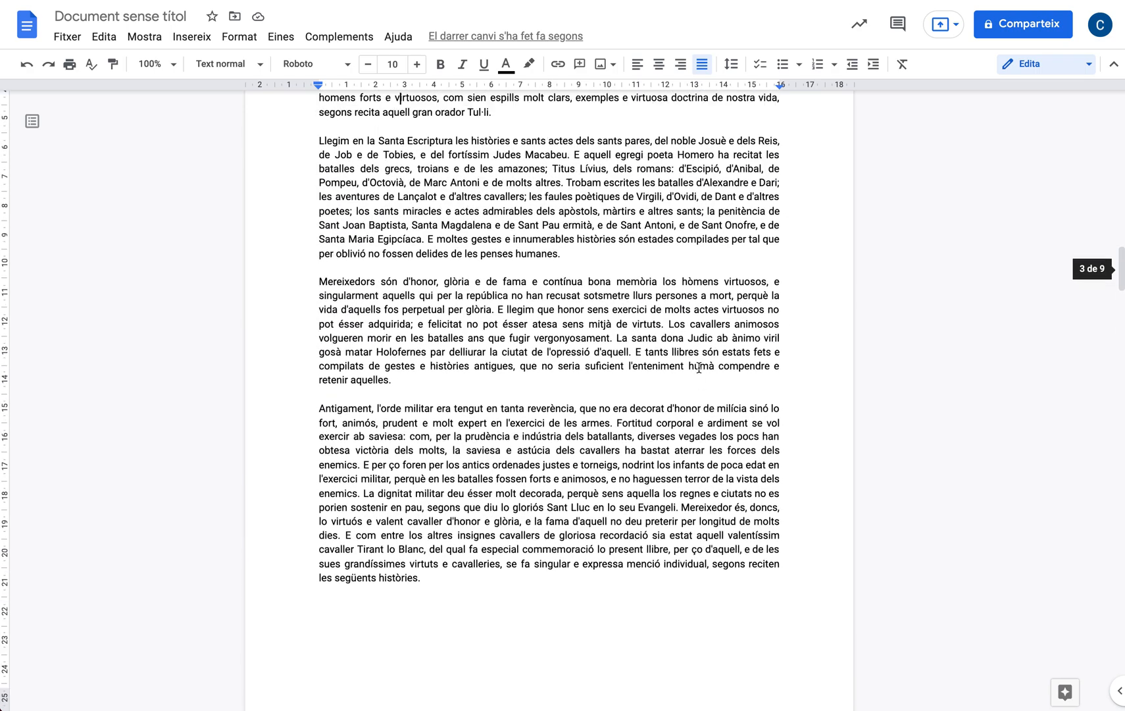
{"action": "scroll", "coordinate": [698, 367], "scroll_direction": "down", "scroll_amount": 1}
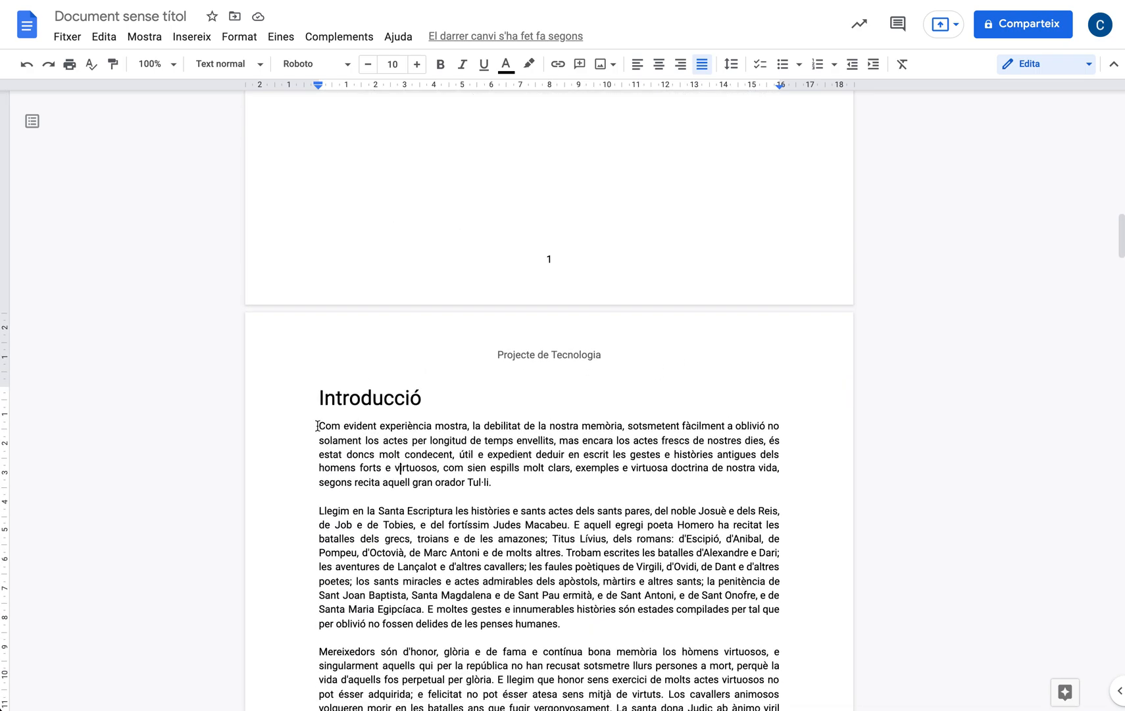
{"action": "double_click", "coordinate": [364, 399]}
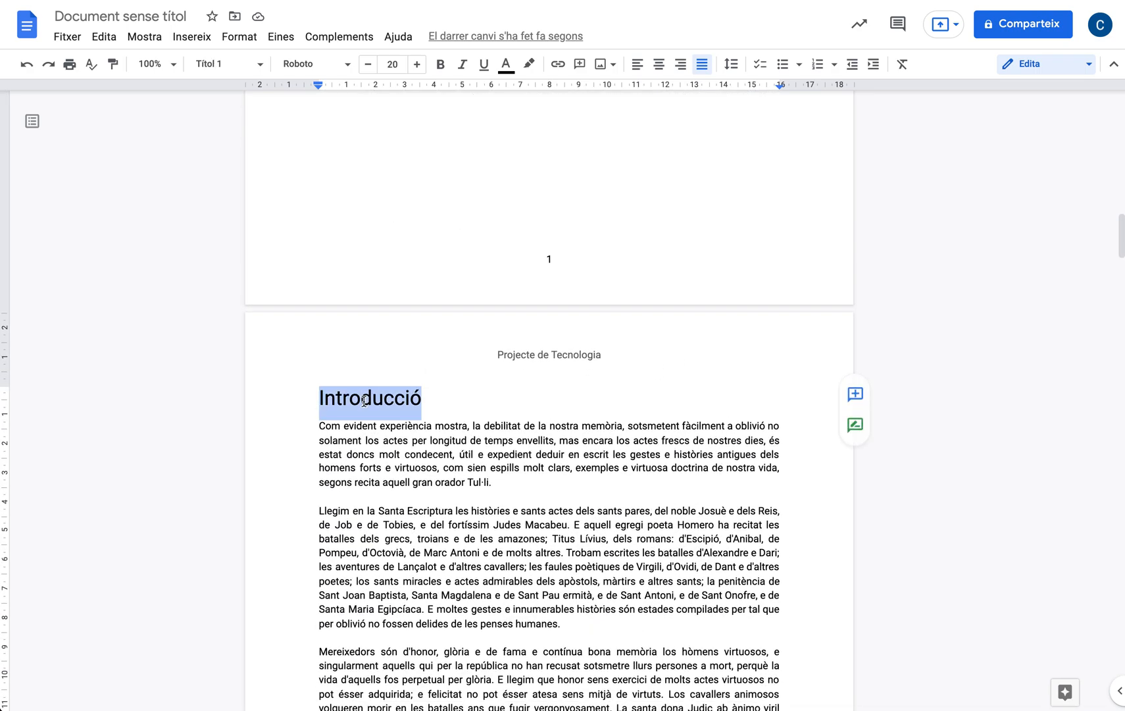
{"action": "left_click", "coordinate": [417, 66]}
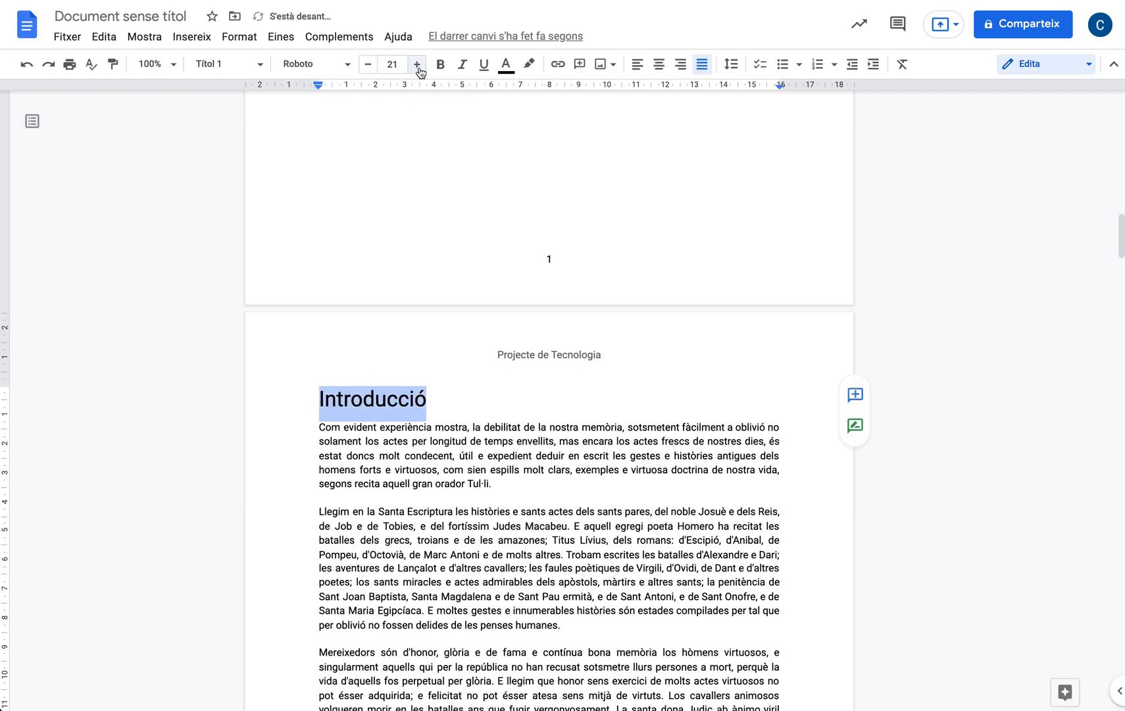
{"action": "left_click", "coordinate": [506, 66]}
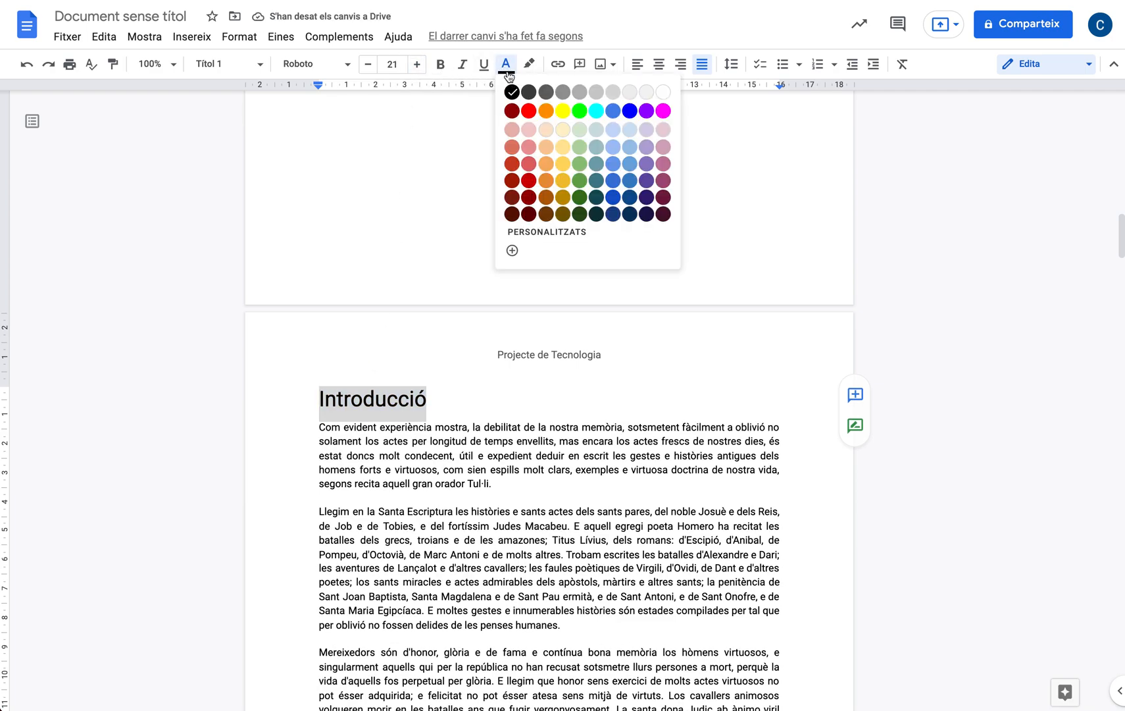
{"action": "left_click", "coordinate": [647, 181]}
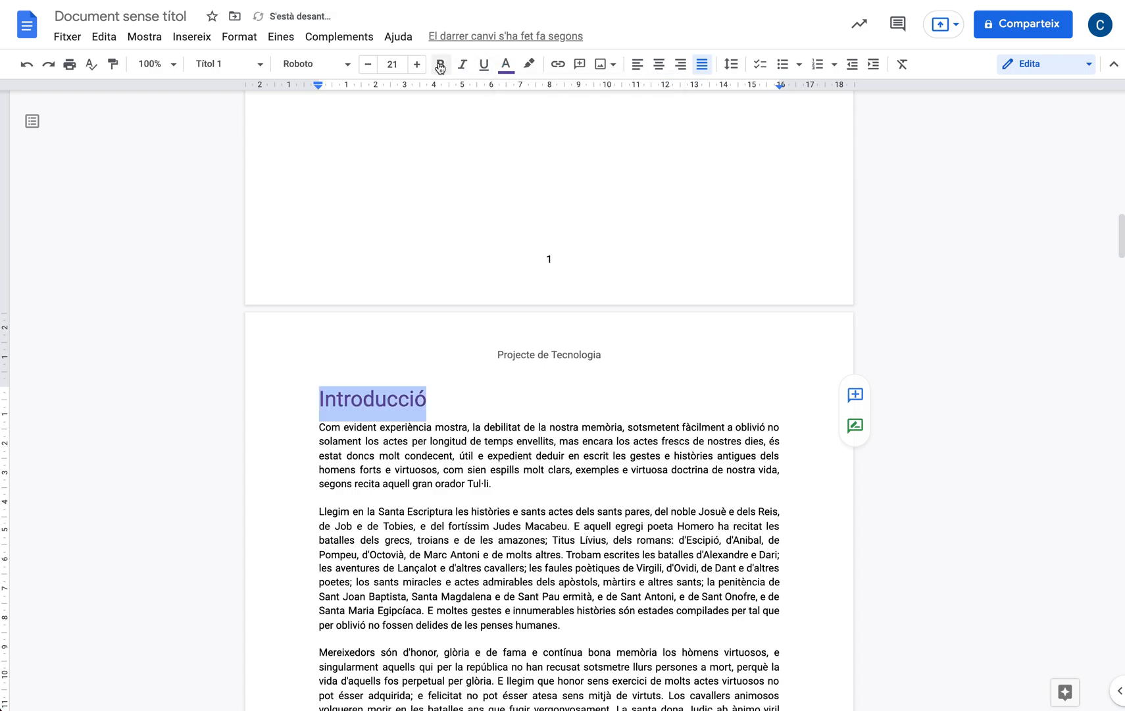
- Apply the Merriweather font to the Introducció heading
{"action": "left_click", "coordinate": [346, 66]}
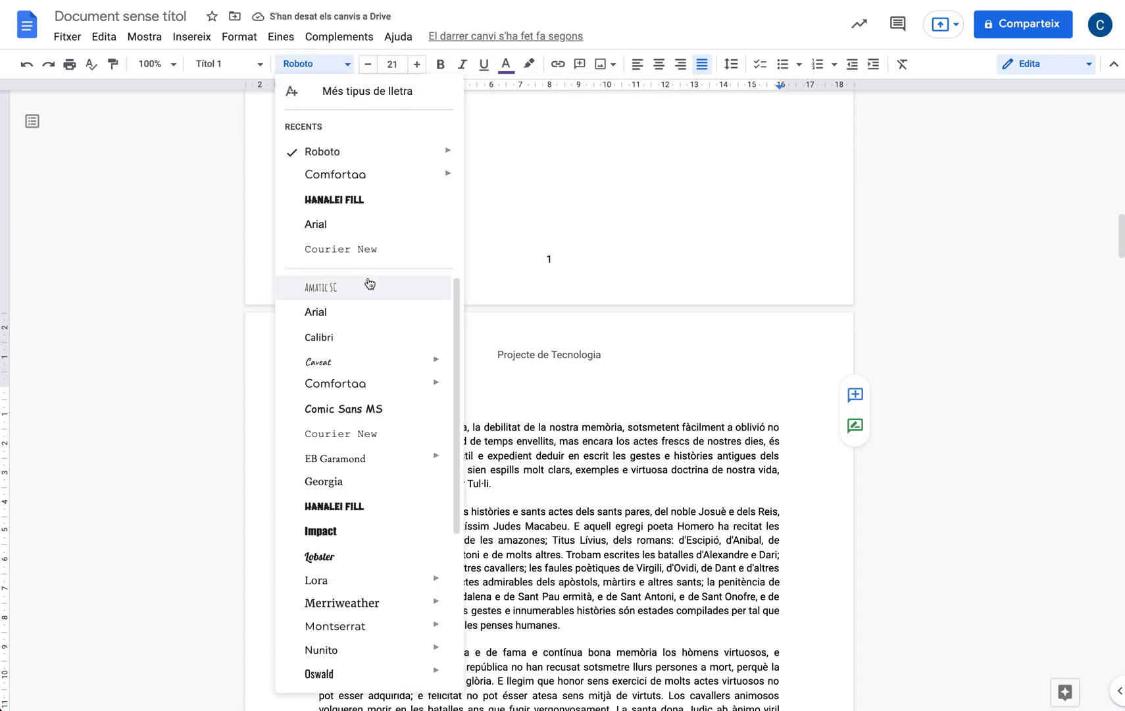
{"action": "scroll", "coordinate": [368, 479], "scroll_direction": "down", "scroll_amount": 1}
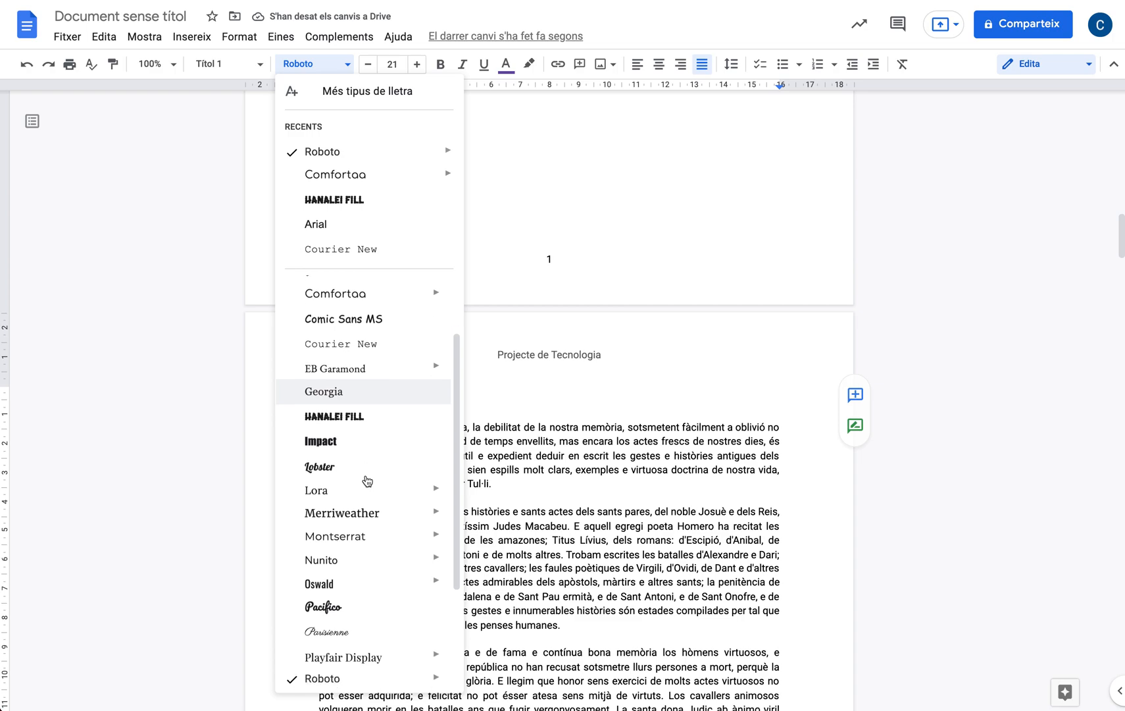
{"action": "left_click", "coordinate": [344, 508]}
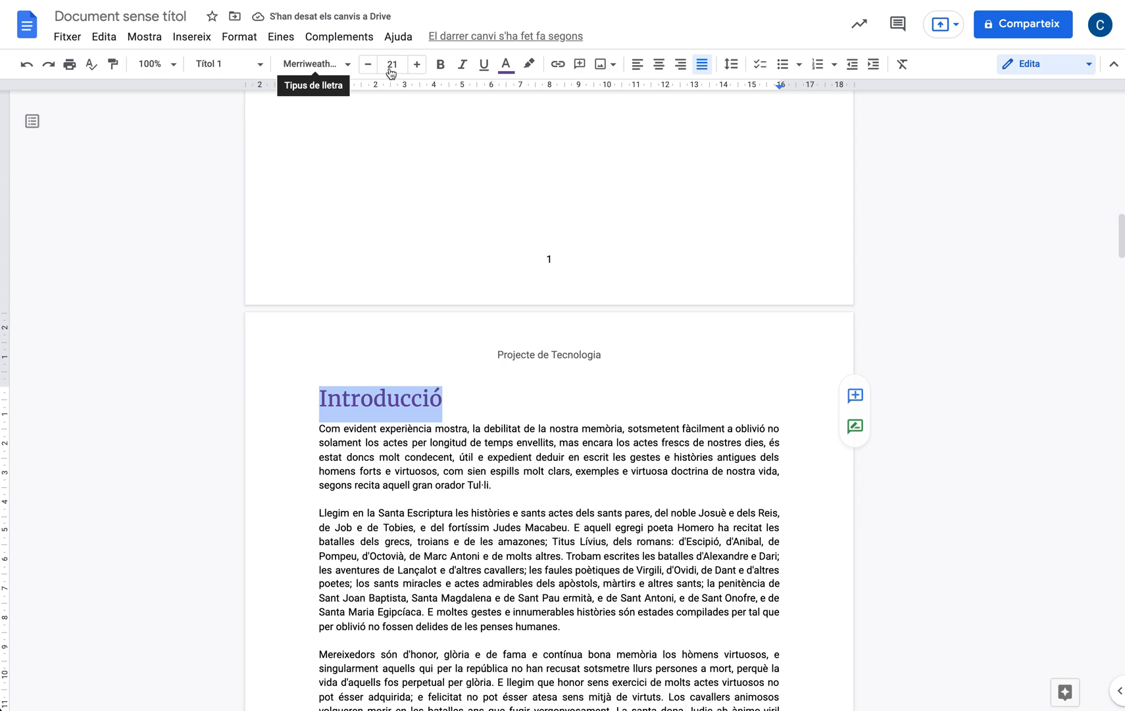
- Change the Introducció heading's font to Oswald
{"action": "left_click", "coordinate": [347, 66]}
{"action": "scroll", "coordinate": [394, 565], "scroll_direction": "down", "scroll_amount": 3}
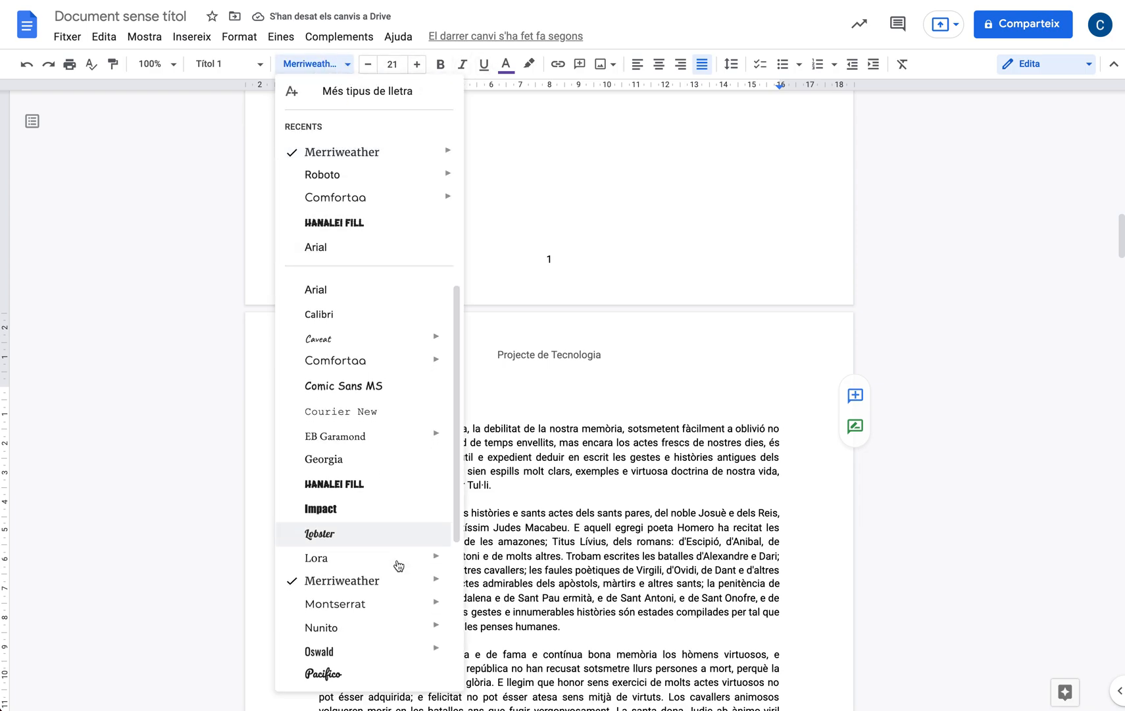
{"action": "mouse_move", "coordinate": [394, 567]}
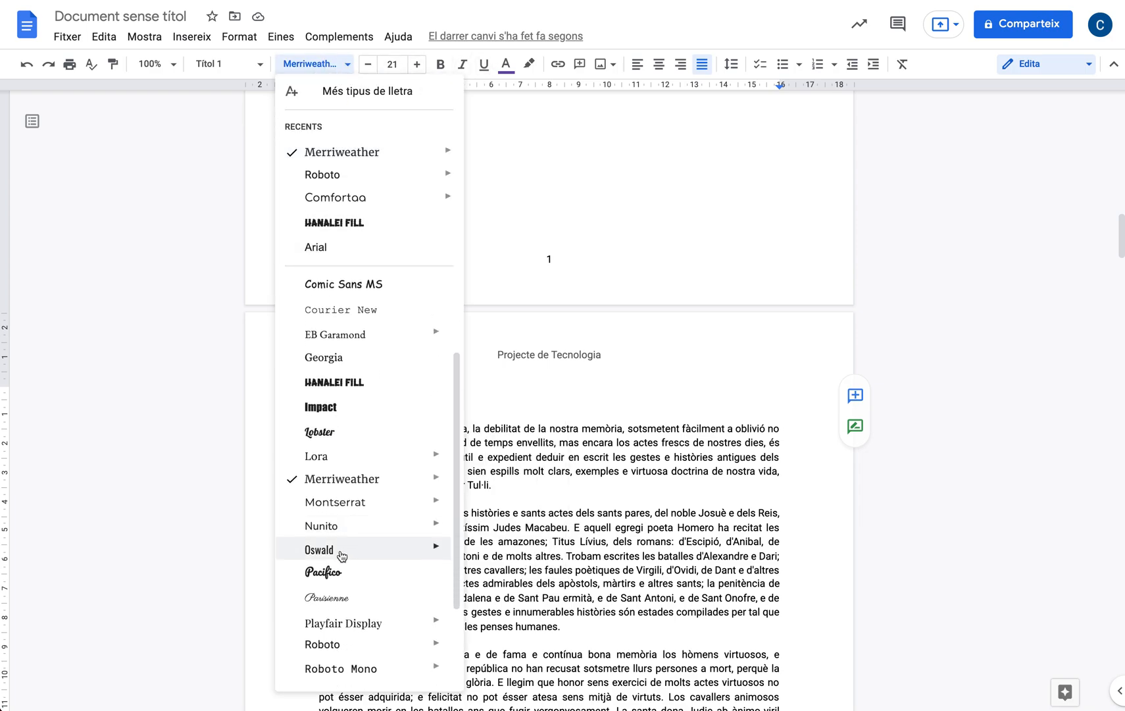
{"action": "left_click", "coordinate": [341, 556]}
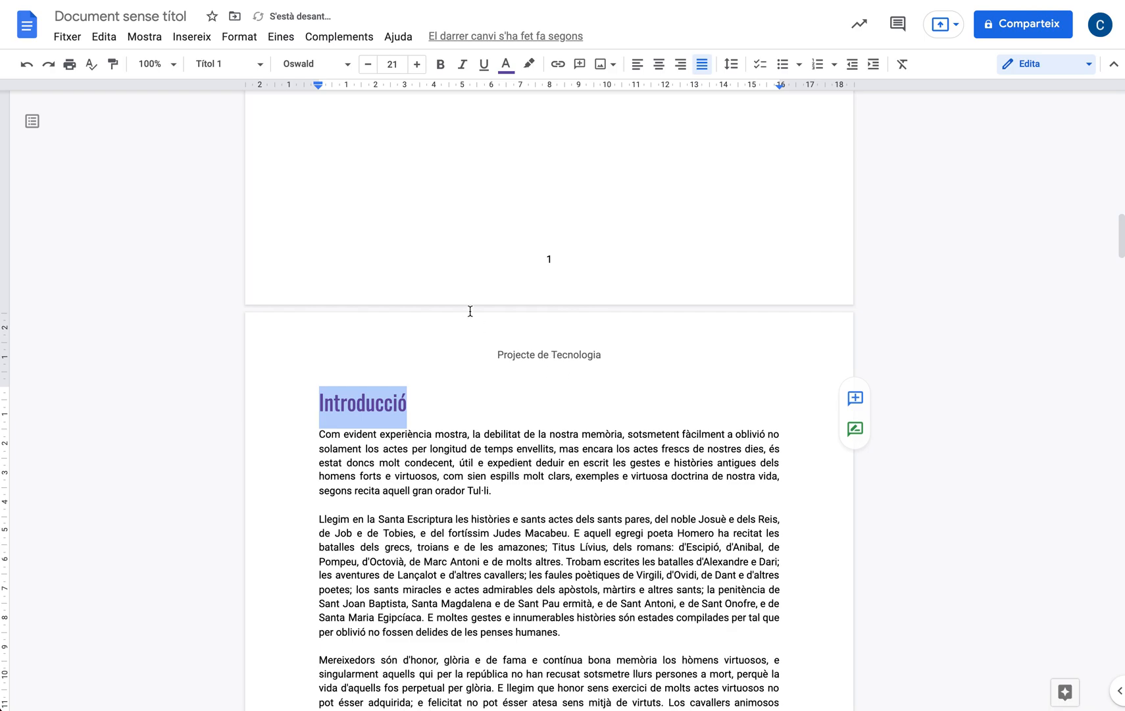
- Update the "Títol 1" style to match the formatted Introducció heading
{"action": "left_click", "coordinate": [378, 402]}
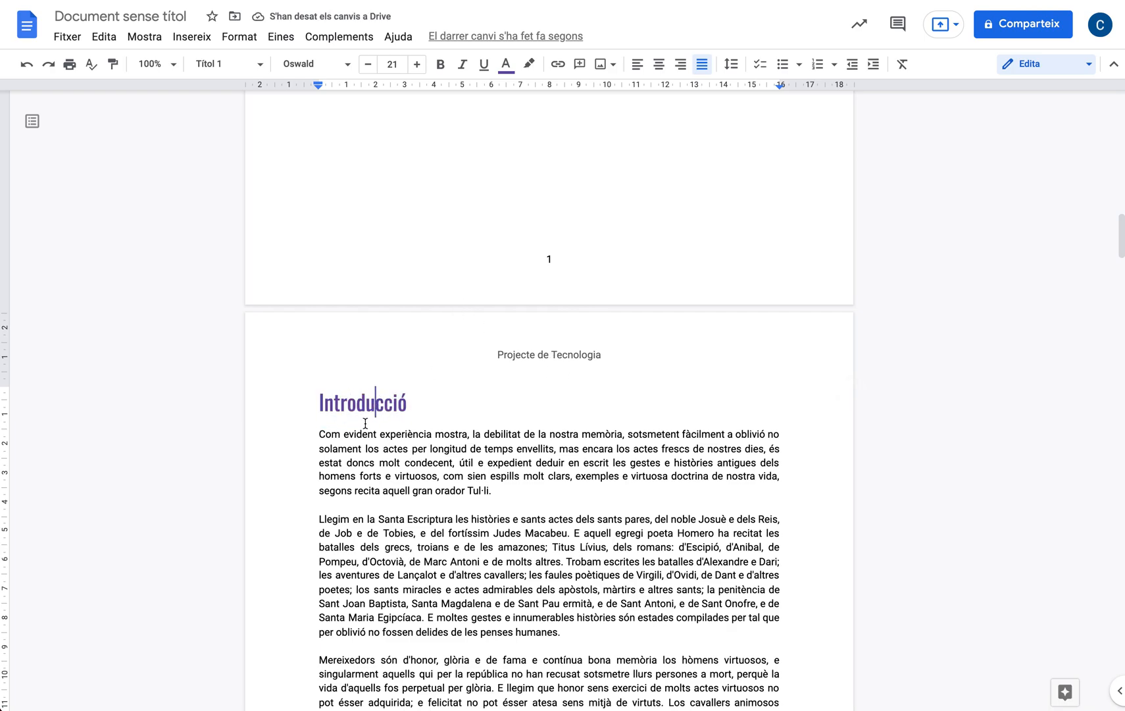
{"action": "scroll", "coordinate": [365, 423], "scroll_direction": "down", "scroll_amount": 8}
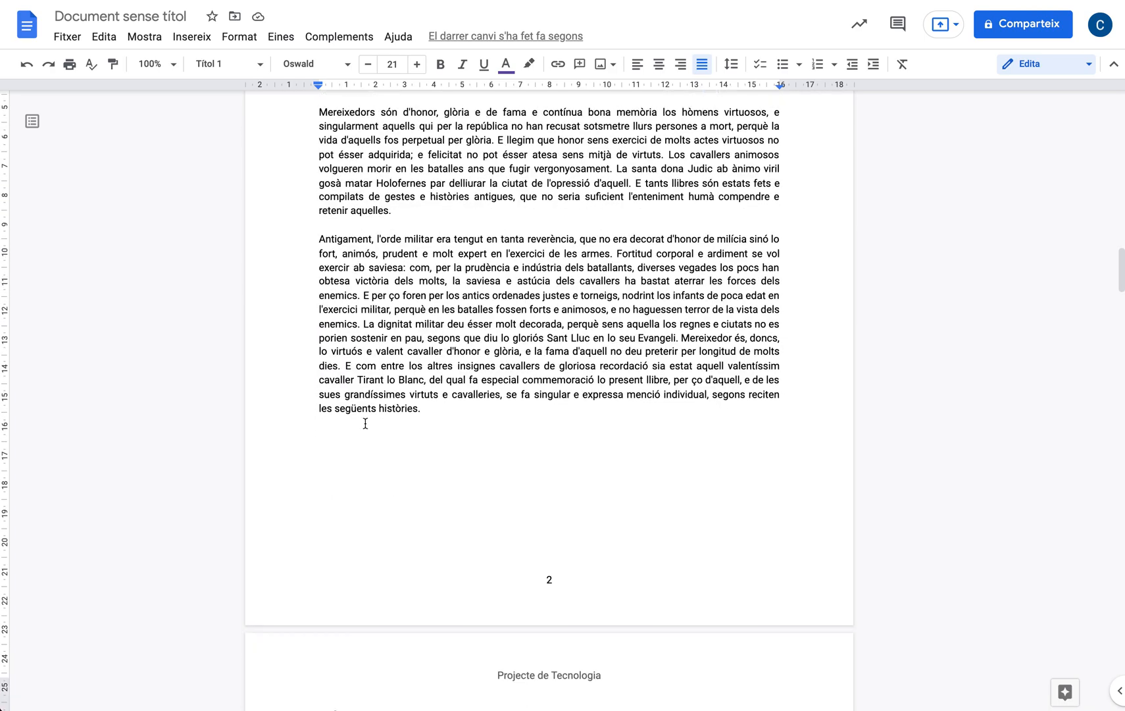
{"action": "scroll", "coordinate": [365, 423], "scroll_direction": "up", "scroll_amount": 10}
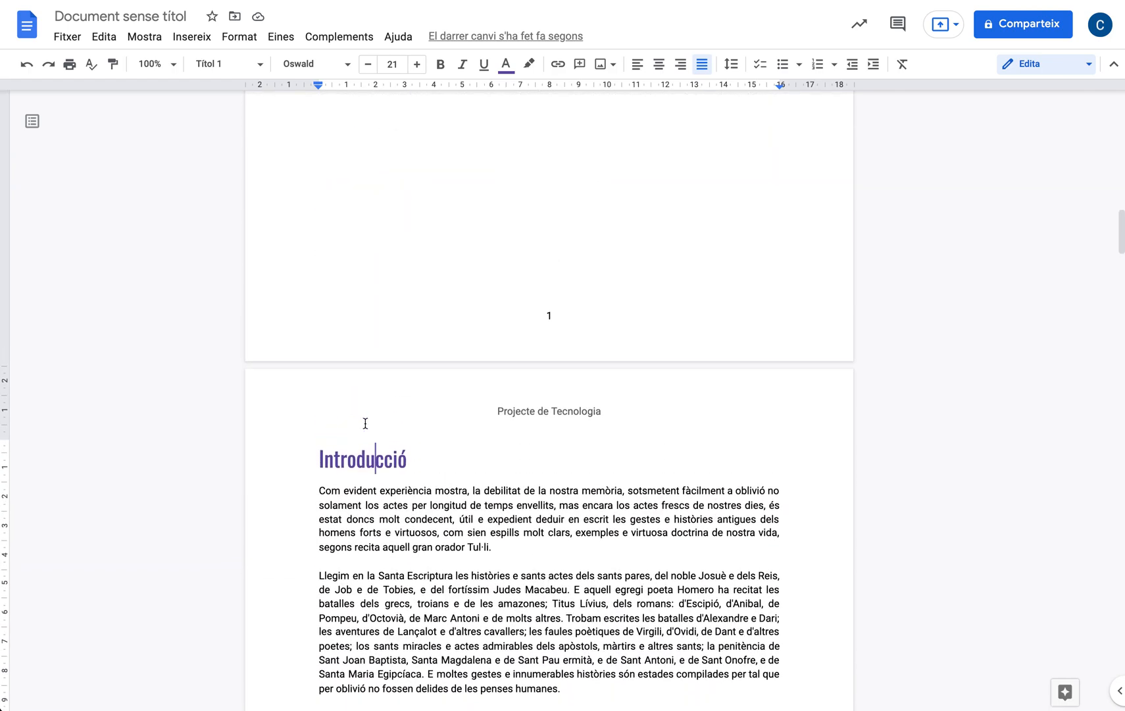
{"action": "left_click", "coordinate": [259, 68]}
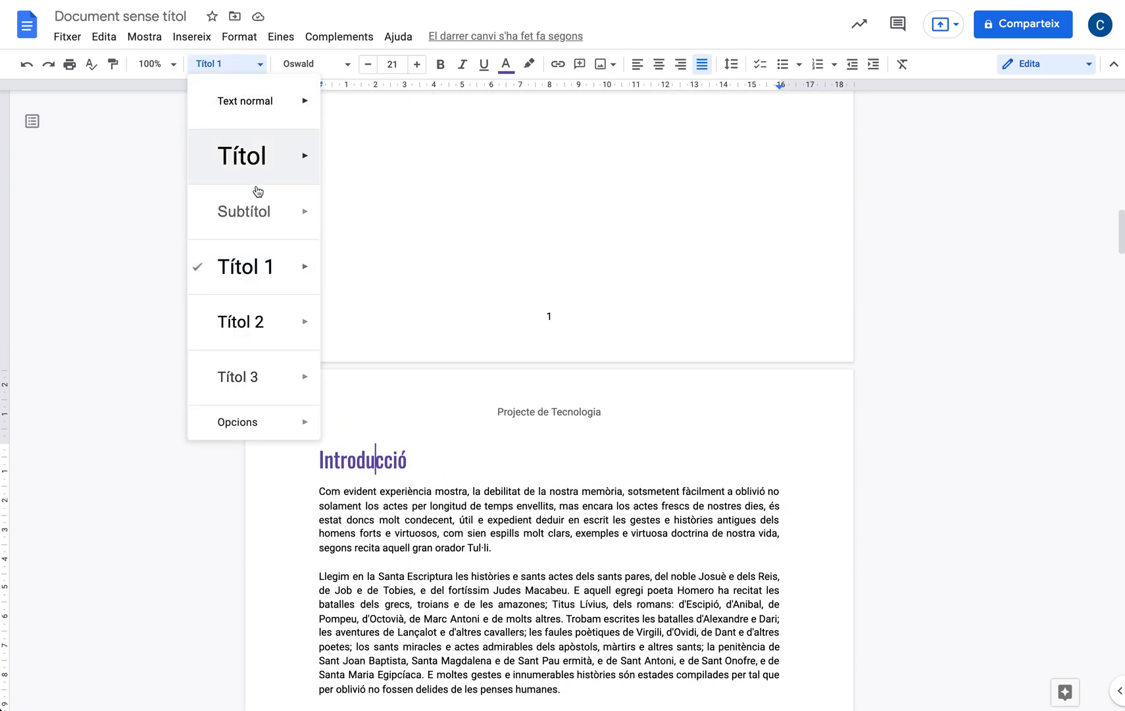
{"action": "mouse_move", "coordinate": [261, 268]}
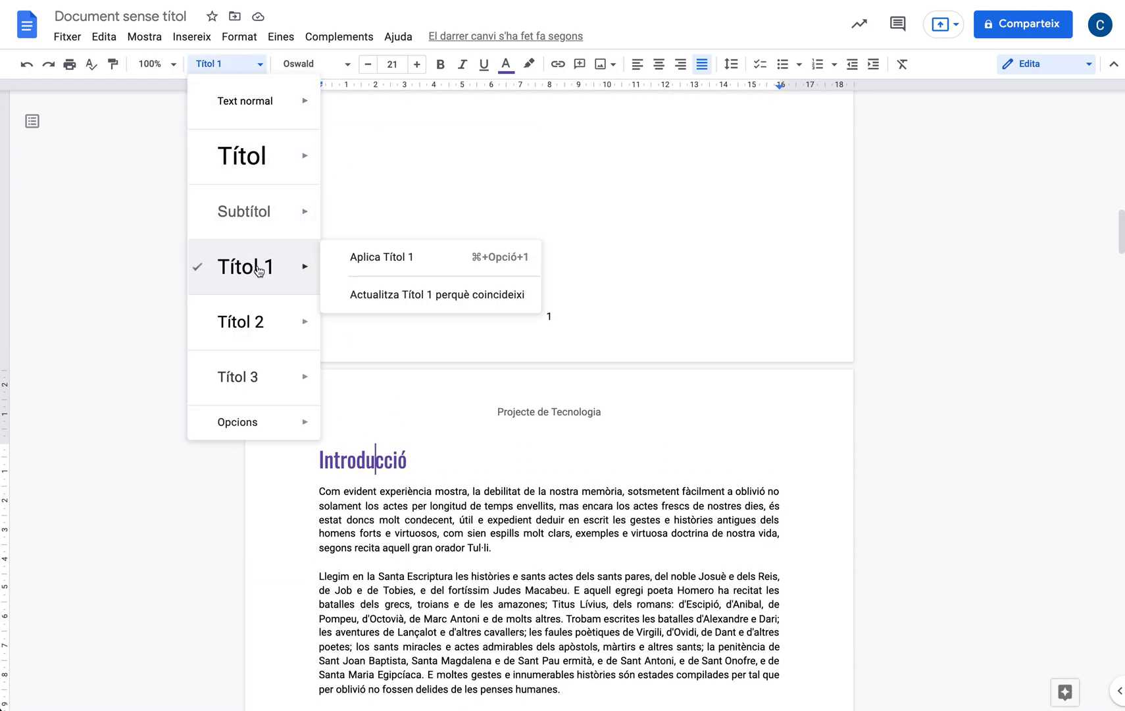
{"action": "left_click", "coordinate": [381, 297]}
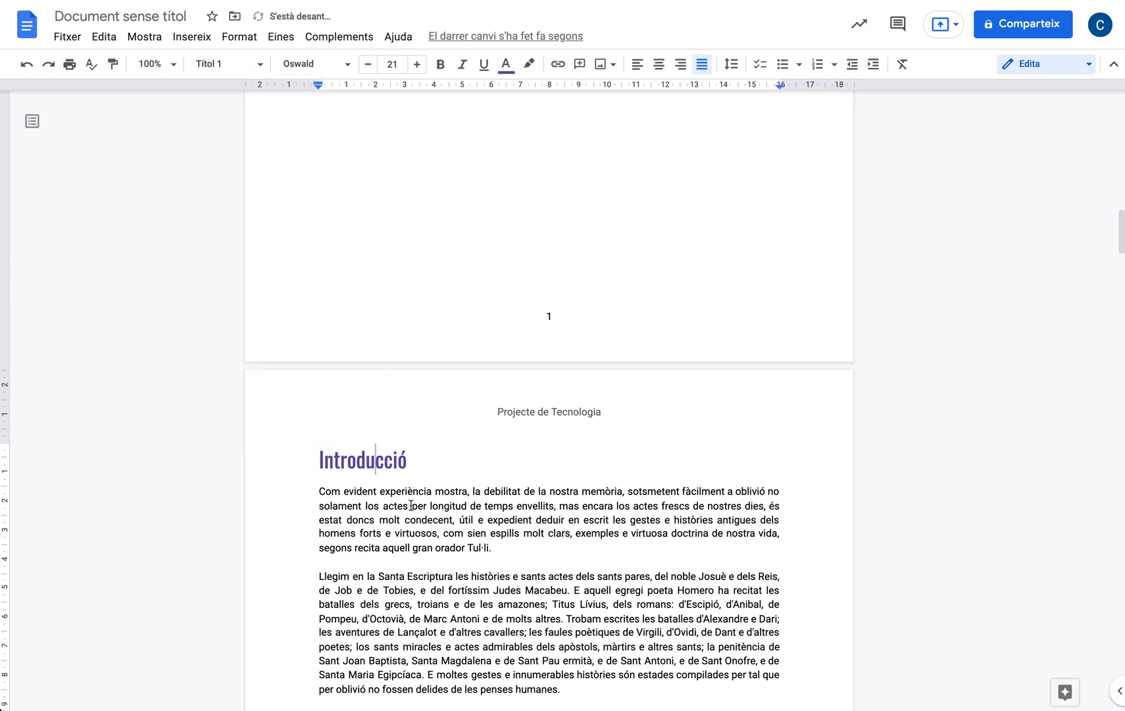
- Refresh the table of contents on the Índex page
{"action": "scroll", "coordinate": [411, 504], "scroll_direction": "down", "scroll_amount": 17}
{"action": "scroll", "coordinate": [411, 504], "scroll_direction": "down", "scroll_amount": 17}
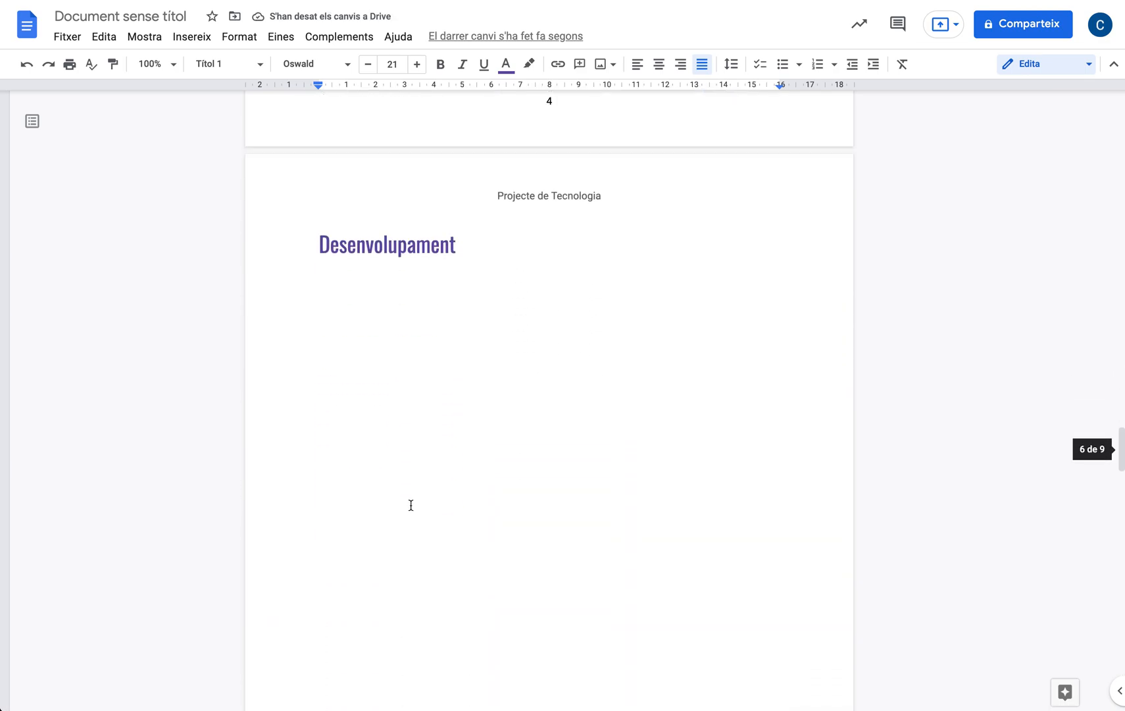
{"action": "scroll", "coordinate": [411, 505], "scroll_direction": "down", "scroll_amount": 13}
{"action": "scroll", "coordinate": [410, 505], "scroll_direction": "up", "scroll_amount": 17}
{"action": "scroll", "coordinate": [411, 505], "scroll_direction": "up", "scroll_amount": 18}
{"action": "scroll", "coordinate": [410, 505], "scroll_direction": "up", "scroll_amount": 10}
{"action": "left_click", "coordinate": [375, 424]}
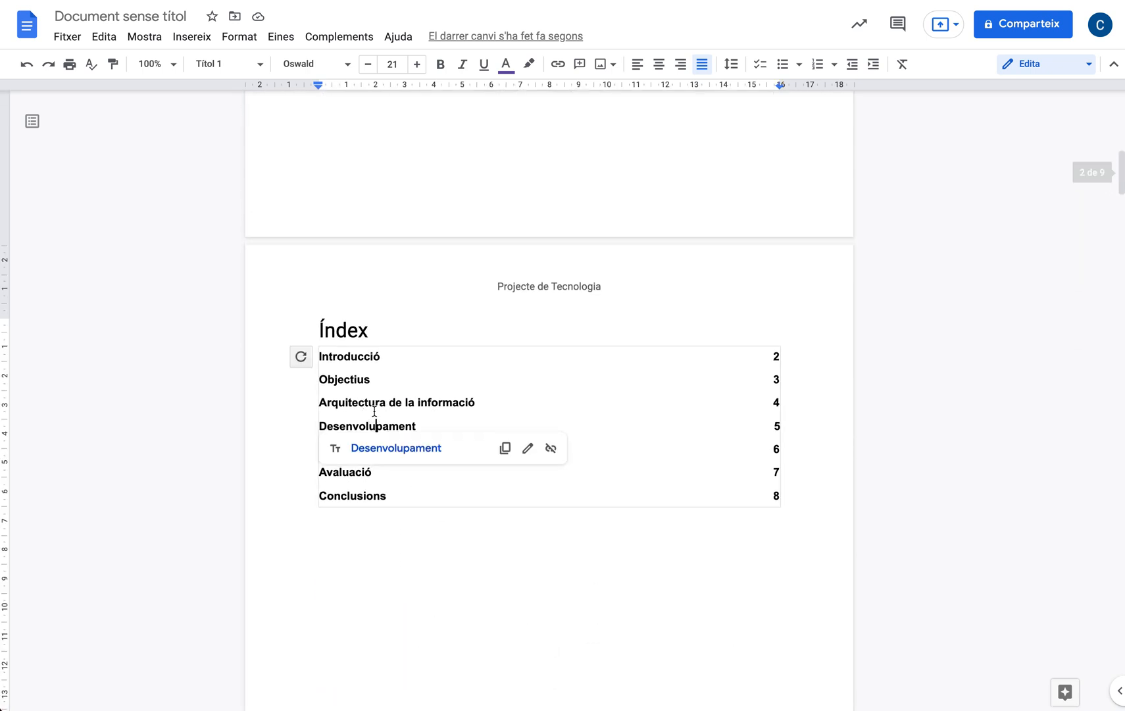
{"action": "left_click", "coordinate": [303, 358]}
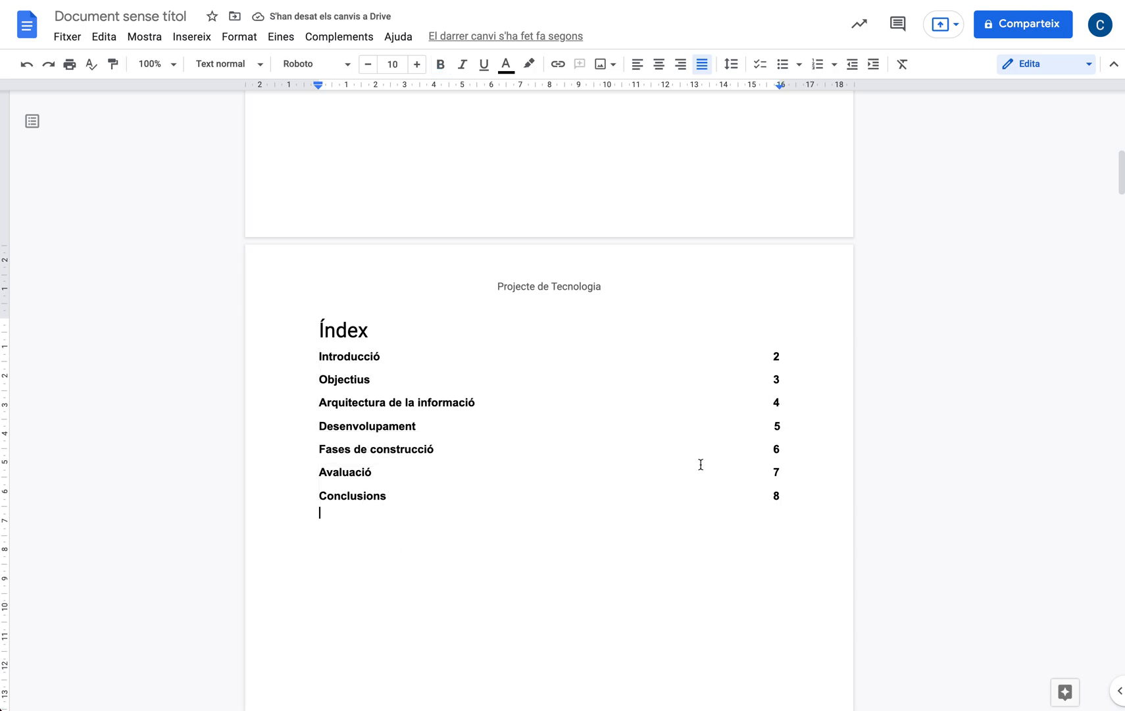
- Examine the heading and body text formatting from the cover page through the Desenvolupament page
{"action": "scroll", "coordinate": [700, 464], "scroll_direction": "up", "scroll_amount": 6}
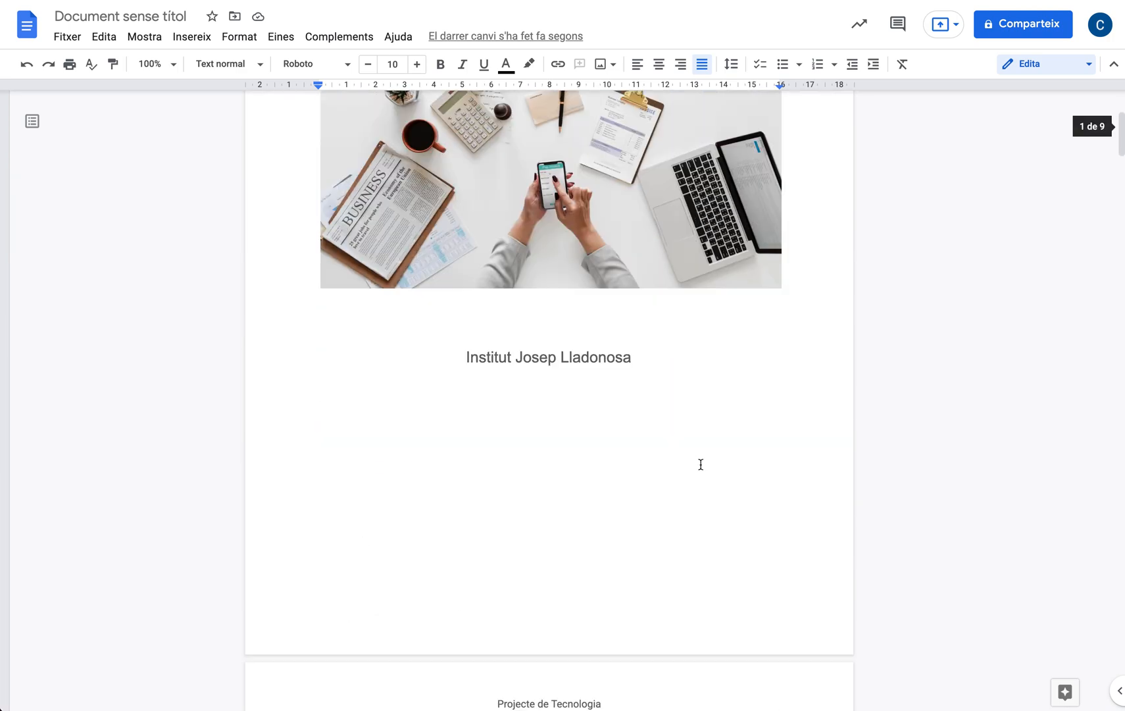
{"action": "scroll", "coordinate": [700, 464], "scroll_direction": "down", "scroll_amount": 17}
{"action": "scroll", "coordinate": [701, 464], "scroll_direction": "down", "scroll_amount": 3}
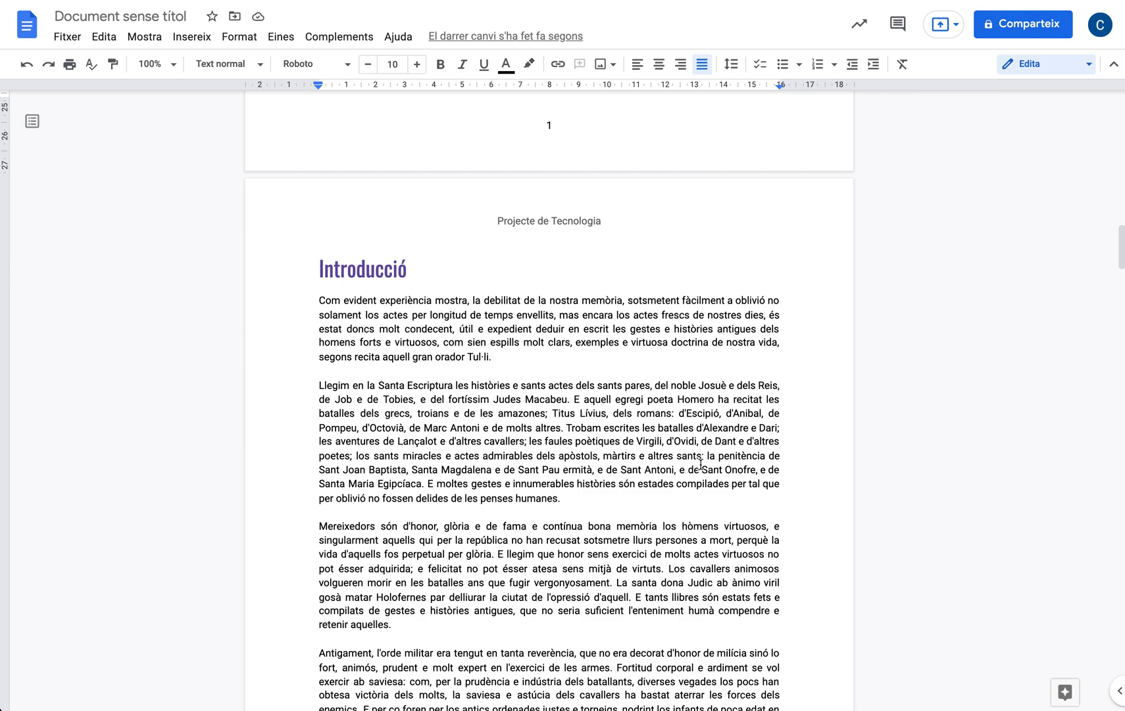
{"action": "scroll", "coordinate": [700, 464], "scroll_direction": "down", "scroll_amount": 19}
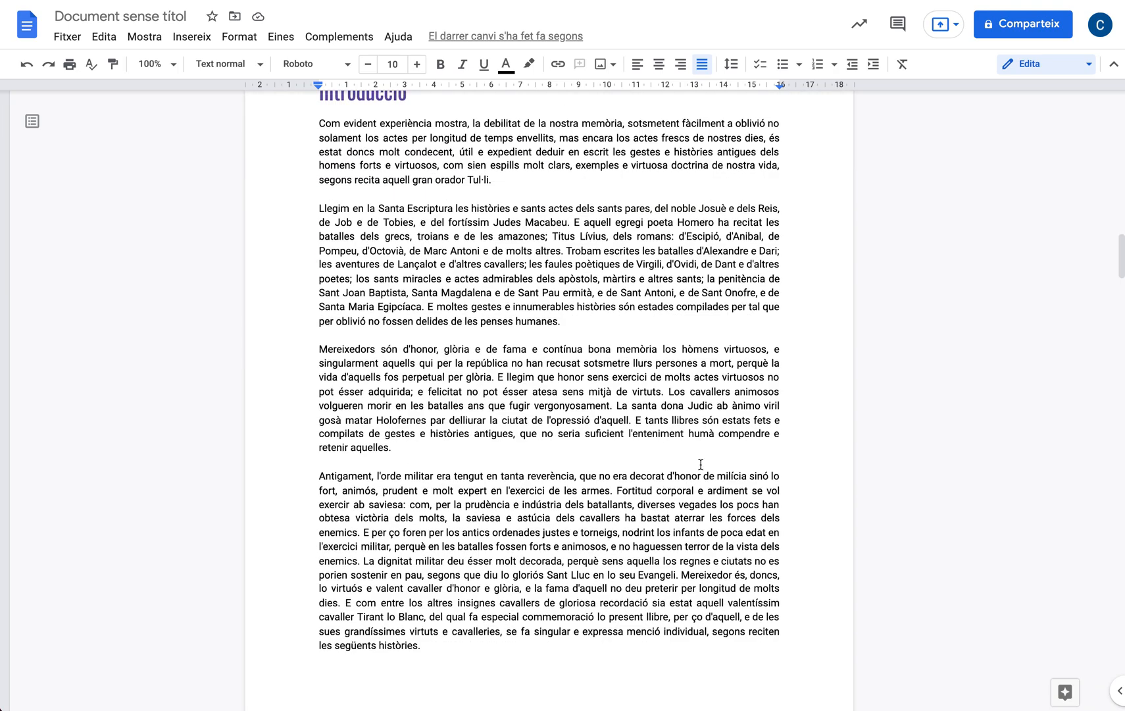
{"action": "scroll", "coordinate": [701, 464], "scroll_direction": "down", "scroll_amount": 14}
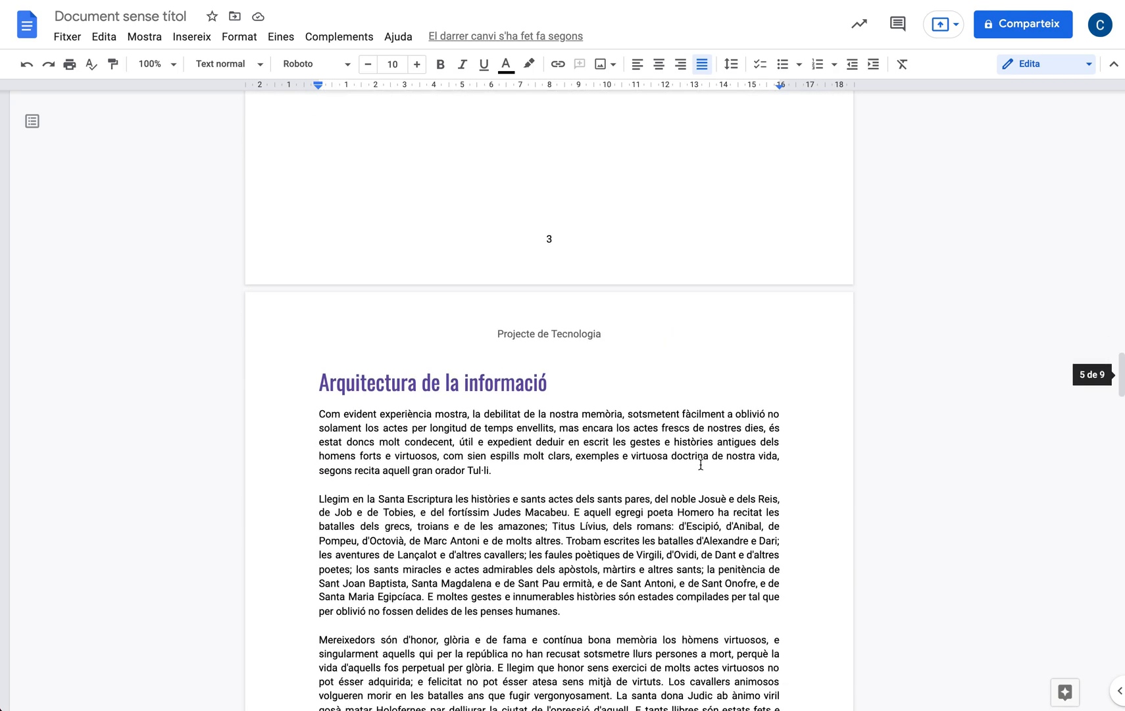
{"action": "scroll", "coordinate": [700, 464], "scroll_direction": "down", "scroll_amount": 6}
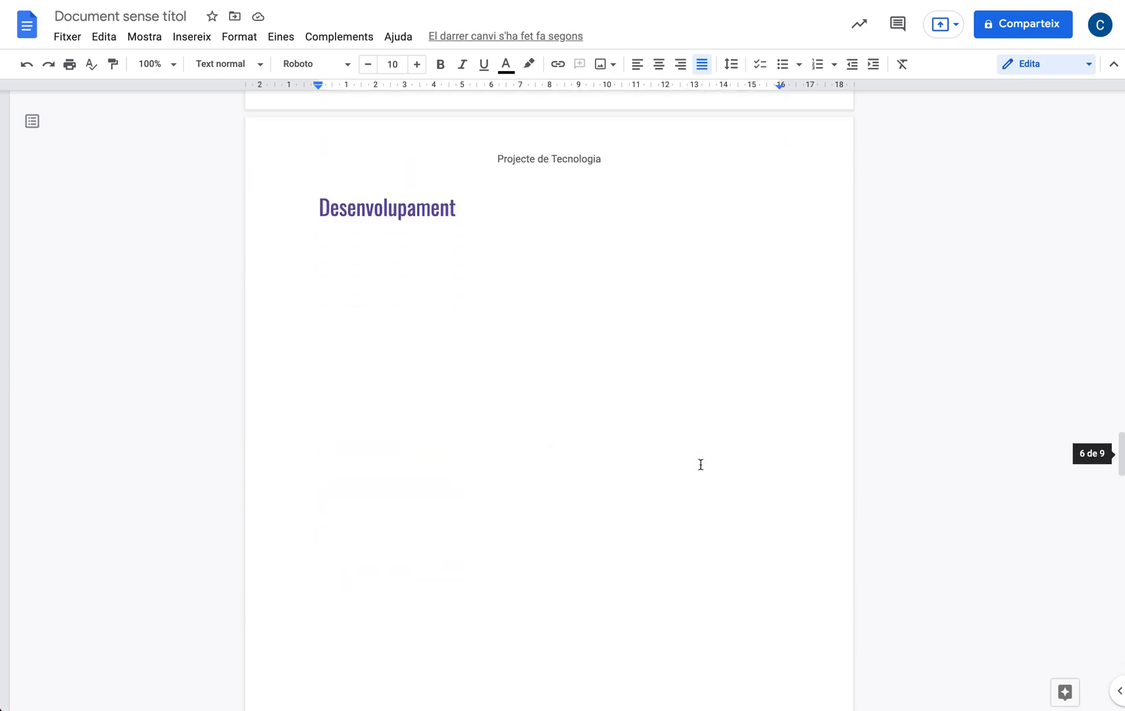
{"action": "scroll", "coordinate": [701, 464], "scroll_direction": "up", "scroll_amount": 3}
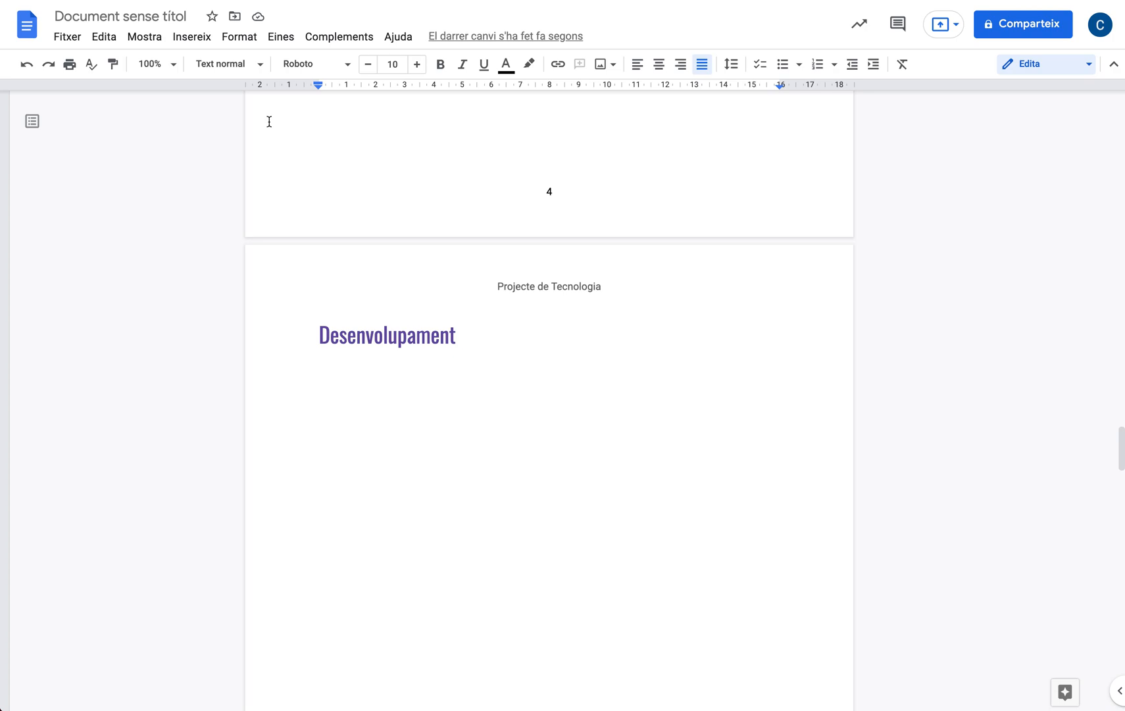
{"action": "scroll", "coordinate": [491, 329], "scroll_direction": "up", "scroll_amount": 8}
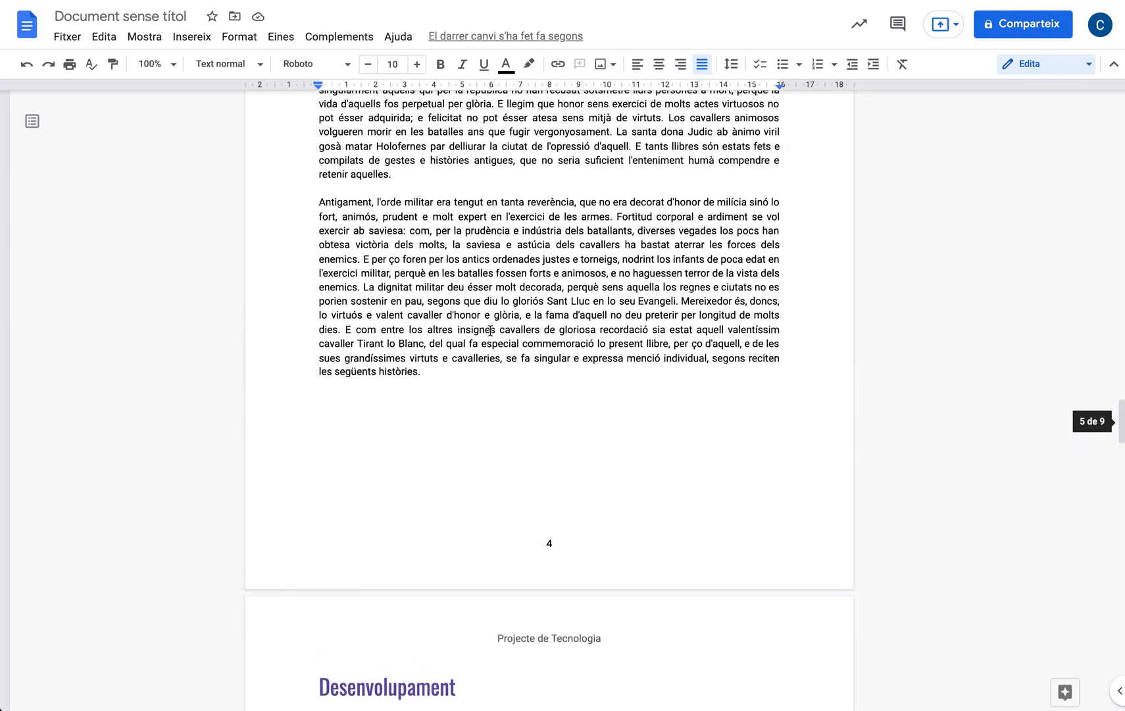
{"action": "scroll", "coordinate": [490, 330], "scroll_direction": "down", "scroll_amount": 11}
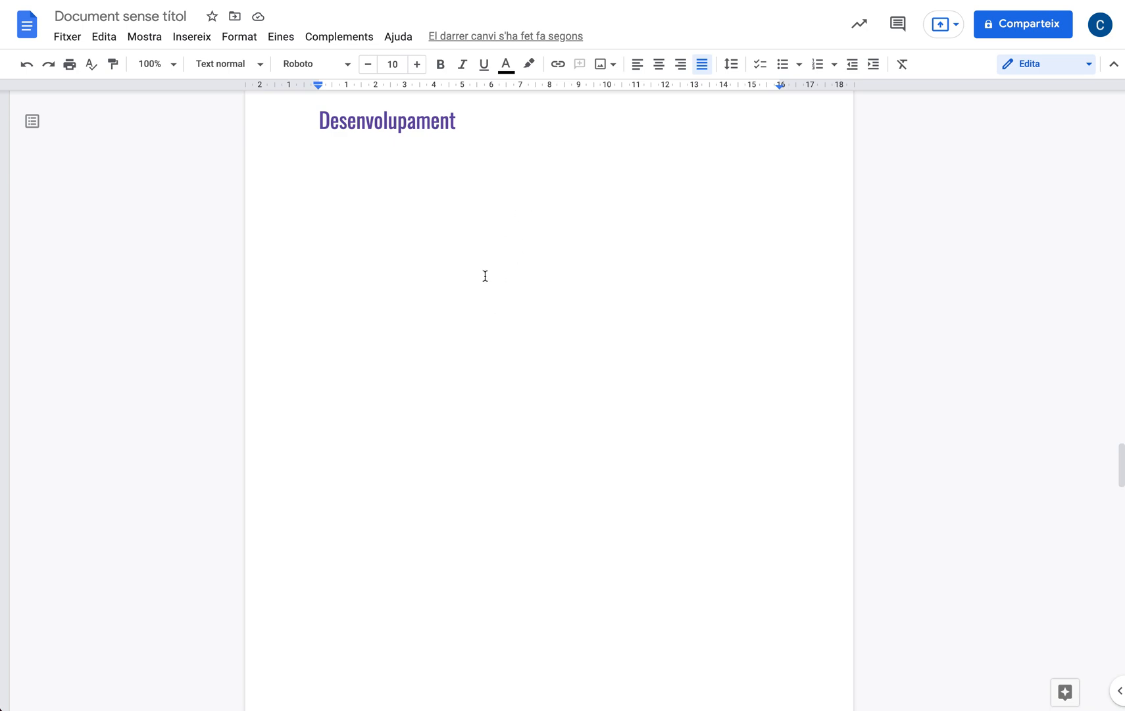
{"action": "scroll", "coordinate": [485, 276], "scroll_direction": "up", "scroll_amount": 2}
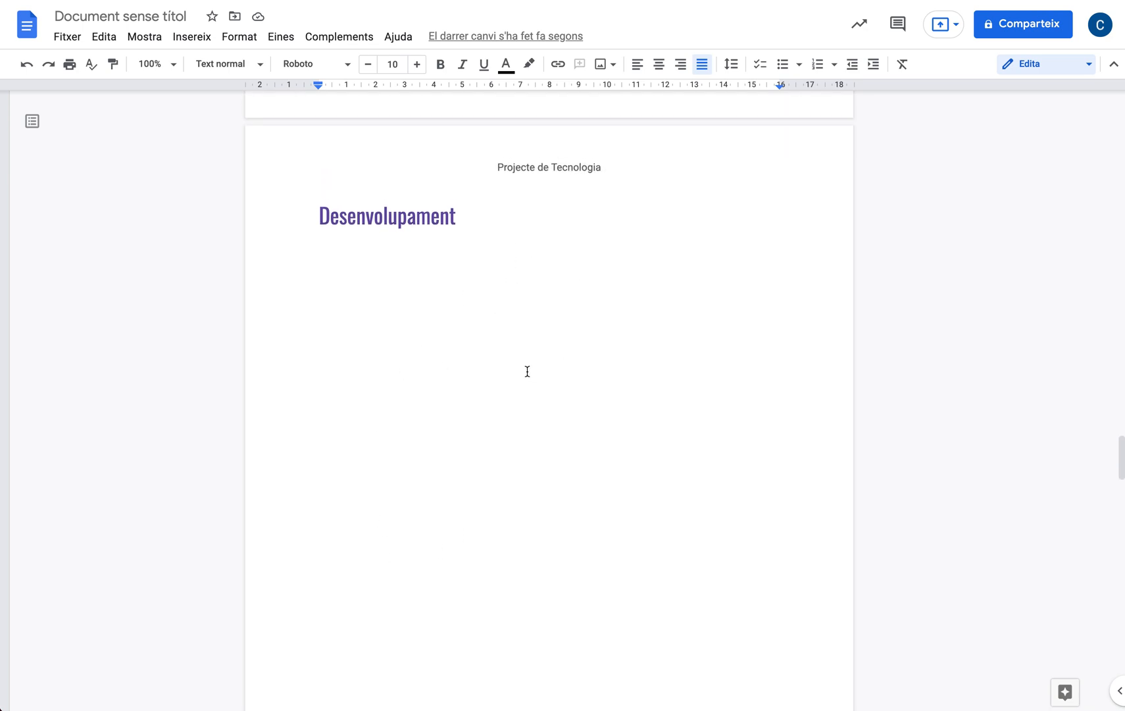
{"action": "scroll", "coordinate": [527, 371], "scroll_direction": "up", "scroll_amount": 5}
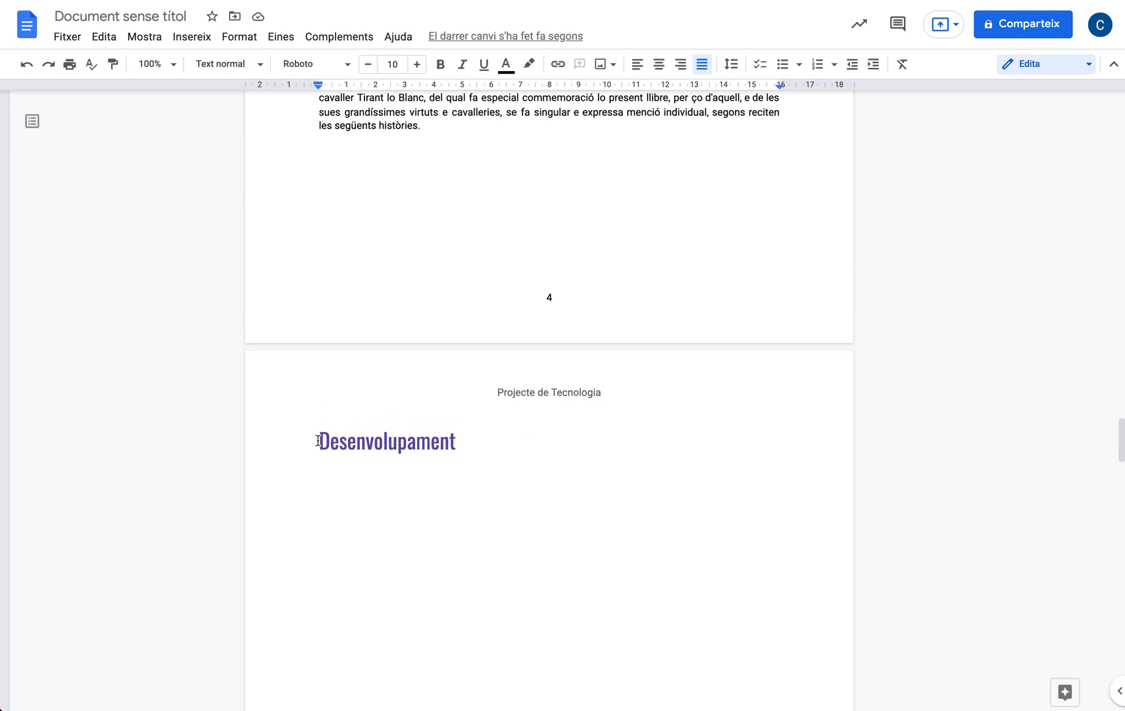
- Remove the page break before the Fases de construcció heading to place it below Desenvolupament on the same page
{"action": "scroll", "coordinate": [319, 442], "scroll_direction": "down", "scroll_amount": 15}
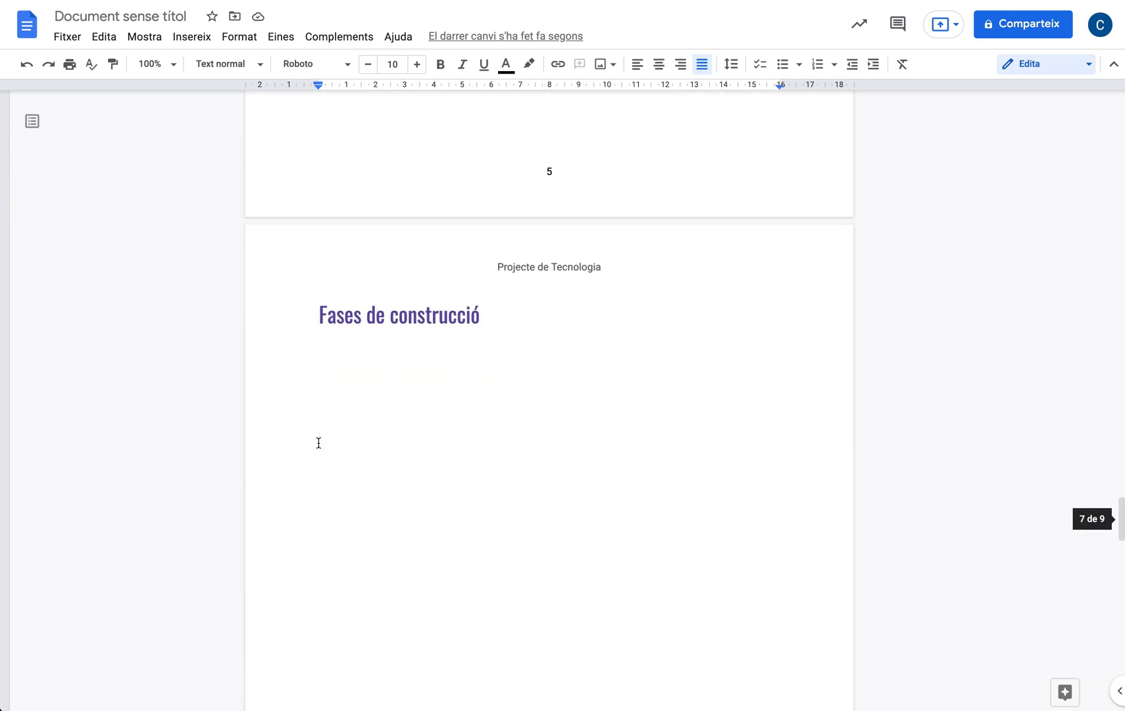
{"action": "left_click", "coordinate": [319, 317]}
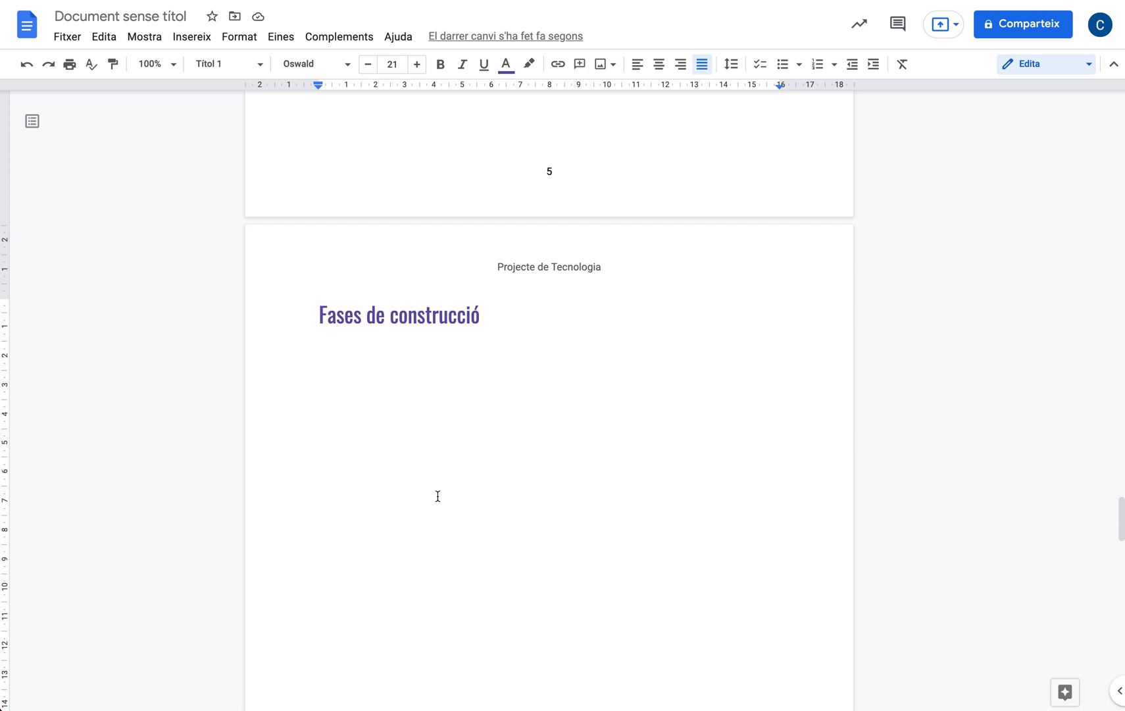
{"action": "key", "text": "BackSpace"}
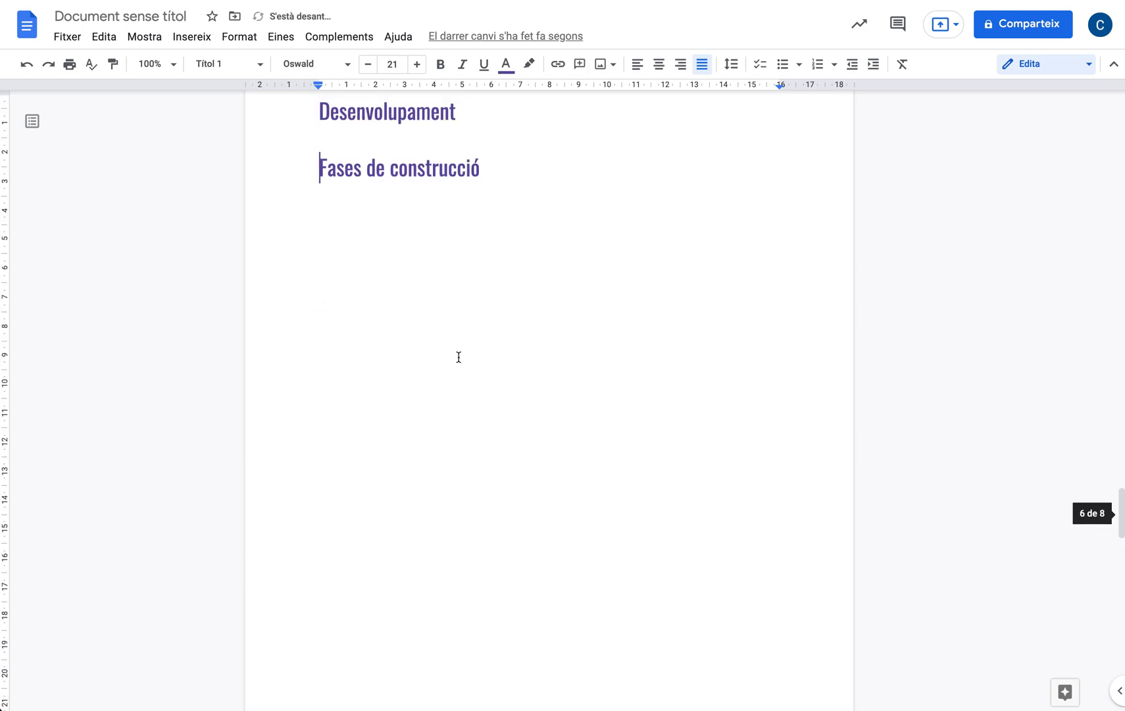
{"action": "scroll", "coordinate": [355, 149], "scroll_direction": "up", "scroll_amount": 2}
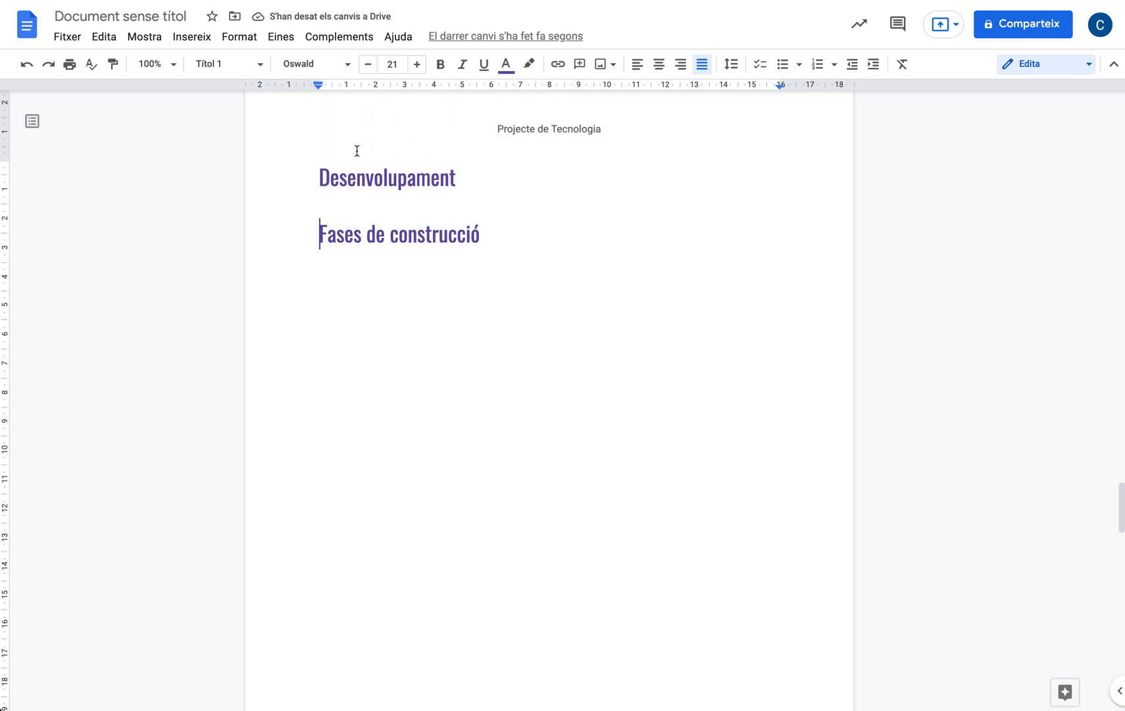
- Insert a next-page section break before the Fases de construcció heading
{"action": "left_click", "coordinate": [198, 38]}
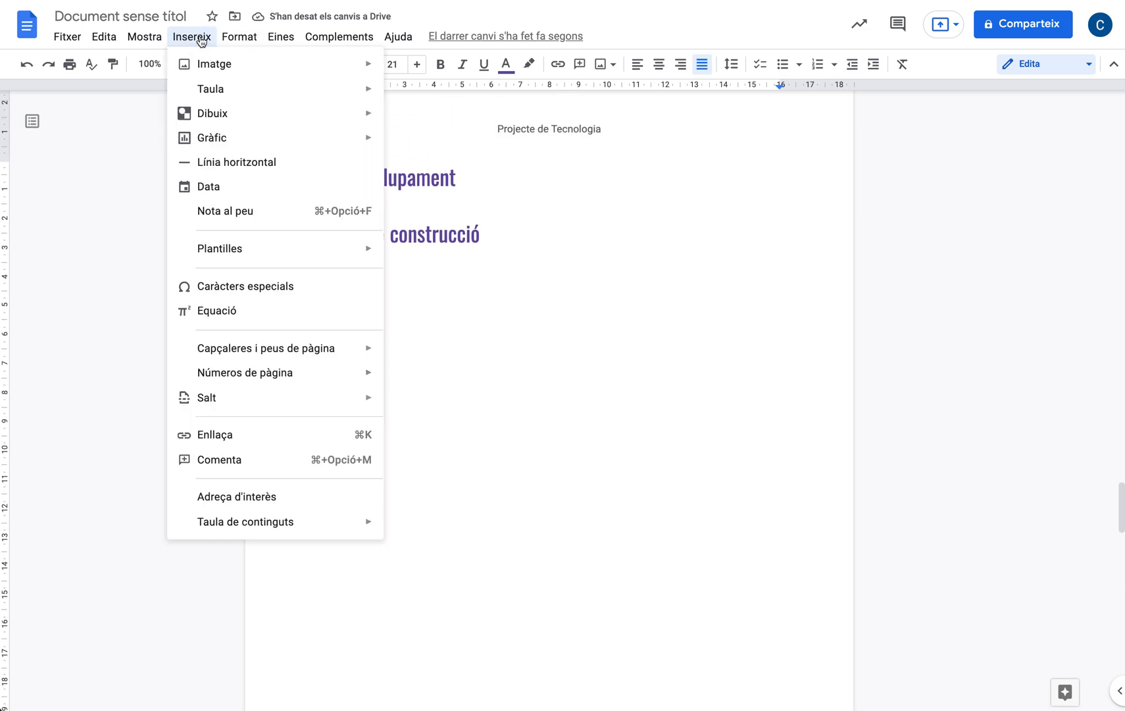
{"action": "mouse_move", "coordinate": [241, 400]}
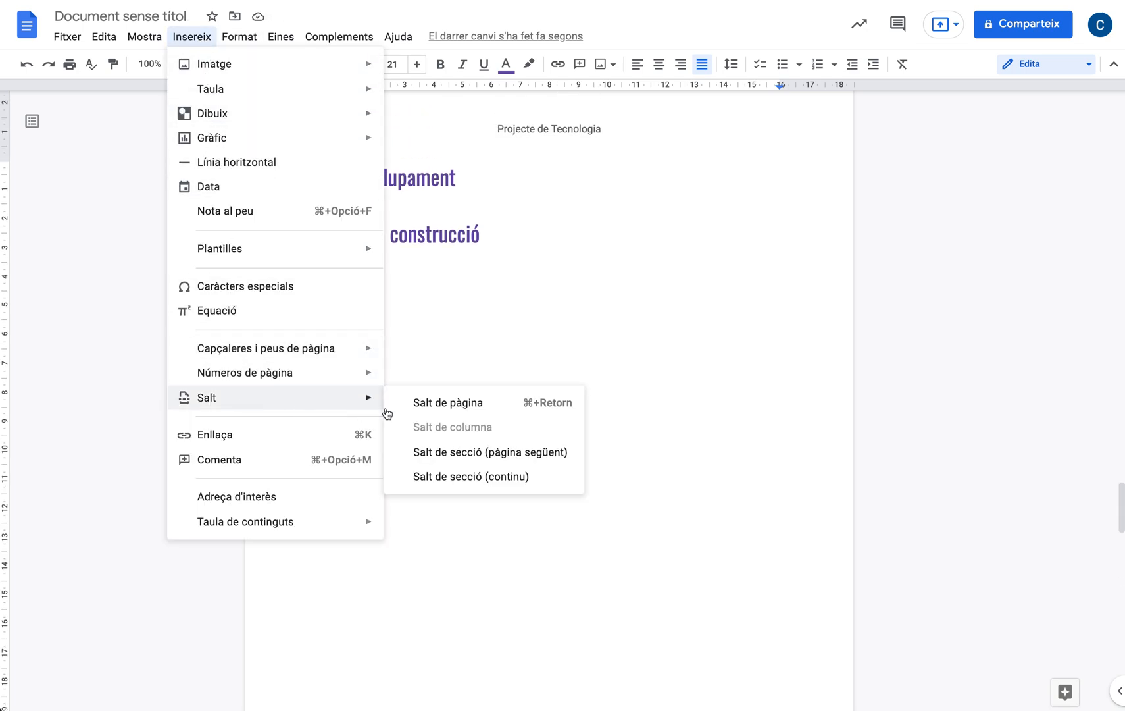
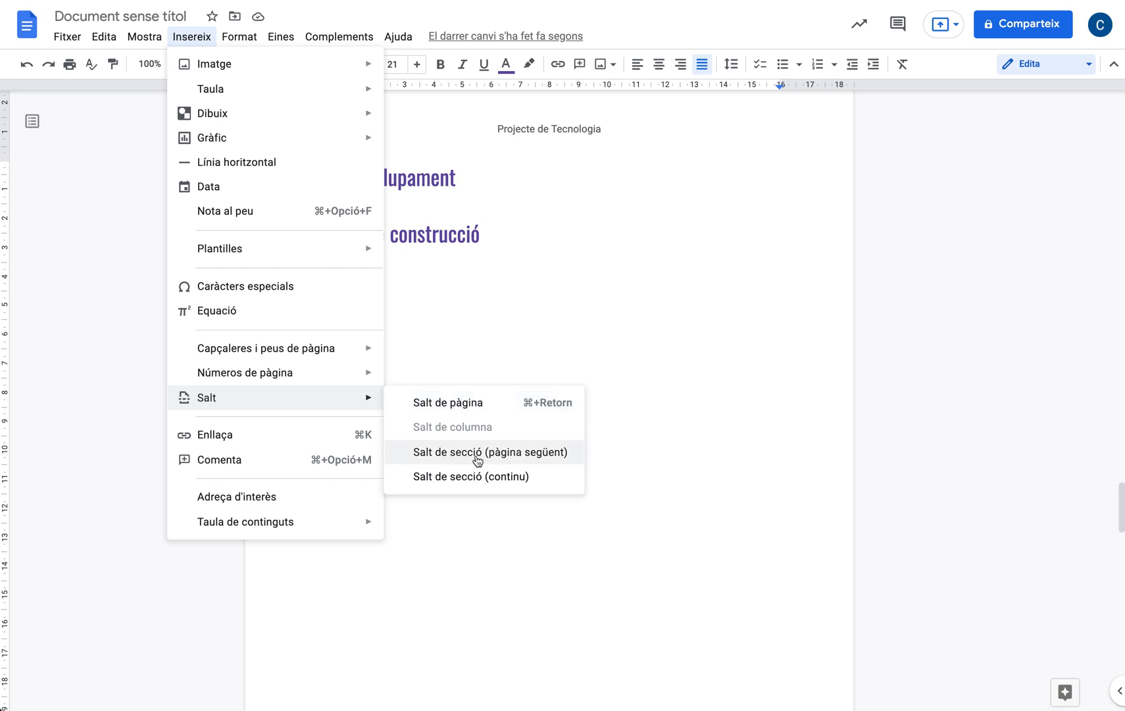
{"action": "left_click", "coordinate": [514, 461]}
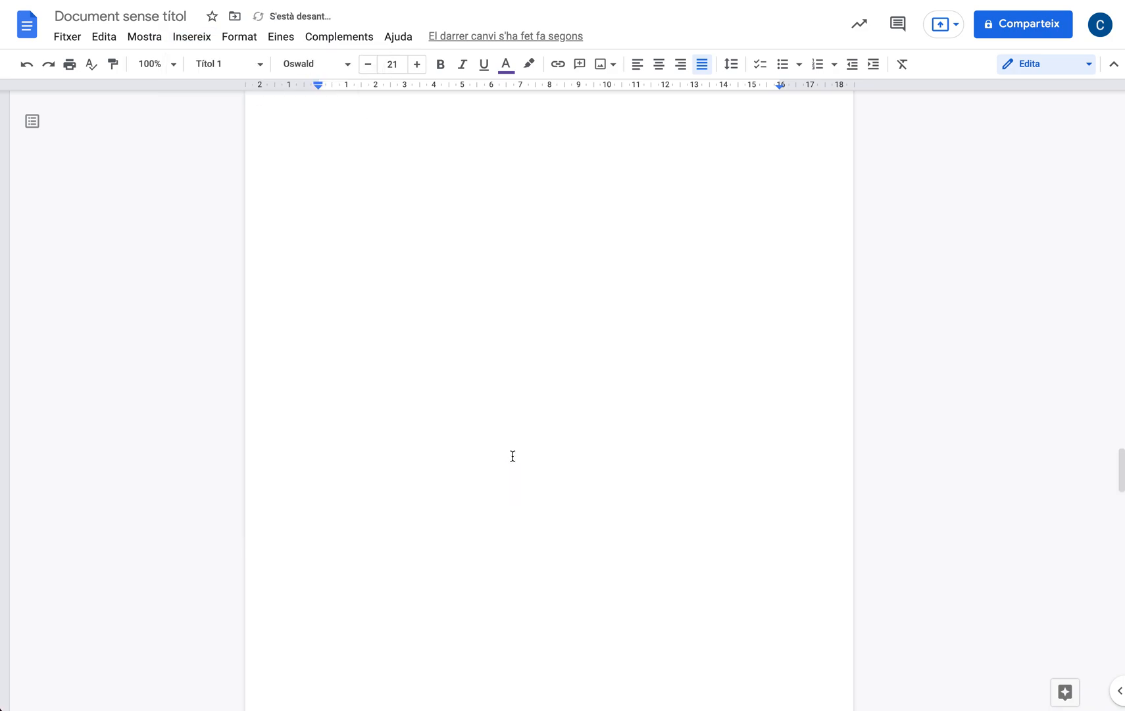
{"action": "scroll", "coordinate": [512, 455], "scroll_direction": "down", "scroll_amount": 10}
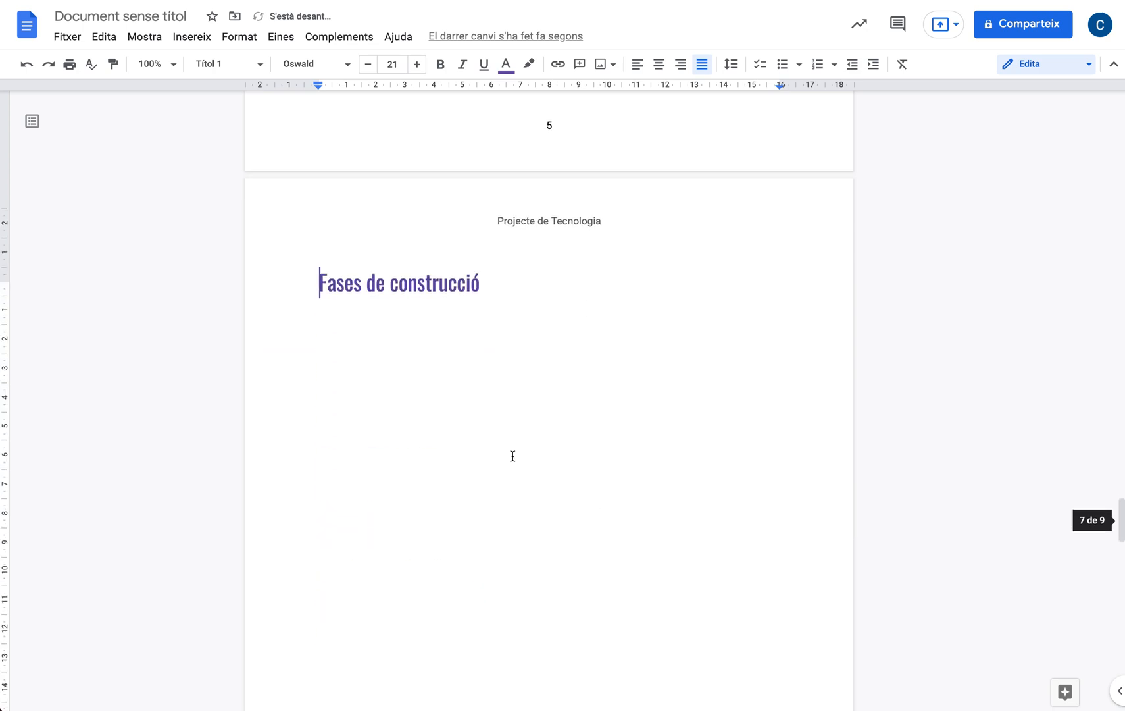
{"action": "scroll", "coordinate": [513, 456], "scroll_direction": "up", "scroll_amount": 10}
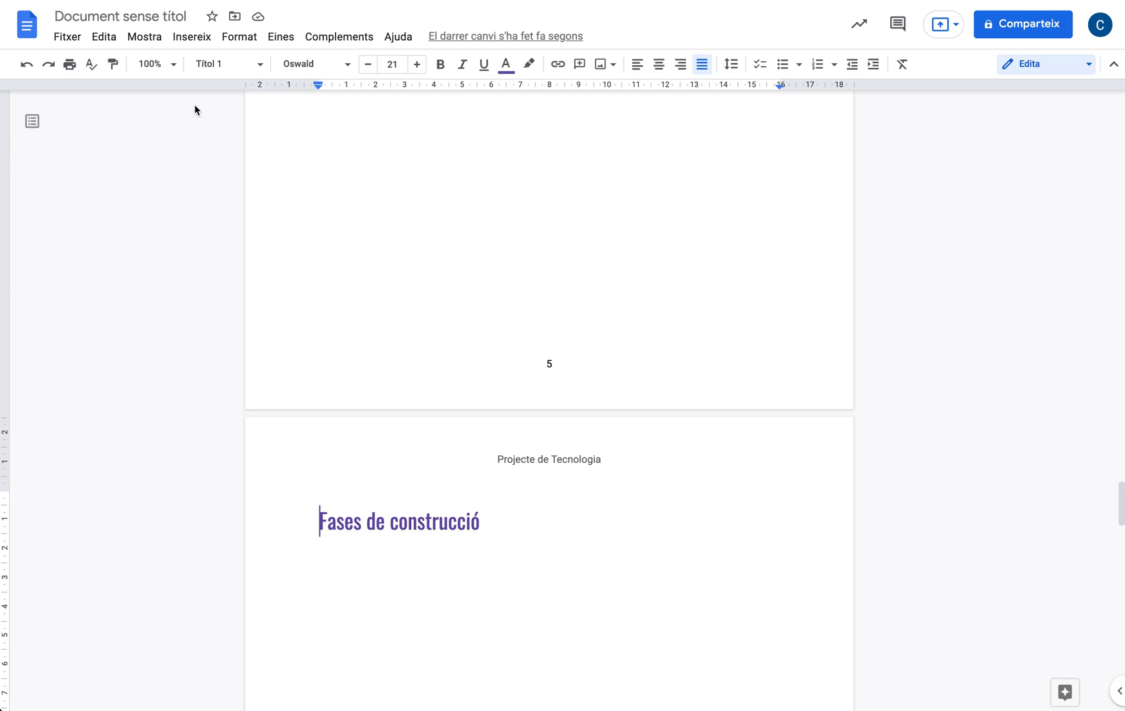
- Set the page orientation of the section starting at Fases de construcció to Horitzontal, applied to this section only
{"action": "left_click", "coordinate": [227, 41]}
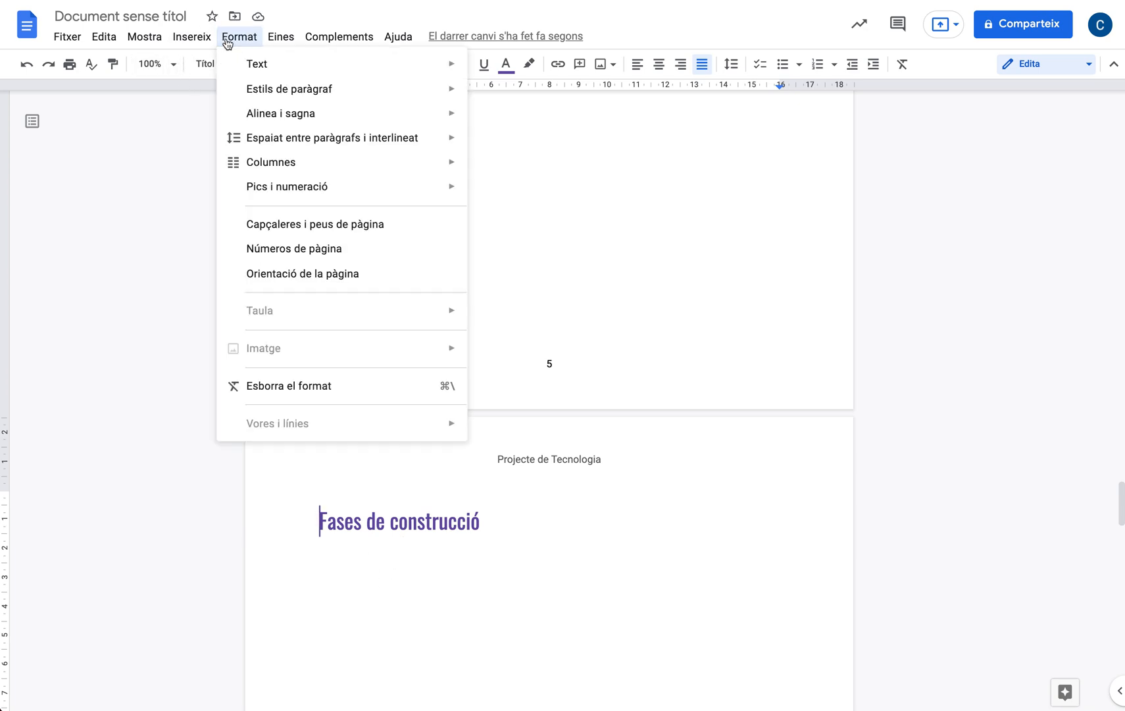
{"action": "left_click", "coordinate": [275, 273]}
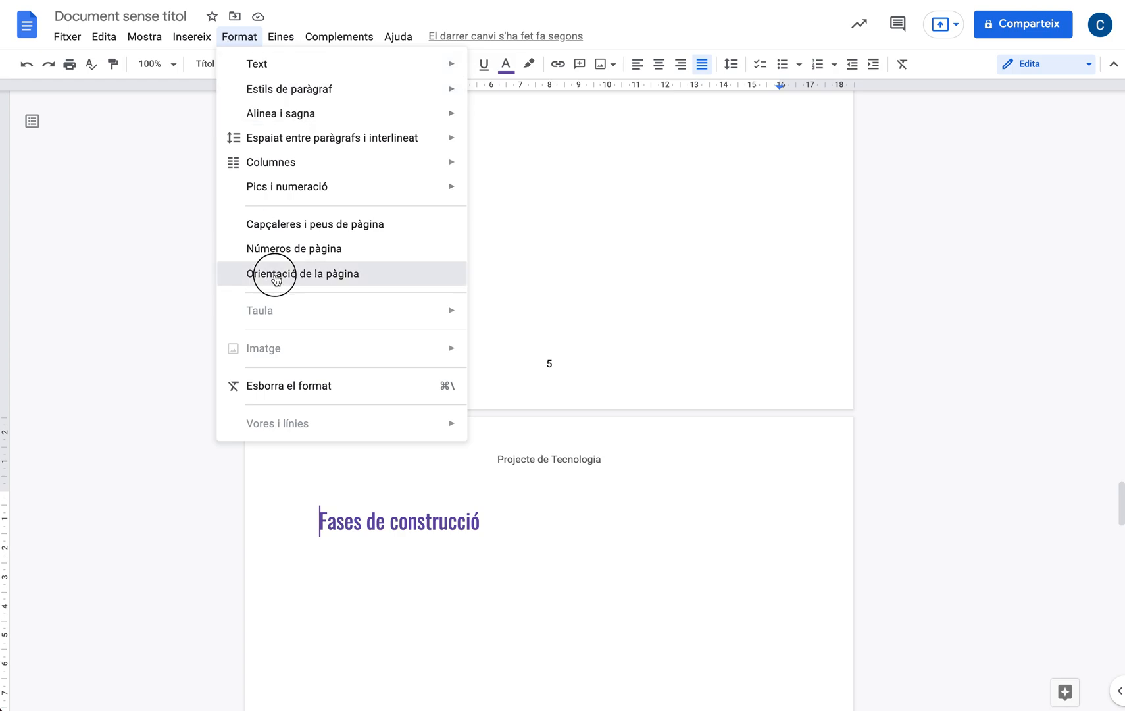
{"action": "left_click", "coordinate": [537, 397]}
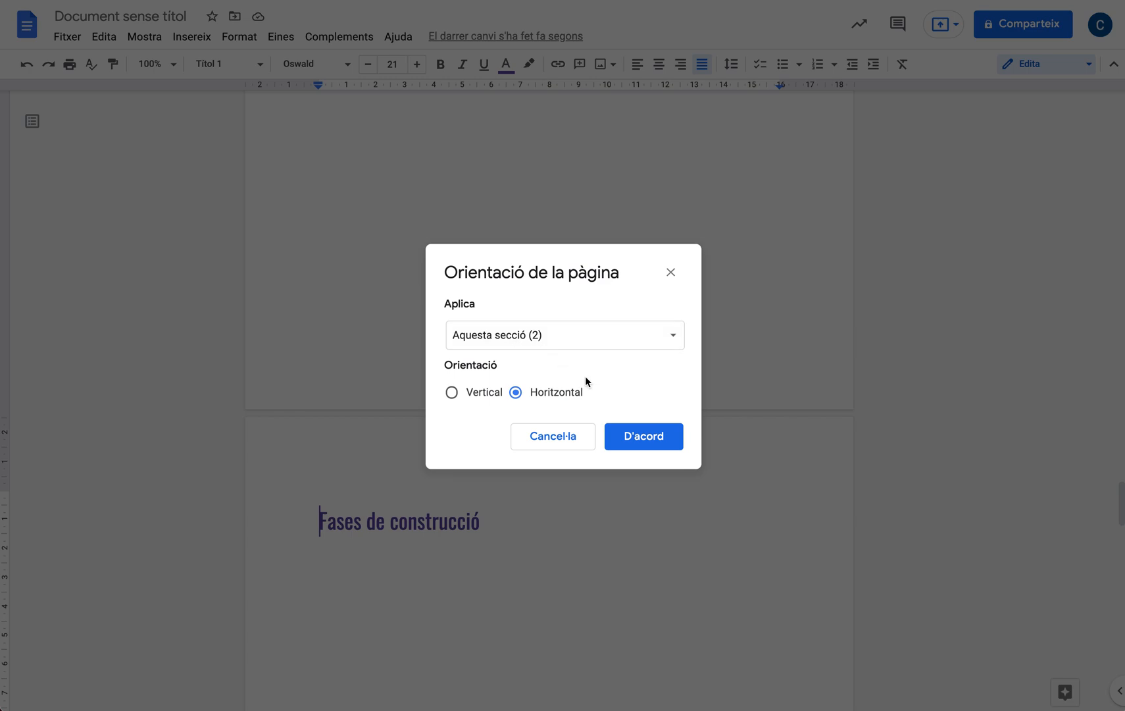
{"action": "left_click", "coordinate": [648, 440]}
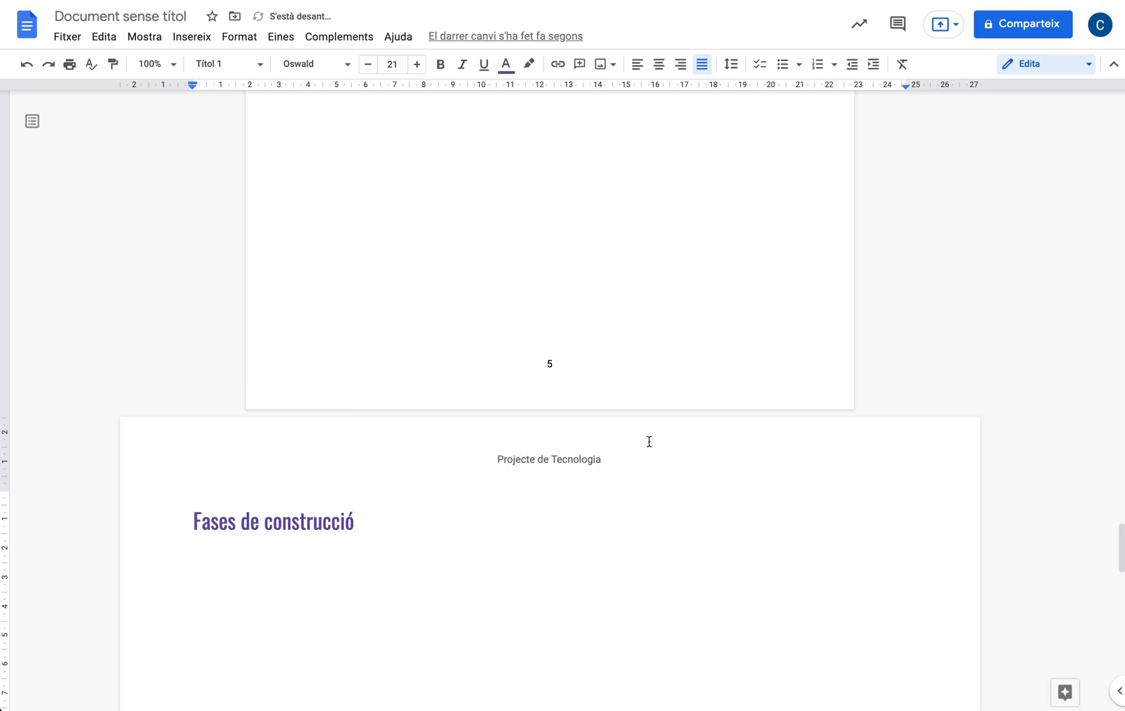
{"action": "scroll", "coordinate": [601, 563], "scroll_direction": "down", "scroll_amount": 6}
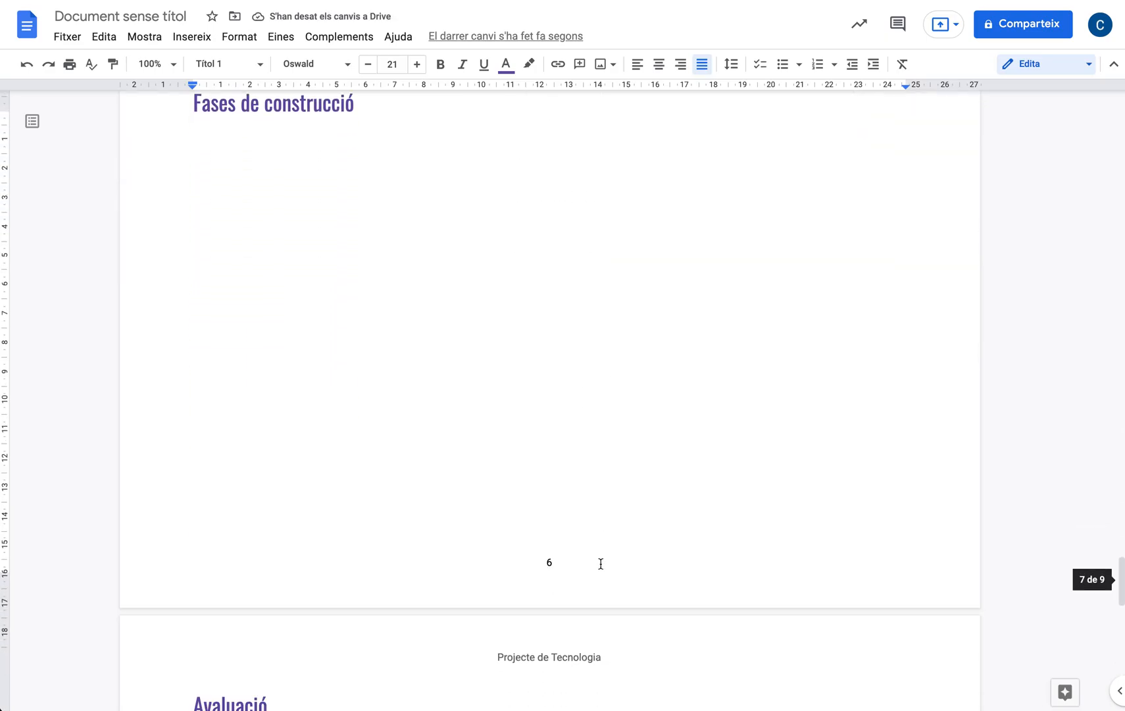
{"action": "scroll", "coordinate": [600, 562], "scroll_direction": "up", "scroll_amount": 7}
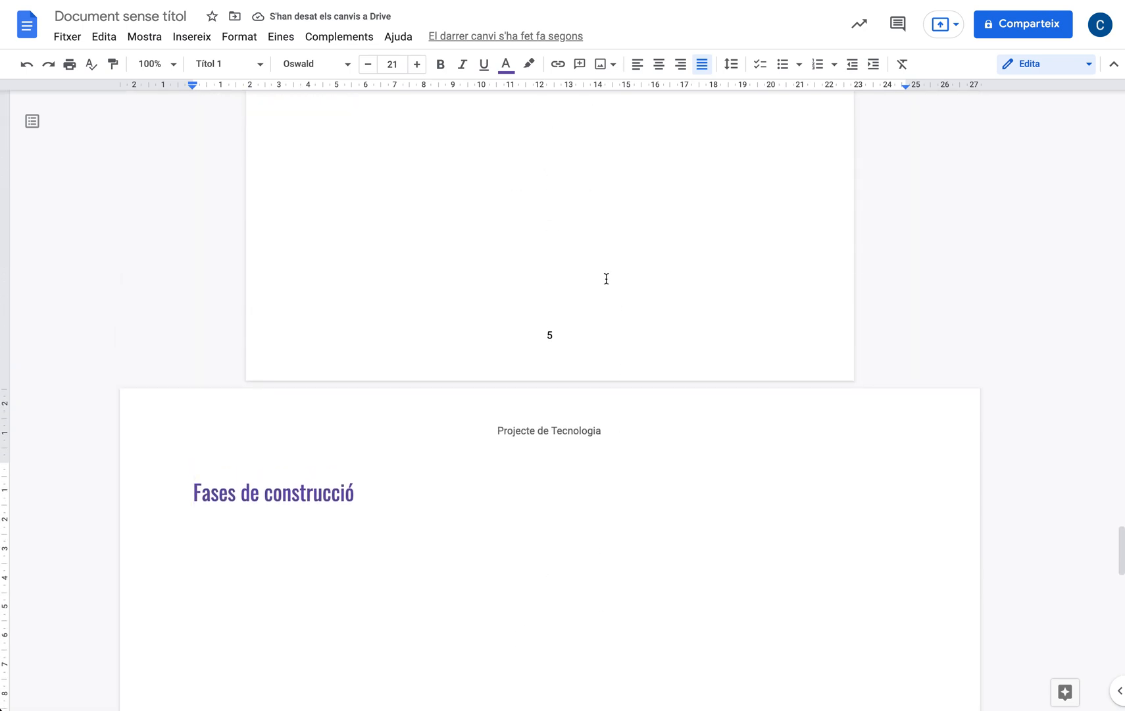
{"action": "scroll", "coordinate": [596, 283], "scroll_direction": "up", "scroll_amount": 2}
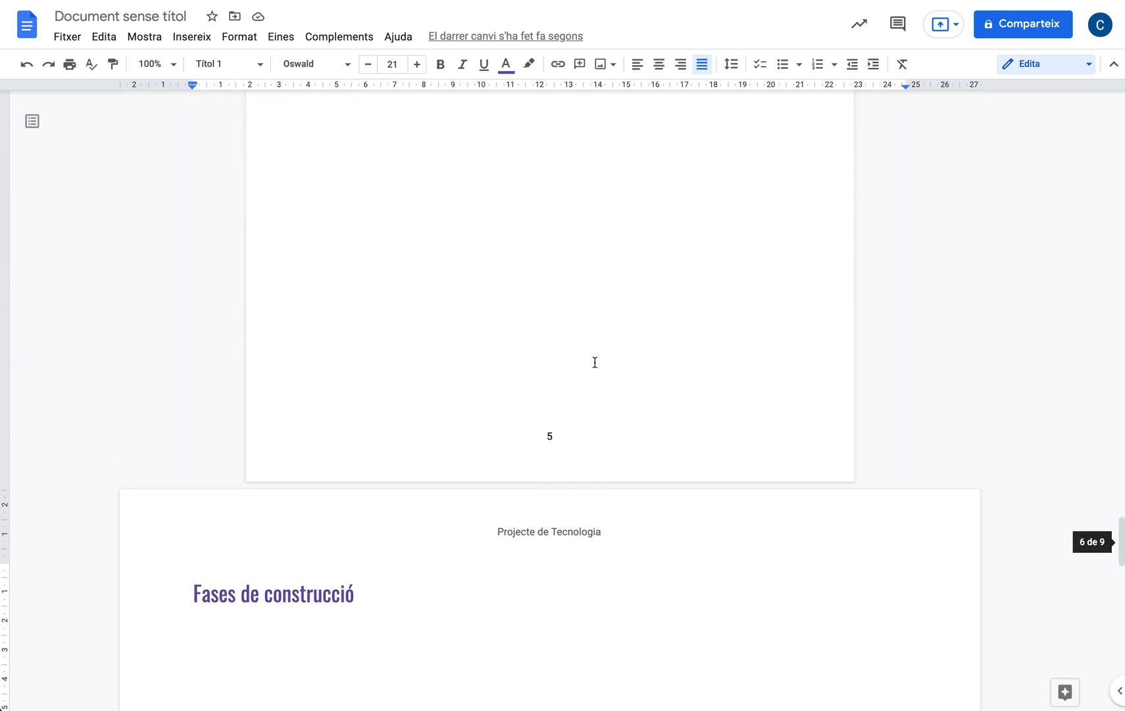
{"action": "scroll", "coordinate": [595, 361], "scroll_direction": "down", "scroll_amount": 4}
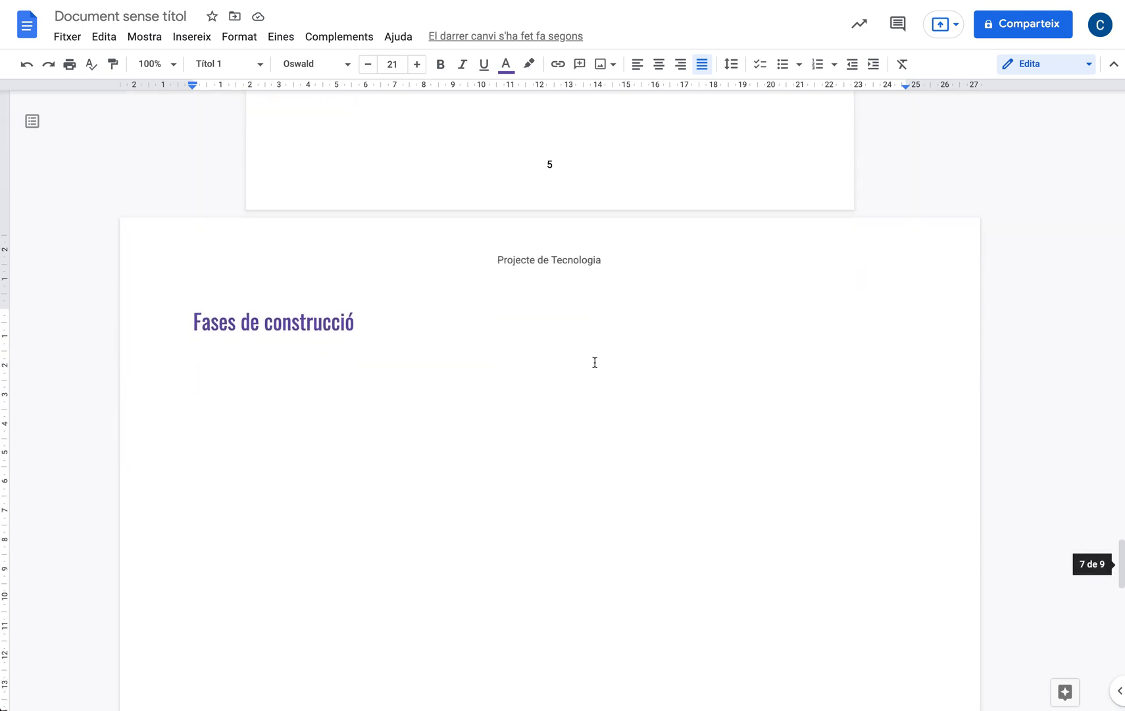
{"action": "double_click", "coordinate": [403, 318]}
{"action": "left_click", "coordinate": [404, 317]}
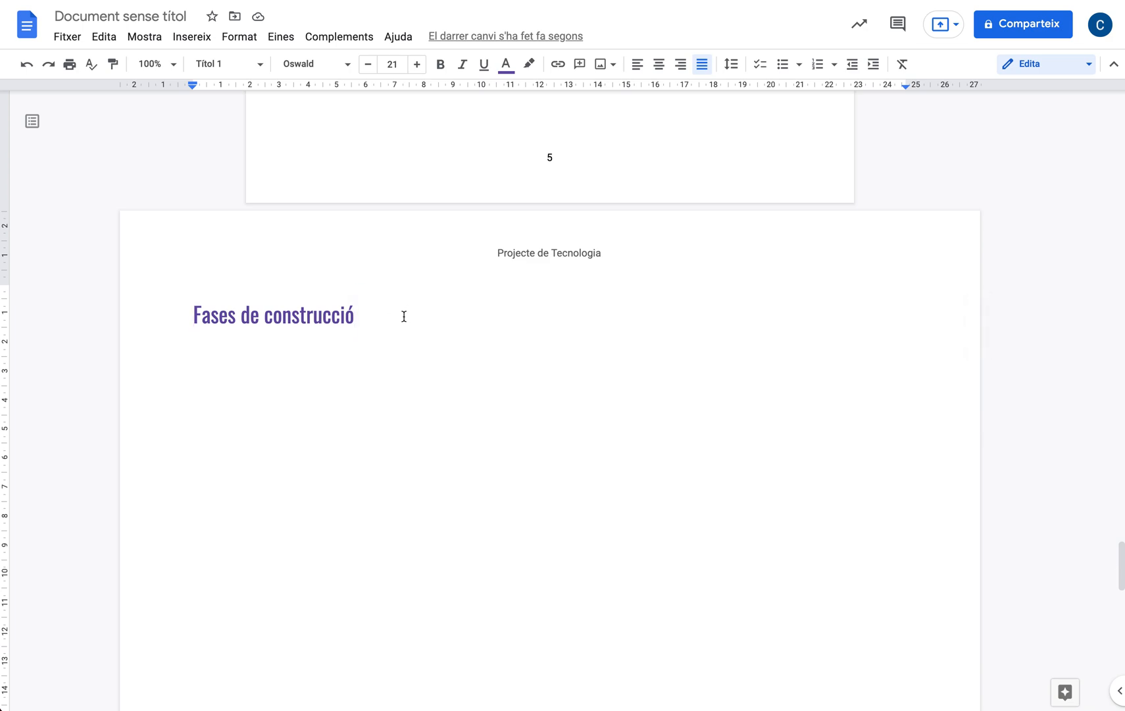
- Remove the page break before the Avaluació heading to place it below Fases de construcció on the same page
{"action": "scroll", "coordinate": [404, 317], "scroll_direction": "down", "scroll_amount": 5}
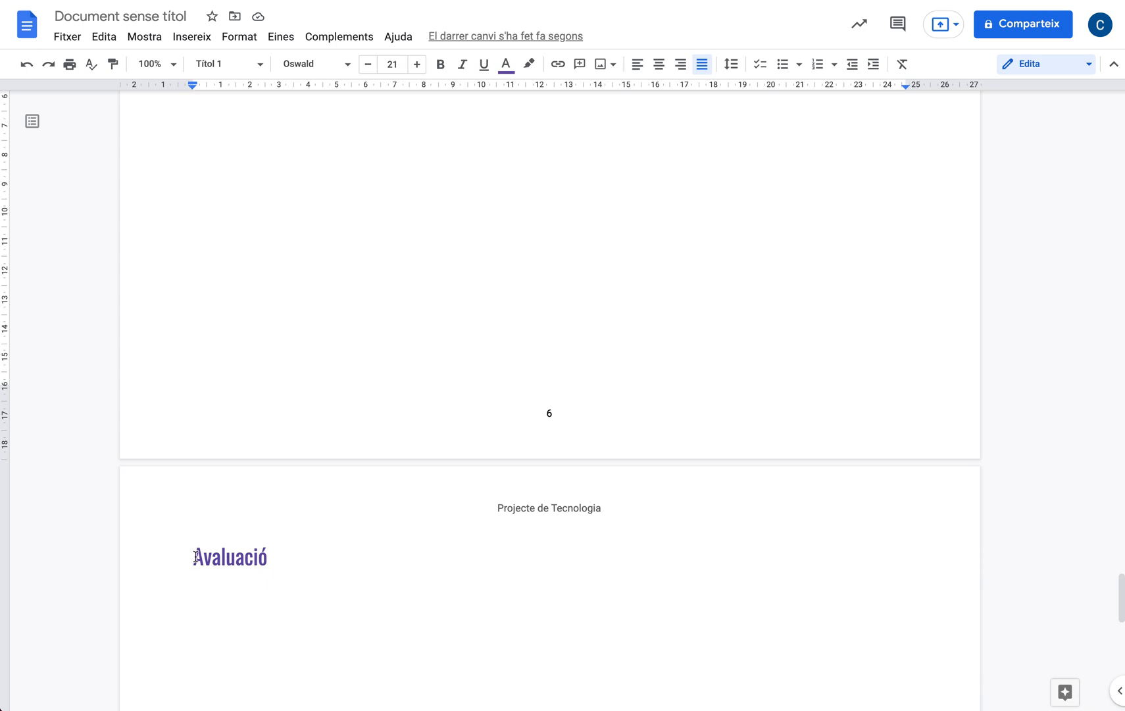
{"action": "left_click", "coordinate": [196, 556]}
{"action": "key", "text": "BackSpace"}
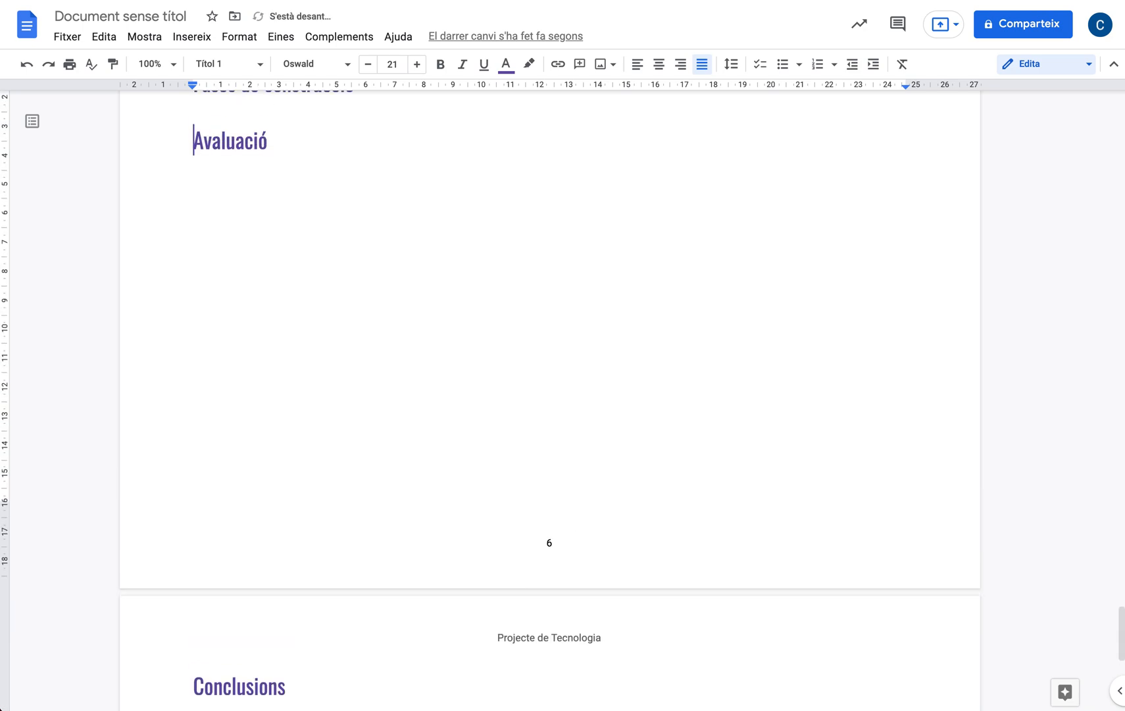
{"action": "scroll", "coordinate": [220, 466], "scroll_direction": "up", "scroll_amount": 2}
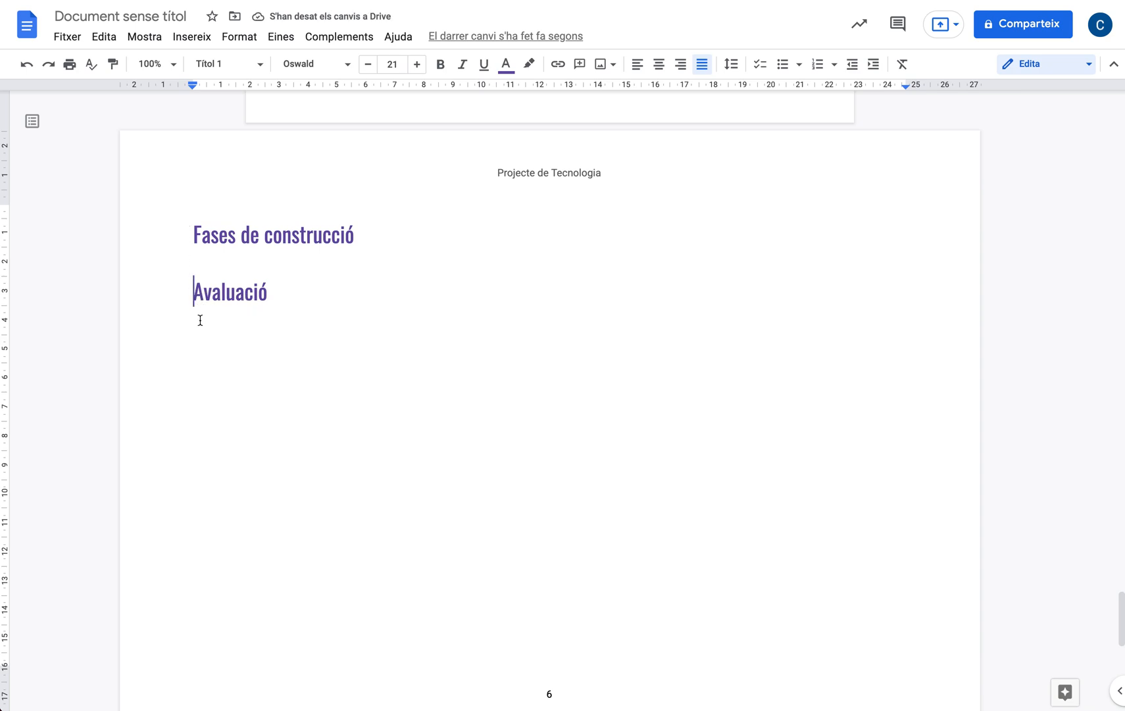
- Insert a next-page section break before the Avaluació heading
{"action": "left_click", "coordinate": [192, 37]}
{"action": "mouse_move", "coordinate": [249, 405]}
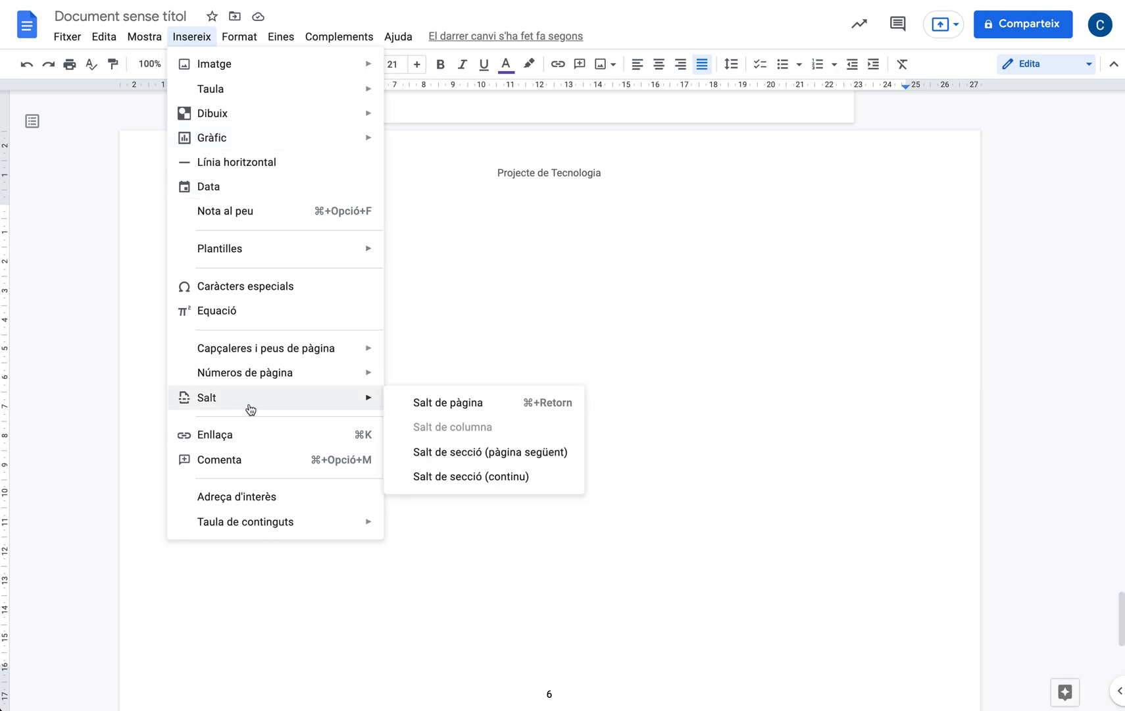
{"action": "left_click", "coordinate": [450, 462]}
{"action": "scroll", "coordinate": [354, 389], "scroll_direction": "up", "scroll_amount": 2}
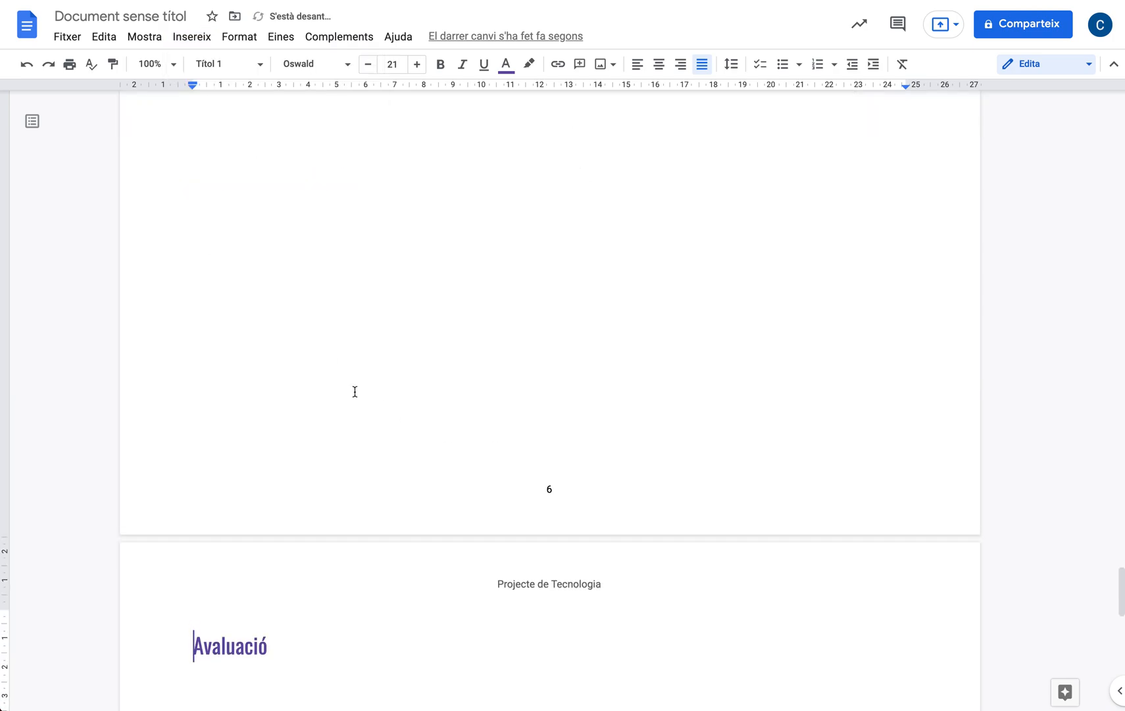
{"action": "scroll", "coordinate": [354, 389], "scroll_direction": "down", "scroll_amount": 4}
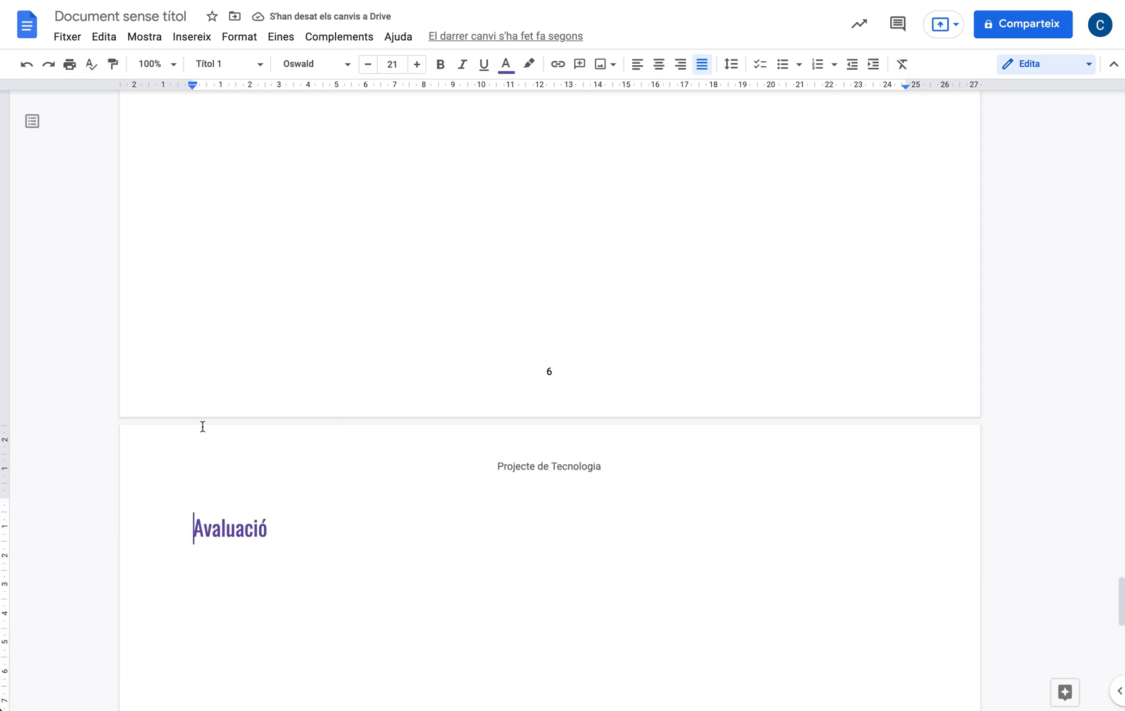
- Set the page orientation of the section starting at Avaluació to Vertical, applied to this section only
{"action": "left_click", "coordinate": [248, 39]}
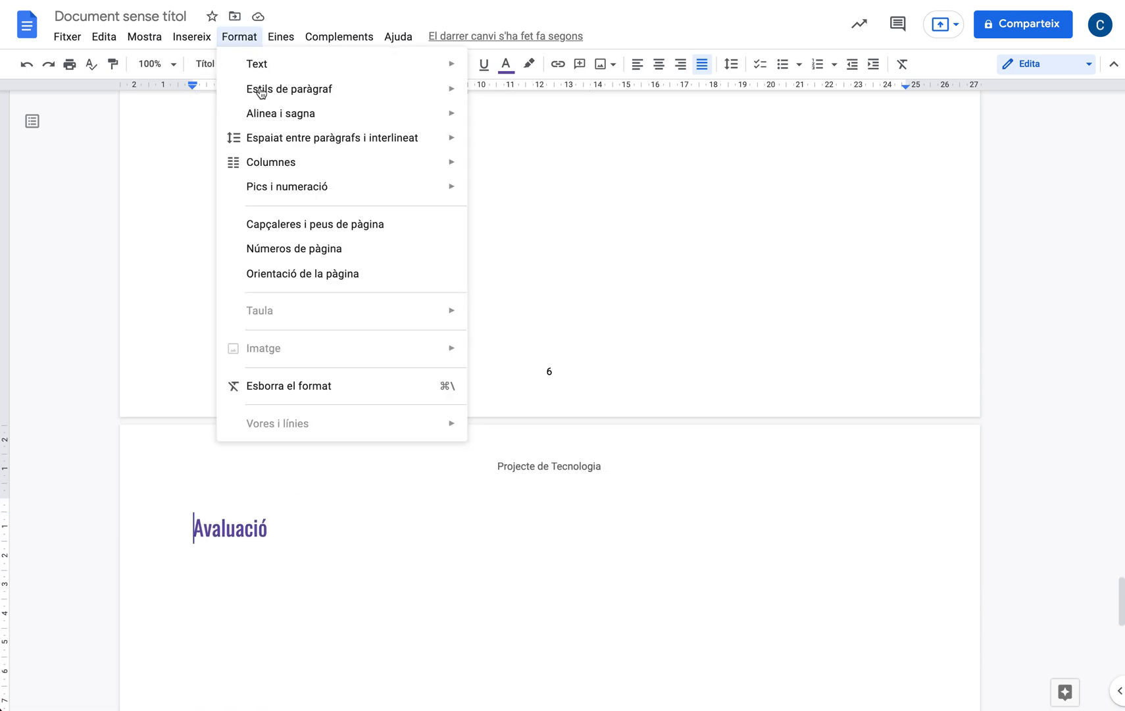
{"action": "left_click", "coordinate": [299, 279]}
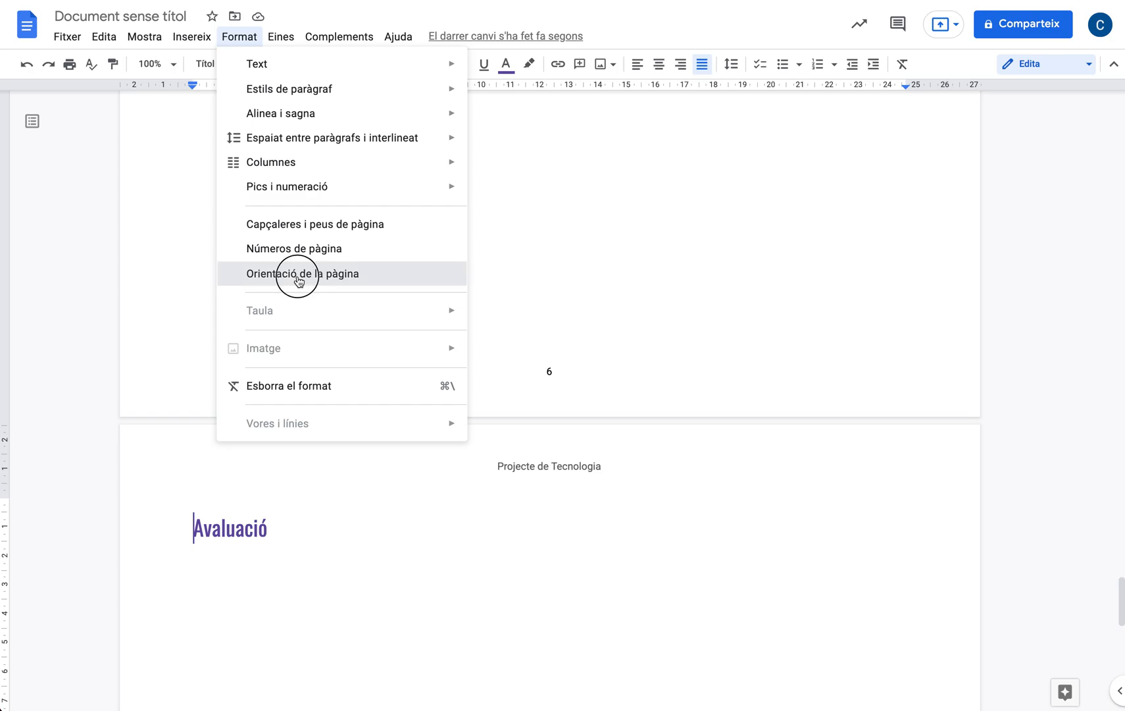
{"action": "left_click", "coordinate": [486, 393]}
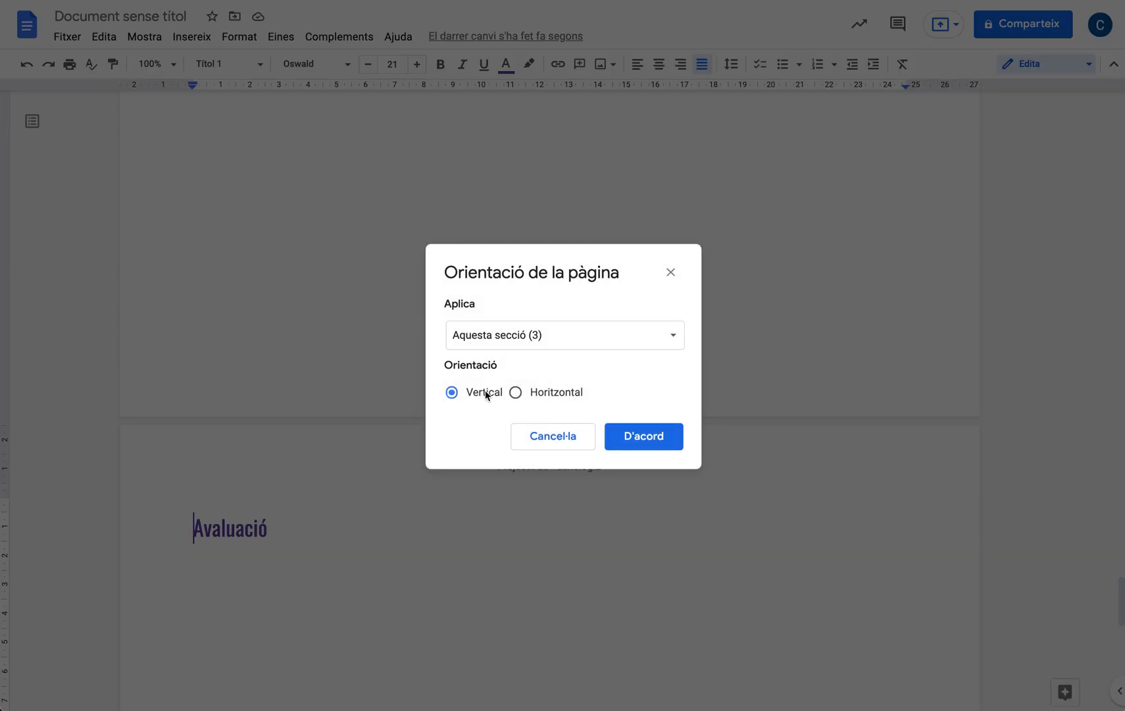
{"action": "left_click", "coordinate": [645, 444]}
- Examine the page orientations, headings and page numbering from the last page back to the Índex and Introducció pages
{"action": "scroll", "coordinate": [575, 505], "scroll_direction": "down", "scroll_amount": 17}
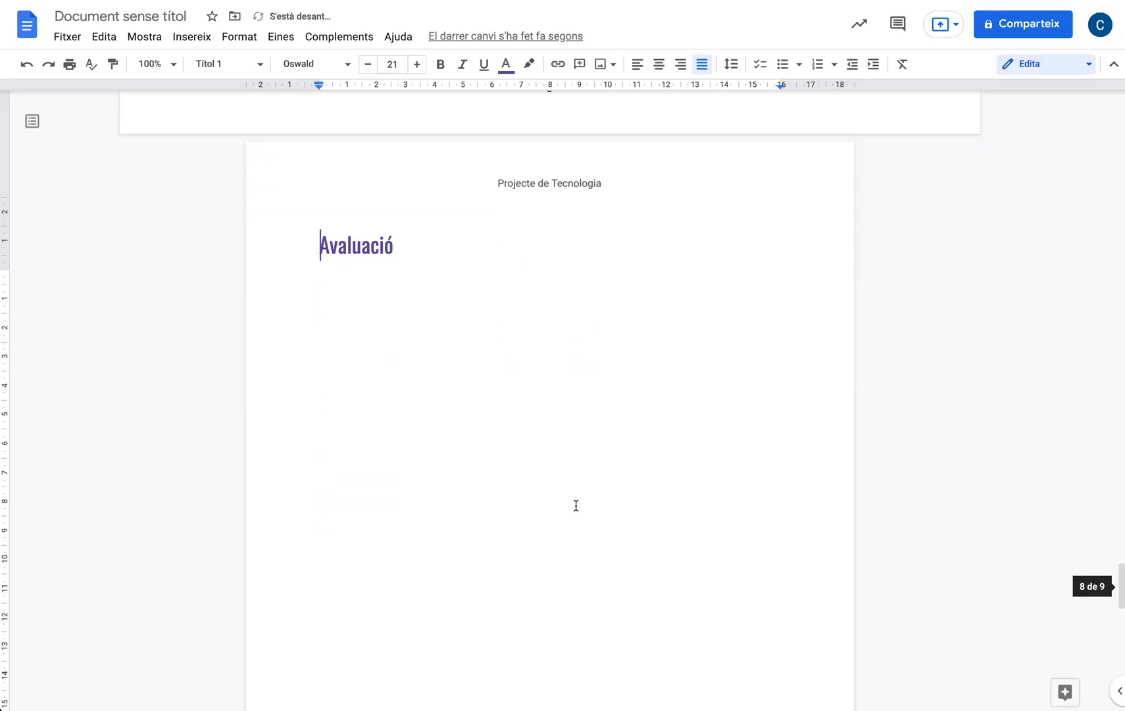
{"action": "scroll", "coordinate": [576, 506], "scroll_direction": "down", "scroll_amount": 5}
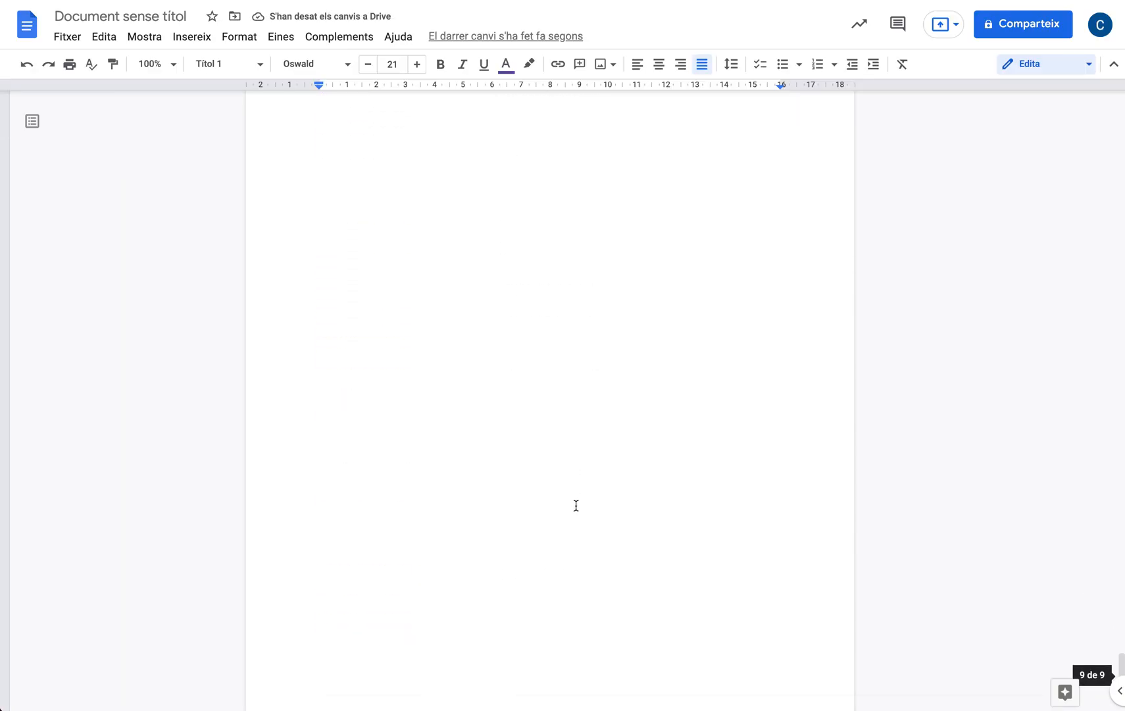
{"action": "scroll", "coordinate": [576, 506], "scroll_direction": "up", "scroll_amount": 20}
{"action": "scroll", "coordinate": [575, 506], "scroll_direction": "up", "scroll_amount": 8}
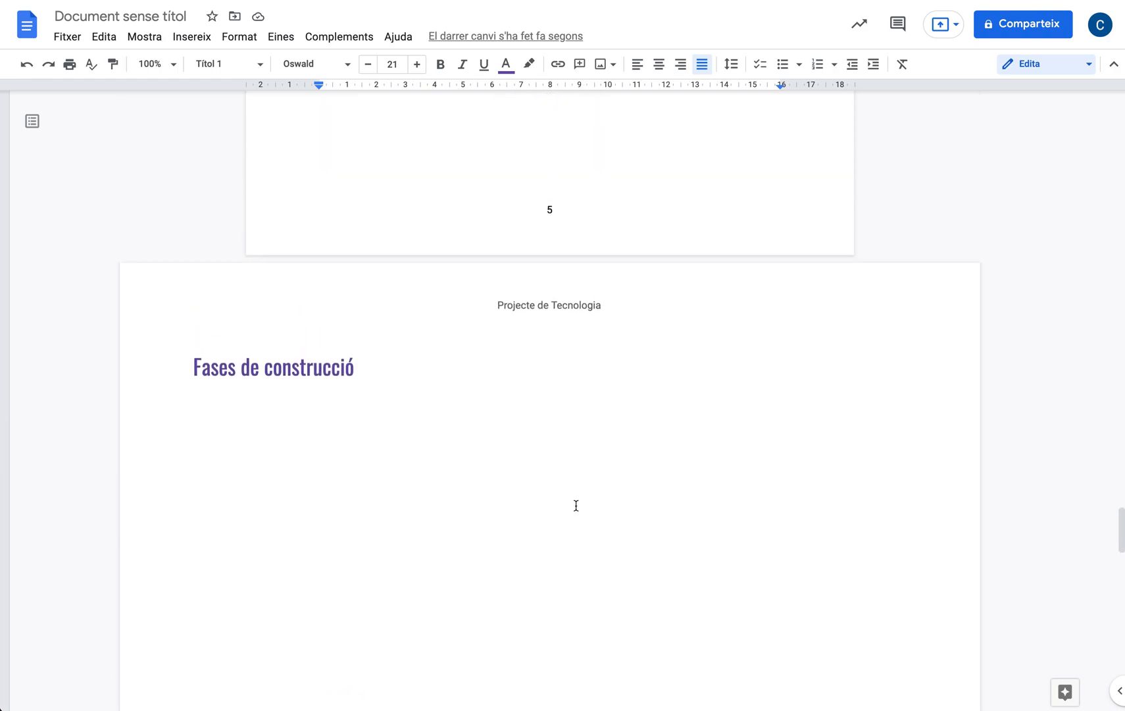
{"action": "scroll", "coordinate": [575, 505], "scroll_direction": "up", "scroll_amount": 20}
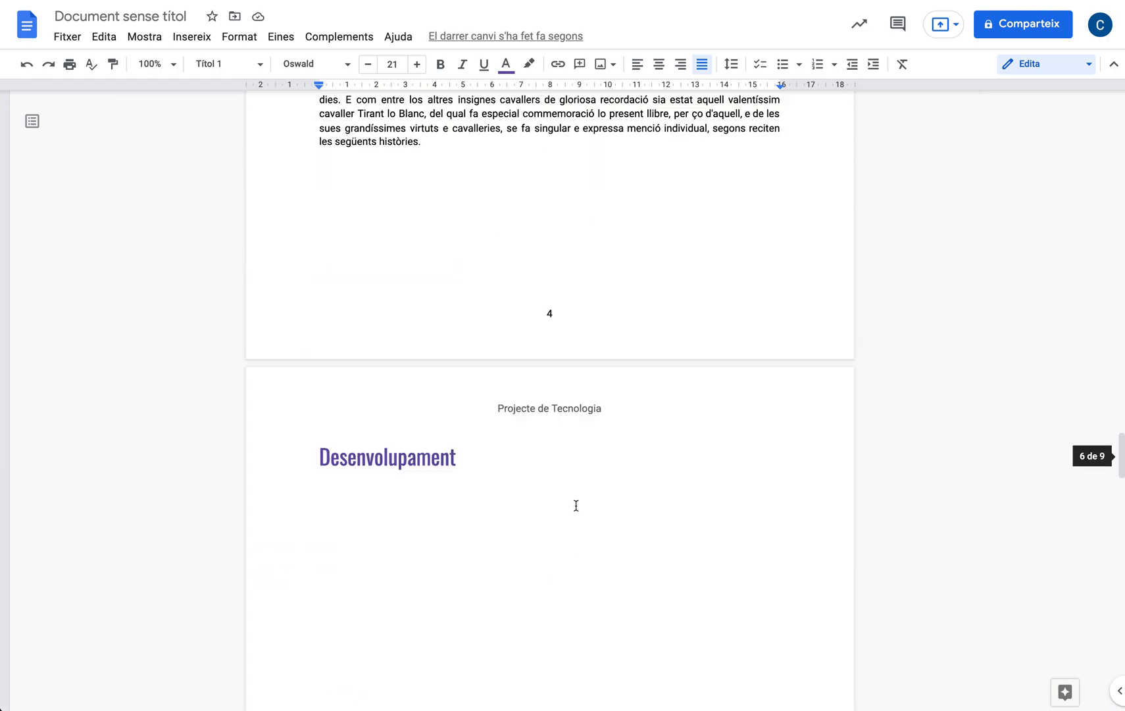
{"action": "scroll", "coordinate": [576, 505], "scroll_direction": "up", "scroll_amount": 20}
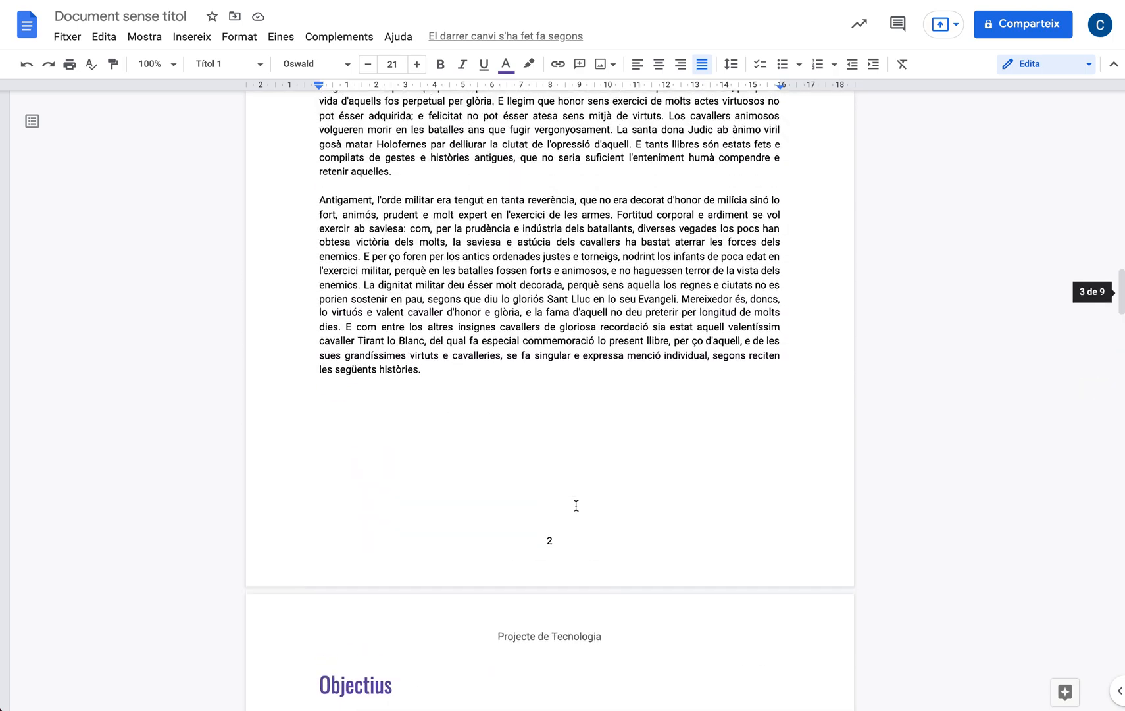
{"action": "scroll", "coordinate": [576, 505], "scroll_direction": "up", "scroll_amount": 10}
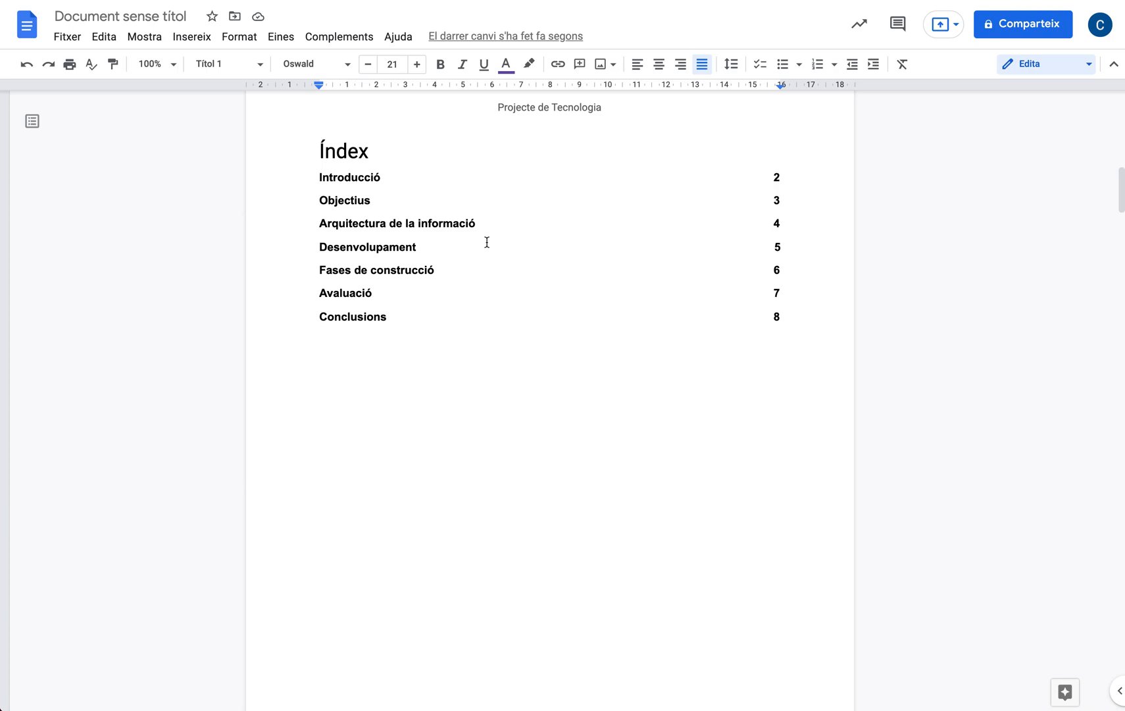
{"action": "scroll", "coordinate": [487, 243], "scroll_direction": "down", "scroll_amount": 3}
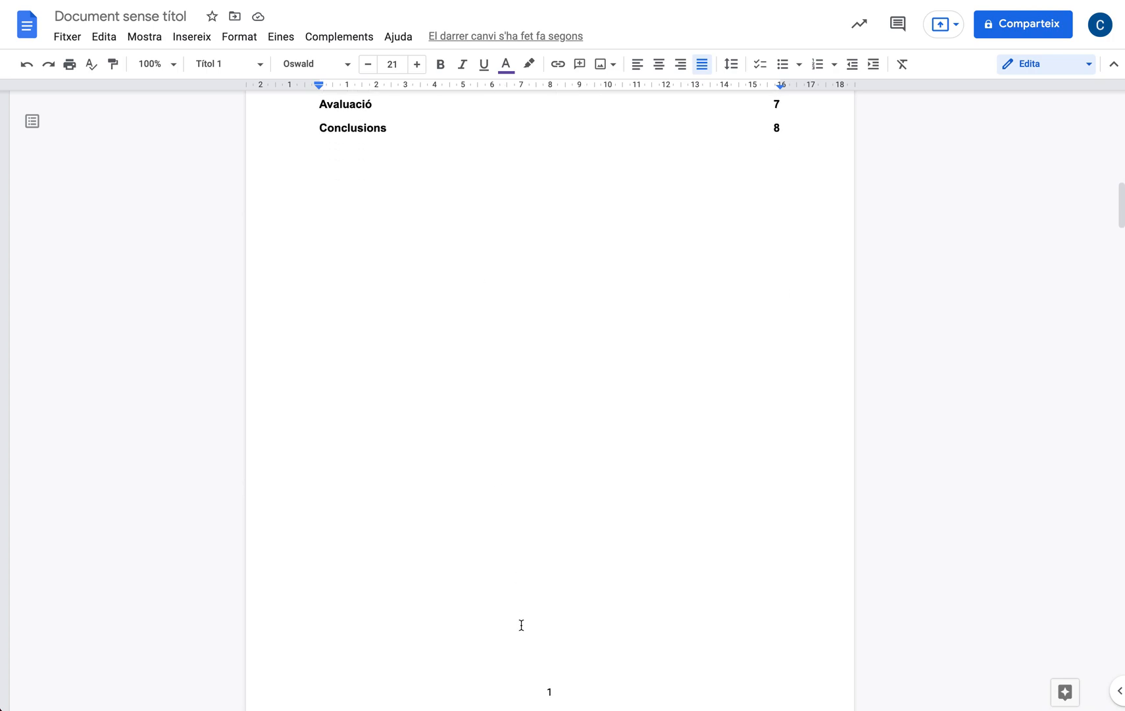
{"action": "scroll", "coordinate": [521, 624], "scroll_direction": "down", "scroll_amount": 5}
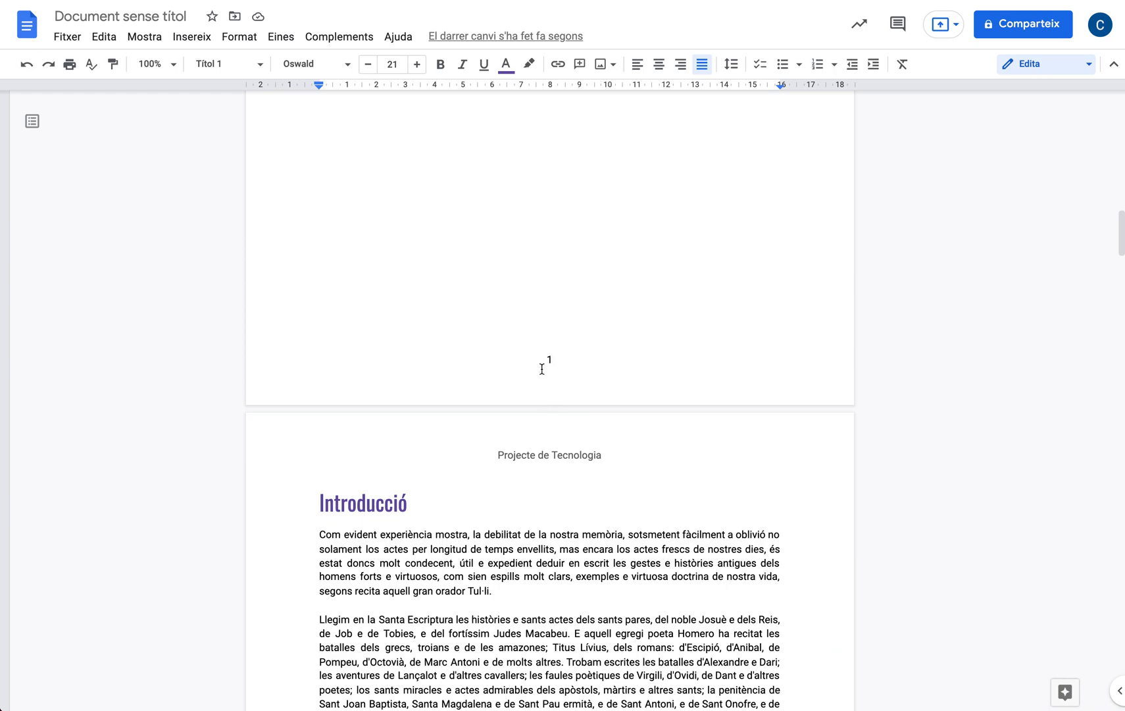
- Apply the "Text normal" style to the empty paragraph below the Desenvolupament heading
{"action": "scroll", "coordinate": [541, 368], "scroll_direction": "down", "scroll_amount": 20}
{"action": "scroll", "coordinate": [542, 377], "scroll_direction": "down", "scroll_amount": 16}
{"action": "double_click", "coordinate": [457, 284]}
{"action": "left_click", "coordinate": [413, 238]}
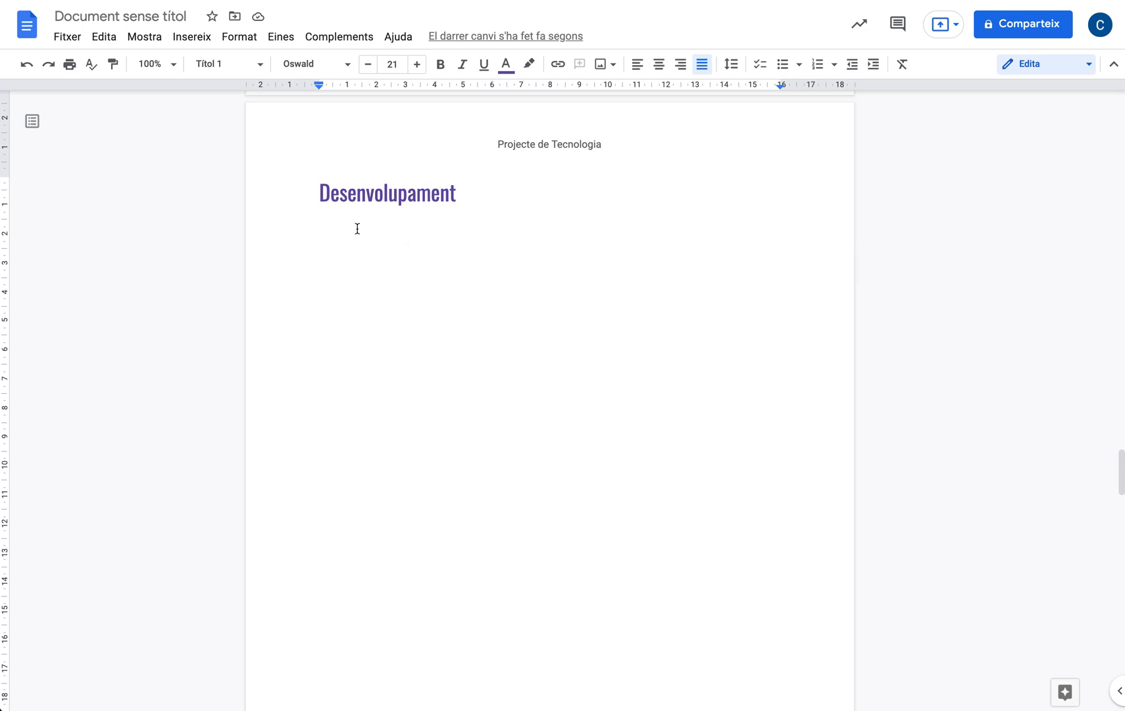
{"action": "left_click", "coordinate": [237, 65]}
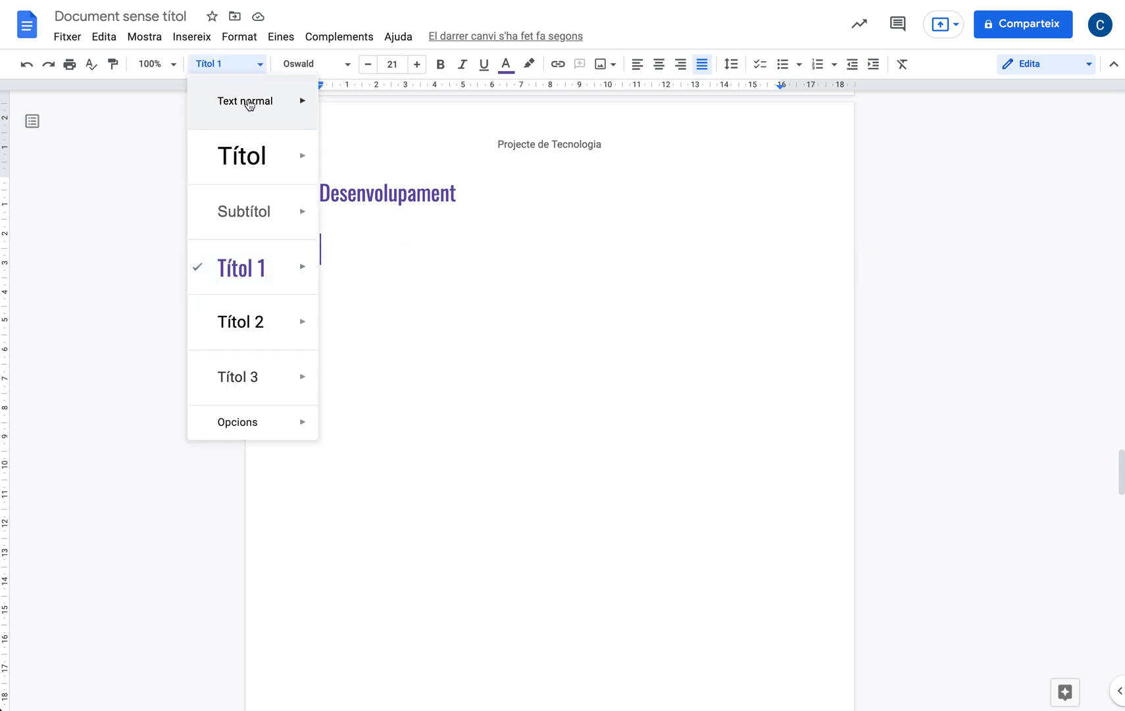
{"action": "left_click", "coordinate": [249, 103]}
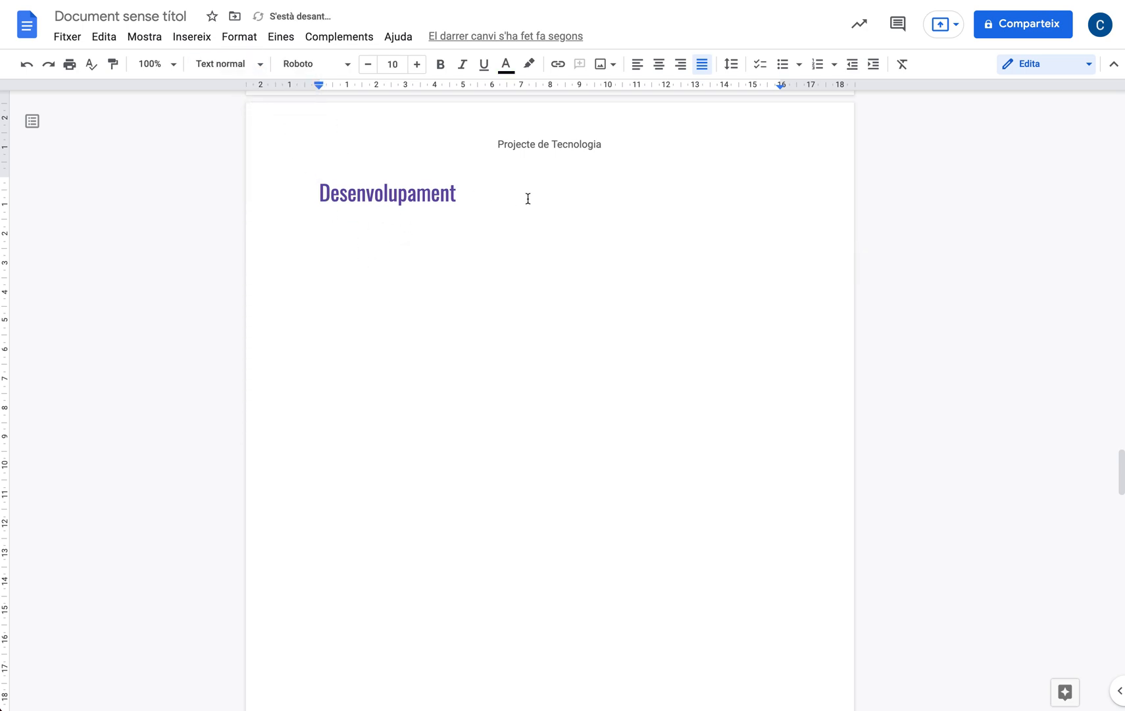
- Insert the tablets-and-phone image from the "tecnologia" web image search below the Desenvolupament heading
{"action": "left_click", "coordinate": [611, 65]}
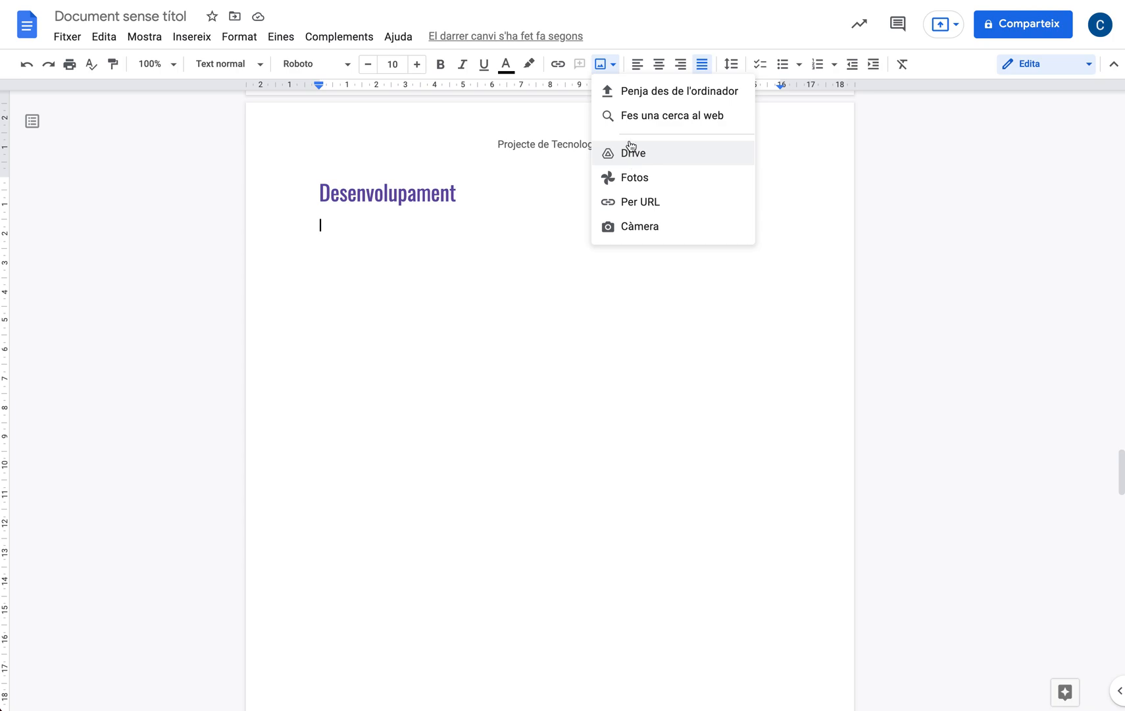
{"action": "left_click", "coordinate": [628, 116]}
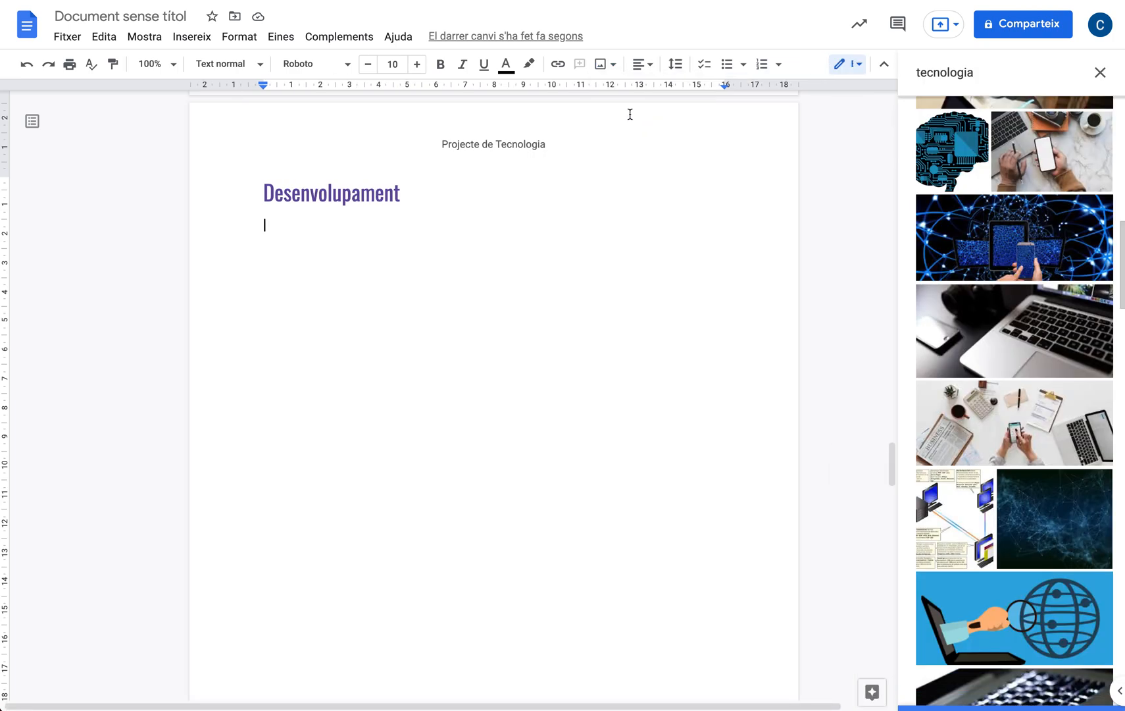
{"action": "left_click_drag", "start_coordinate": [1000, 264], "coordinate": [648, 291]}
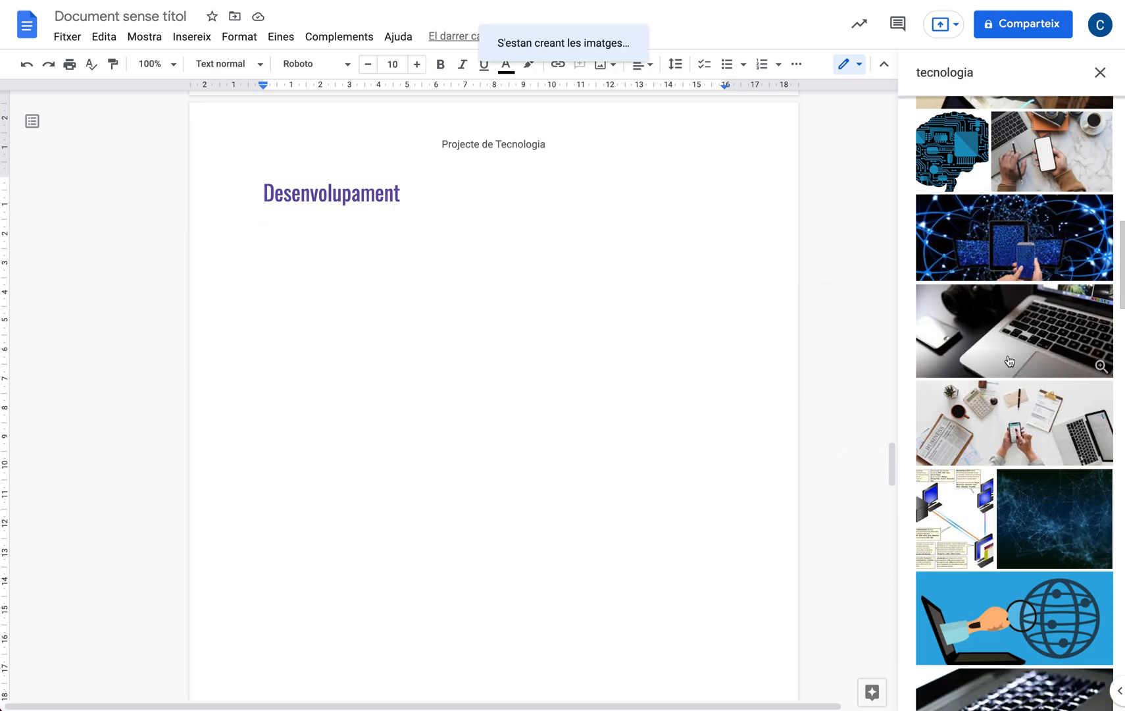
- Insert the dark blue network image and the laptop-and-globe image together from the "tecnologia" search results
{"action": "scroll", "coordinate": [1006, 408], "scroll_direction": "down", "scroll_amount": 1}
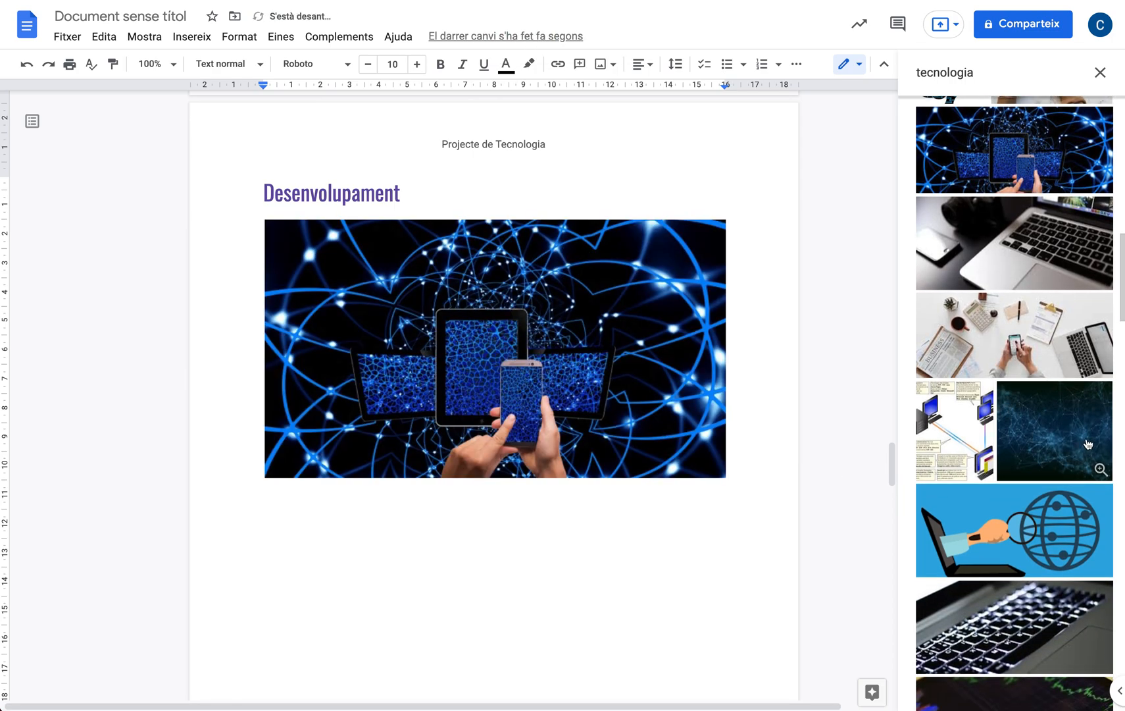
{"action": "left_click", "coordinate": [1088, 444]}
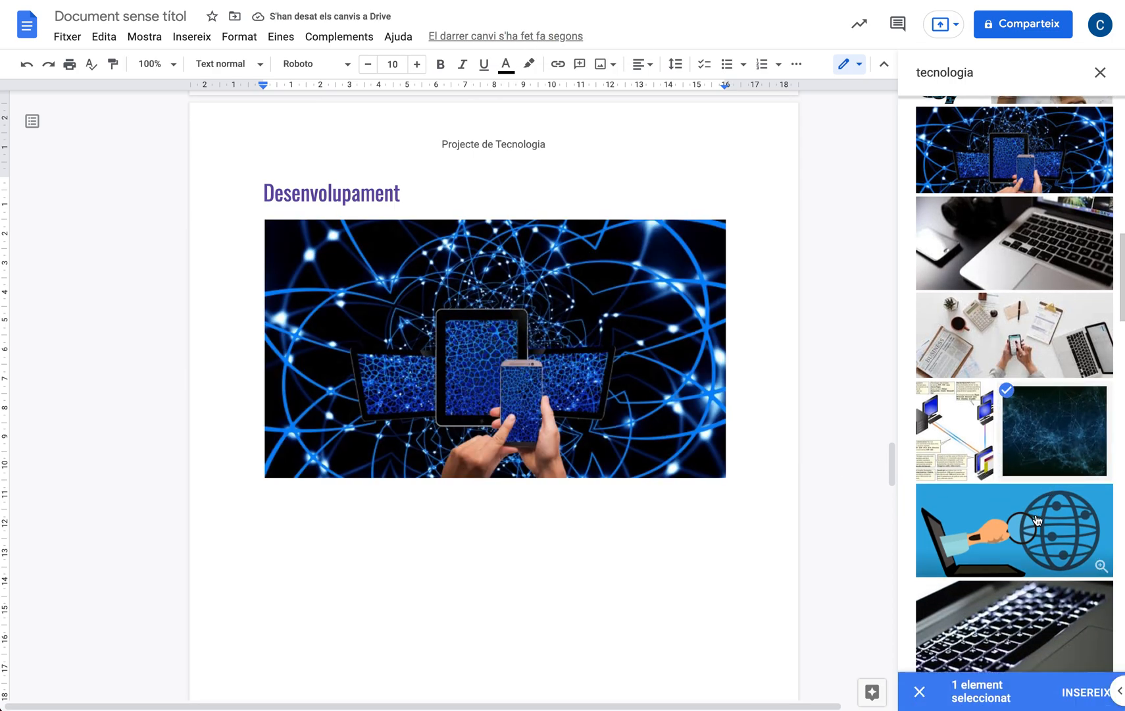
{"action": "left_click", "coordinate": [1031, 535]}
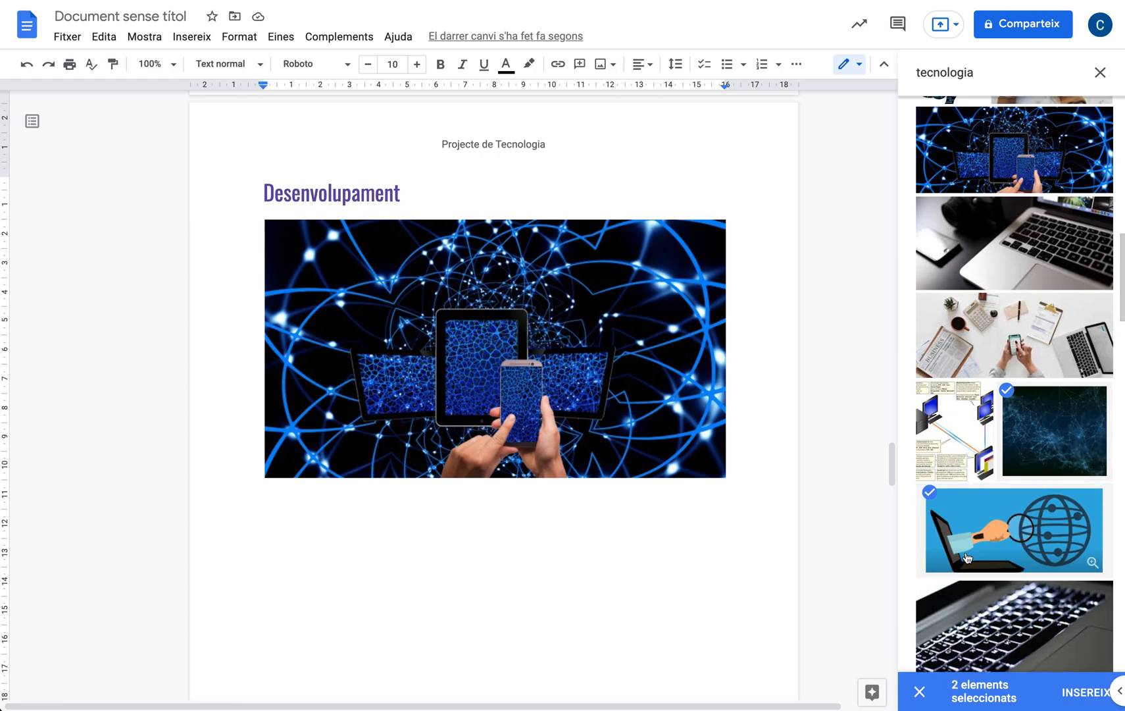
{"action": "left_click", "coordinate": [1086, 692]}
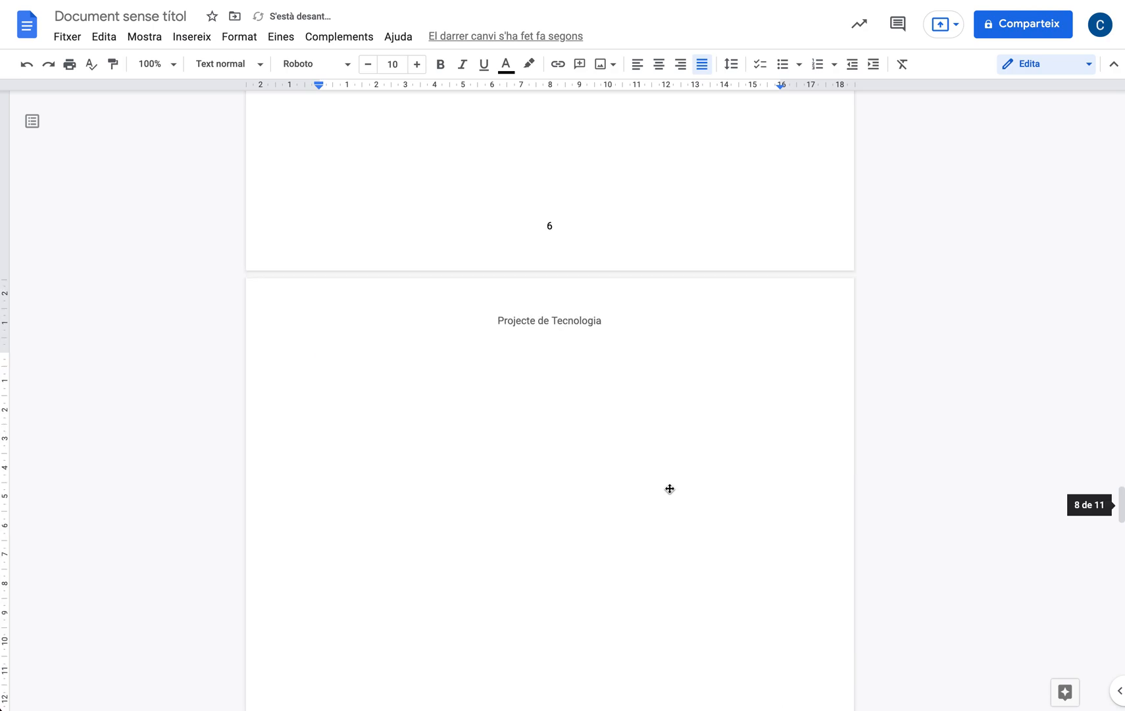
- Browse the recent Google Drive images available for insertion at the Desenvolupament heading without inserting any
{"action": "scroll", "coordinate": [670, 489], "scroll_direction": "up", "scroll_amount": 10}
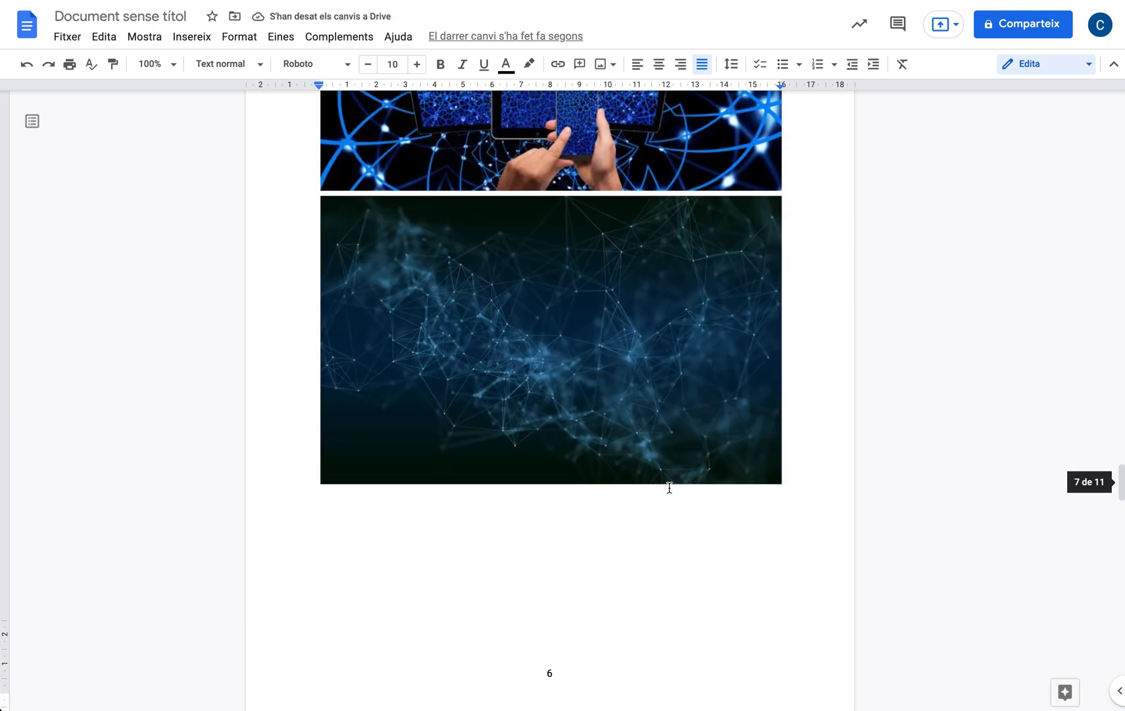
{"action": "scroll", "coordinate": [670, 488], "scroll_direction": "up", "scroll_amount": 2}
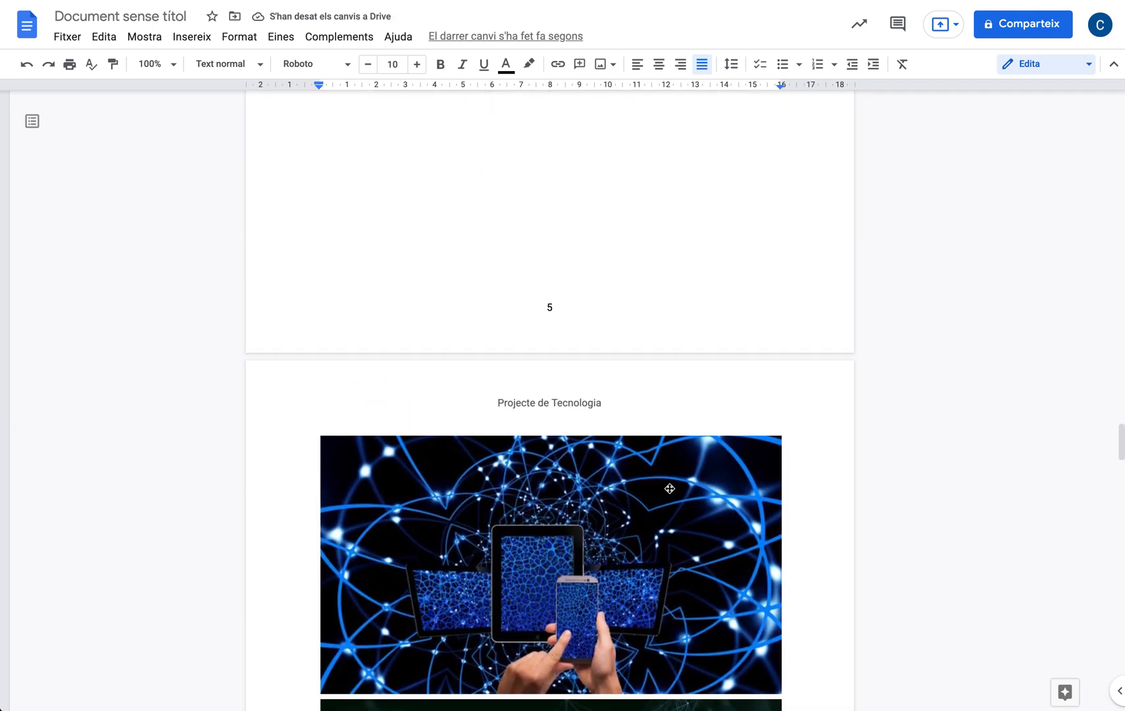
{"action": "scroll", "coordinate": [670, 488], "scroll_direction": "up", "scroll_amount": 2}
{"action": "scroll", "coordinate": [670, 488], "scroll_direction": "up", "scroll_amount": 5}
{"action": "scroll", "coordinate": [670, 488], "scroll_direction": "up", "scroll_amount": 6}
{"action": "left_click", "coordinate": [489, 336]}
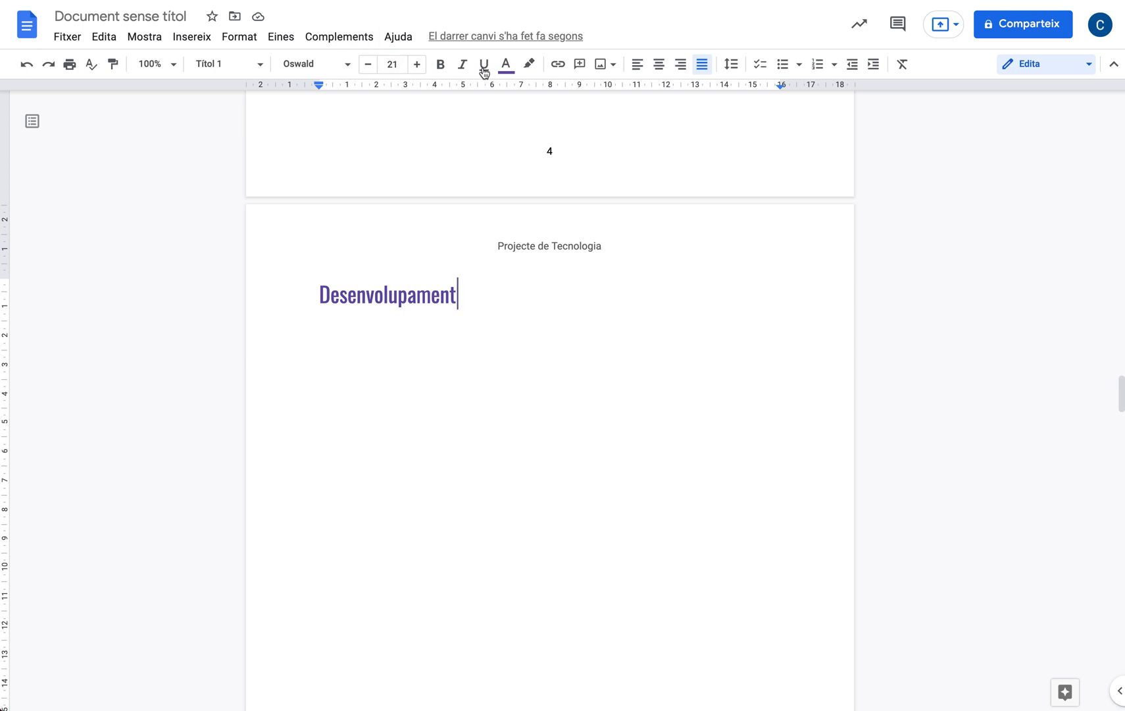
{"action": "left_click", "coordinate": [604, 64]}
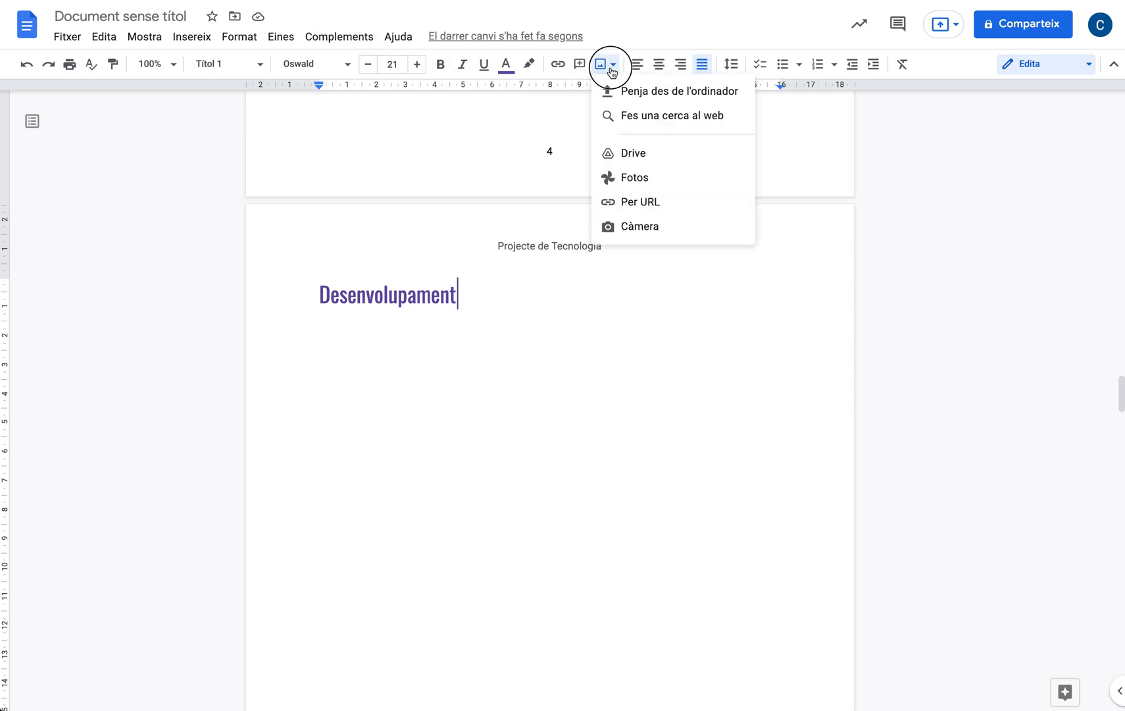
{"action": "left_click", "coordinate": [635, 152]}
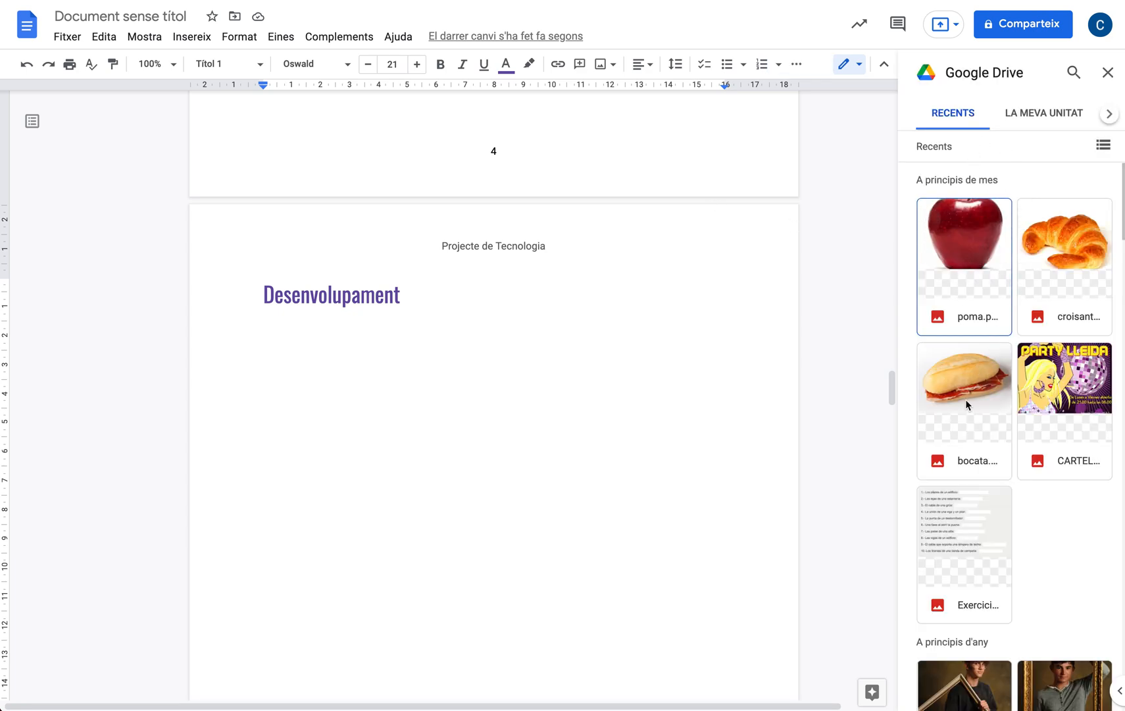
{"action": "scroll", "coordinate": [975, 440], "scroll_direction": "down", "scroll_amount": 4}
{"action": "scroll", "coordinate": [974, 440], "scroll_direction": "up", "scroll_amount": 4}
{"action": "left_click", "coordinate": [1107, 73]}
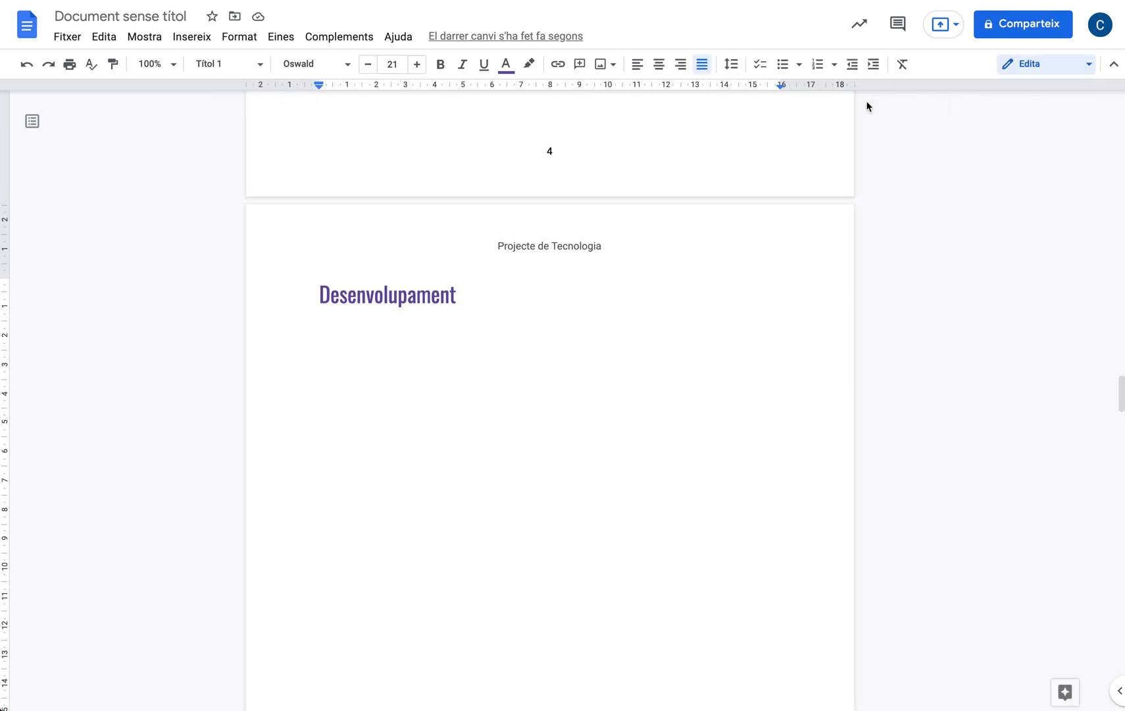
- Replace the Conclusions heading text on the last page with "Bibliografia"
{"action": "scroll", "coordinate": [521, 348], "scroll_direction": "down", "scroll_amount": 20}
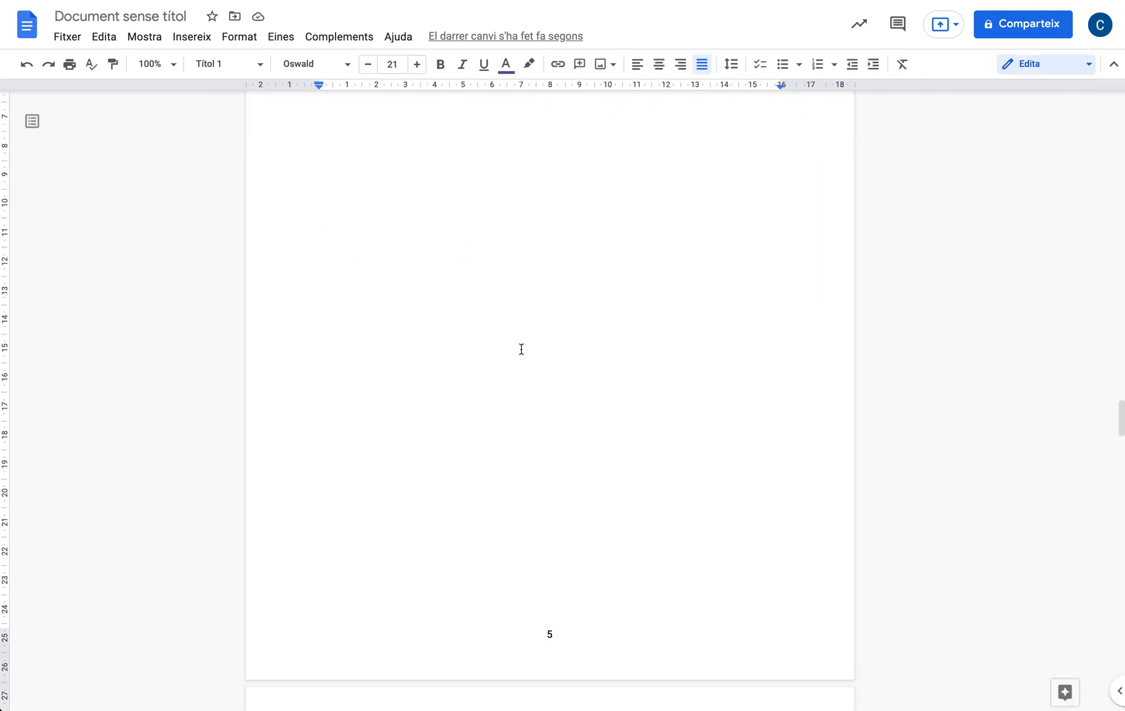
{"action": "scroll", "coordinate": [521, 349], "scroll_direction": "down", "scroll_amount": 15}
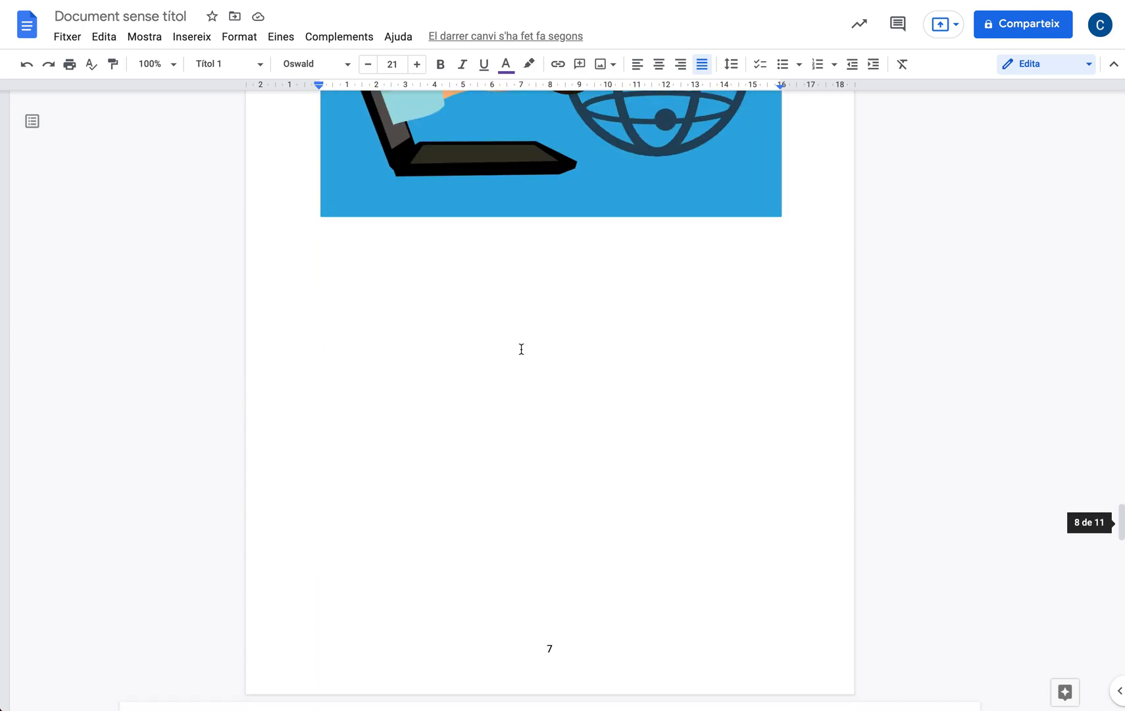
{"action": "scroll", "coordinate": [521, 349], "scroll_direction": "down", "scroll_amount": 15}
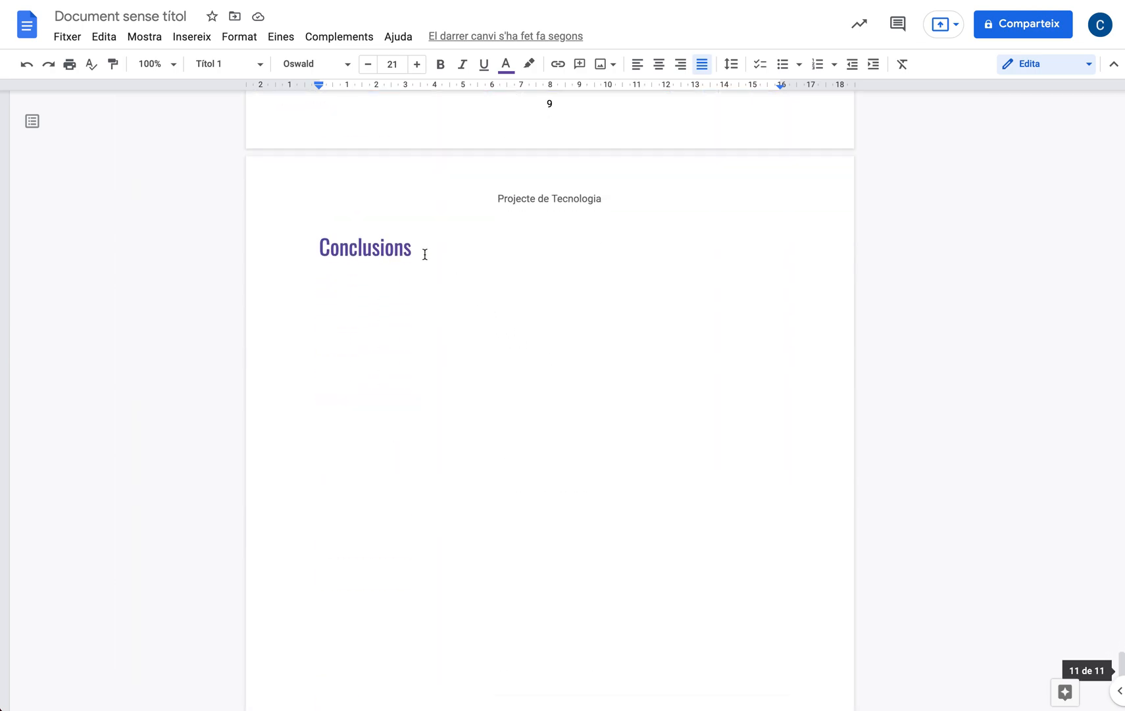
{"action": "left_click", "coordinate": [385, 249]}
{"action": "double_click", "coordinate": [363, 249]}
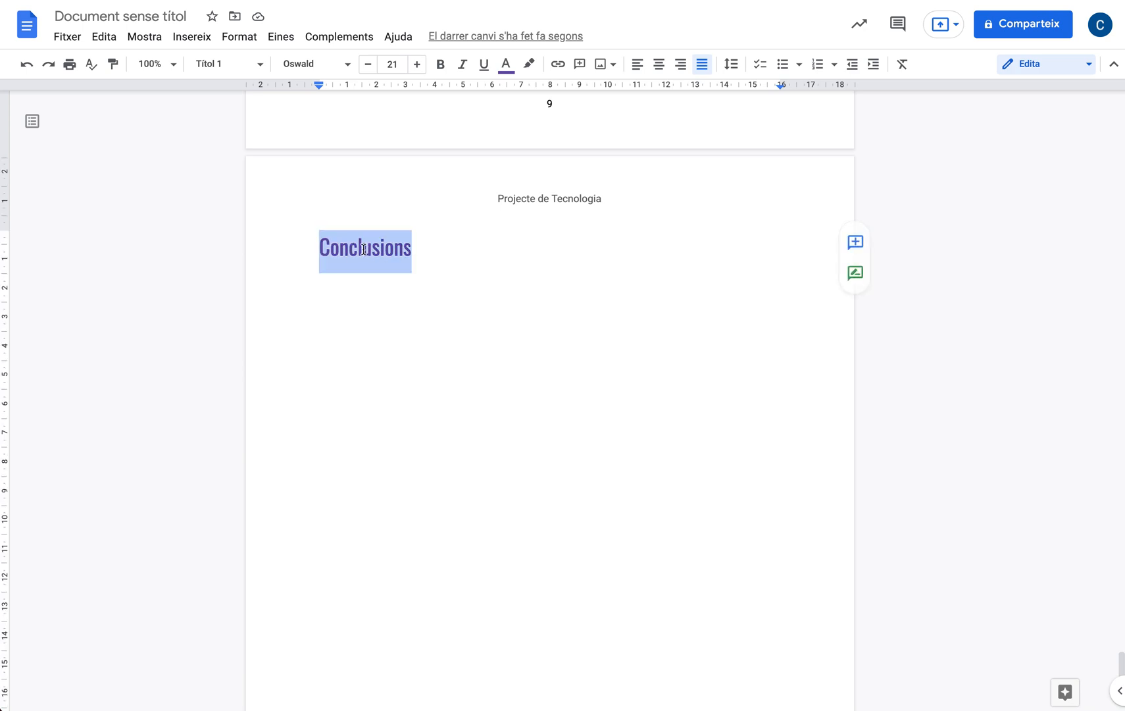
{"action": "type", "text": "Biblio"}
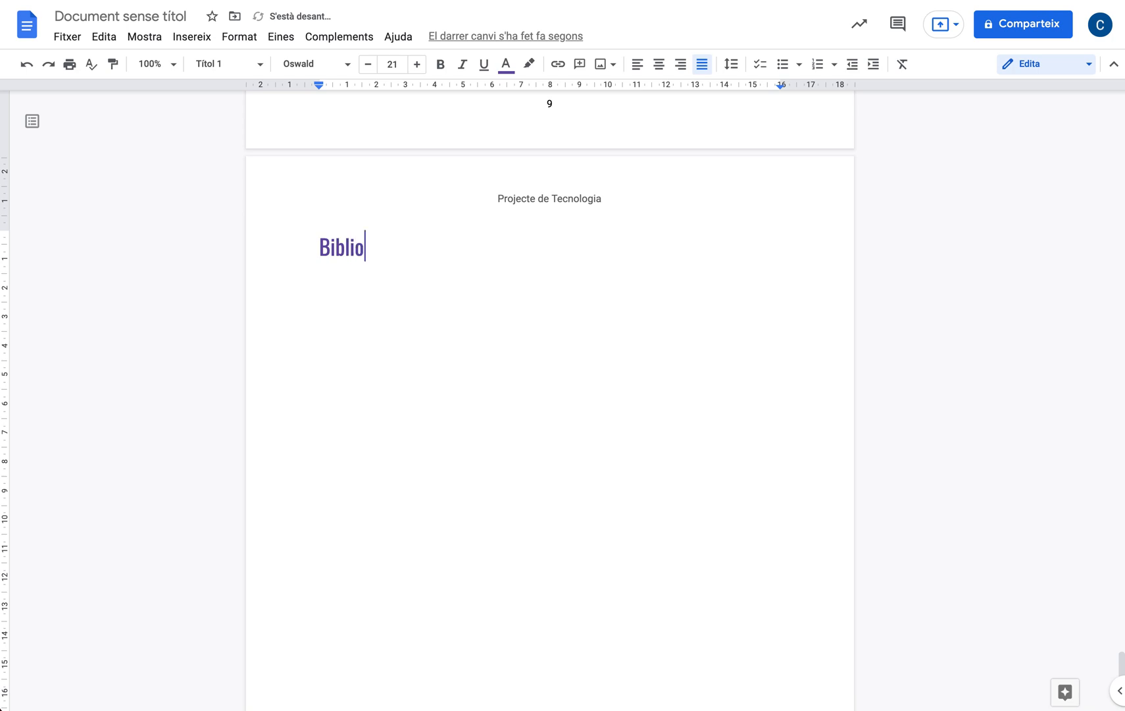
{"action": "type", "text": "grafia"}
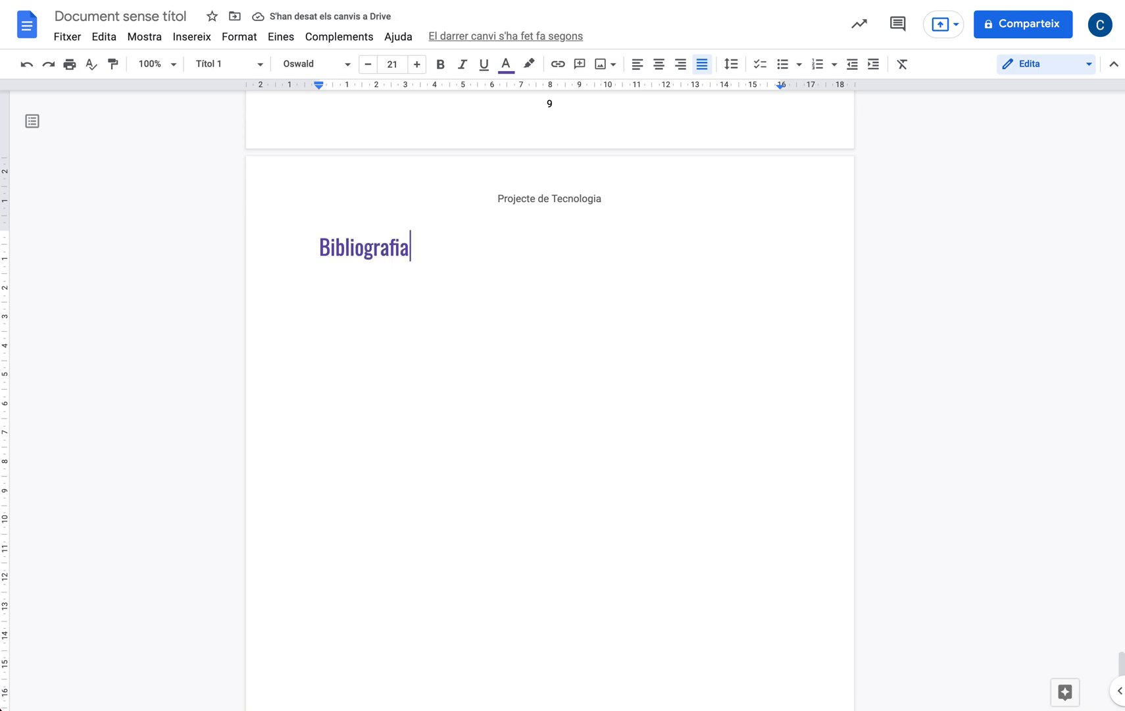
- Replace the last page's heading text with "Recursos electrònics consultats"
{"action": "key", "text": "BackSpace"}
{"action": "key", "text": "BackSpace"}
{"action": "key", "text": "BackSpace"}
{"action": "key", "text": "BackSpace"}
{"action": "key", "text": "BackSpace"}
{"action": "key", "text": "BackSpace"}
{"action": "key", "text": "BackSpace"}
{"action": "key", "text": "BackSpace"}
{"action": "key", "text": "BackSpace"}
{"action": "key", "text": "BackSpace"}
{"action": "key", "text": "BackSpace"}
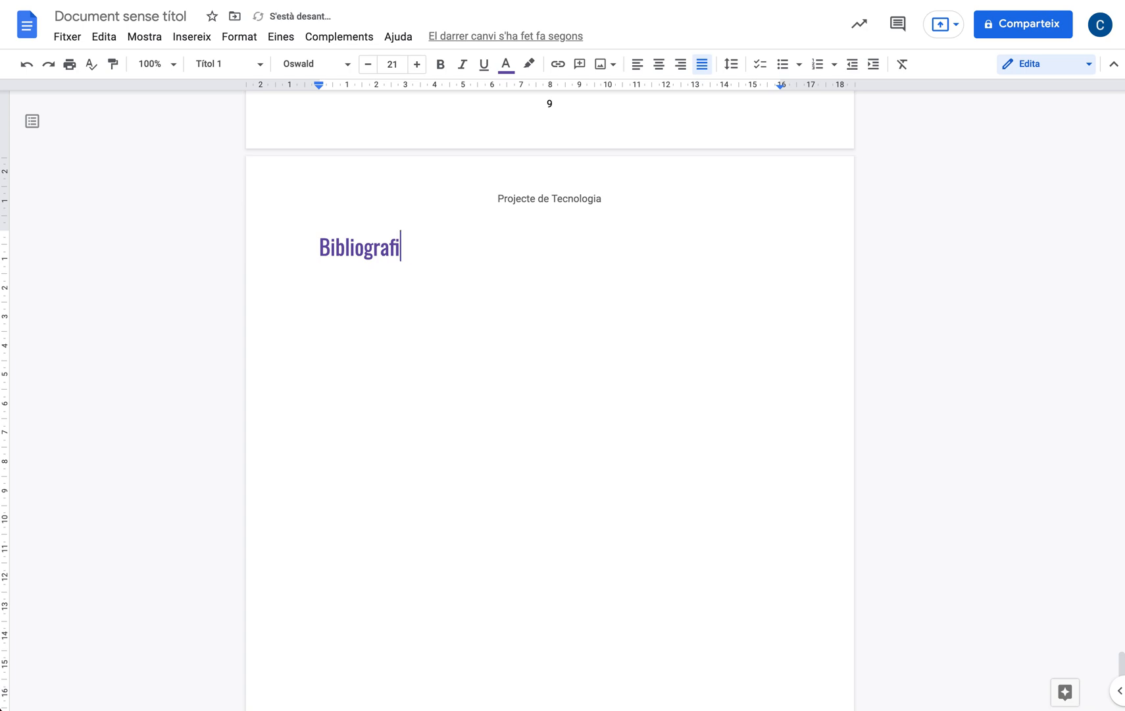
{"action": "key", "text": "BackSpace"}
{"action": "type", "text": "Recursos e"}
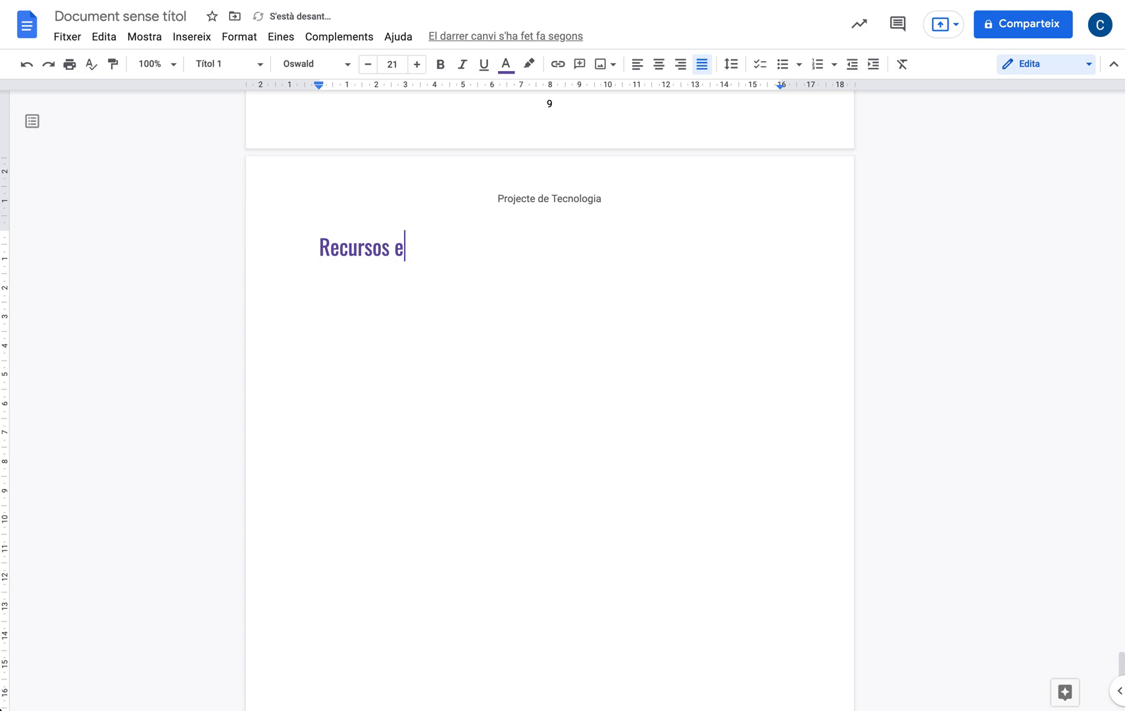
{"action": "type", "text": "lectròni"}
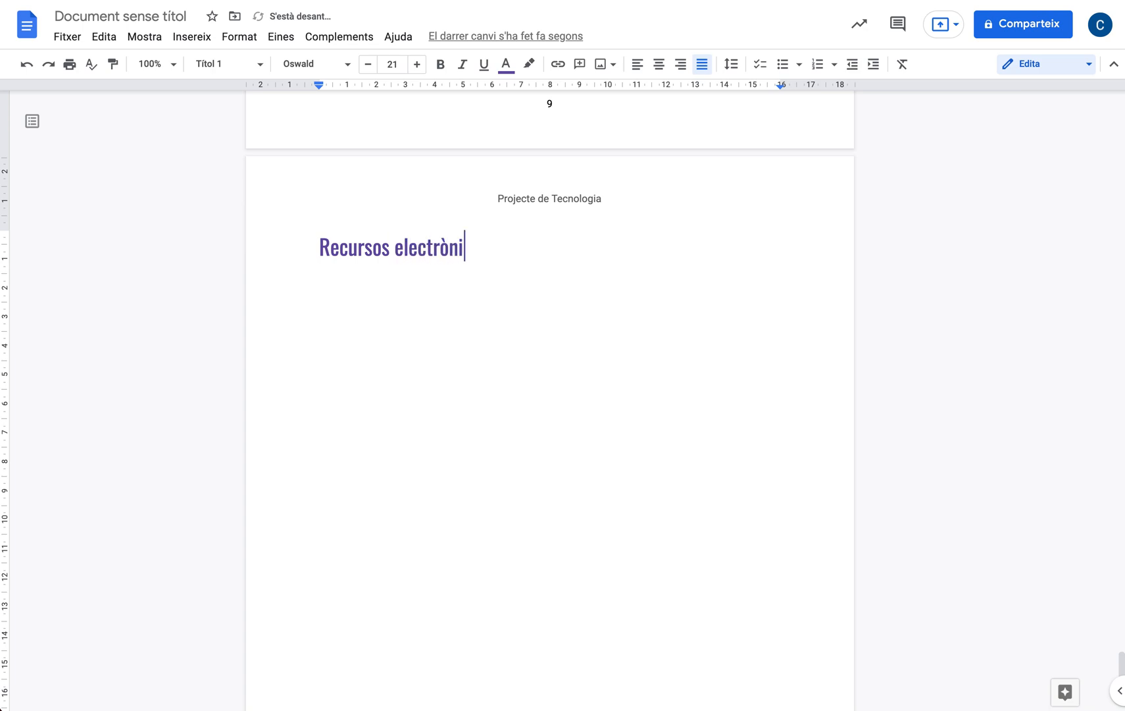
{"action": "type", "text": "cs consultats"}
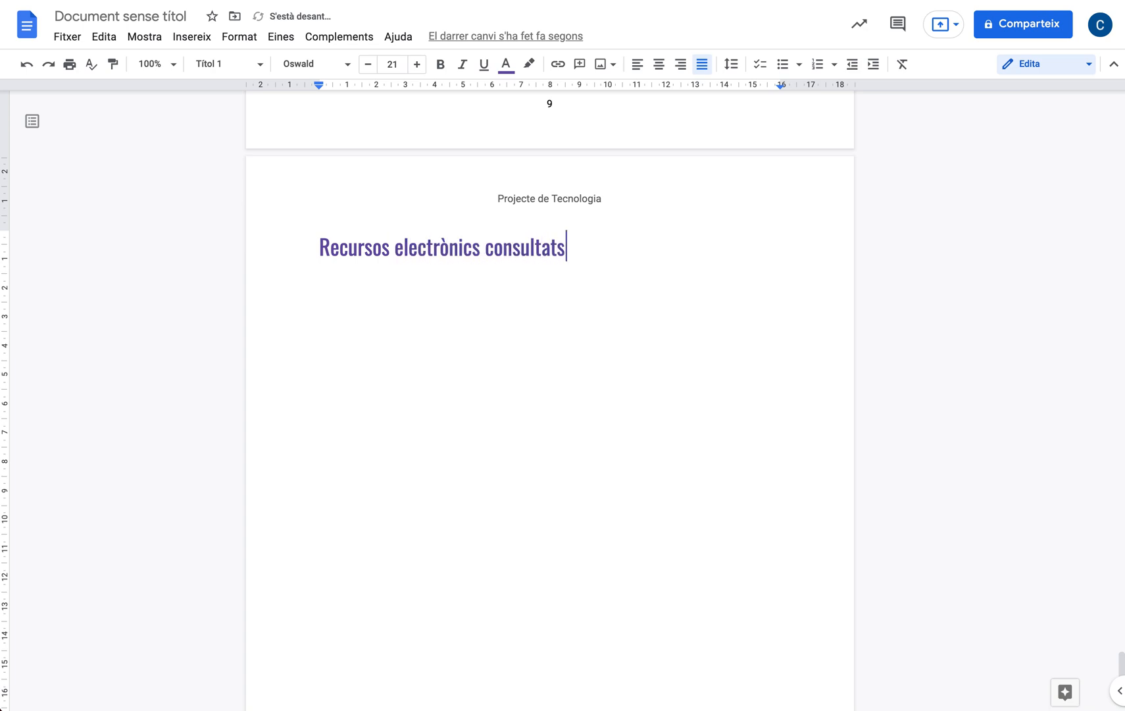
- Add a bulleted entry below the Recursos electrònics consultats heading reading "Pàgina web de" followed by the website owner's full name
{"action": "key", "text": "Return"}
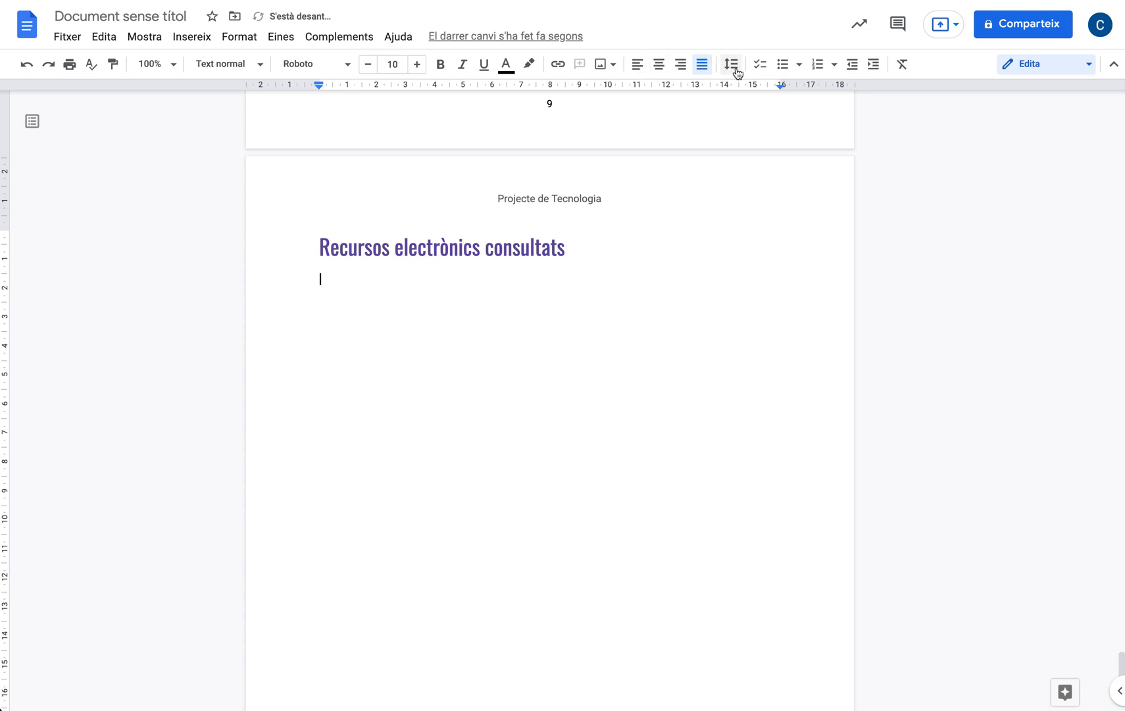
{"action": "left_click", "coordinate": [783, 65]}
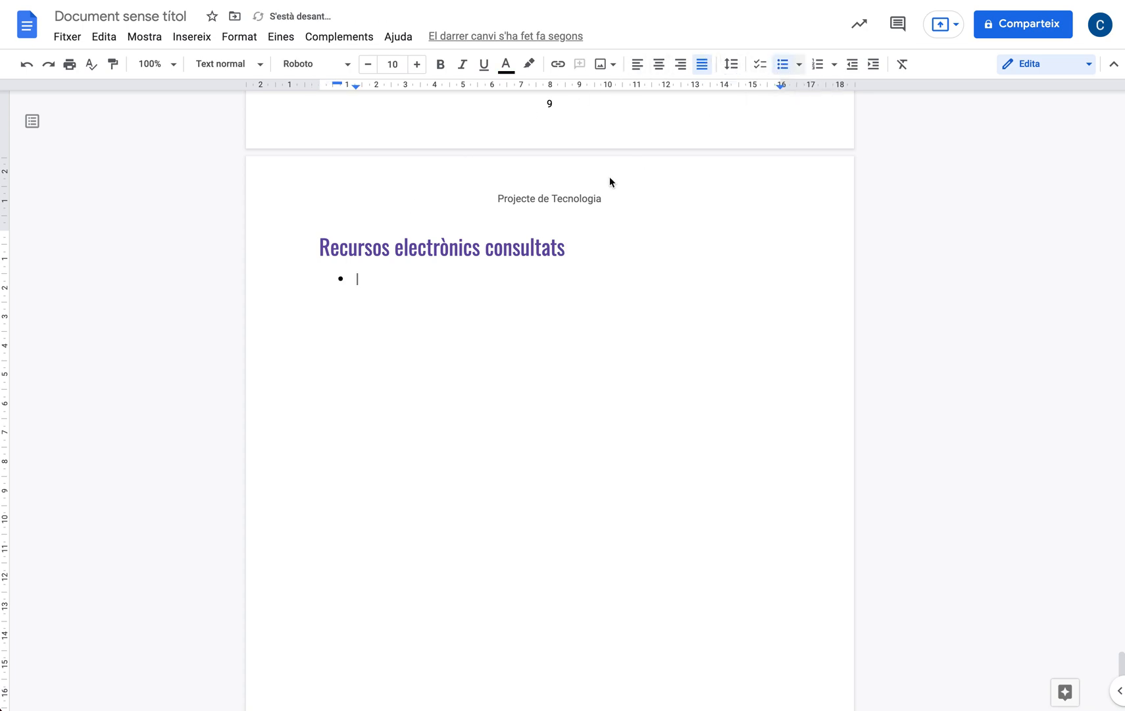
{"action": "type", "text": "Pàgina web de Carles G`"}
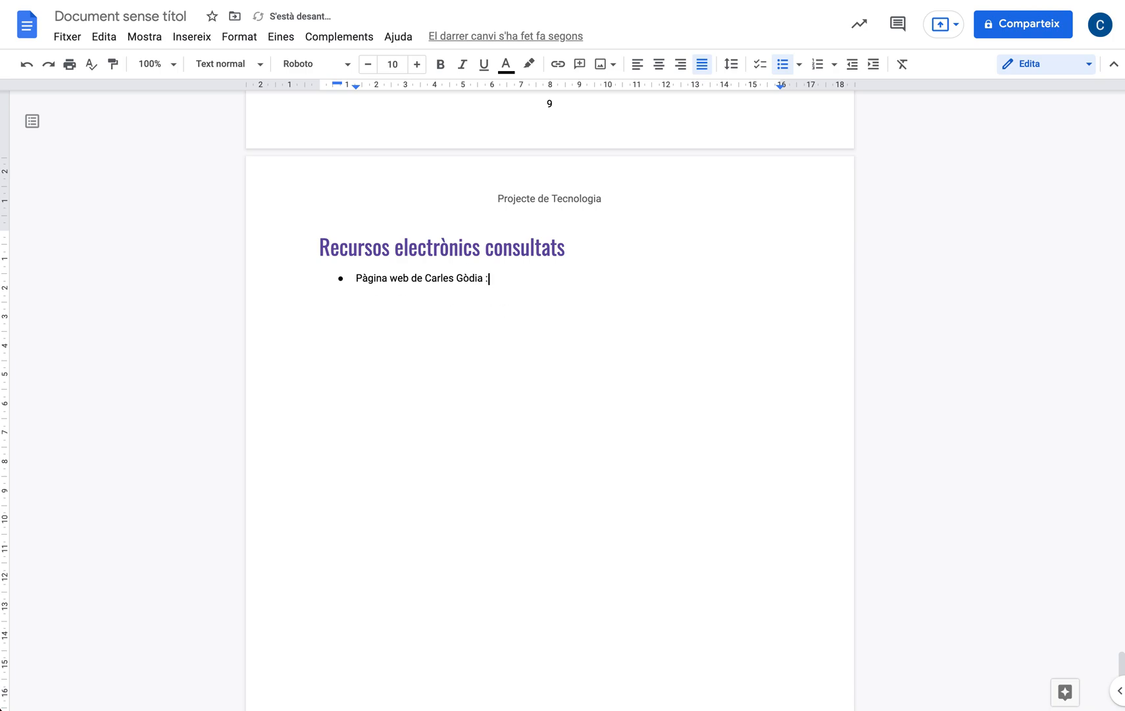
- Link the whole text of the bulleted entry to the website owner's home page address
{"action": "left_click_drag", "start_coordinate": [354, 279], "coordinate": [483, 280]}
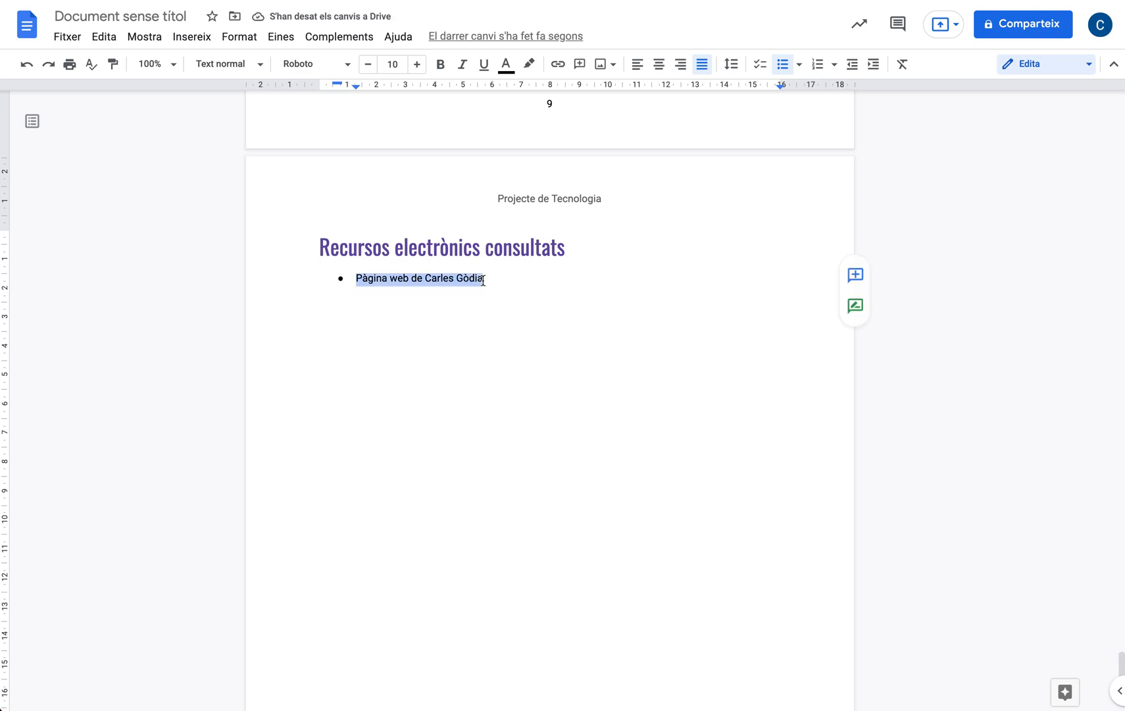
{"action": "left_click", "coordinate": [559, 66]}
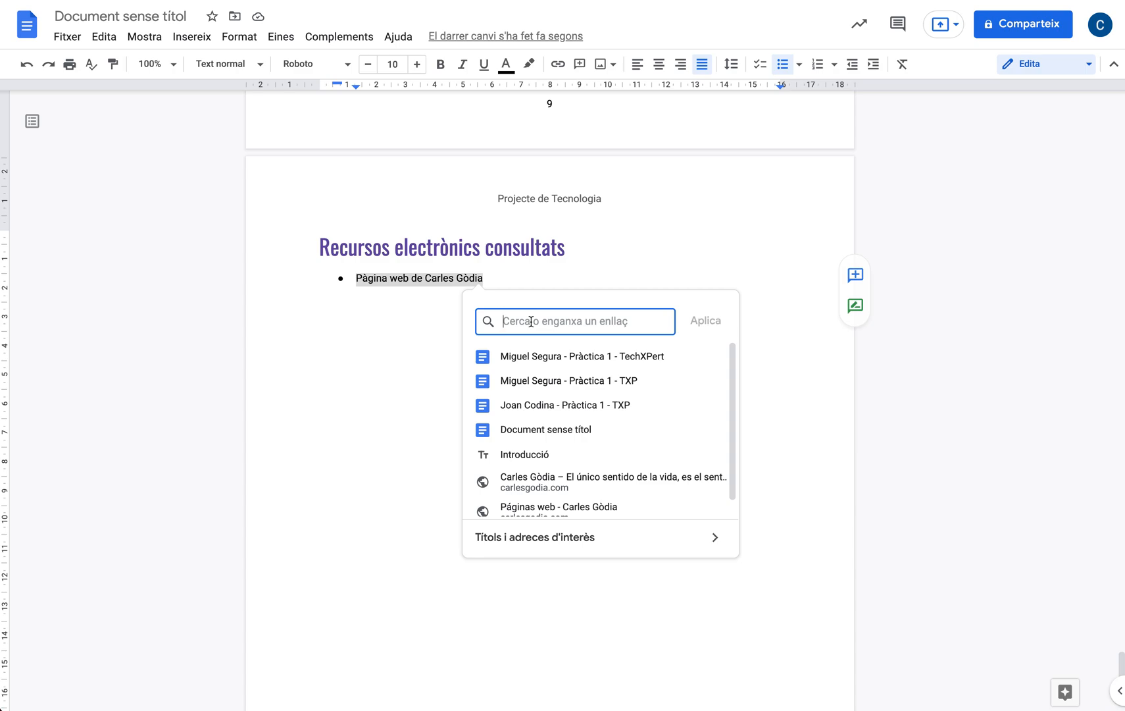
{"action": "type", "text": "https://www.carlesgodia.com"}
{"action": "left_click", "coordinate": [704, 325]}
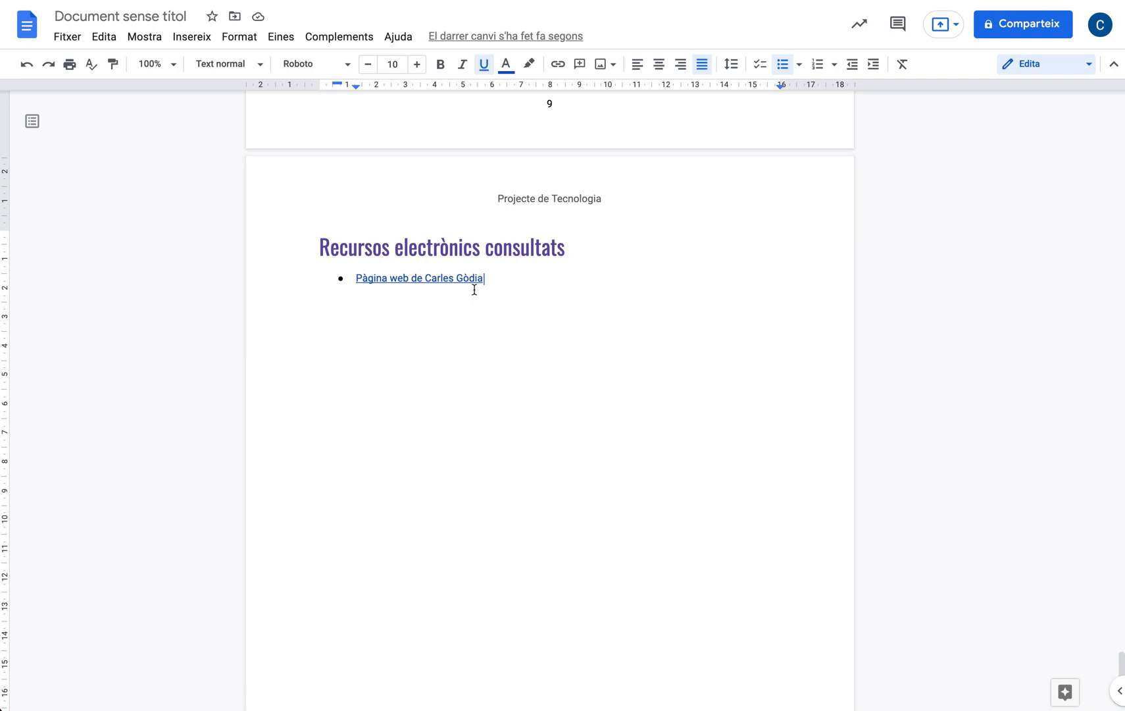
- Add a bullet above the linked entry reading "Pàgina web de" plus the website owner's name as a person chip, and preview its contact card
{"action": "key", "text": "Home"}
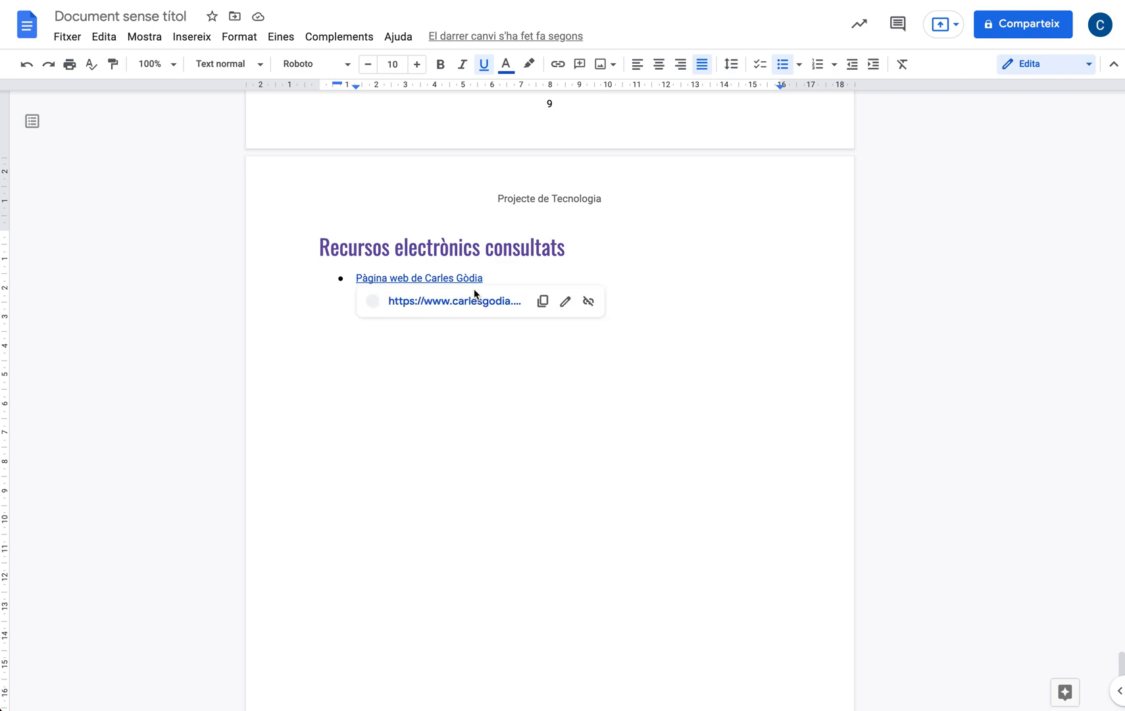
{"action": "key", "text": "Return"}
{"action": "key", "text": "Up"}
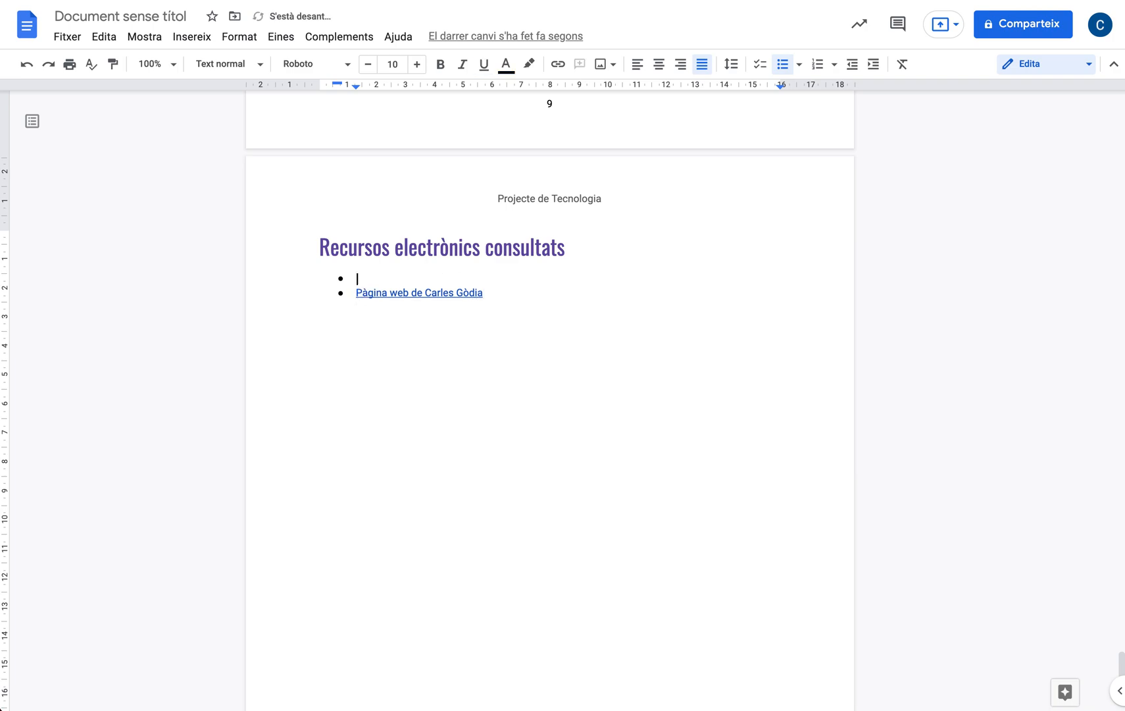
{"action": "type", "text": "Pàgina web de Carles "}
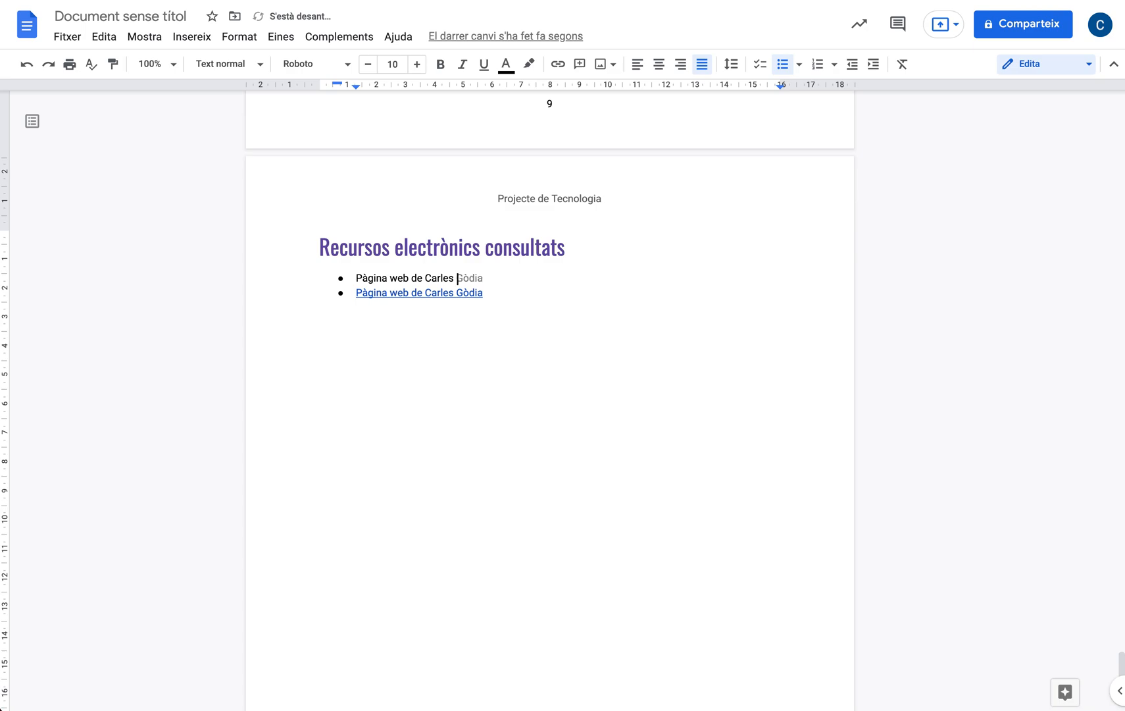
{"action": "type", "text": "G"}
{"action": "key", "text": "Tab"}
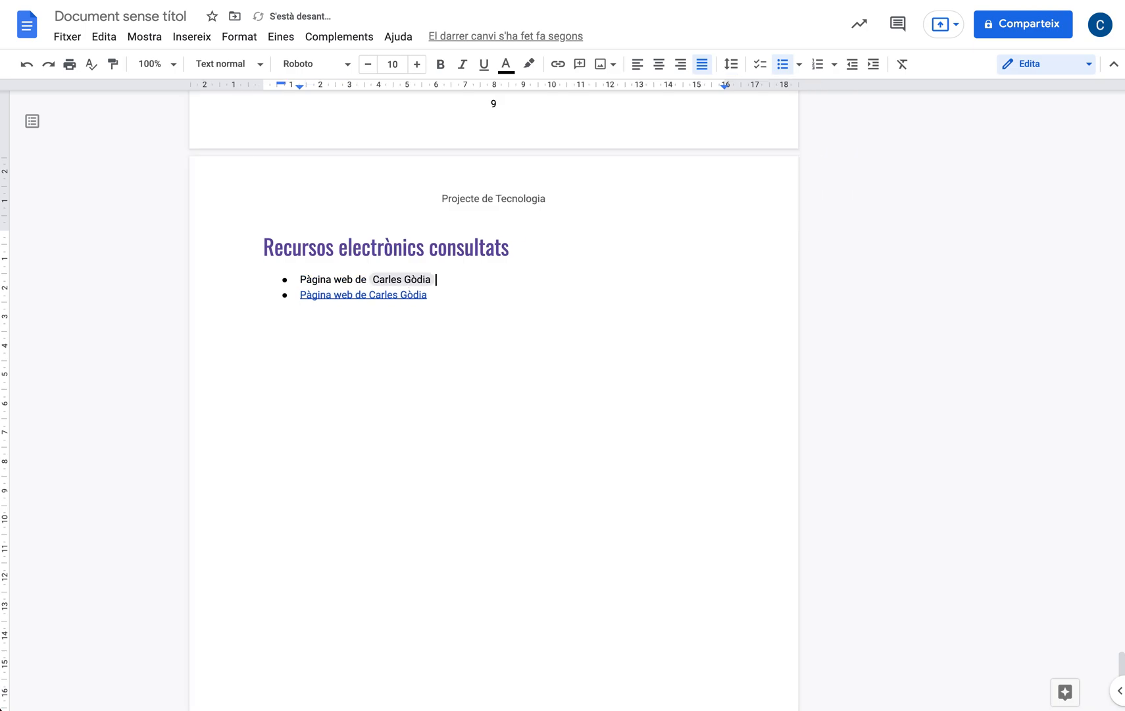
{"action": "mouse_move", "coordinate": [414, 283]}
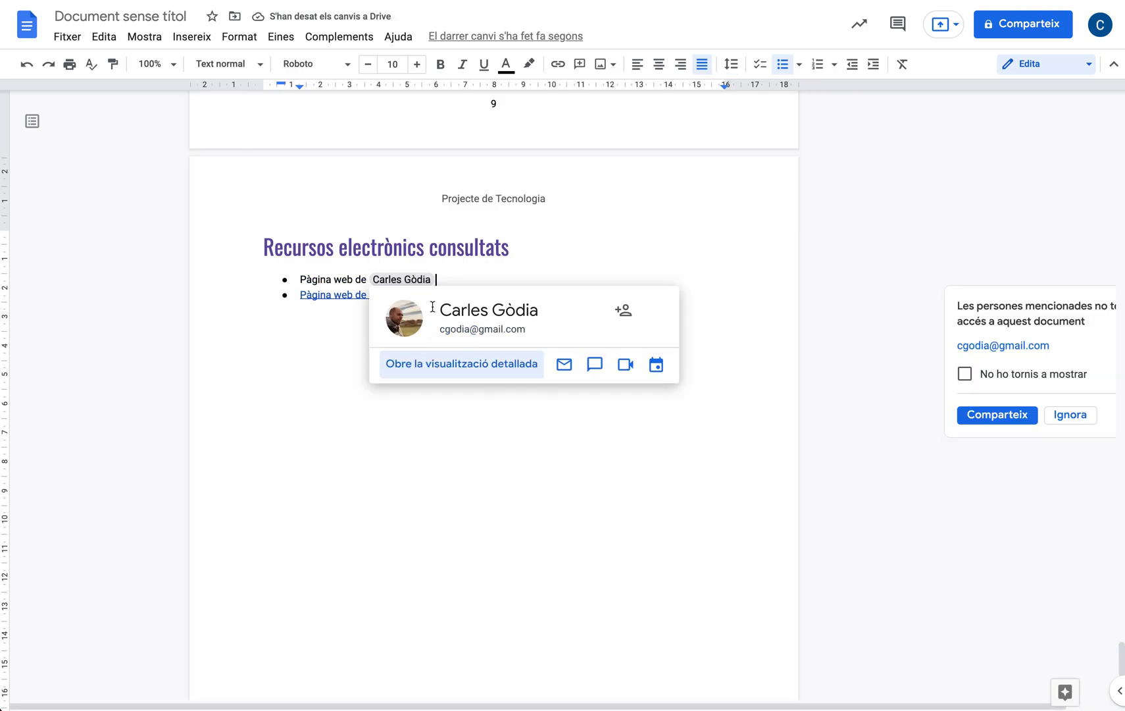
{"action": "double_click", "coordinate": [459, 280]}
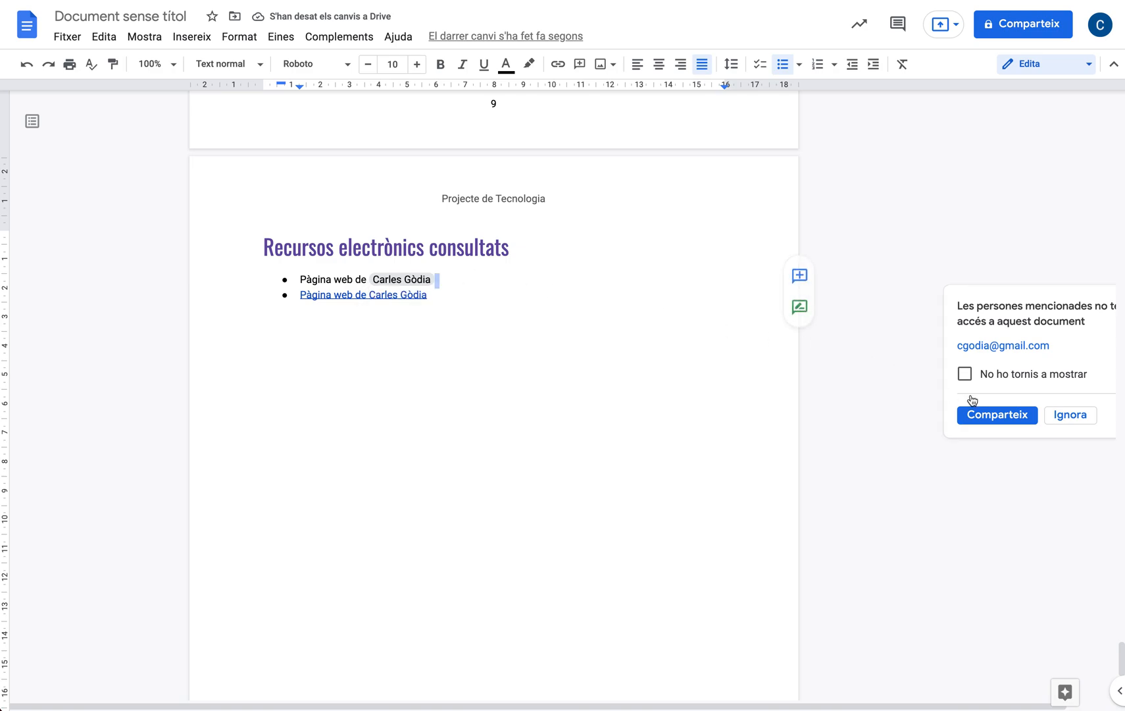
- Ignore the sharing suggestion and append "- Com crear un bon document amb Google Docs." after the person chip in the first bullet
{"action": "left_click", "coordinate": [1071, 416]}
{"action": "left_click", "coordinate": [498, 286]}
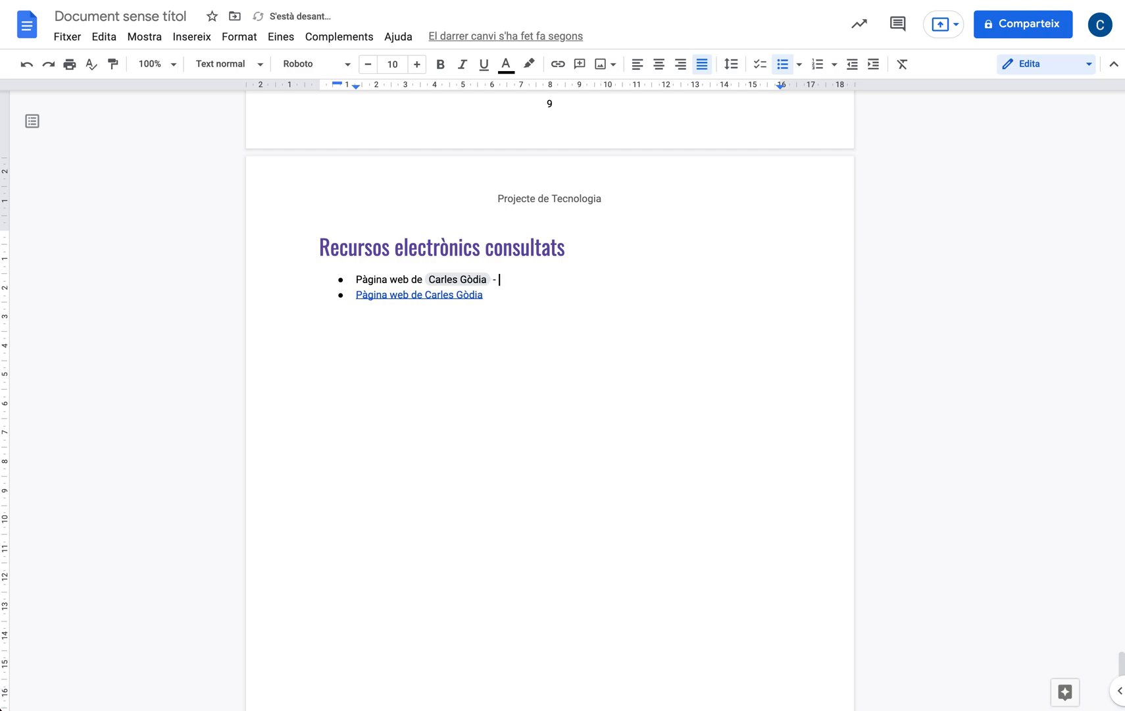
{"action": "type", "text": "- Com crear un bon doc"}
{"action": "type", "text": "ument amb Google Docs."}
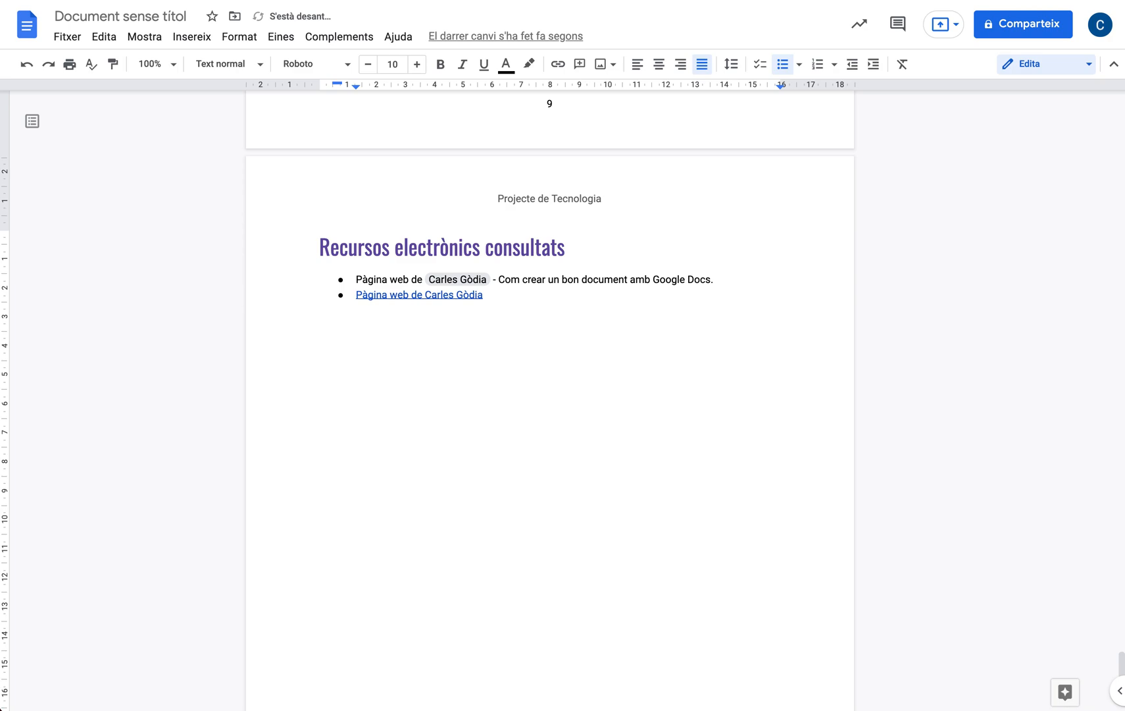
- Remove the bullet from the linked second entry, keeping its text as an indented line under the first bullet
{"action": "key", "text": "Down"}
{"action": "key", "text": "Home"}
{"action": "key", "text": "BackSpace"}
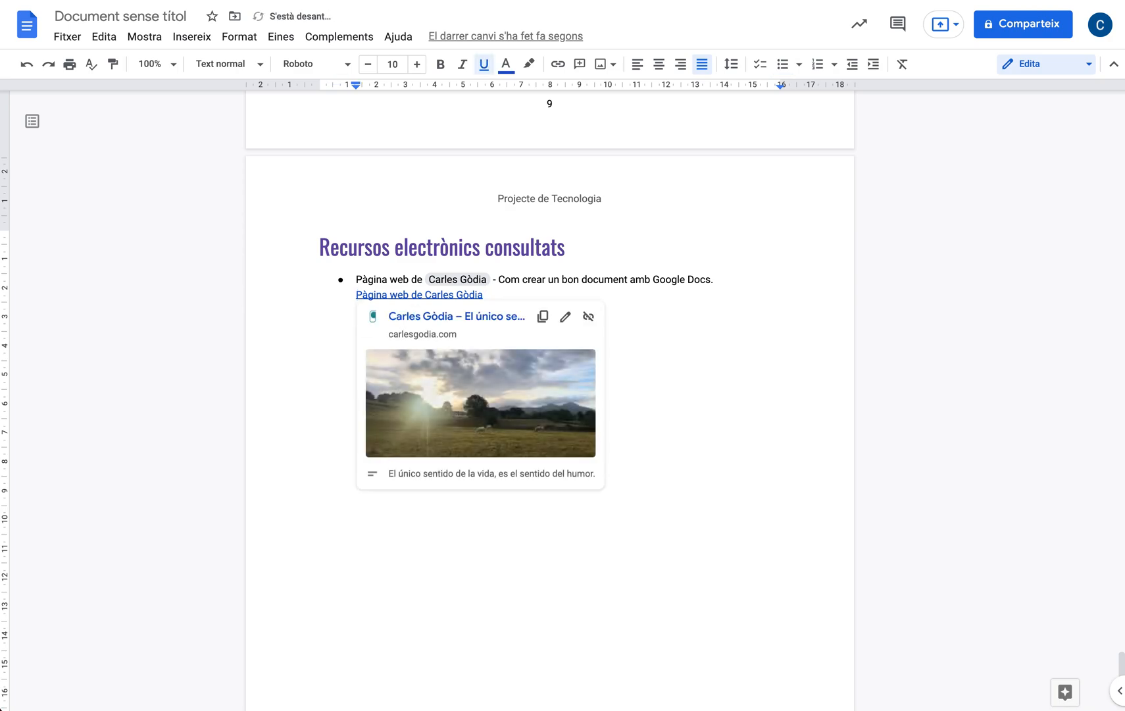
- Edit the link on the unbulleted line so its displayed text is the website's full https address
{"action": "left_click", "coordinate": [489, 295]}
{"action": "double_click", "coordinate": [459, 296]}
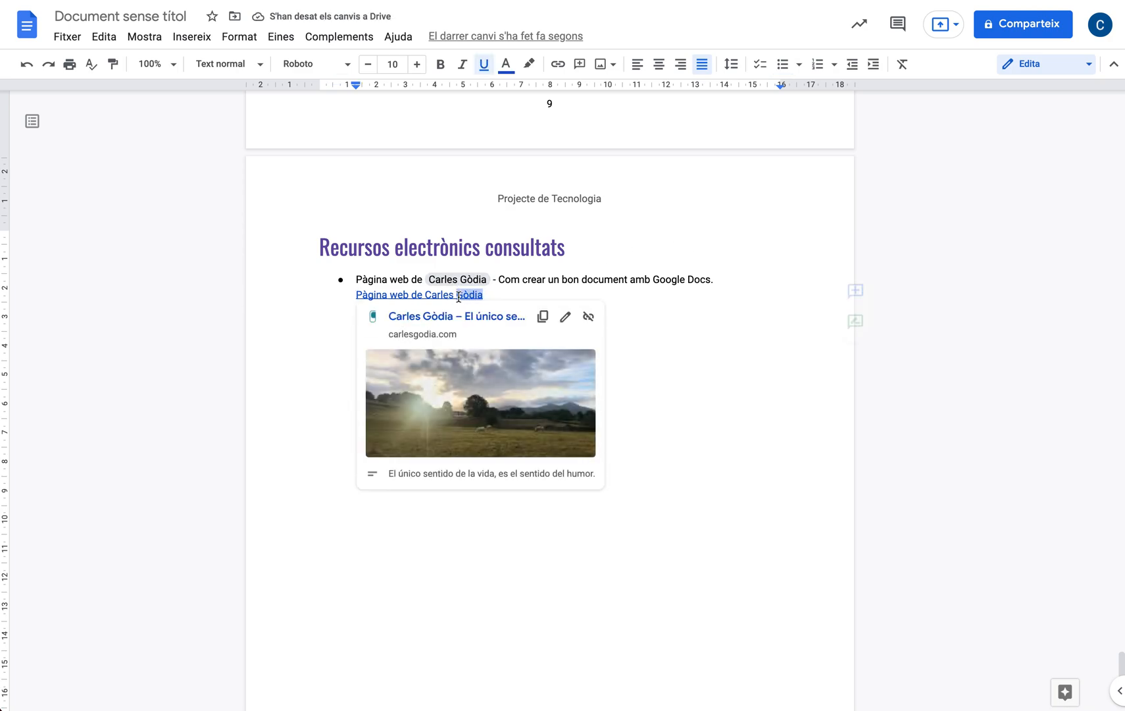
{"action": "left_click", "coordinate": [563, 317]}
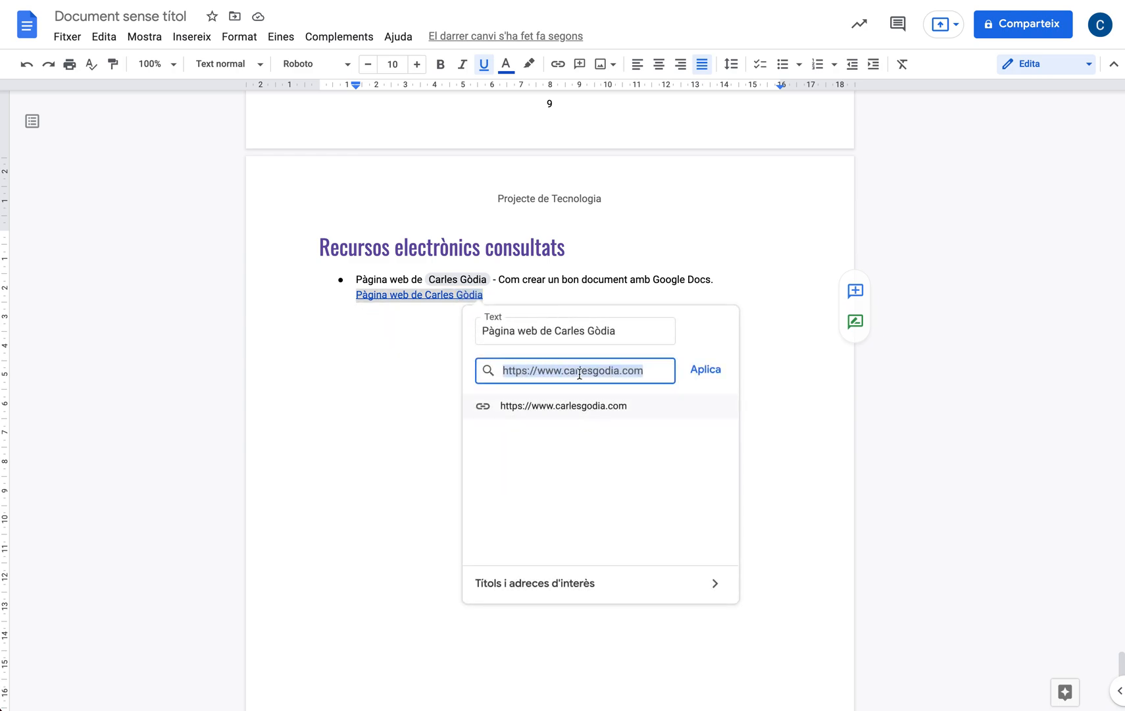
{"action": "triple_click", "coordinate": [581, 338]}
{"action": "type", "text": "https://www.carlesgodia.com"}
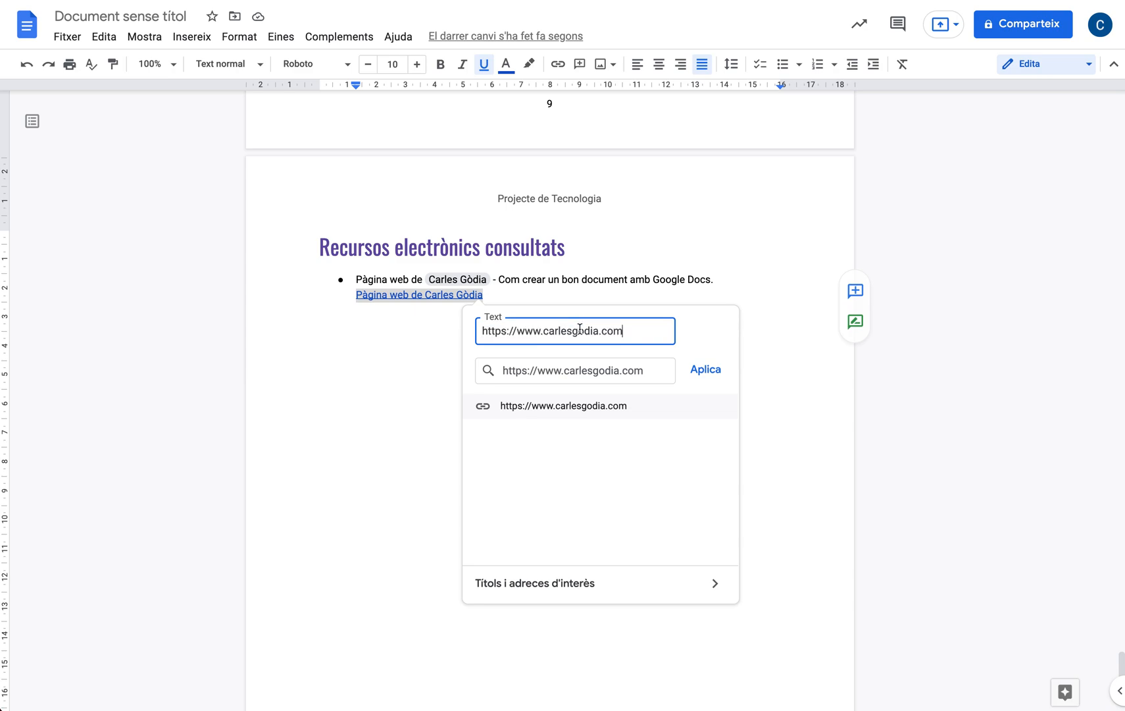
{"action": "left_click", "coordinate": [706, 371]}
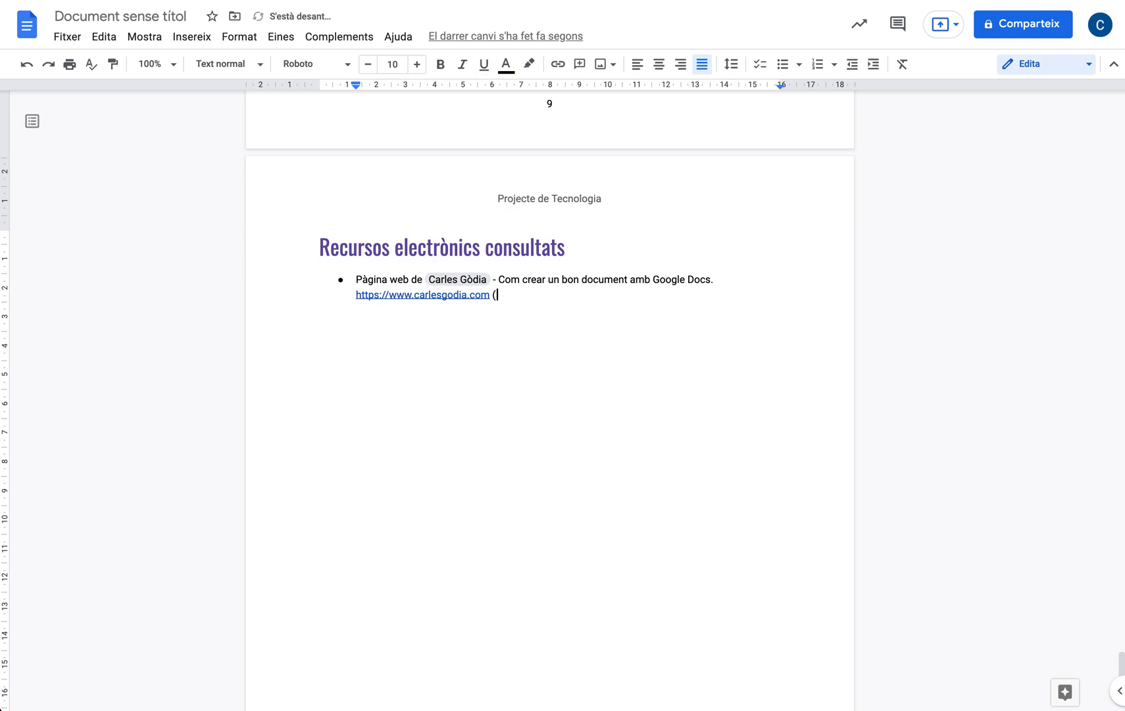
- Add the consultation note "(Consultat el dia 23 de setembre de 2021)" after the linked web address
{"action": "type", "text": "(Conc"}
{"action": "key", "text": "BackSpace"}
{"action": "type", "text": "sultat el dia 23 de setembre de 2021"}
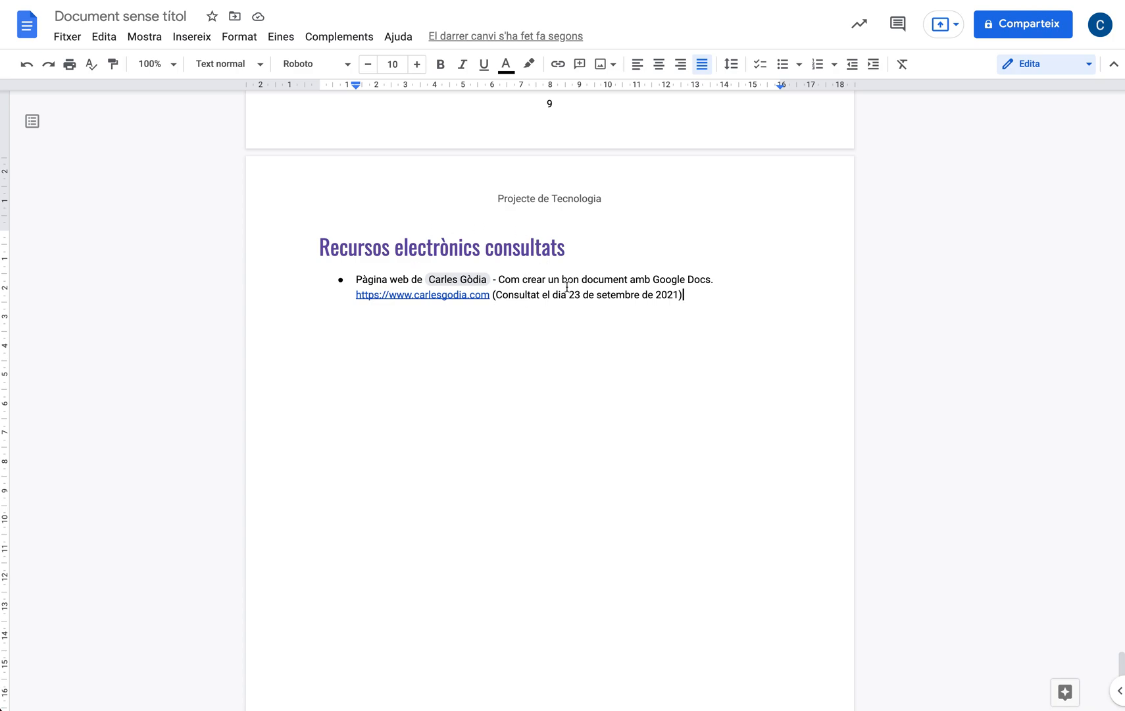
- Update the table of contents on the Índex page to match the document's current headings and page numbers
{"action": "scroll", "coordinate": [567, 287], "scroll_direction": "down", "scroll_amount": 2}
{"action": "scroll", "coordinate": [567, 287], "scroll_direction": "up", "scroll_amount": 10}
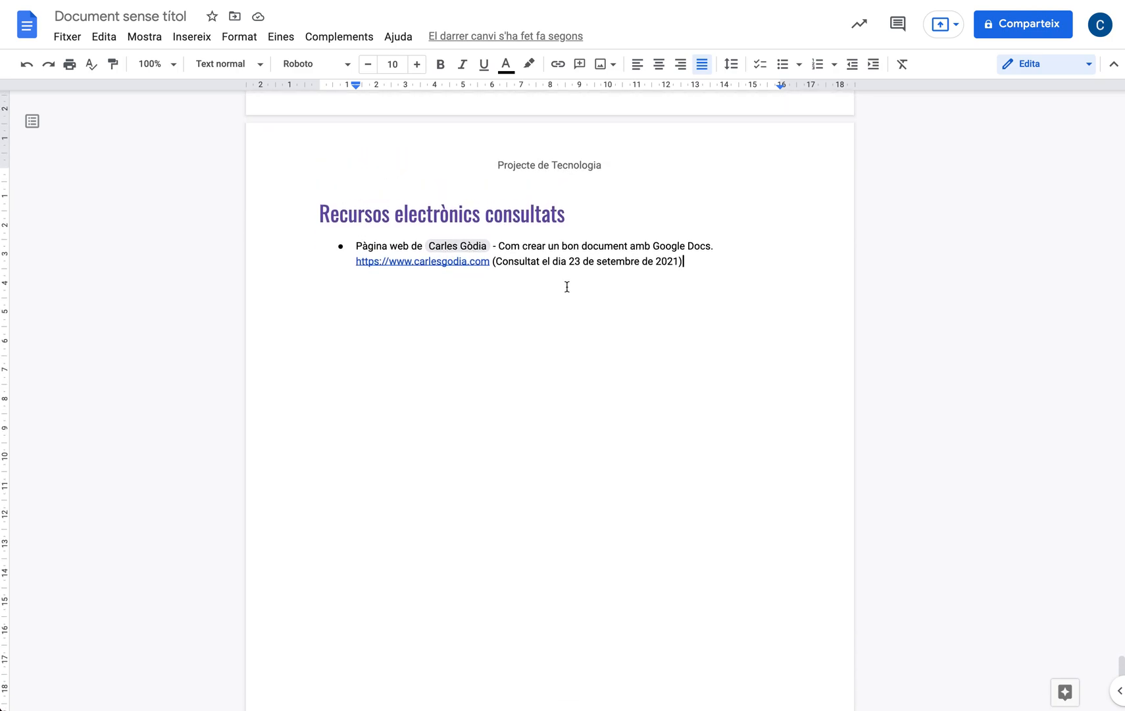
{"action": "scroll", "coordinate": [567, 286], "scroll_direction": "up", "scroll_amount": 20}
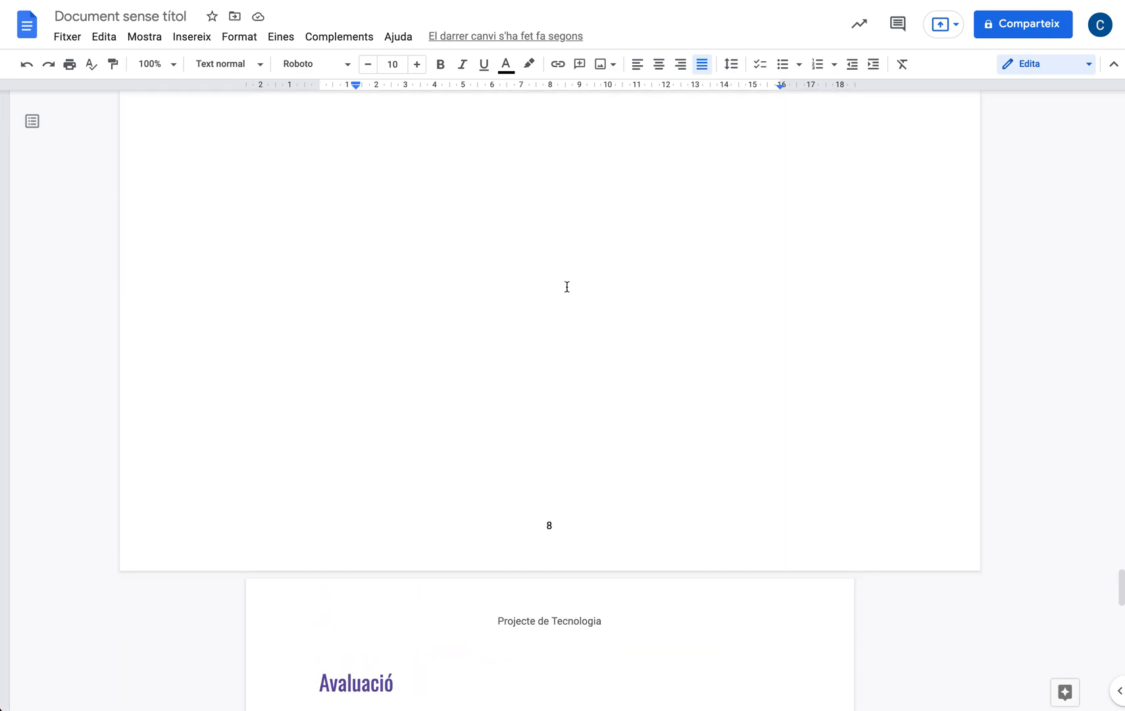
{"action": "scroll", "coordinate": [567, 287], "scroll_direction": "up", "scroll_amount": 20}
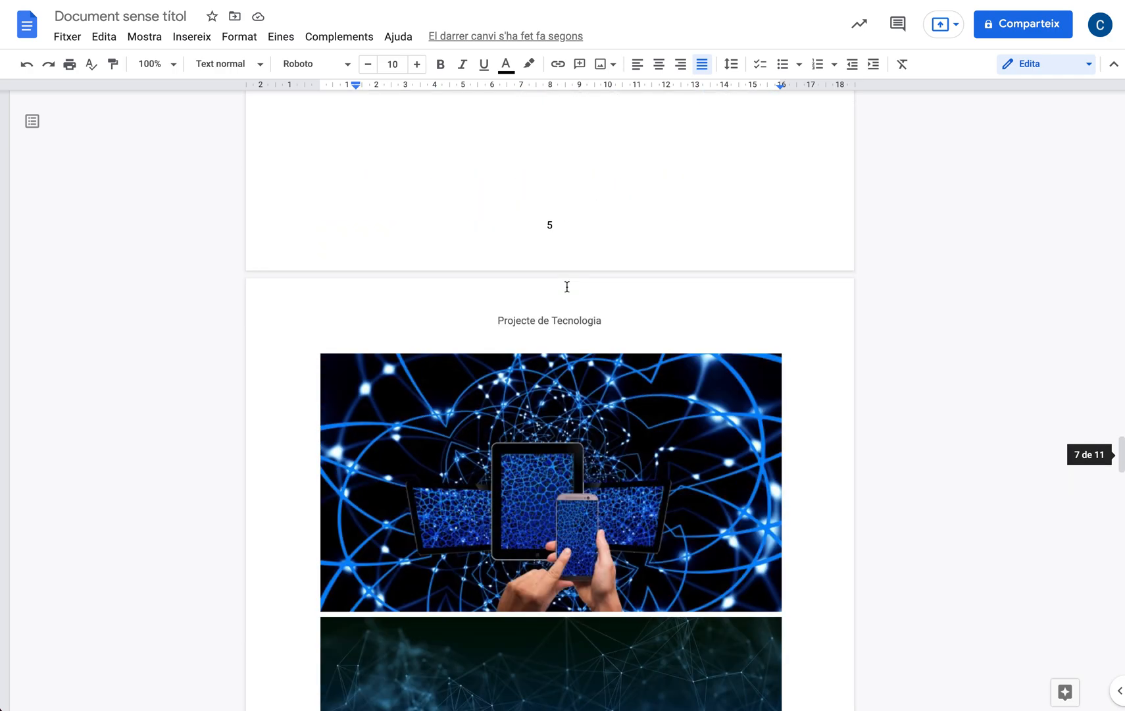
{"action": "scroll", "coordinate": [567, 287], "scroll_direction": "up", "scroll_amount": 20}
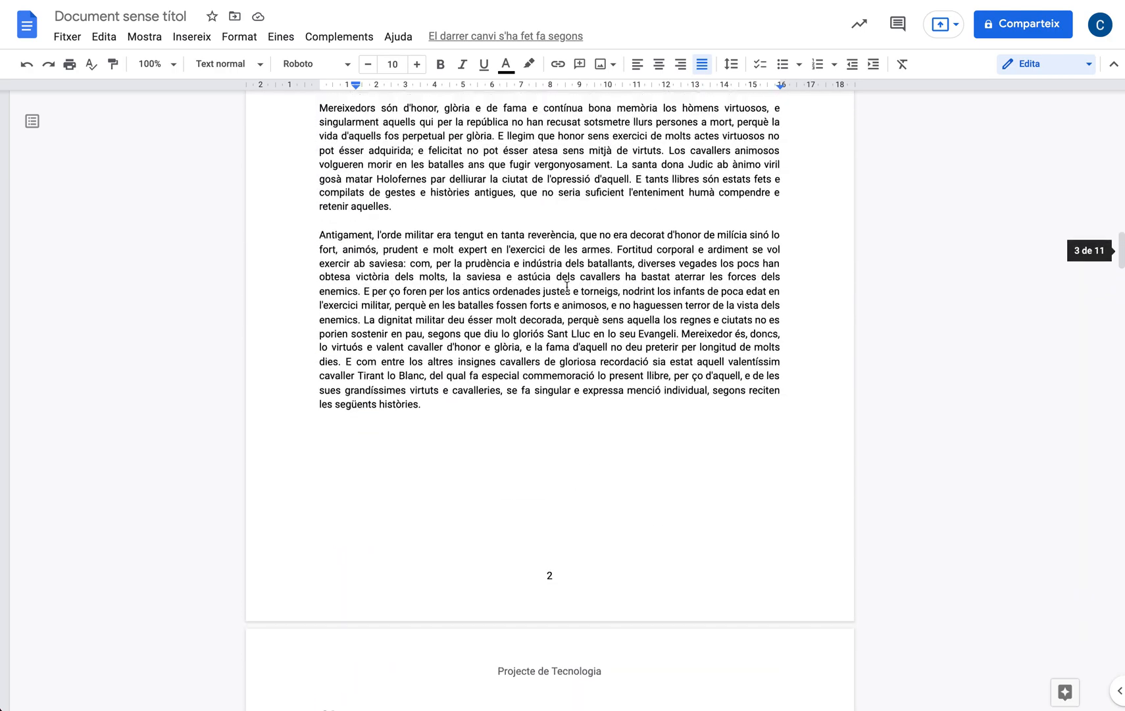
{"action": "scroll", "coordinate": [567, 287], "scroll_direction": "up", "scroll_amount": 20}
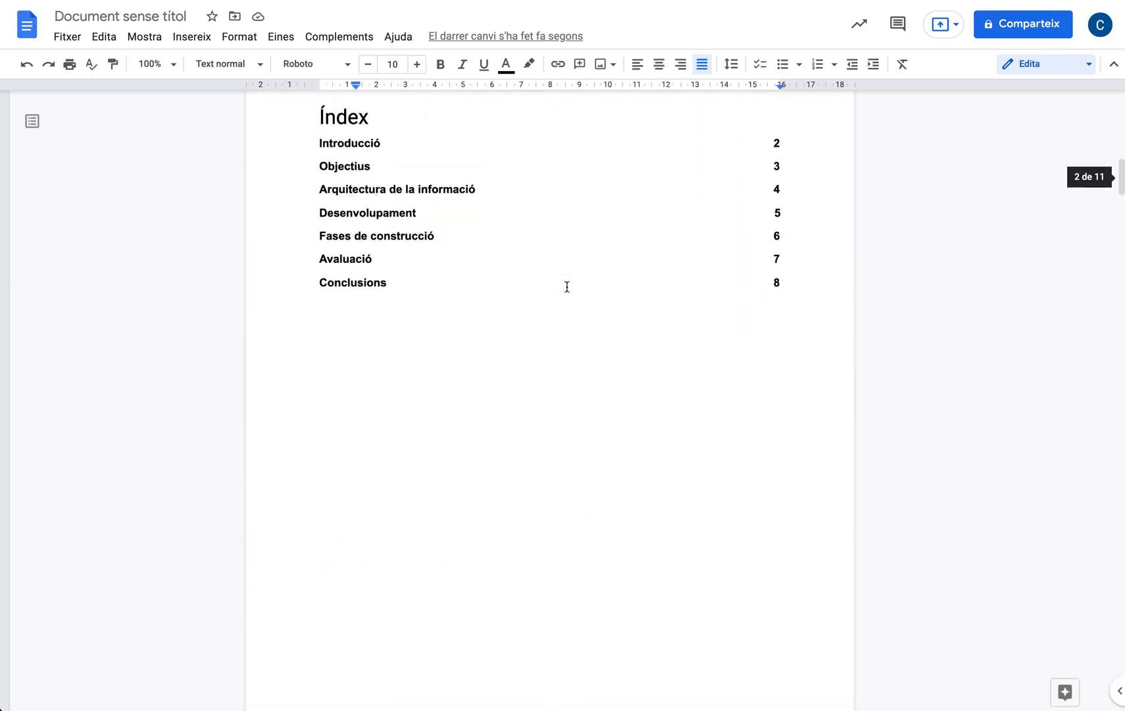
{"action": "scroll", "coordinate": [567, 287], "scroll_direction": "down", "scroll_amount": 1}
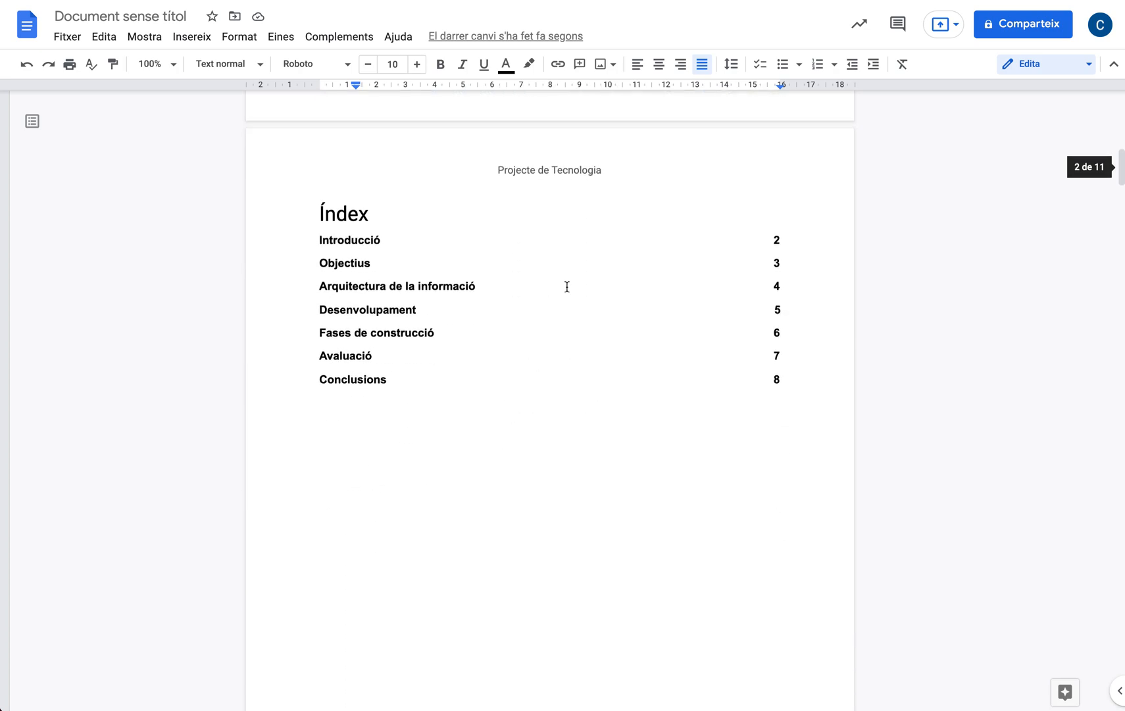
{"action": "left_click", "coordinate": [517, 286]}
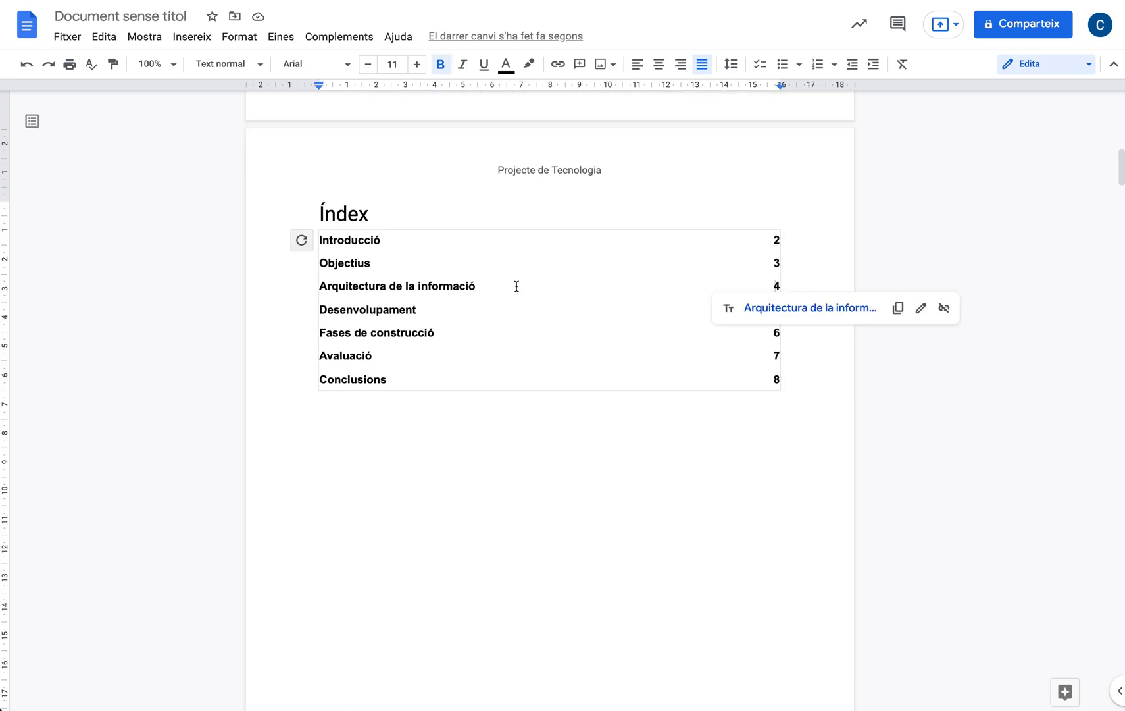
{"action": "left_click", "coordinate": [302, 242]}
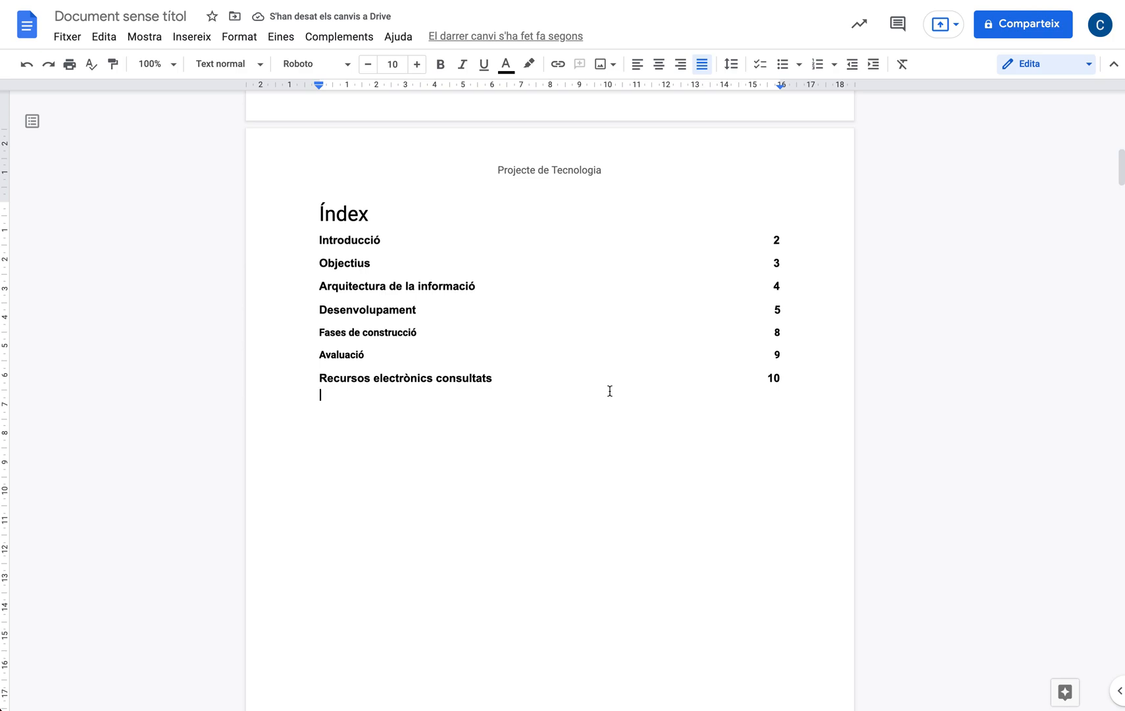
- Rename the untitled document as "Projecte de tecnologia"
{"action": "left_click", "coordinate": [114, 15]}
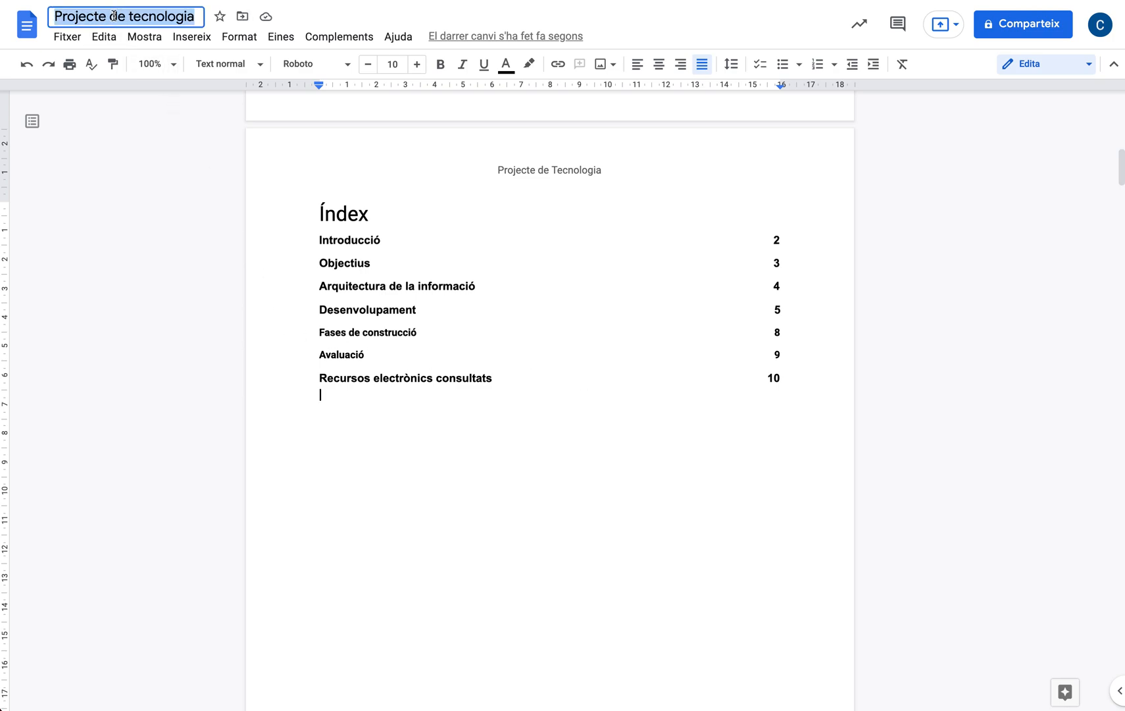
{"action": "left_click", "coordinate": [150, 191]}
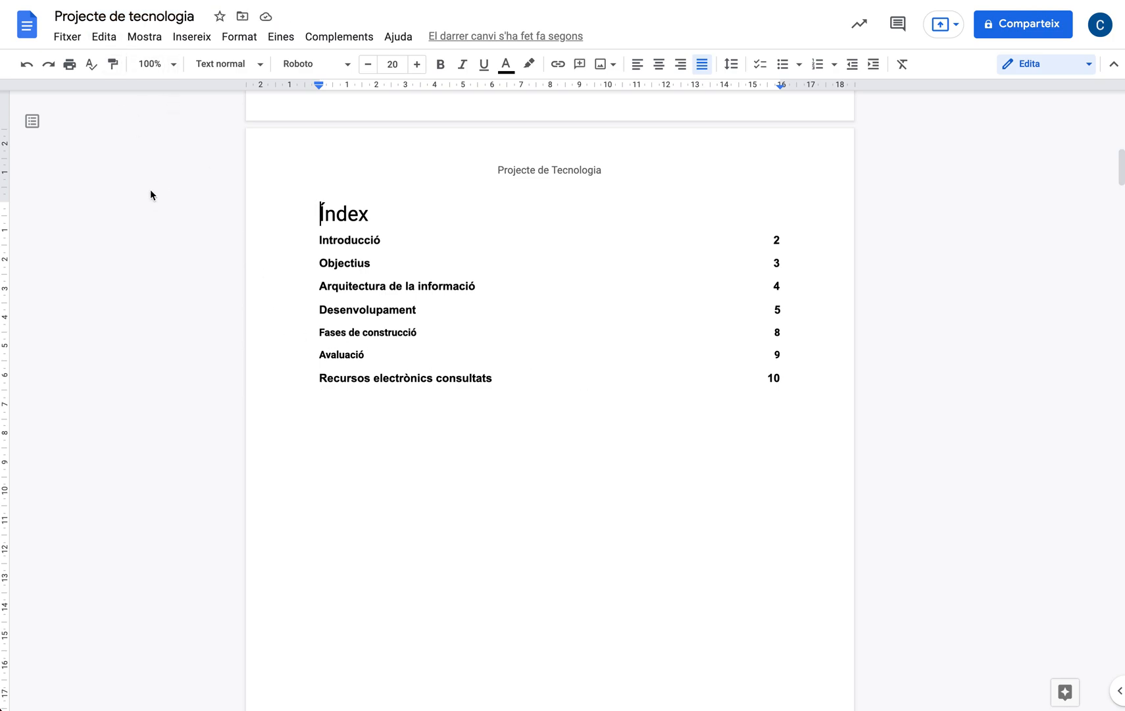